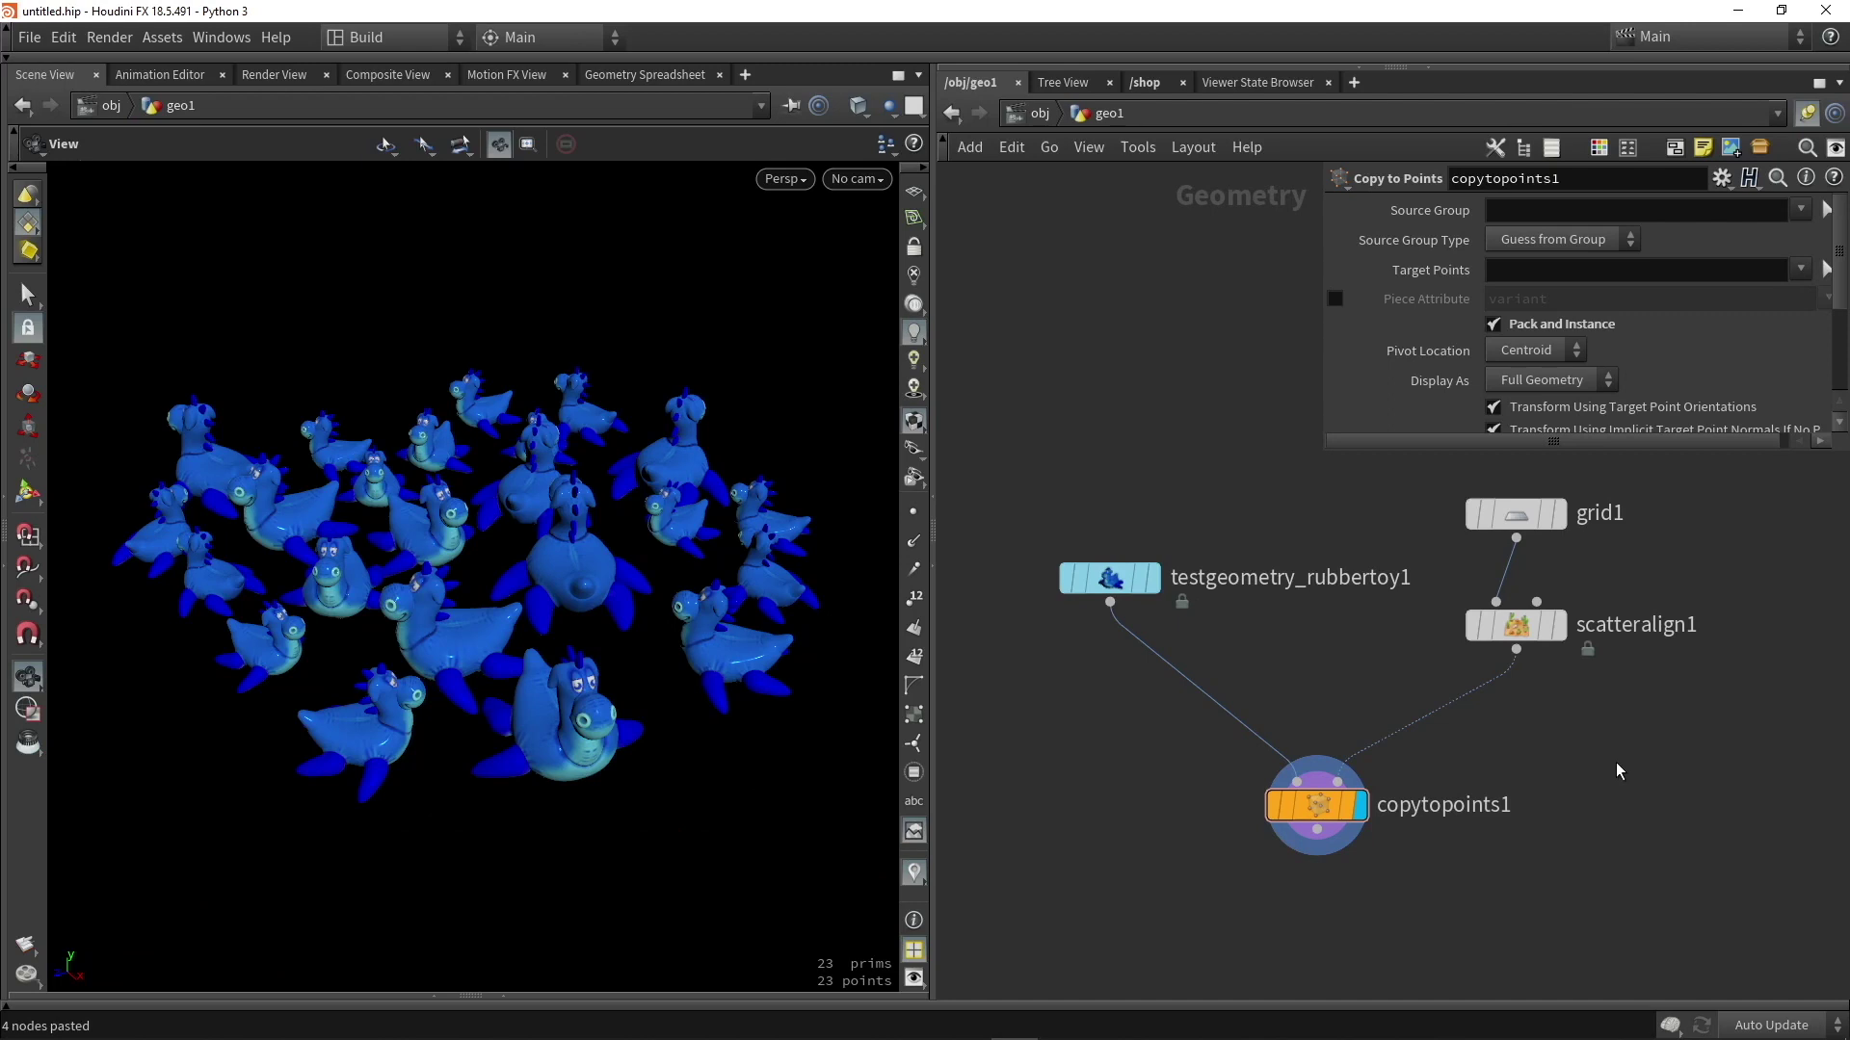
Review the settings of the grid, scatter, copy-to-points and rubber toy nodes.
{"action": "left_click", "coordinate": [1516, 518]}
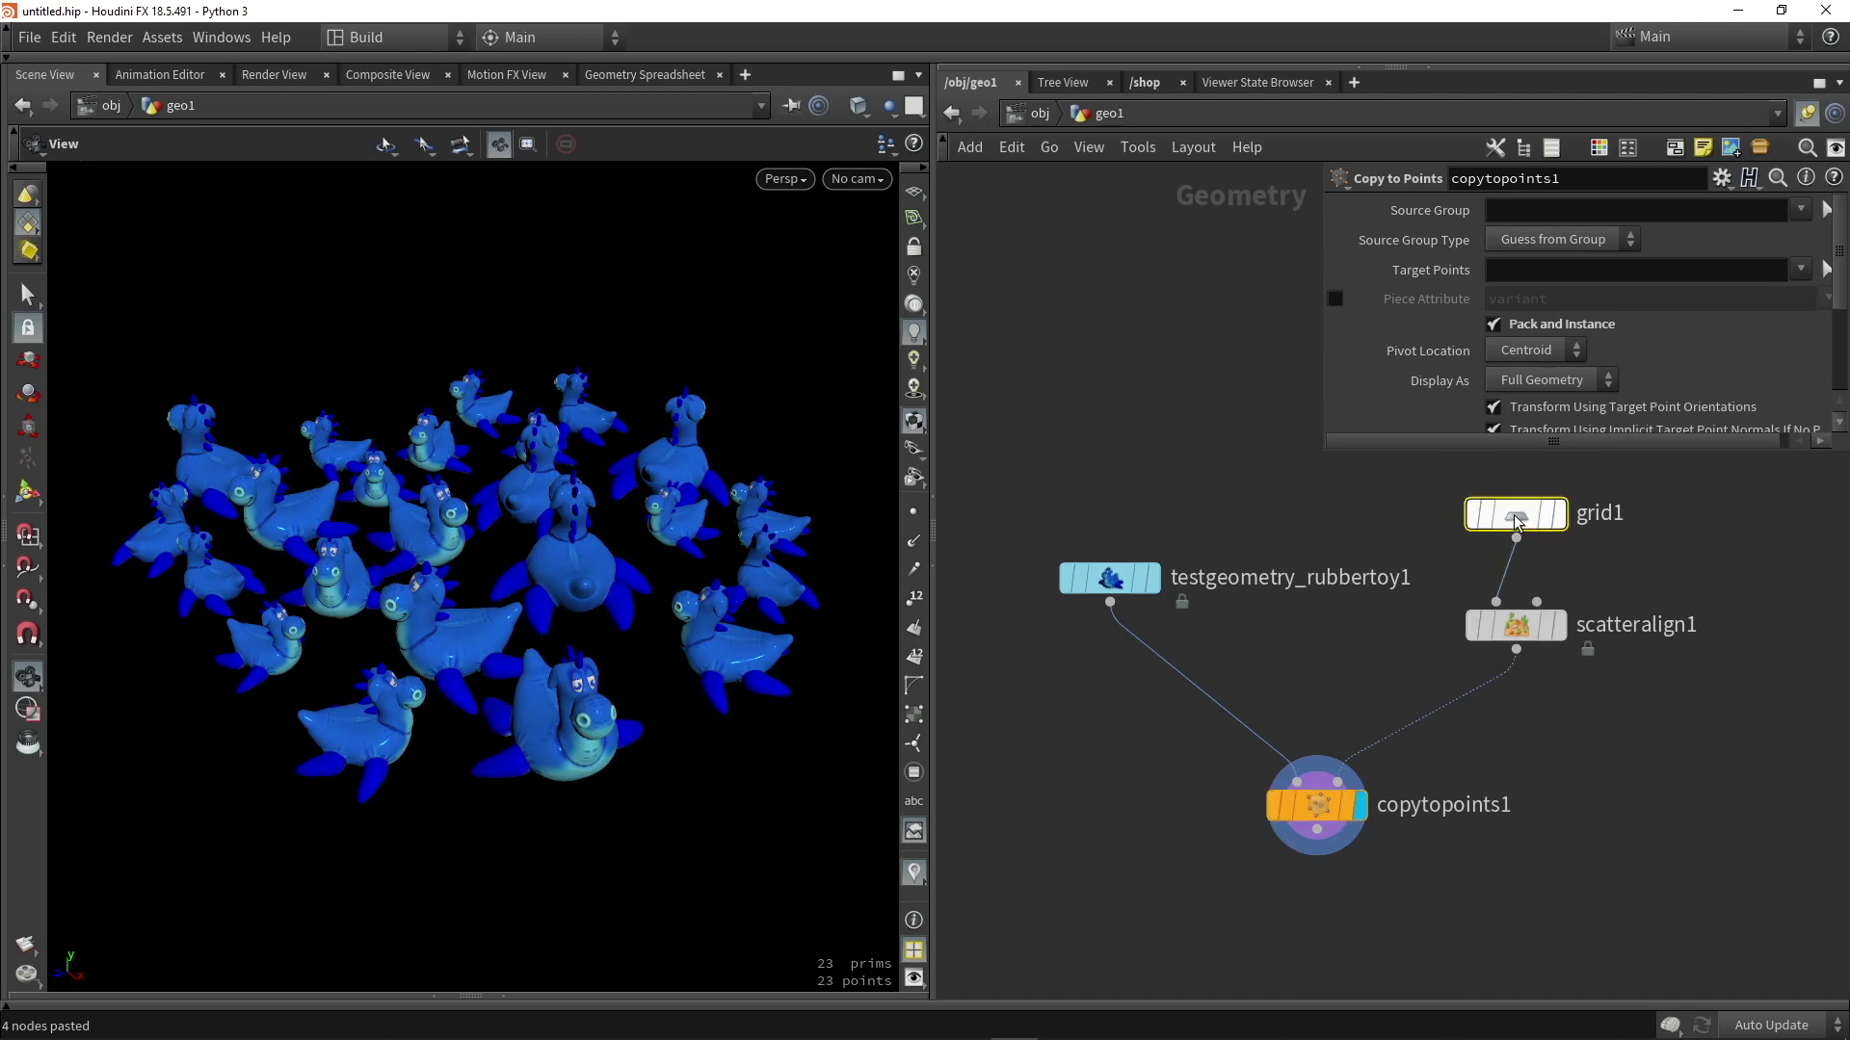
{"action": "left_click", "coordinate": [1517, 628]}
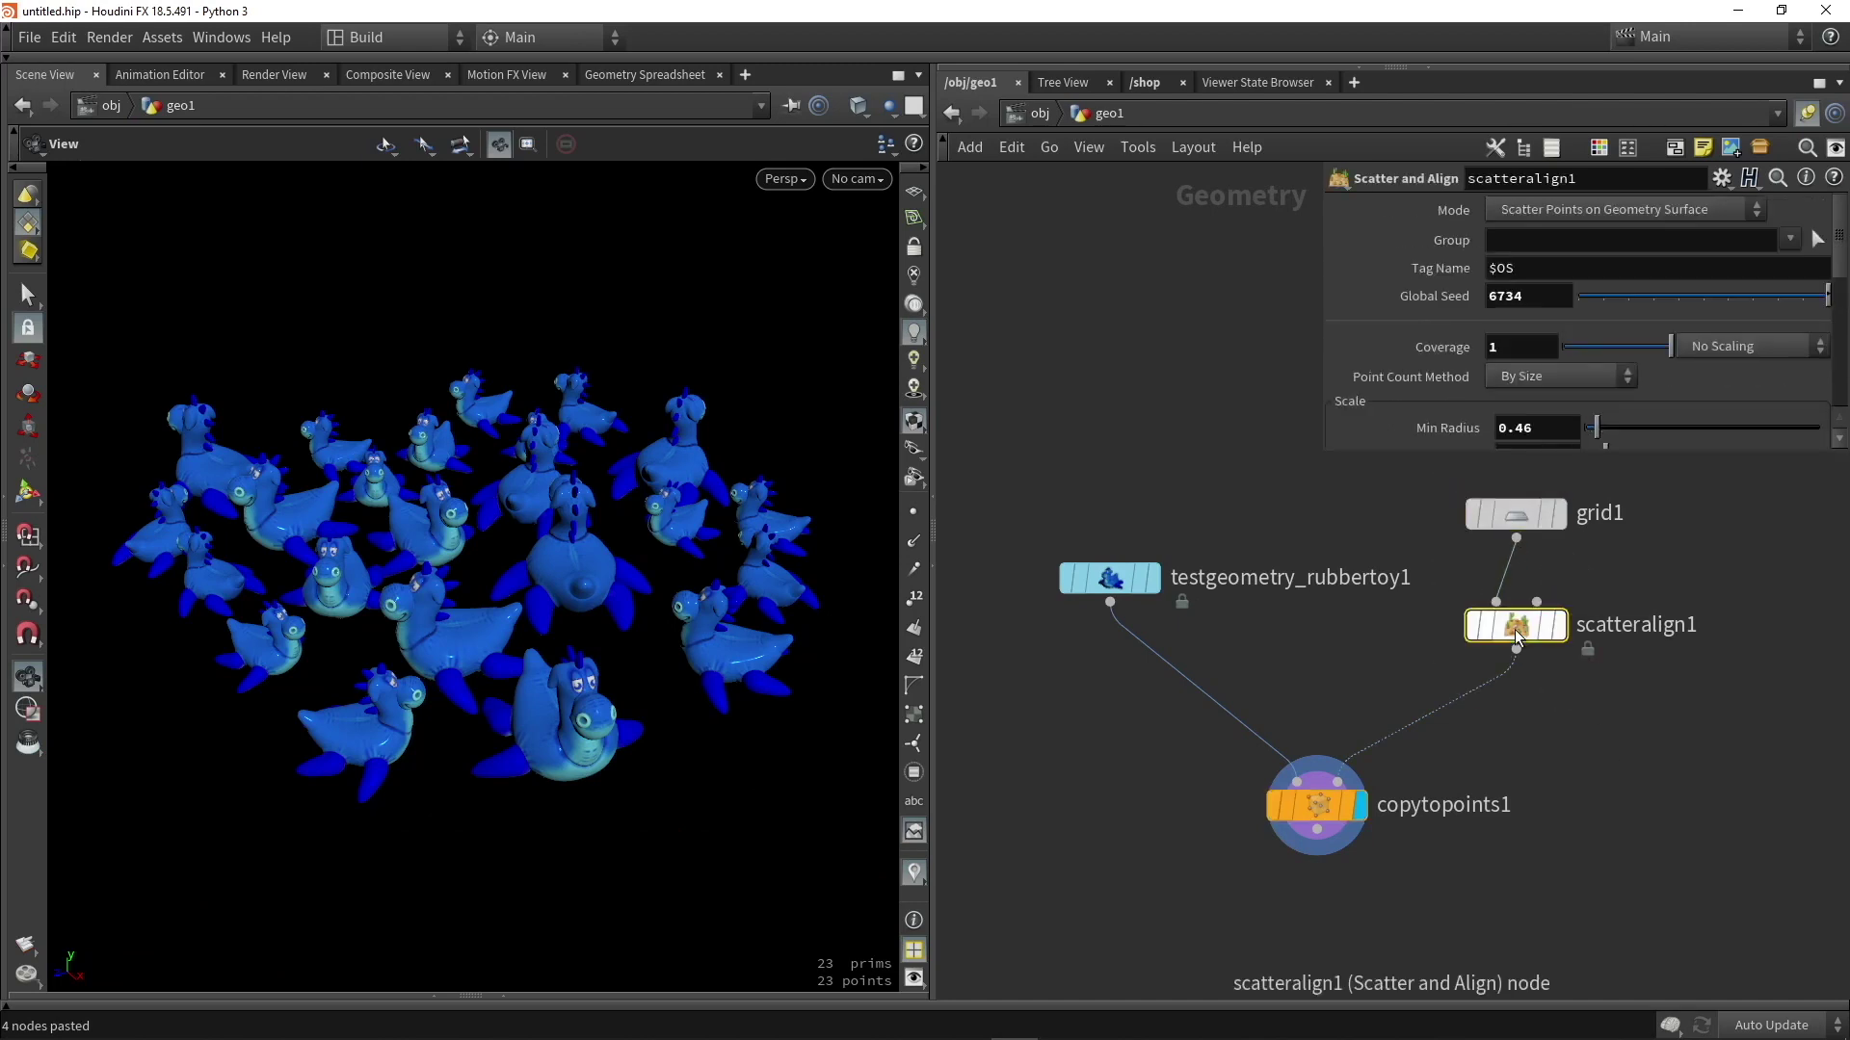
{"action": "left_click", "coordinate": [1320, 807]}
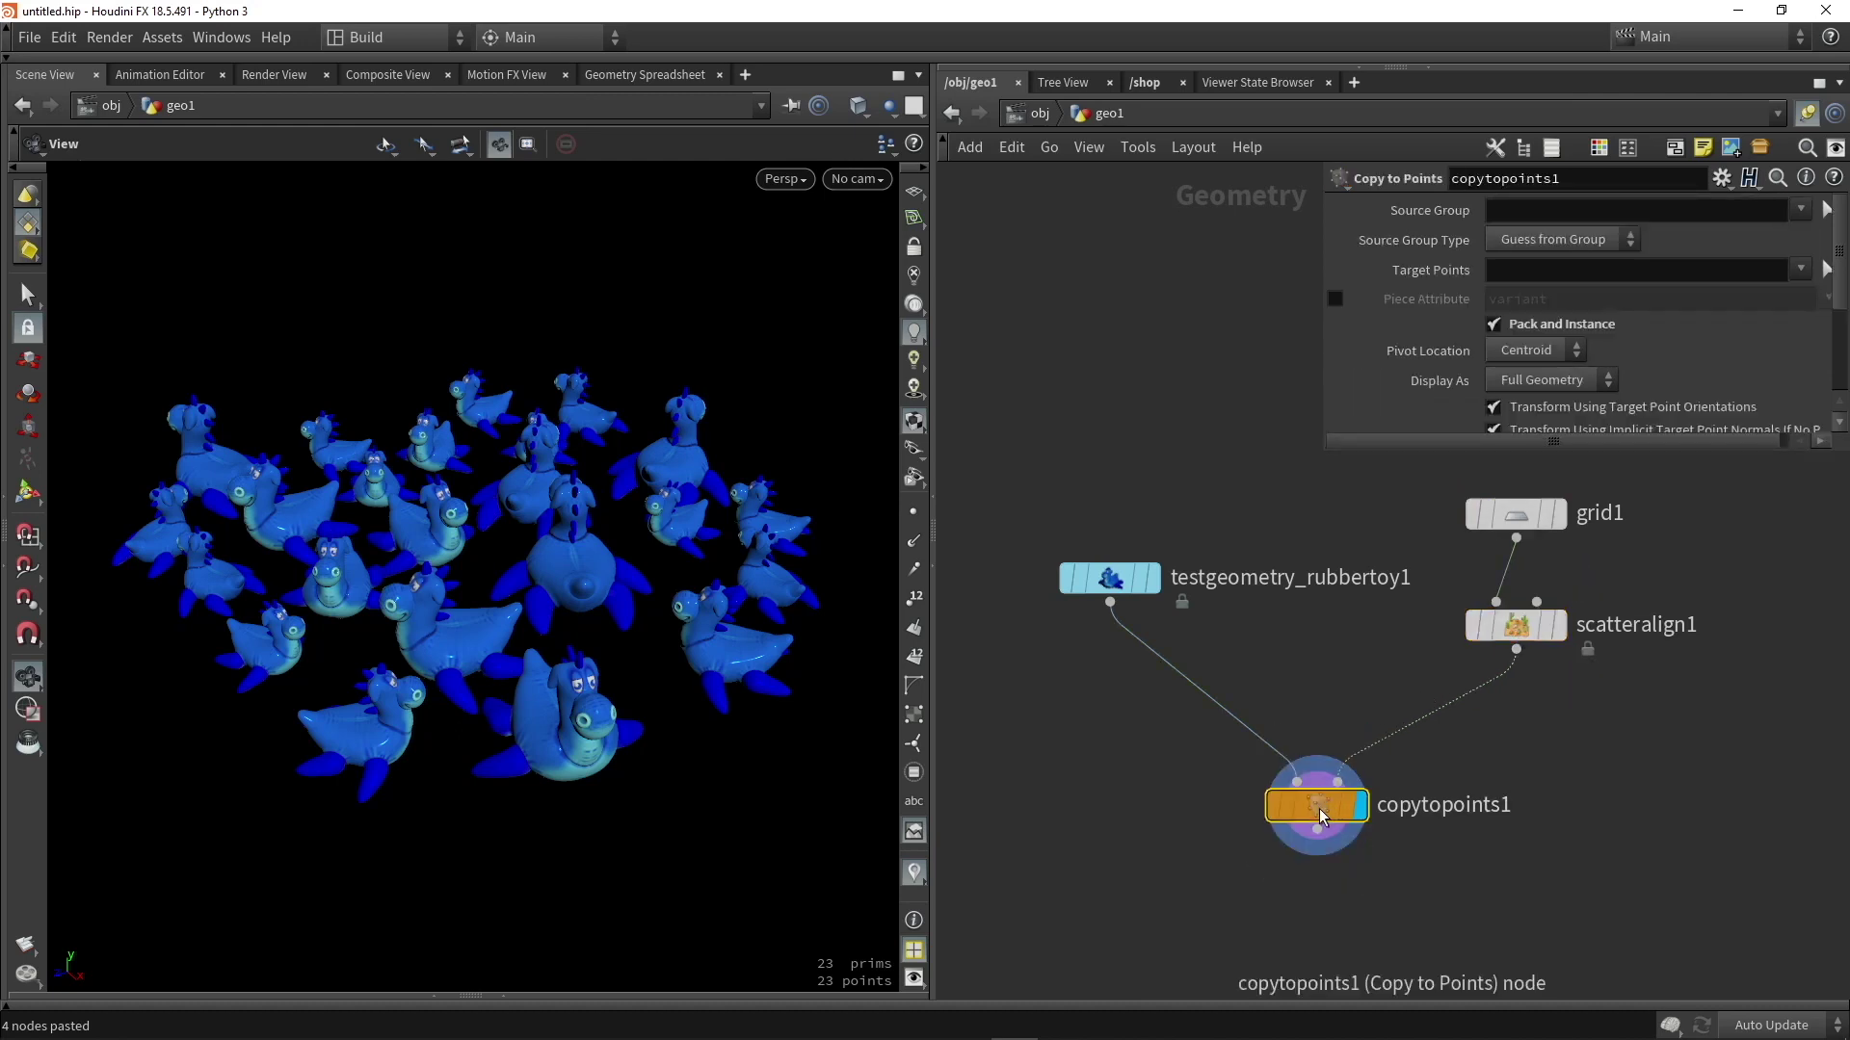
{"action": "left_click", "coordinate": [1108, 583]}
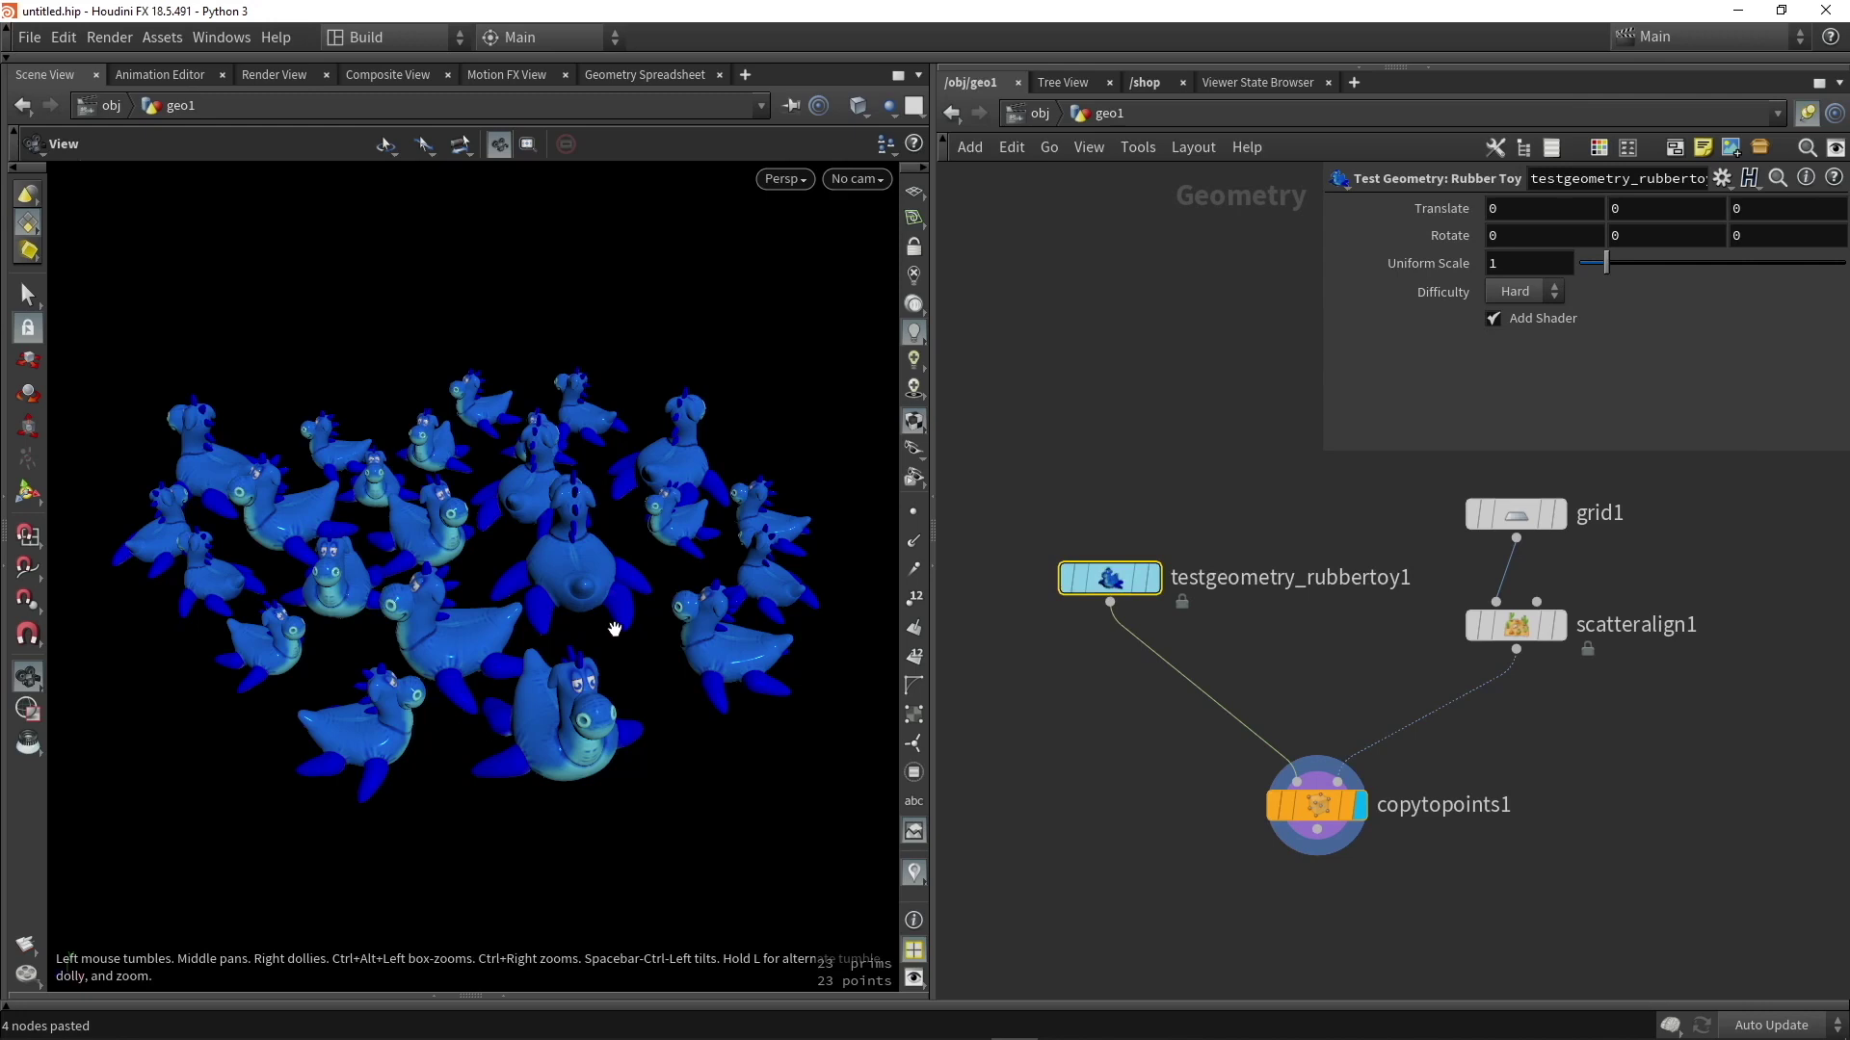
{"action": "left_click", "coordinate": [1320, 808]}
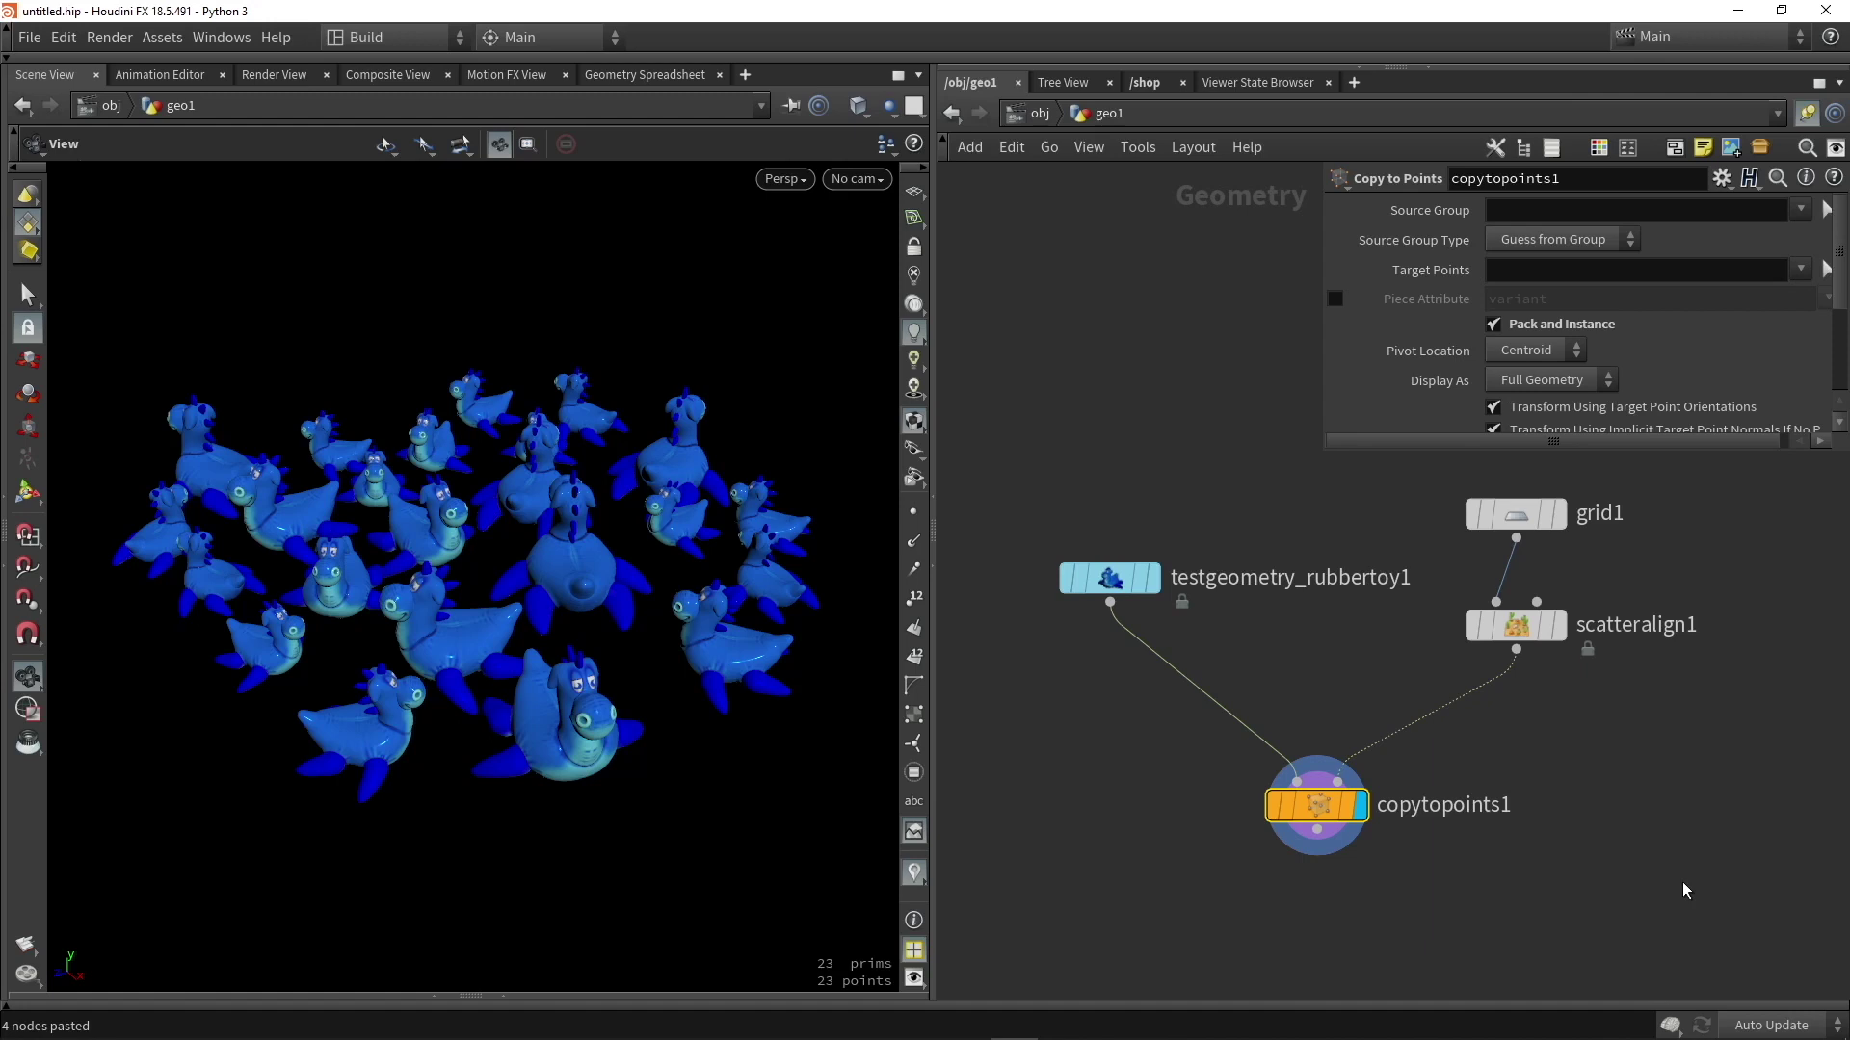
Collapse all four nodes into a subnetwork and save it as a digital asset with operator name instance_Unity_CTP.
{"action": "left_click_drag", "start_coordinate": [1682, 881], "coordinate": [1022, 446]}
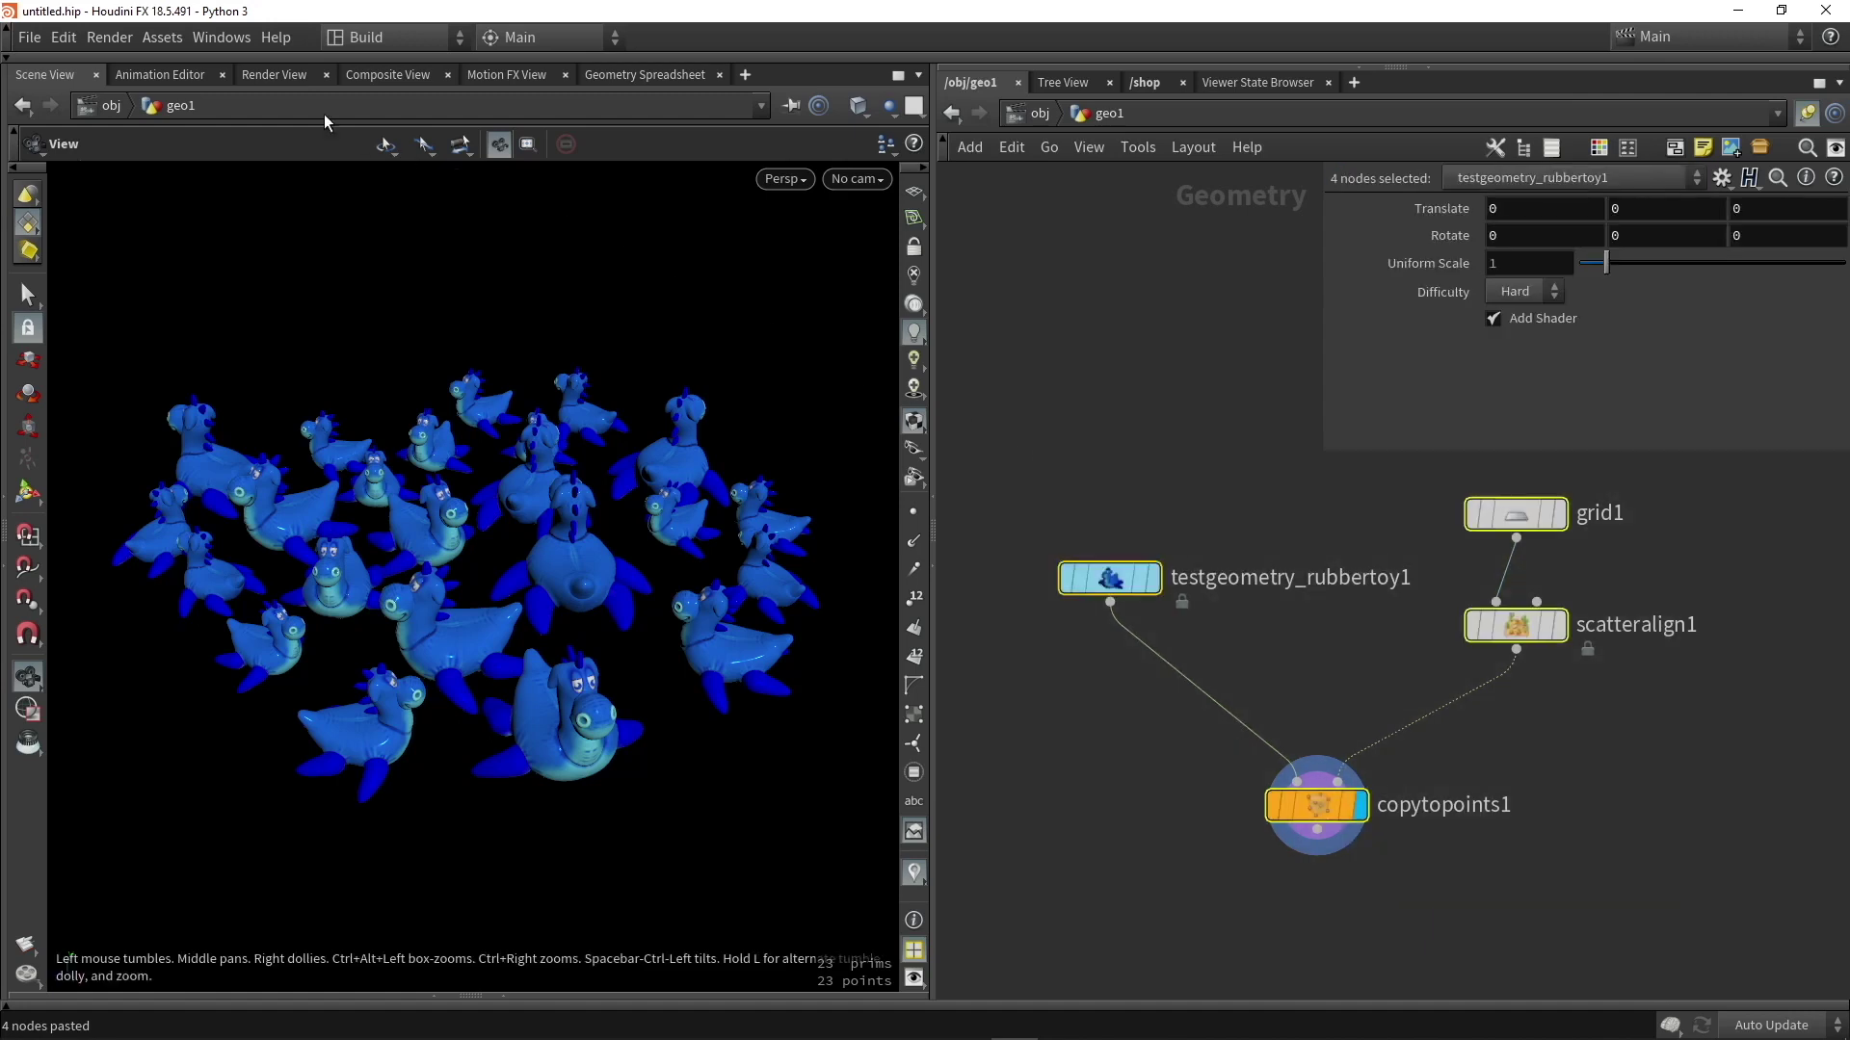
{"action": "left_click", "coordinate": [162, 36]}
{"action": "left_click", "coordinate": [232, 60]}
{"action": "type", "text": "instance_Unity_"}
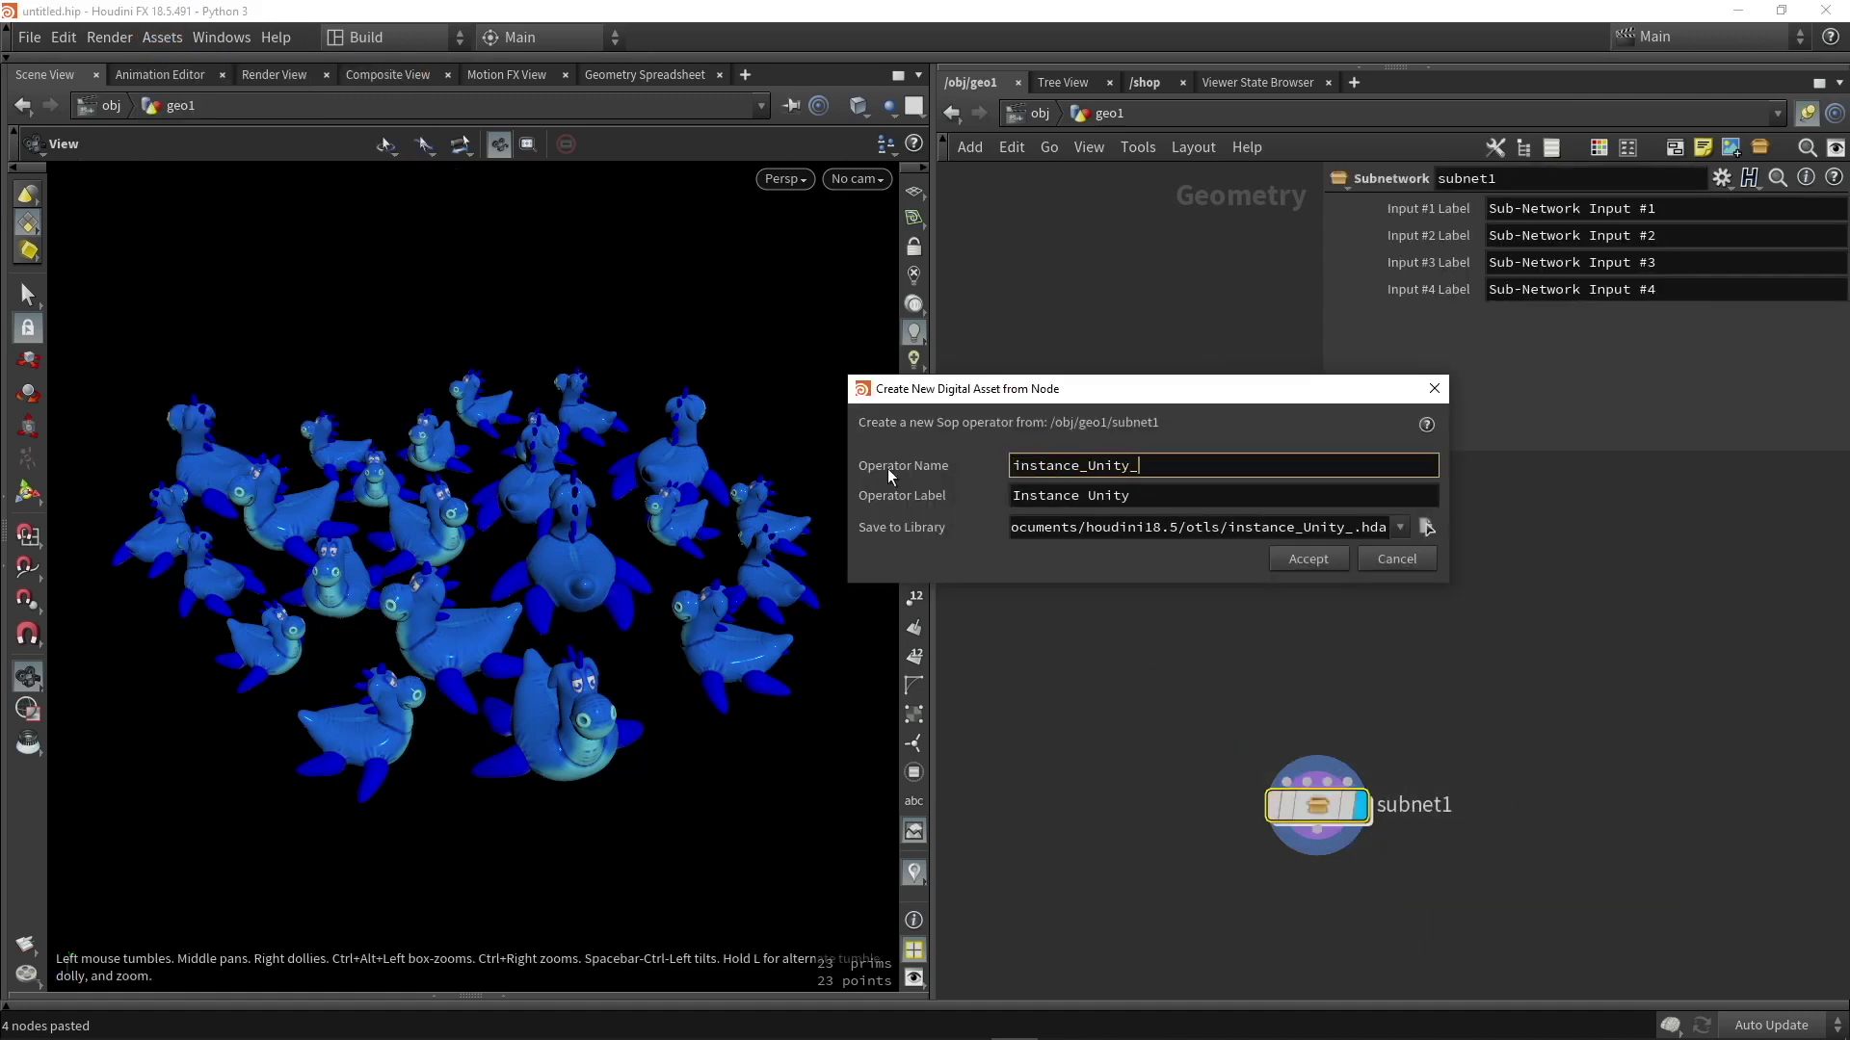
{"action": "type", "text": "CTP"}
{"action": "left_click", "coordinate": [1306, 562]}
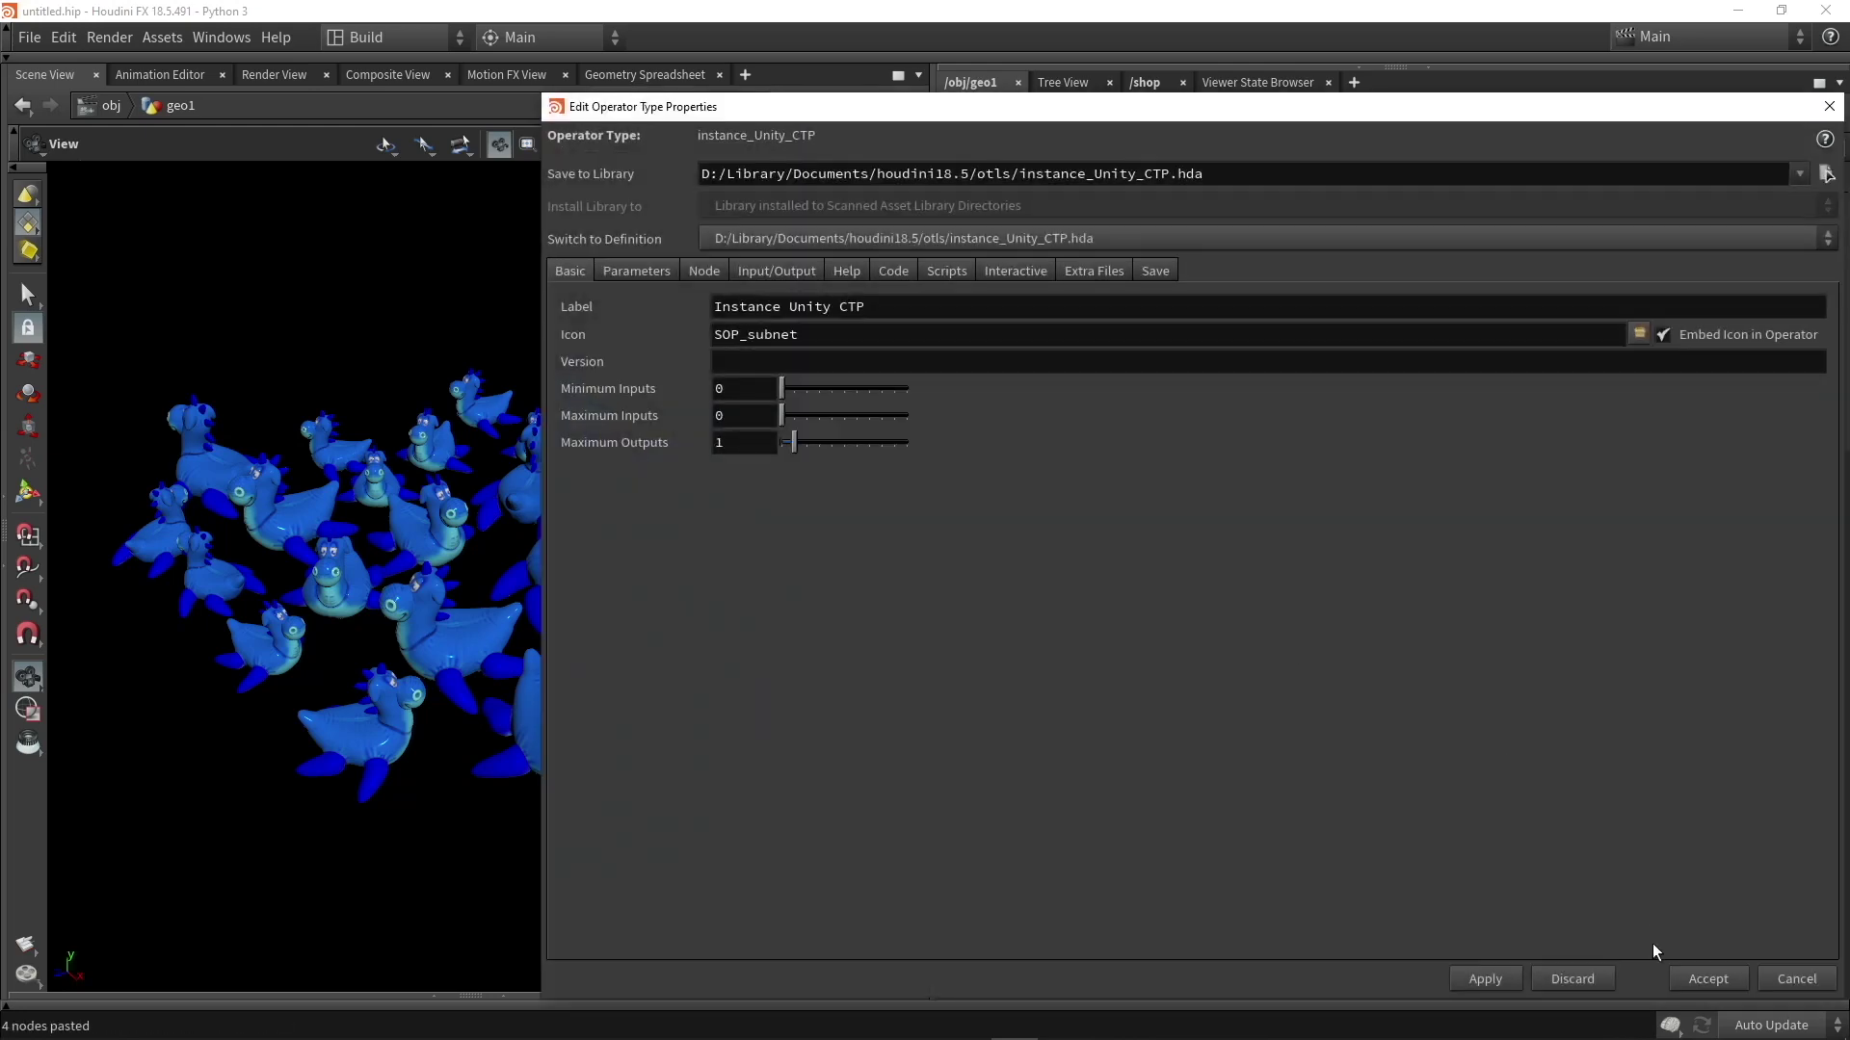
{"action": "left_click", "coordinate": [1697, 978]}
Open the network inside the new digital asset with its whole node chain in view.
{"action": "double_click", "coordinate": [1251, 640]}
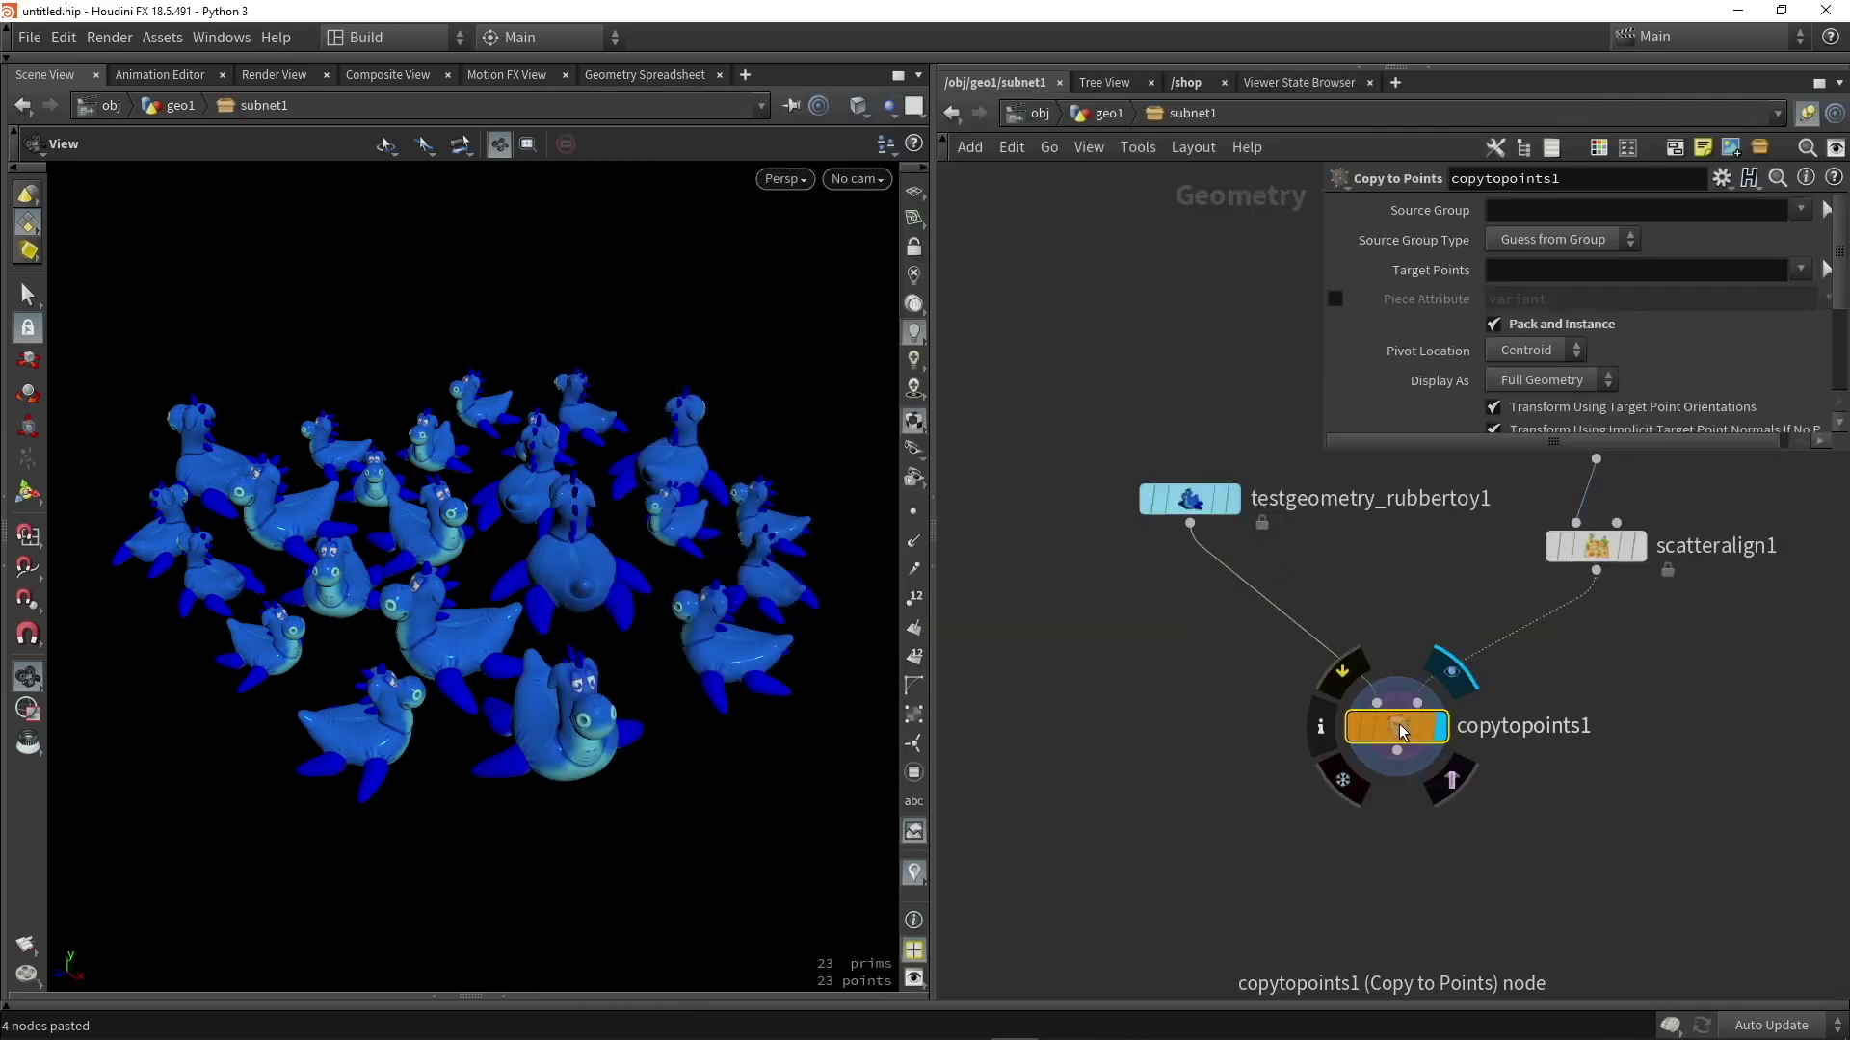
{"action": "middle_click_drag", "start_coordinate": [1235, 711], "coordinate": [1034, 856]}
{"action": "scroll", "coordinate": [1033, 856], "scroll_direction": "down", "scroll_amount": 2}
{"action": "middle_click_drag", "start_coordinate": [1238, 805], "coordinate": [1317, 772]}
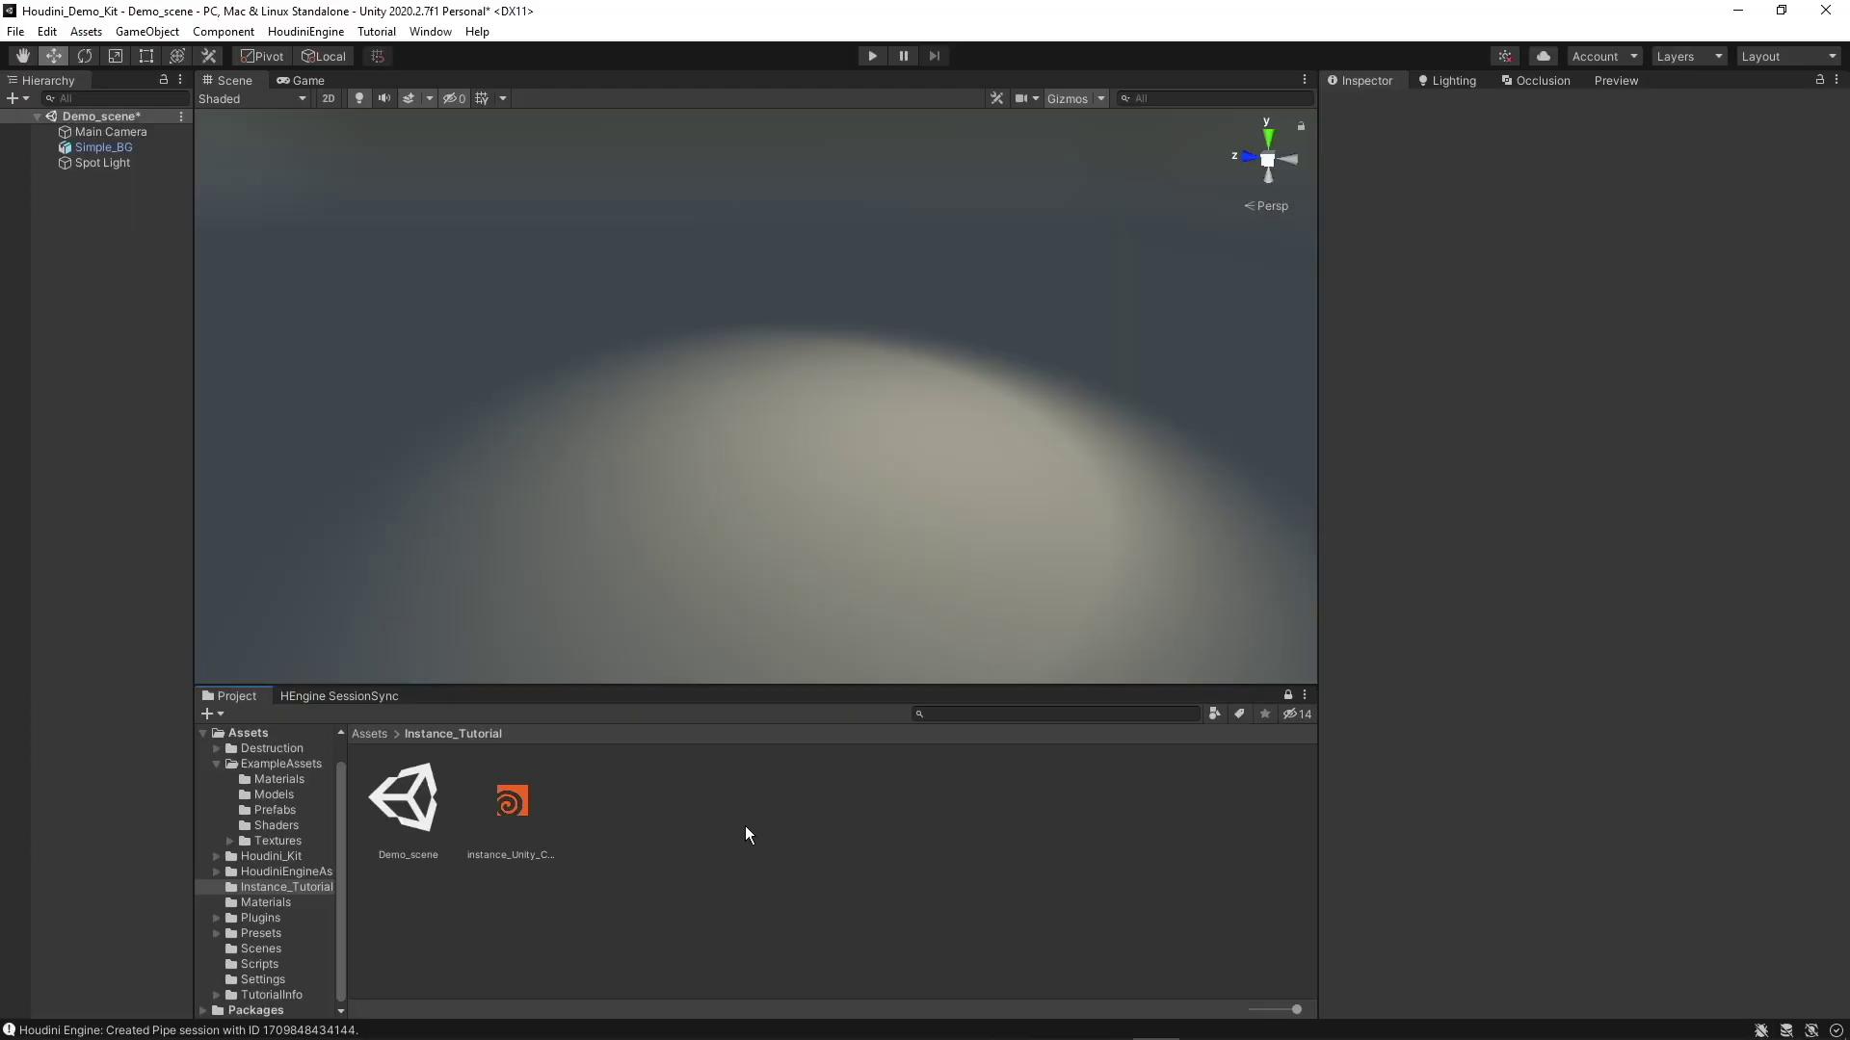
Switch to Unity, place the instance_Unity_CTP asset in the scene and expand its hierarchy down to the individual instances.
{"action": "left_click_drag", "start_coordinate": [524, 799], "coordinate": [795, 495]}
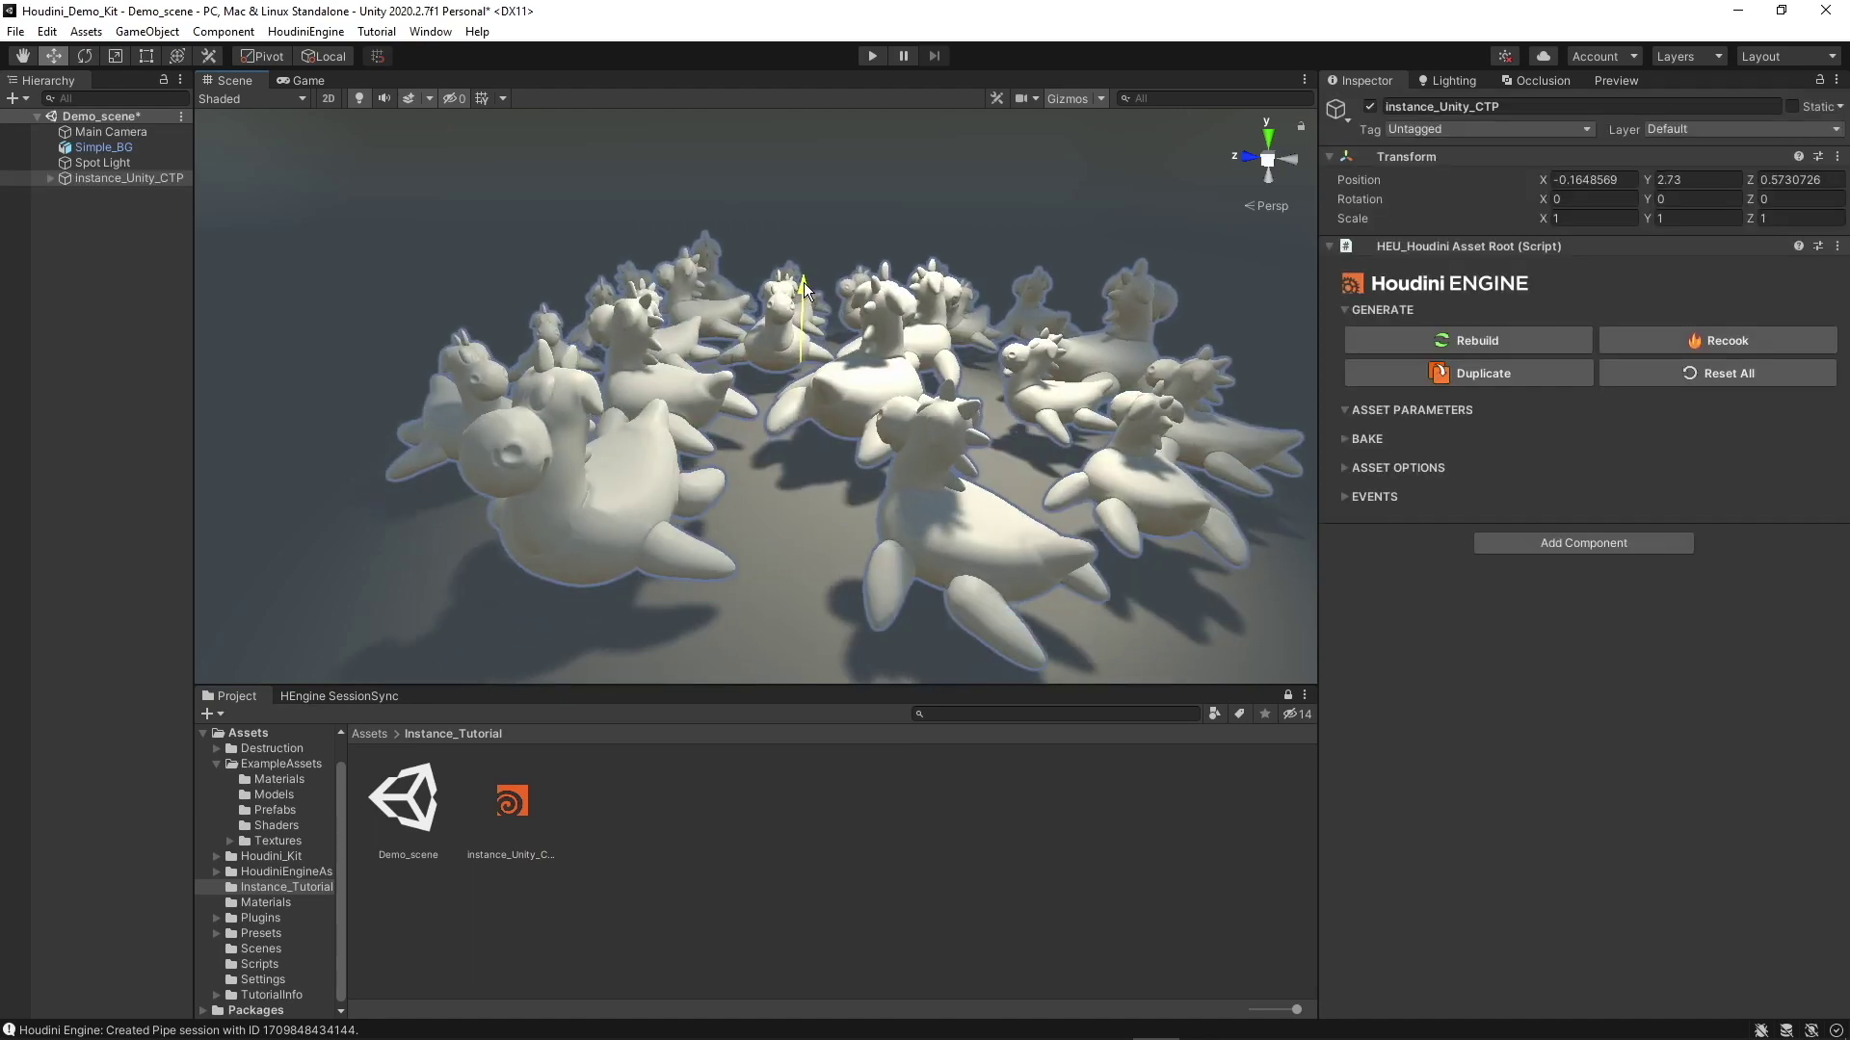
{"action": "left_click_drag", "start_coordinate": [796, 429], "coordinate": [704, 503], "text": "alt"}
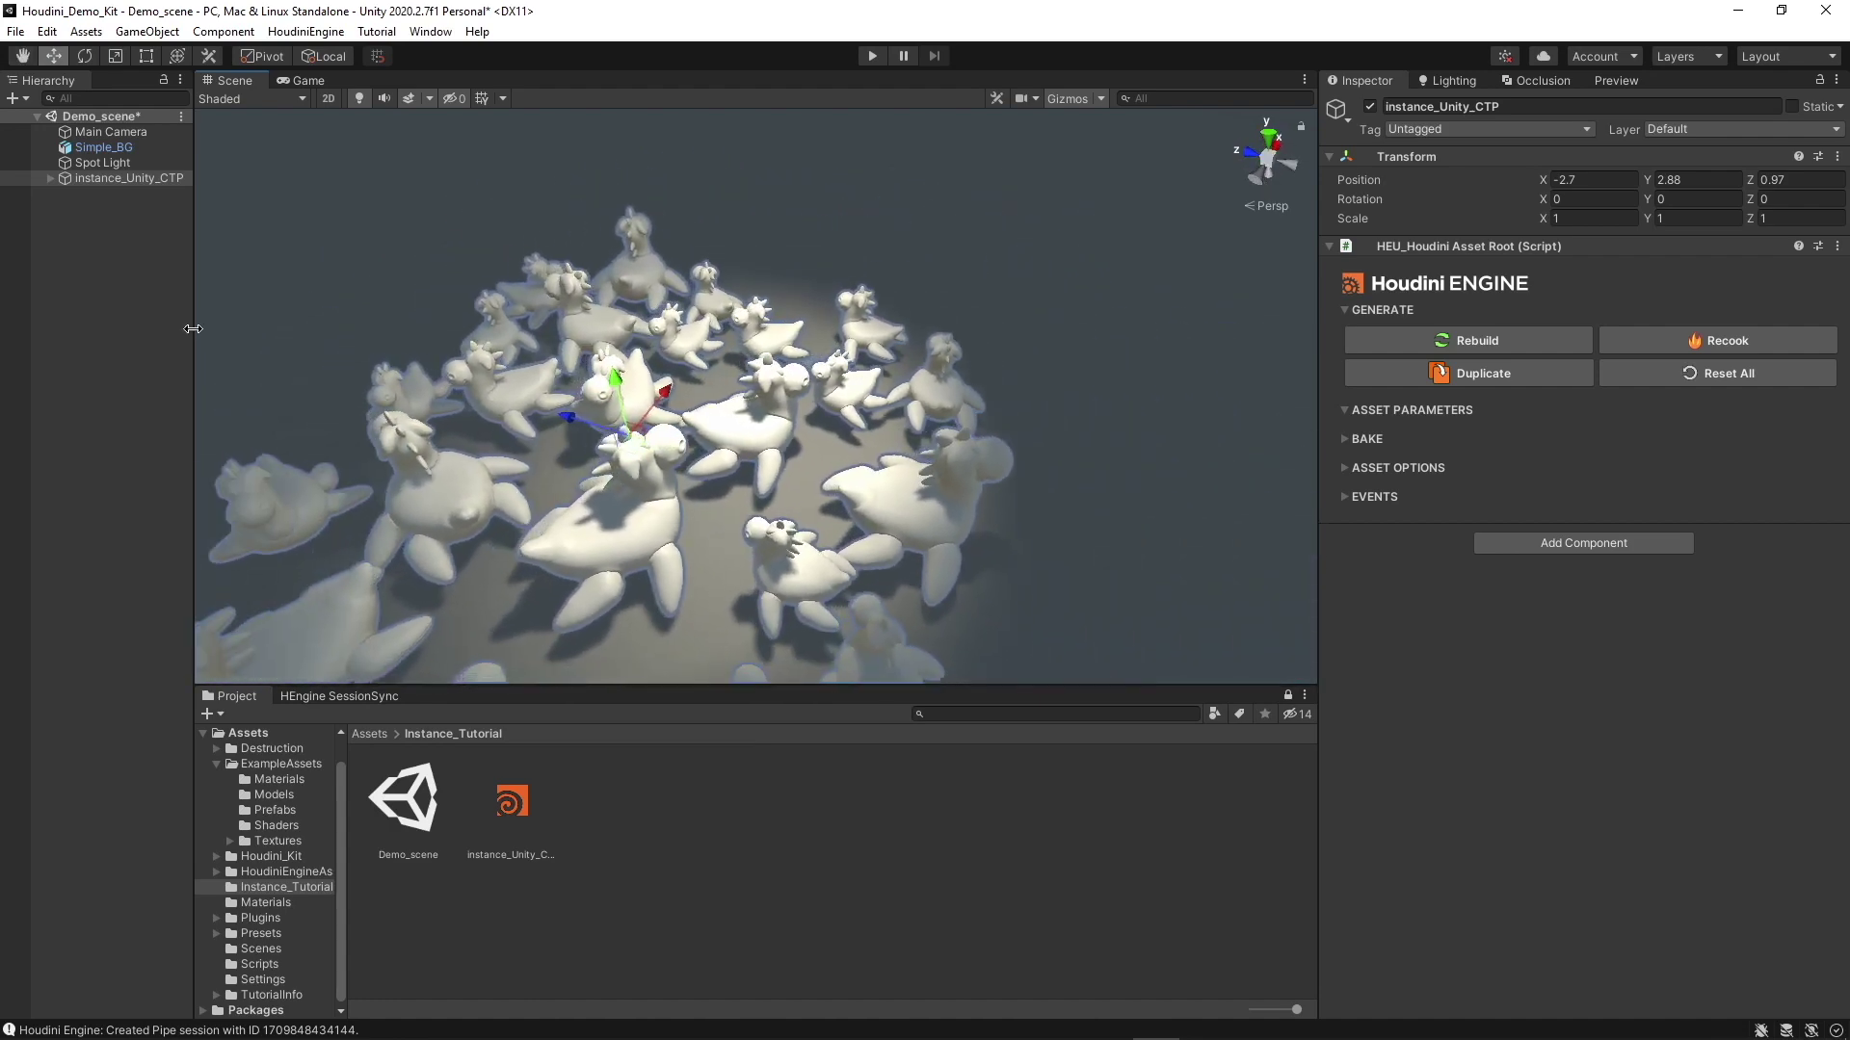
{"action": "left_click", "coordinate": [54, 179]}
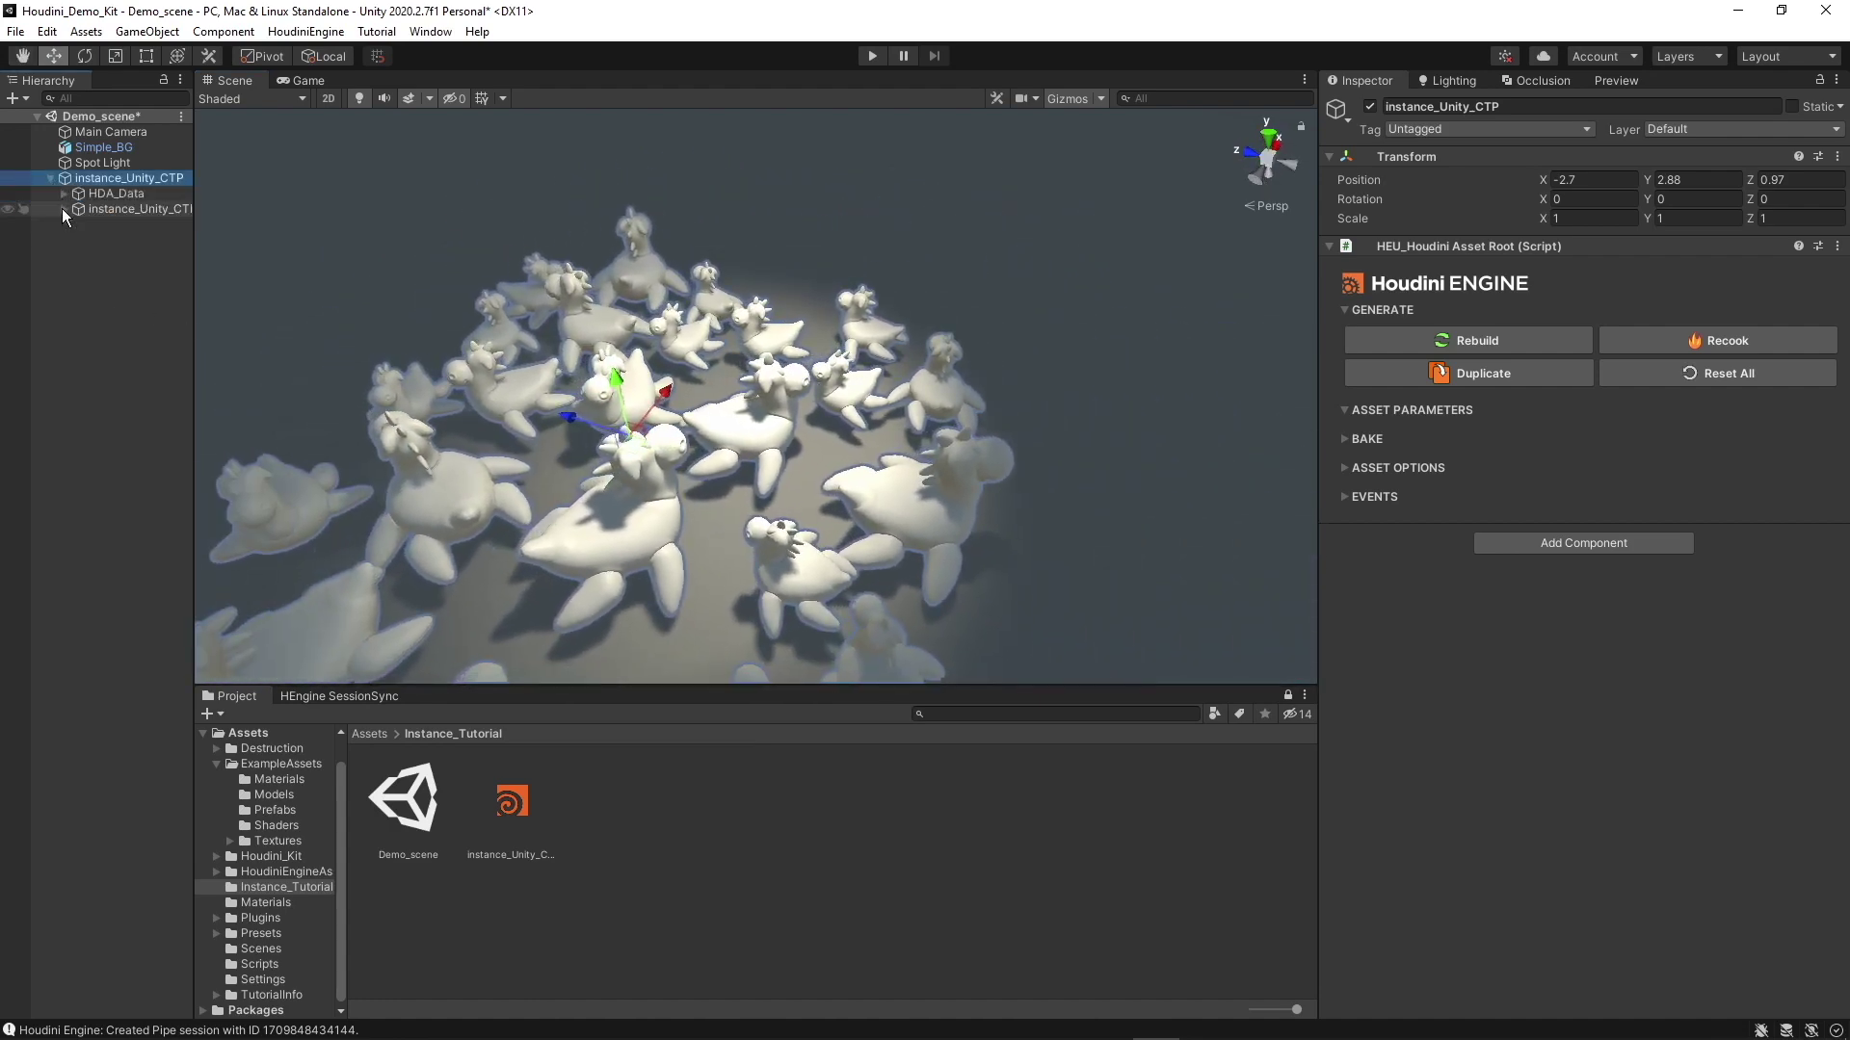
{"action": "left_click", "coordinate": [63, 209]}
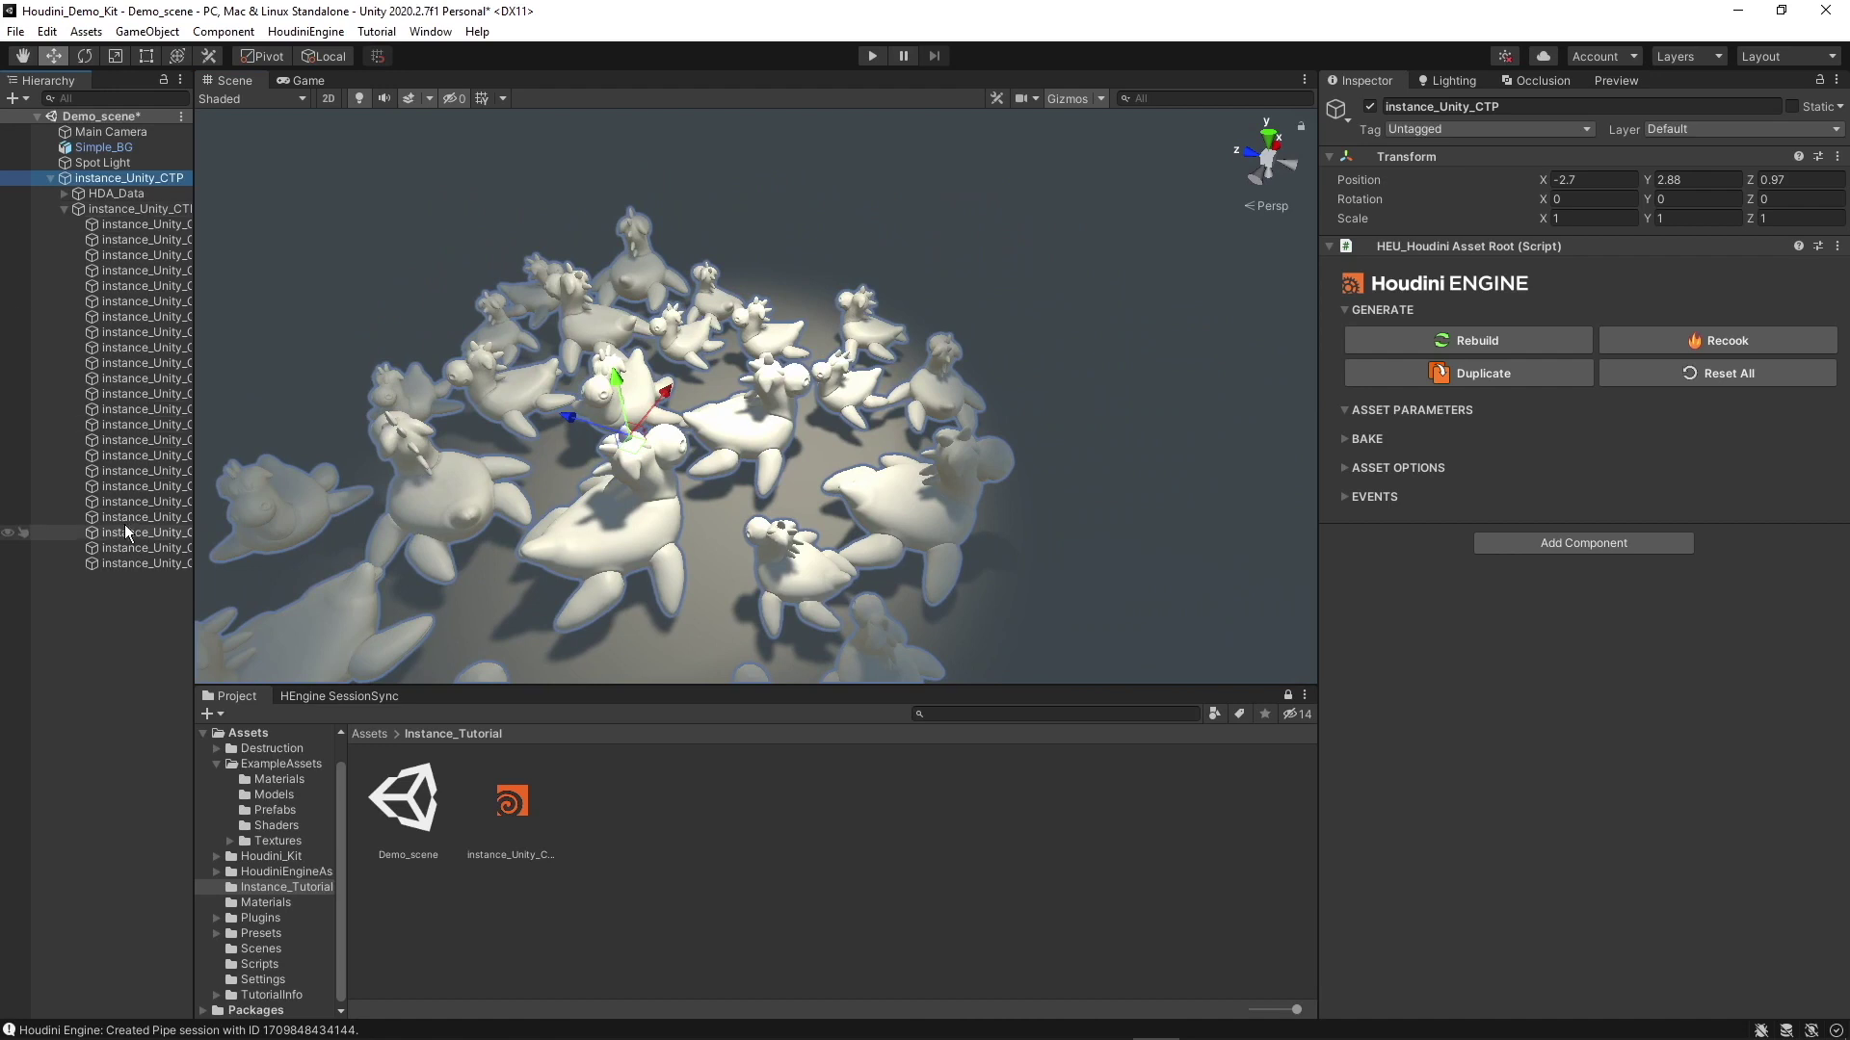
Look through the ExampleAssets Prefabs folder and open the Models folder.
{"action": "left_click_drag", "start_coordinate": [598, 404], "coordinate": [680, 418], "text": "alt"}
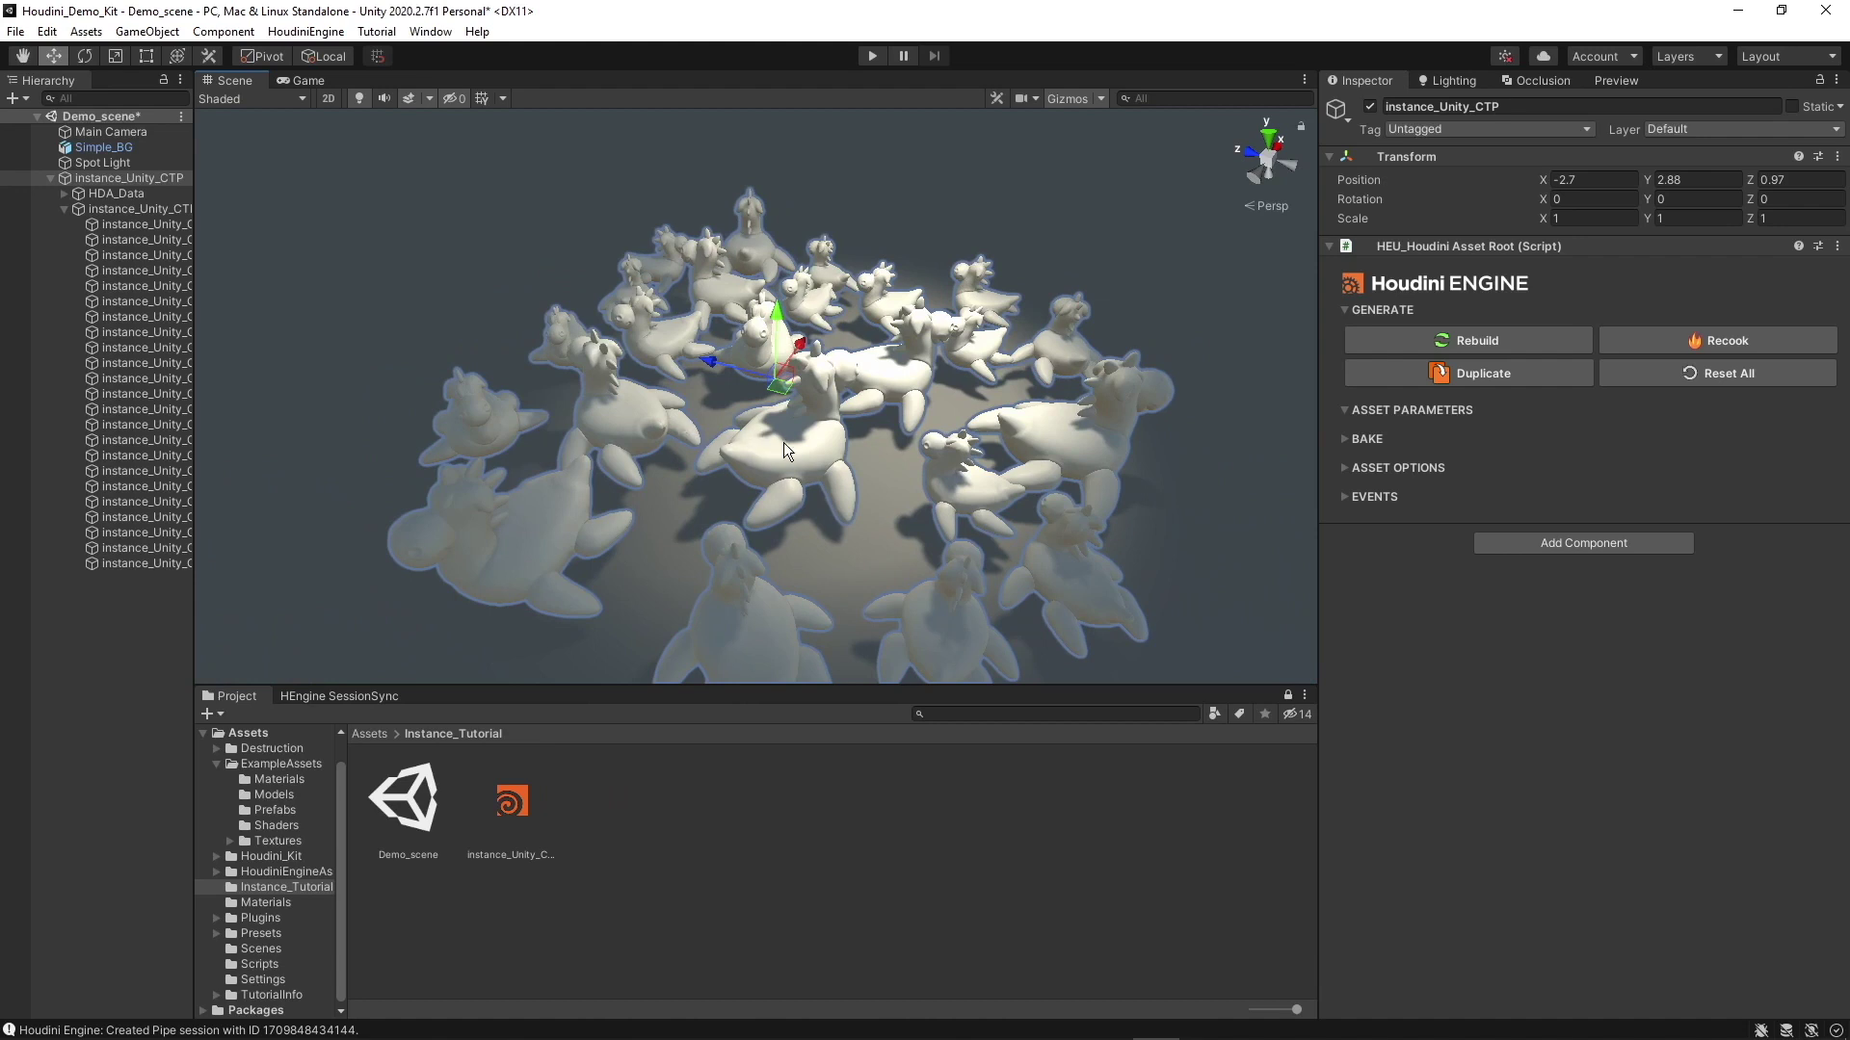
{"action": "key", "text": "f"}
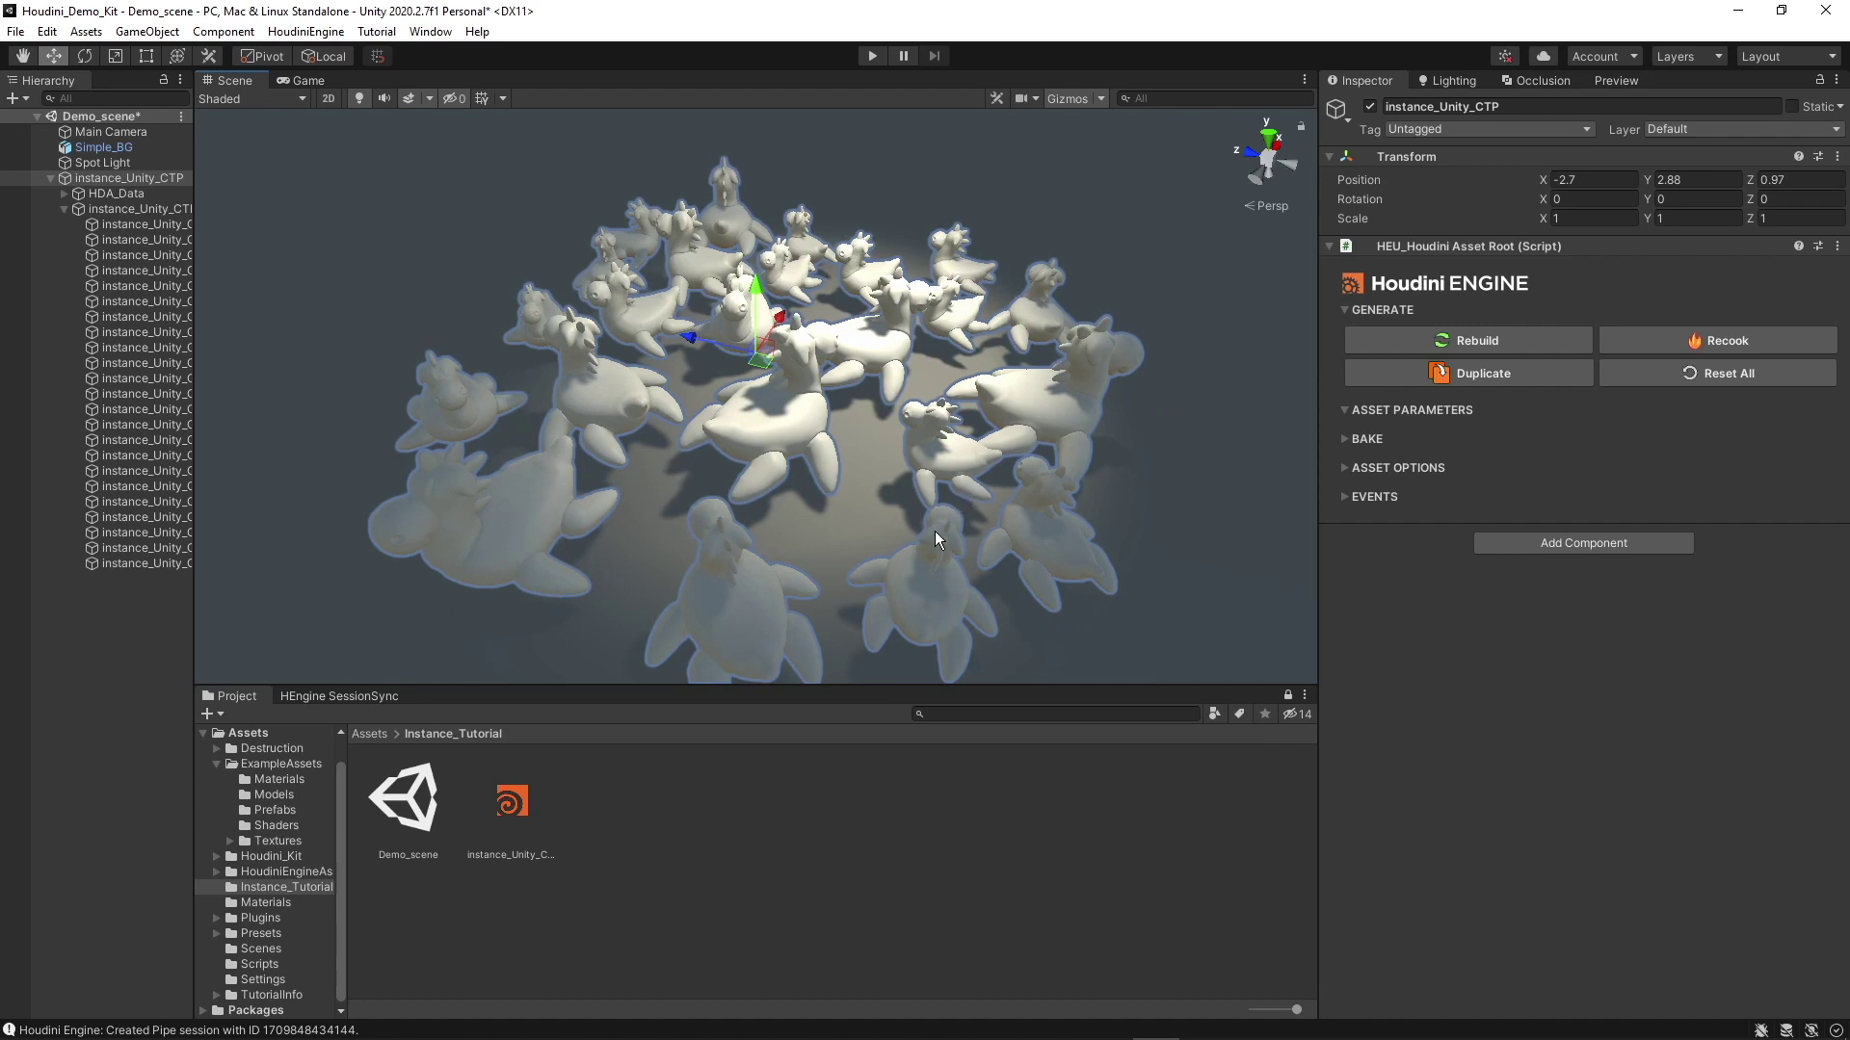
{"action": "left_click", "coordinate": [275, 810]}
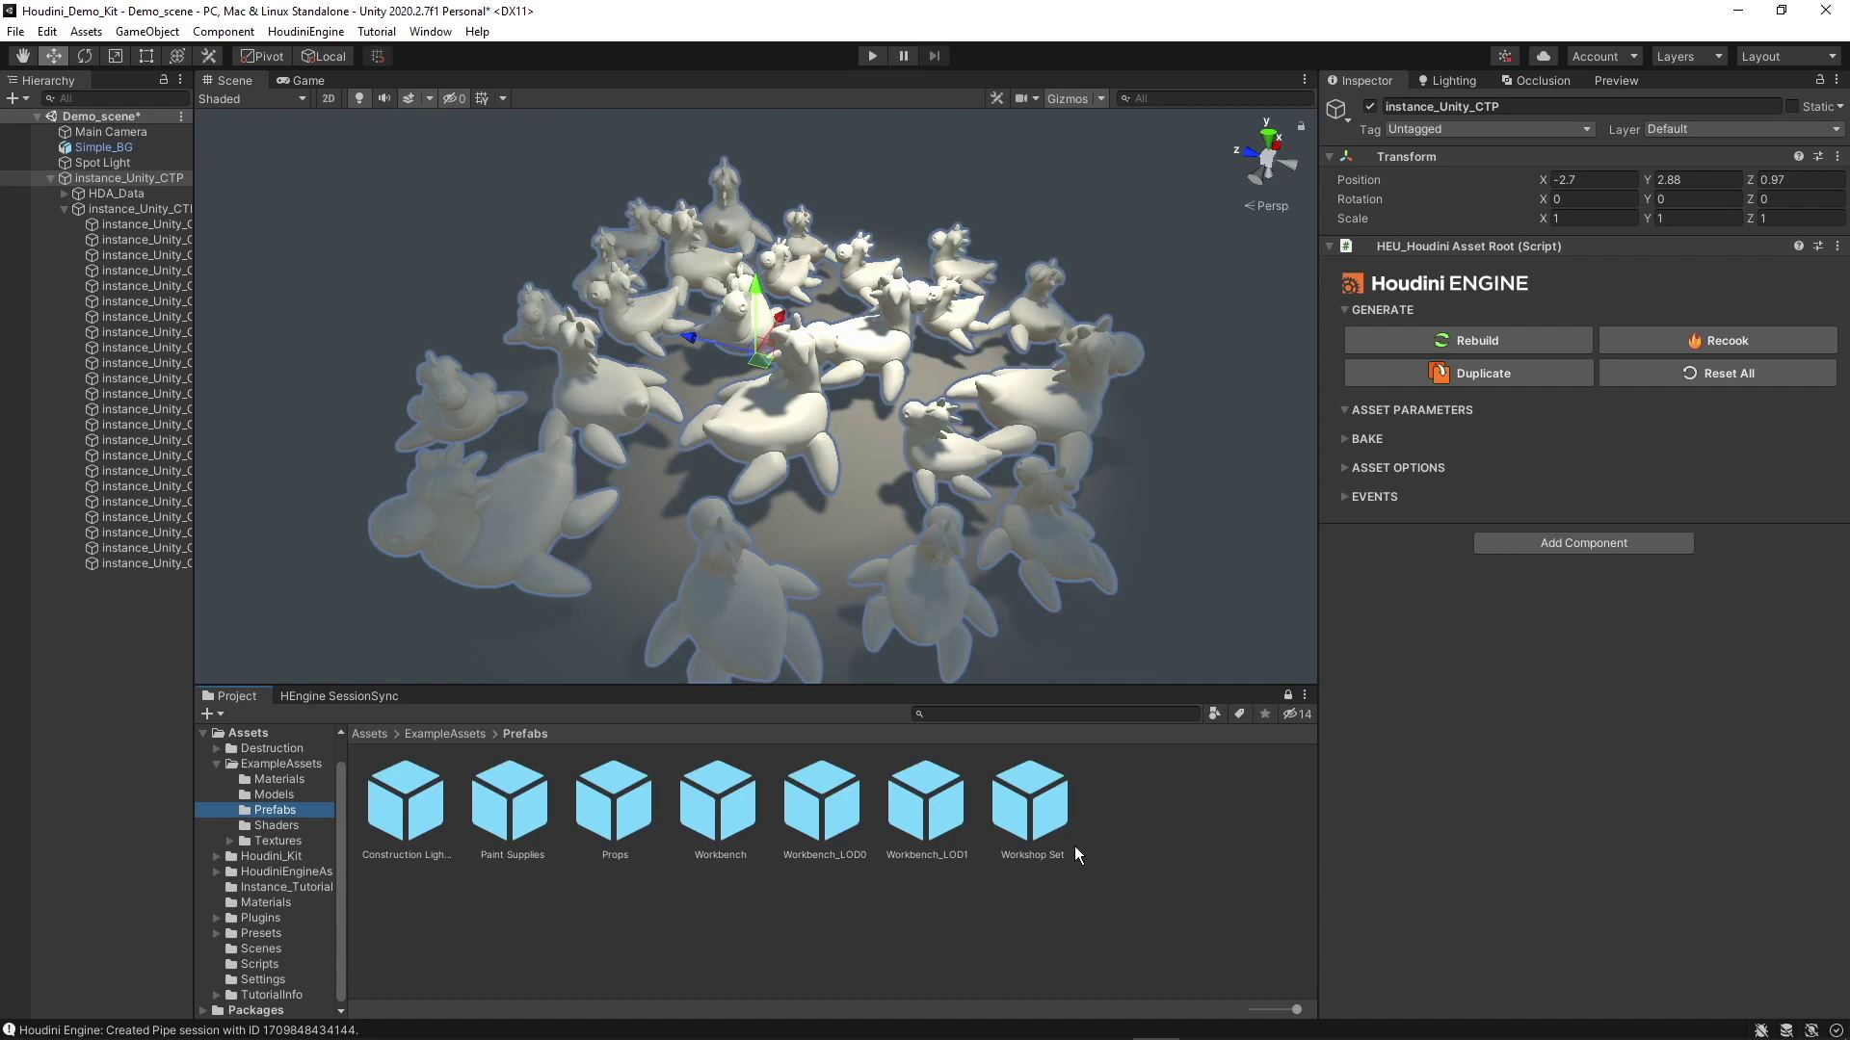
{"action": "left_click", "coordinate": [273, 795]}
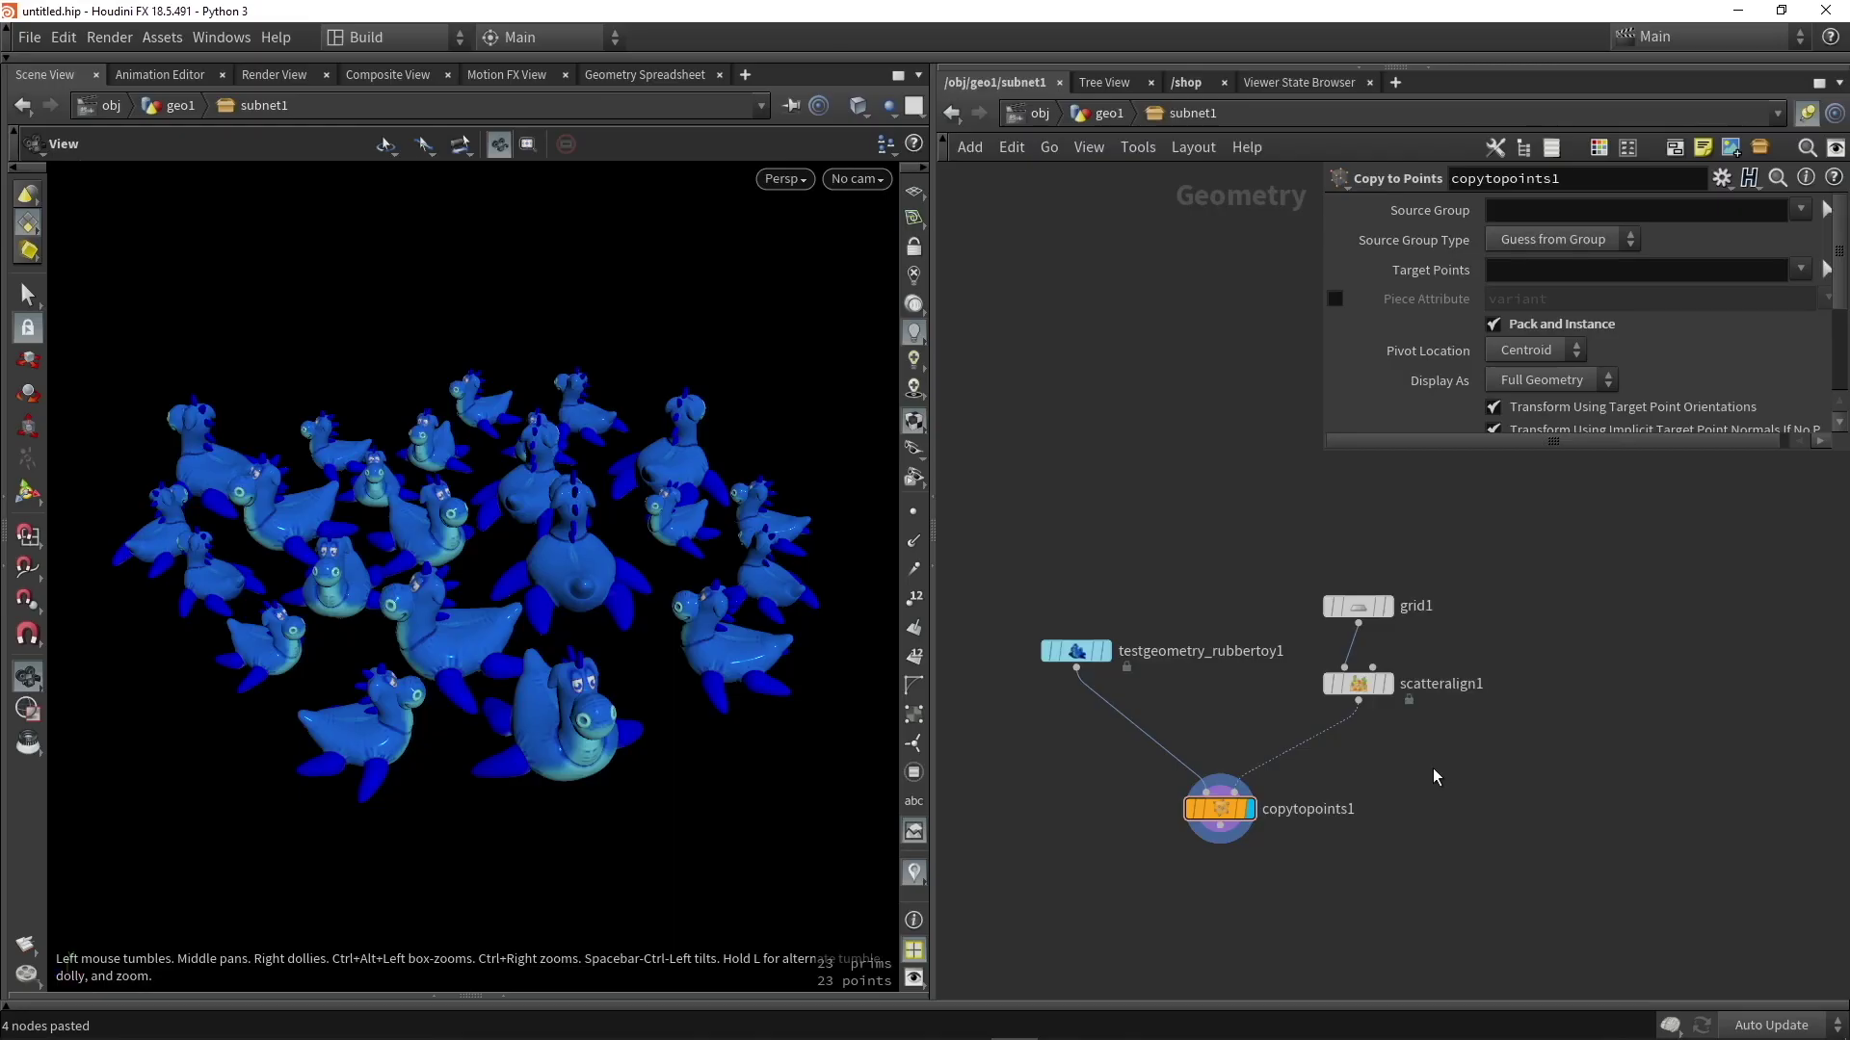
Switch to Houdini, copy grid1 and scatteralign1 from the asset into the geo1 network, and display the scattered points.
{"action": "left_click_drag", "start_coordinate": [1563, 747], "coordinate": [1254, 547]}
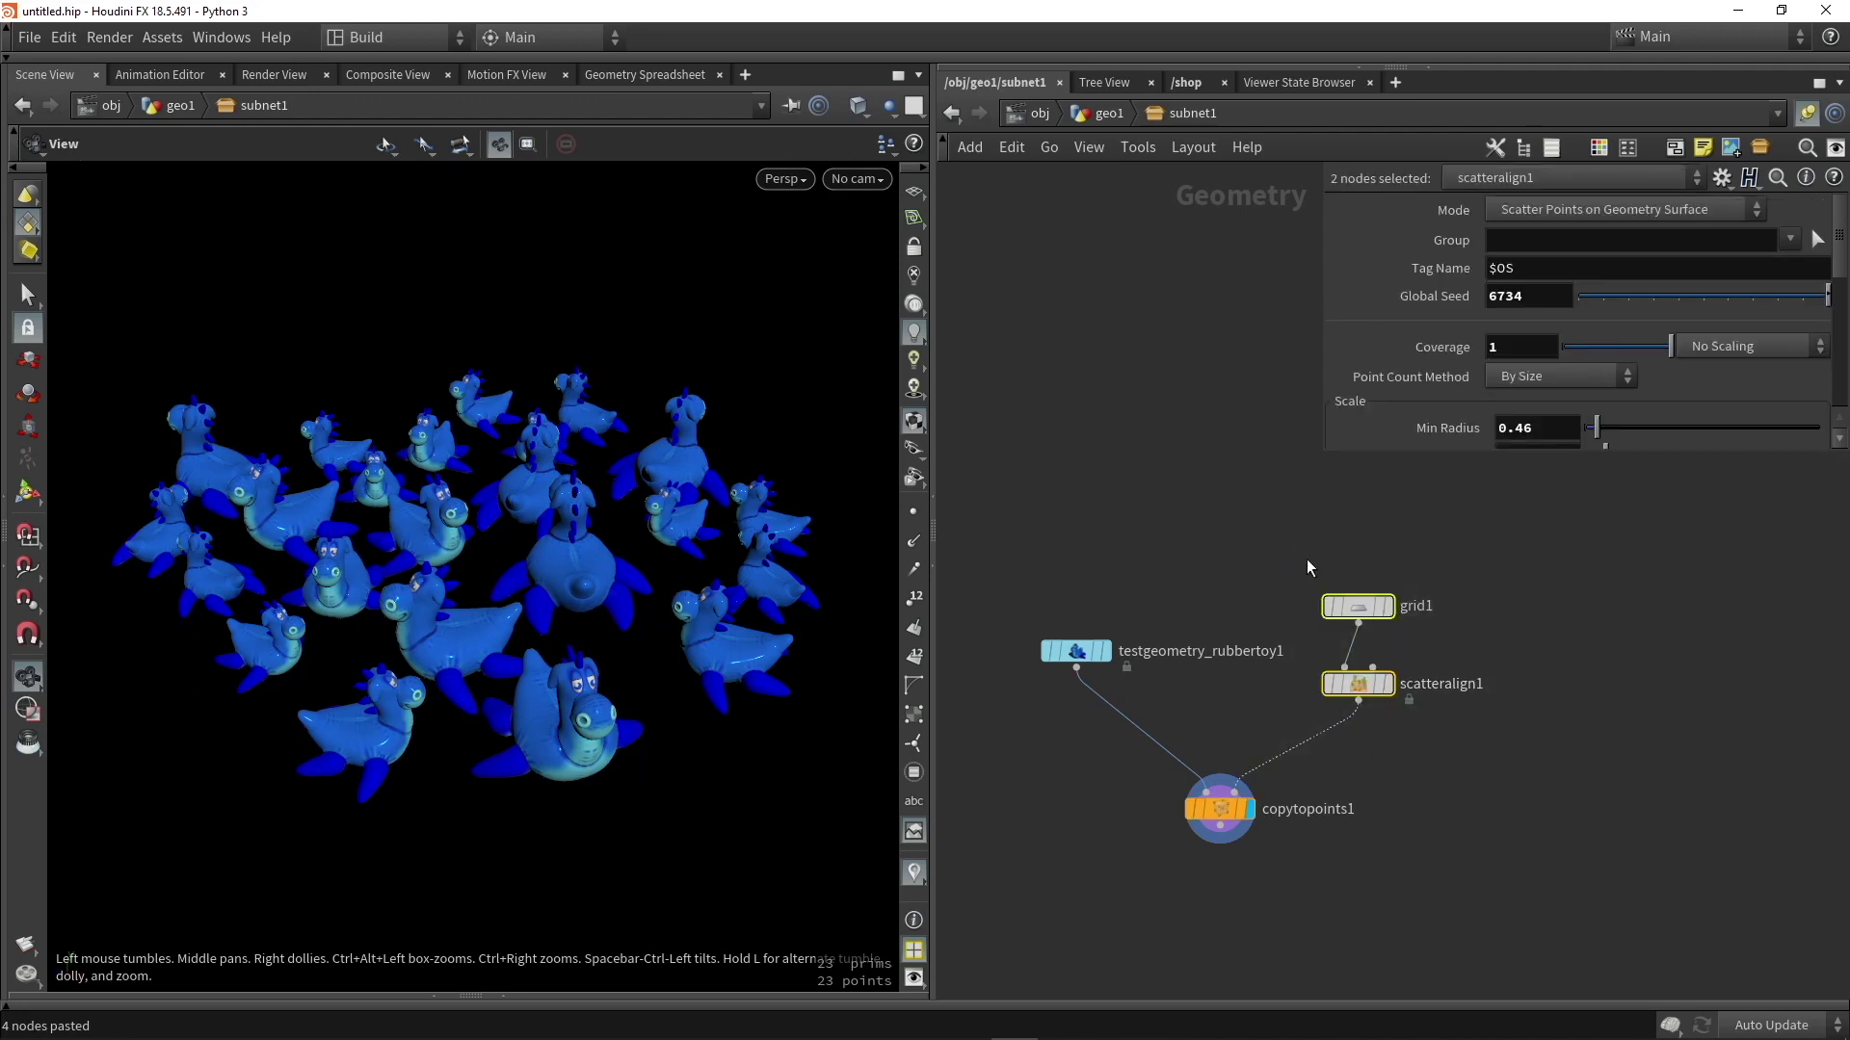
{"action": "key", "text": "ctrl+c"}
{"action": "left_click", "coordinate": [1072, 115]}
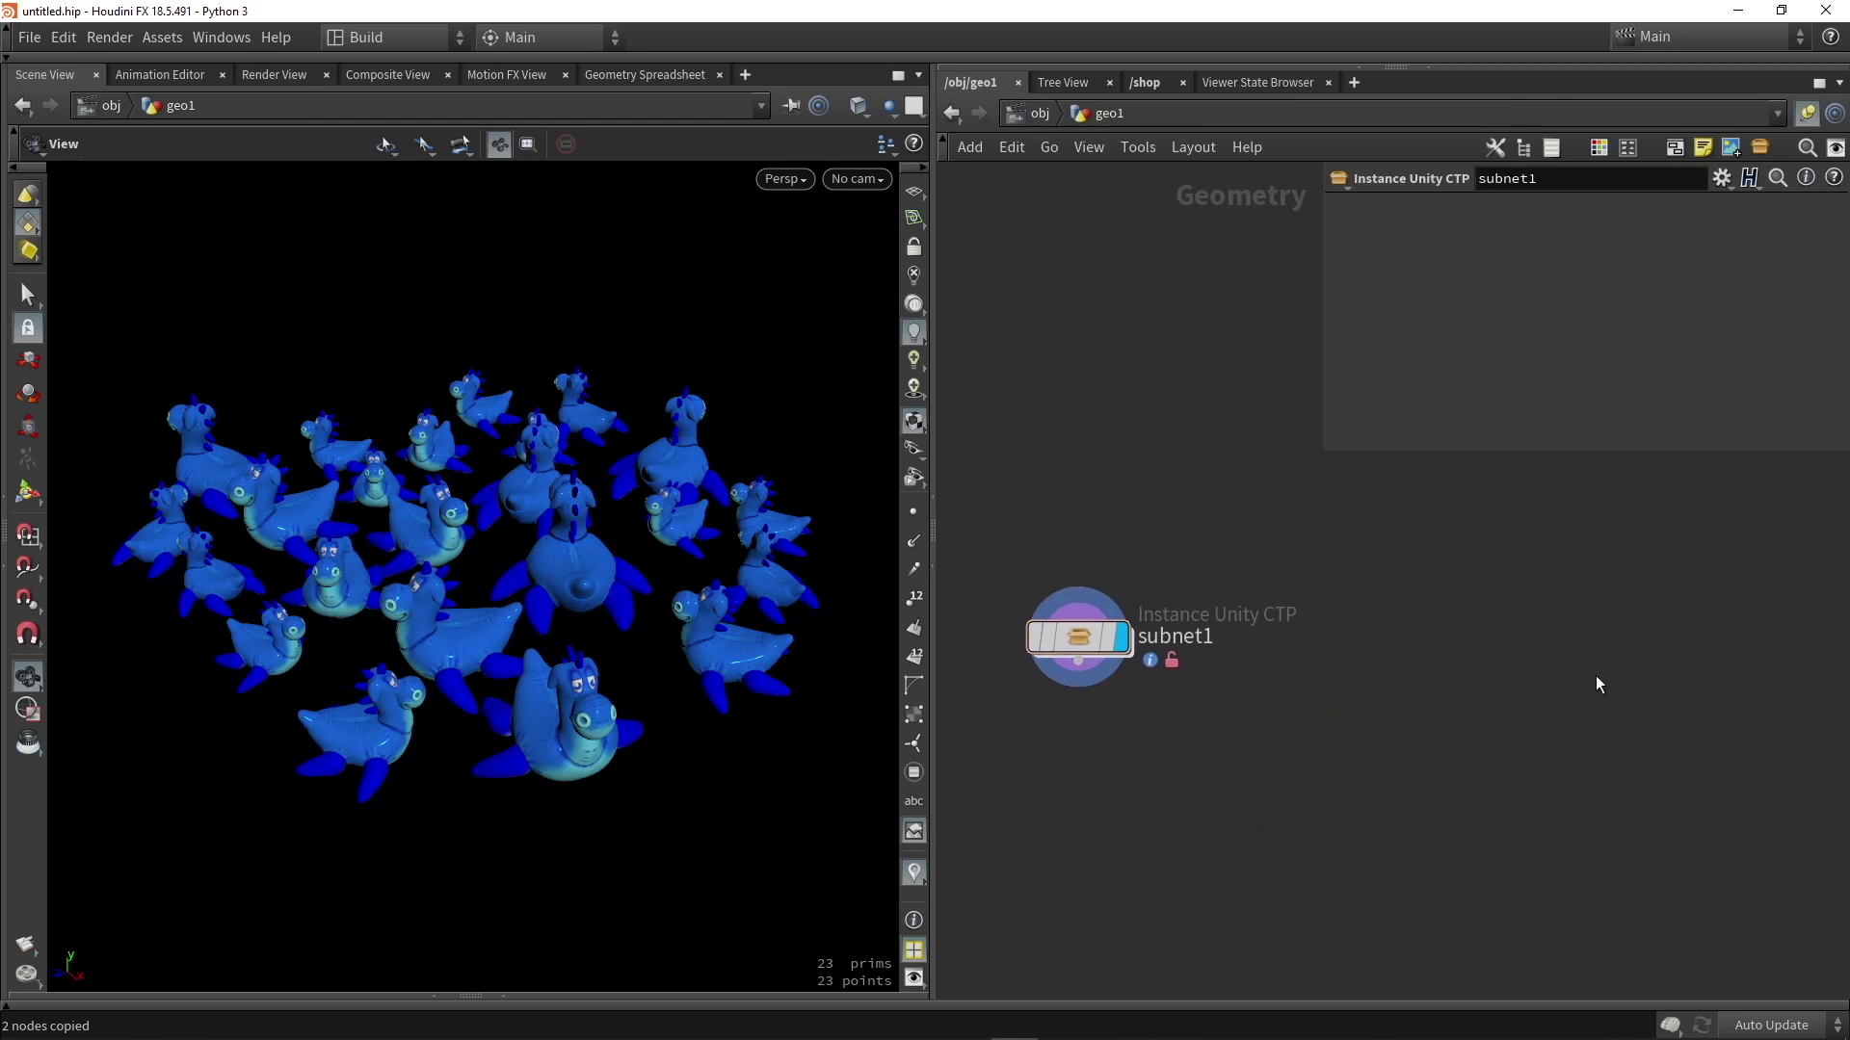
{"action": "key", "text": "ctrl+v"}
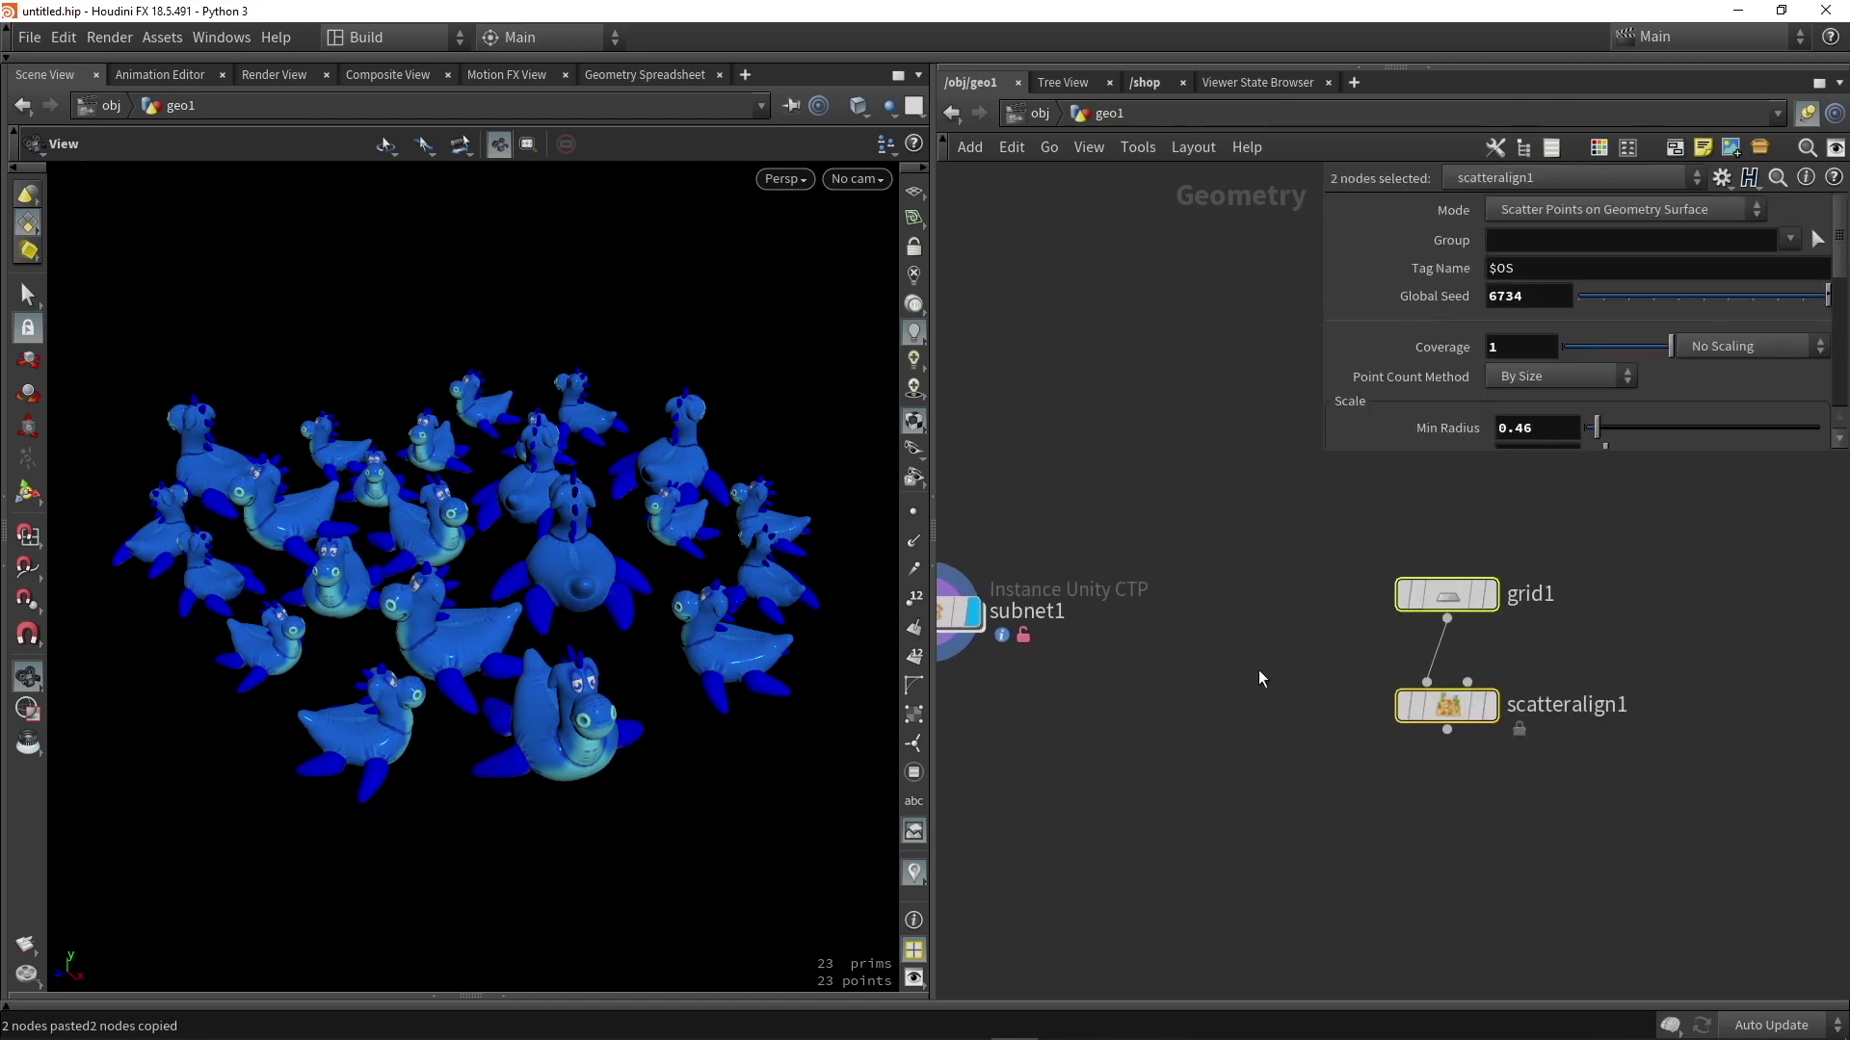
{"action": "left_click", "coordinate": [1487, 704]}
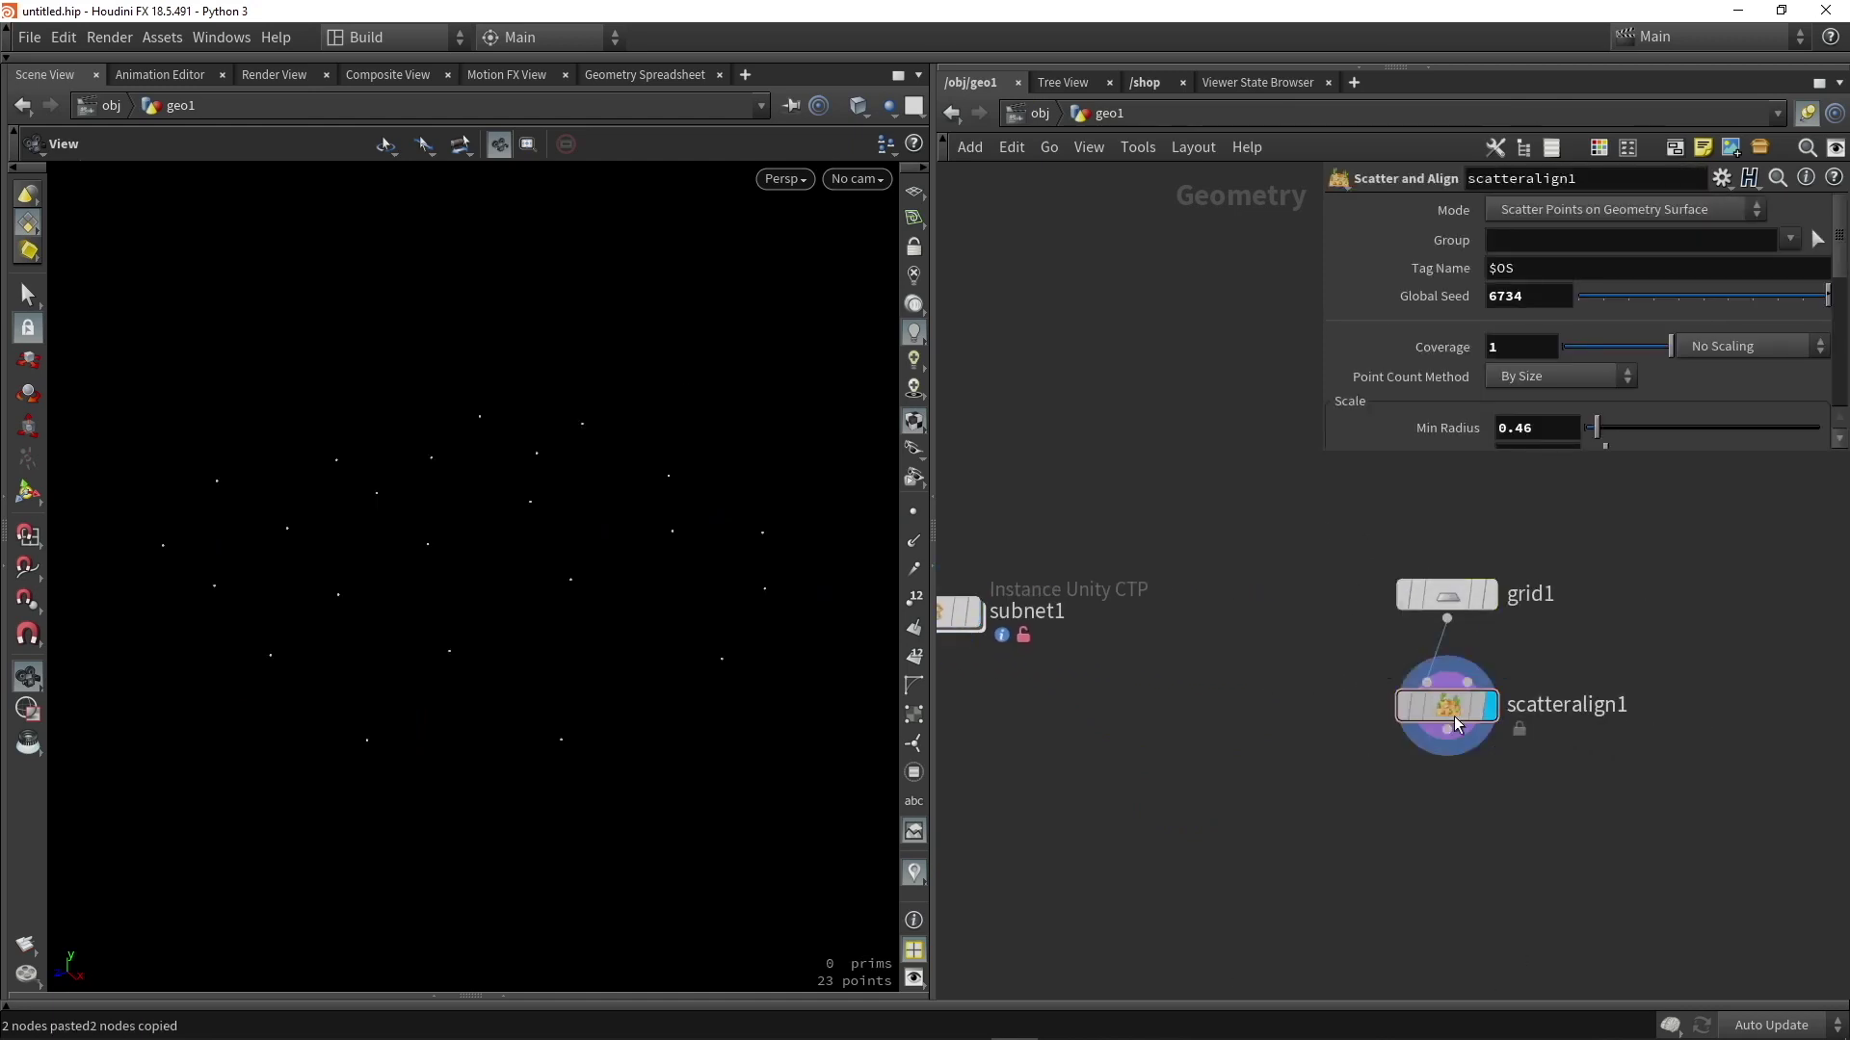
{"action": "middle_click_drag", "start_coordinate": [1486, 803], "coordinate": [1286, 724]}
{"action": "scroll", "coordinate": [1402, 734], "scroll_direction": "up", "scroll_amount": 2}
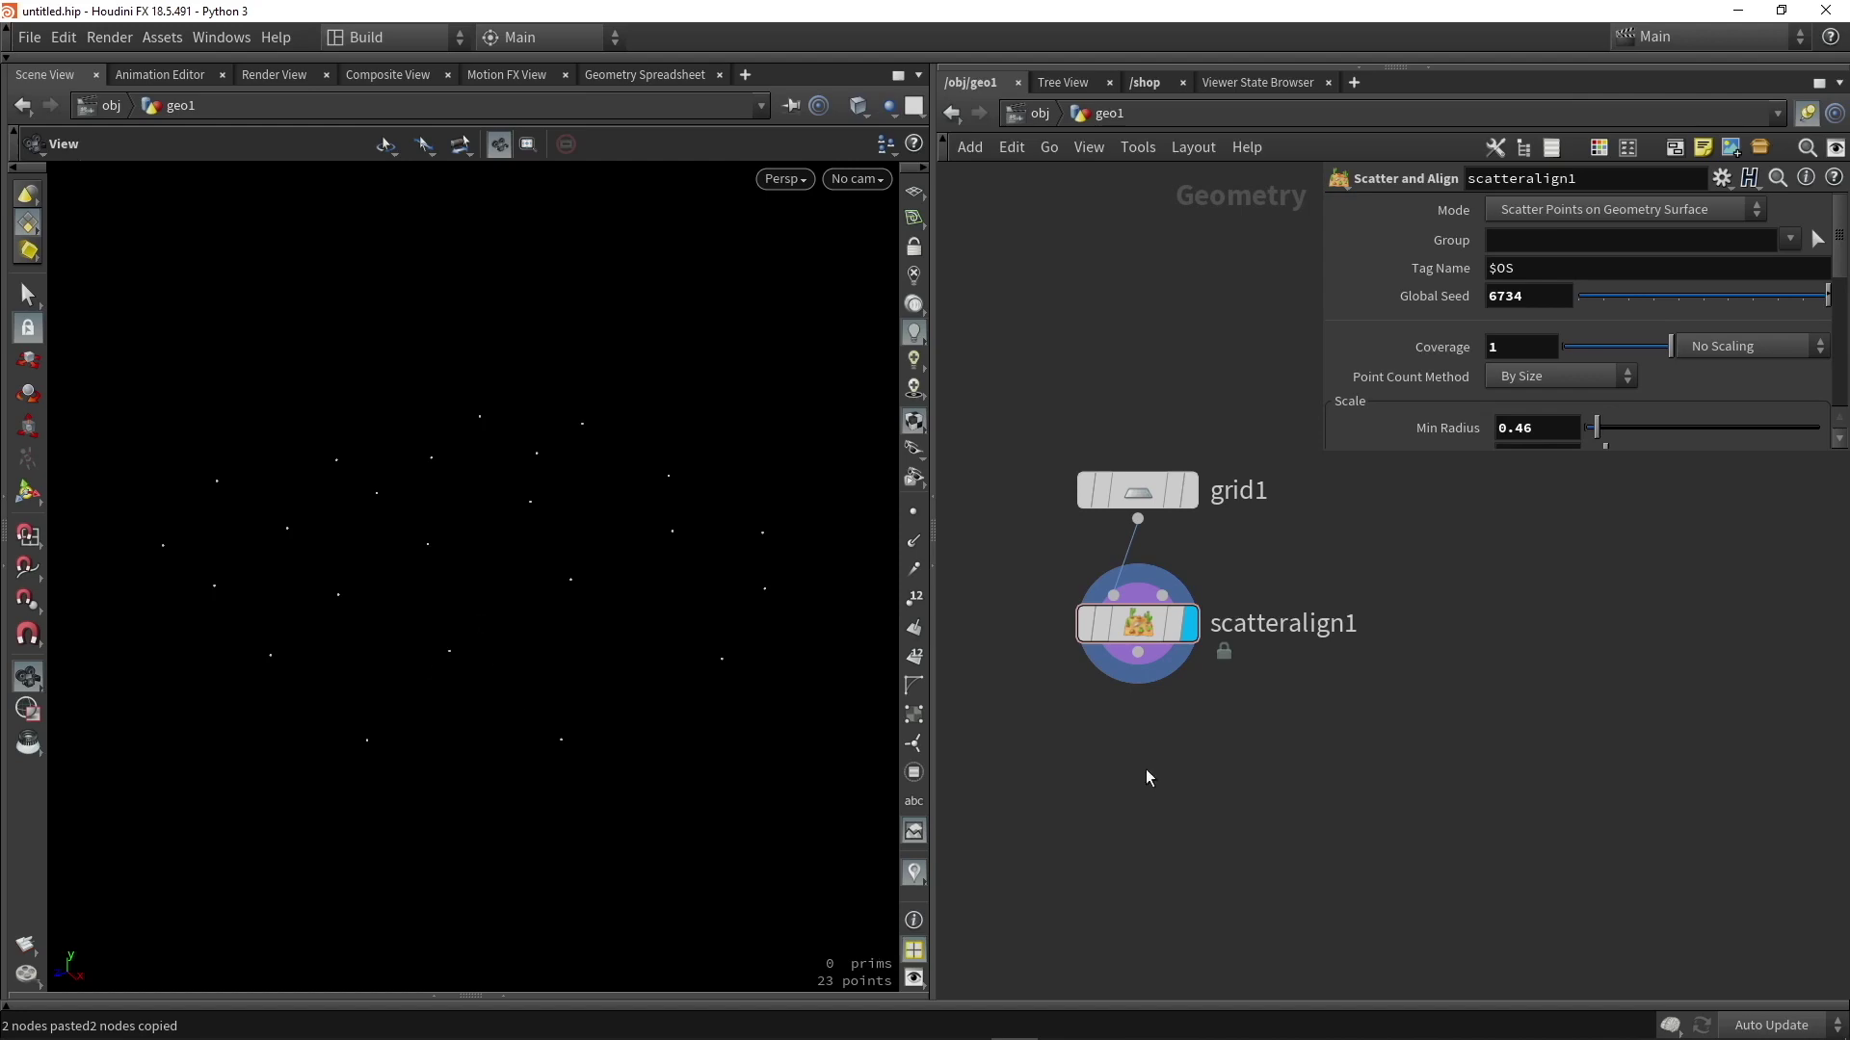
Add an Attribute Create node below scatteralign1, connect it to the scatter output and display it.
{"action": "key", "text": "Tab"}
{"action": "type", "text": "create"}
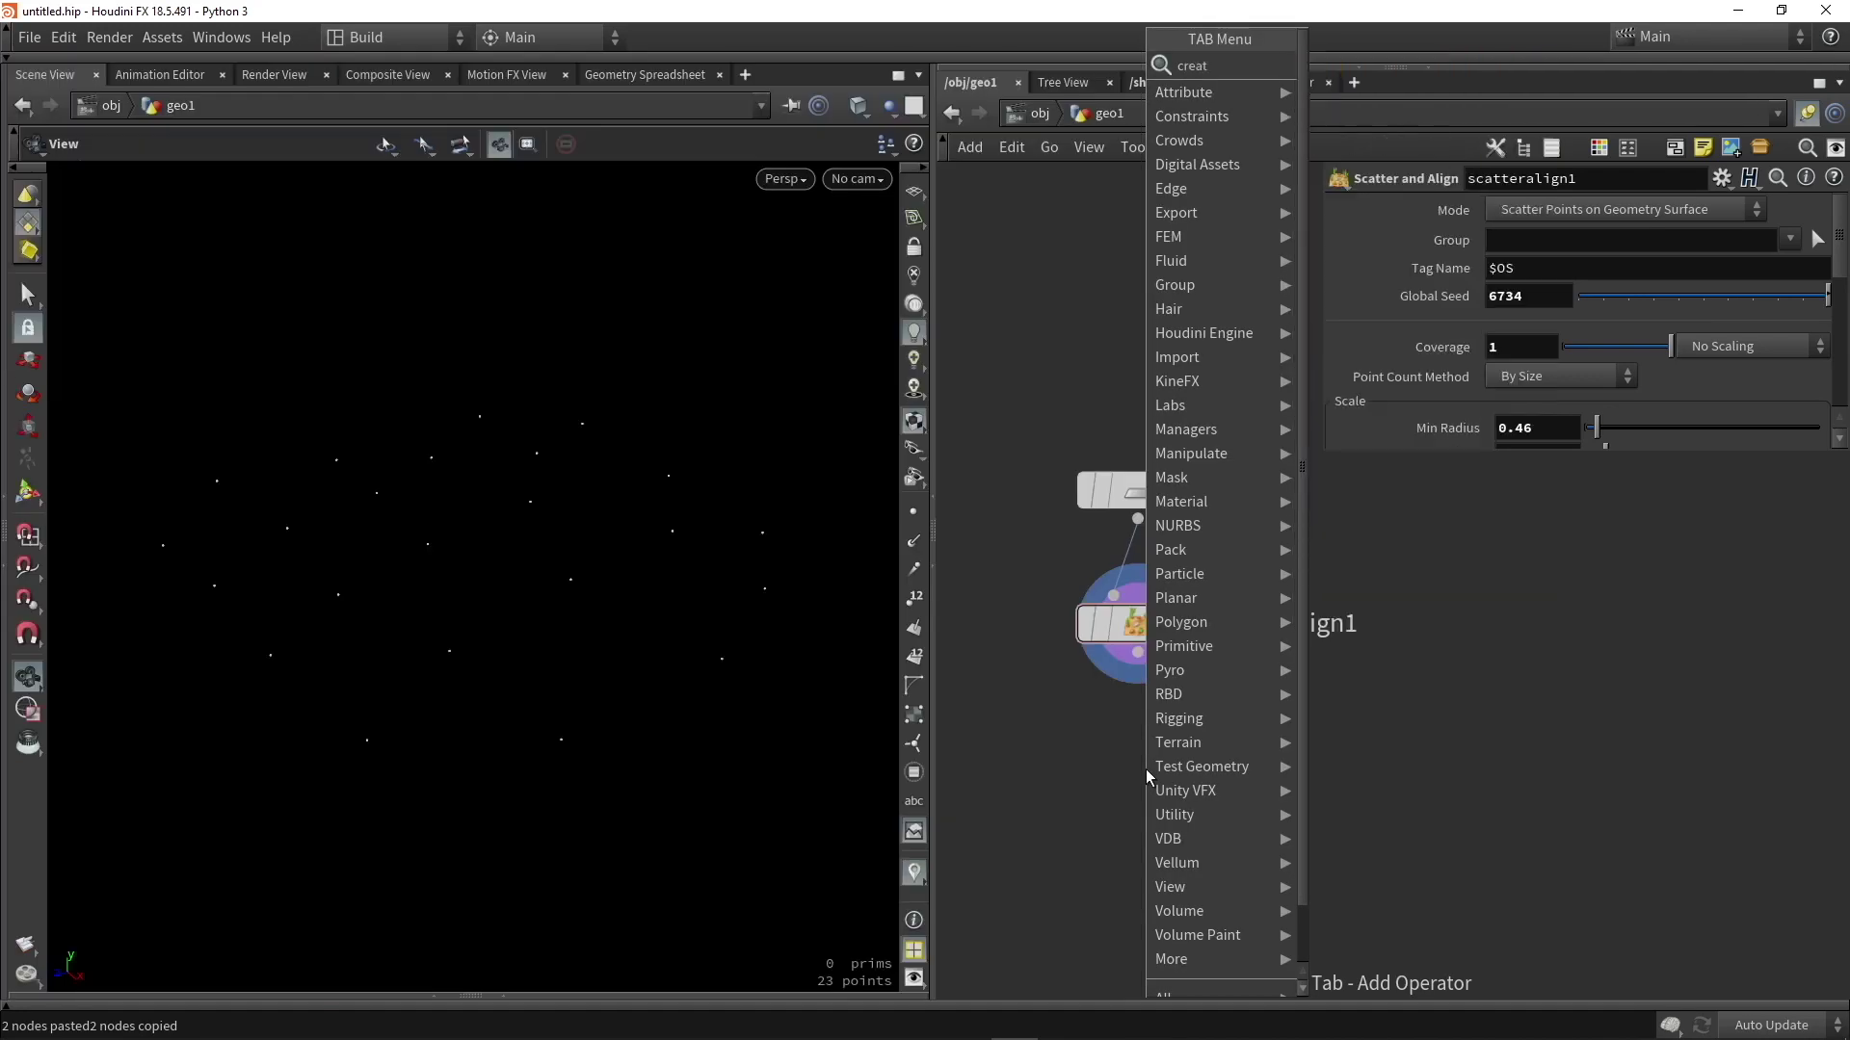
{"action": "key", "text": "Return"}
{"action": "left_click", "coordinate": [1146, 768]}
{"action": "left_click_drag", "start_coordinate": [1140, 657], "coordinate": [1138, 761]}
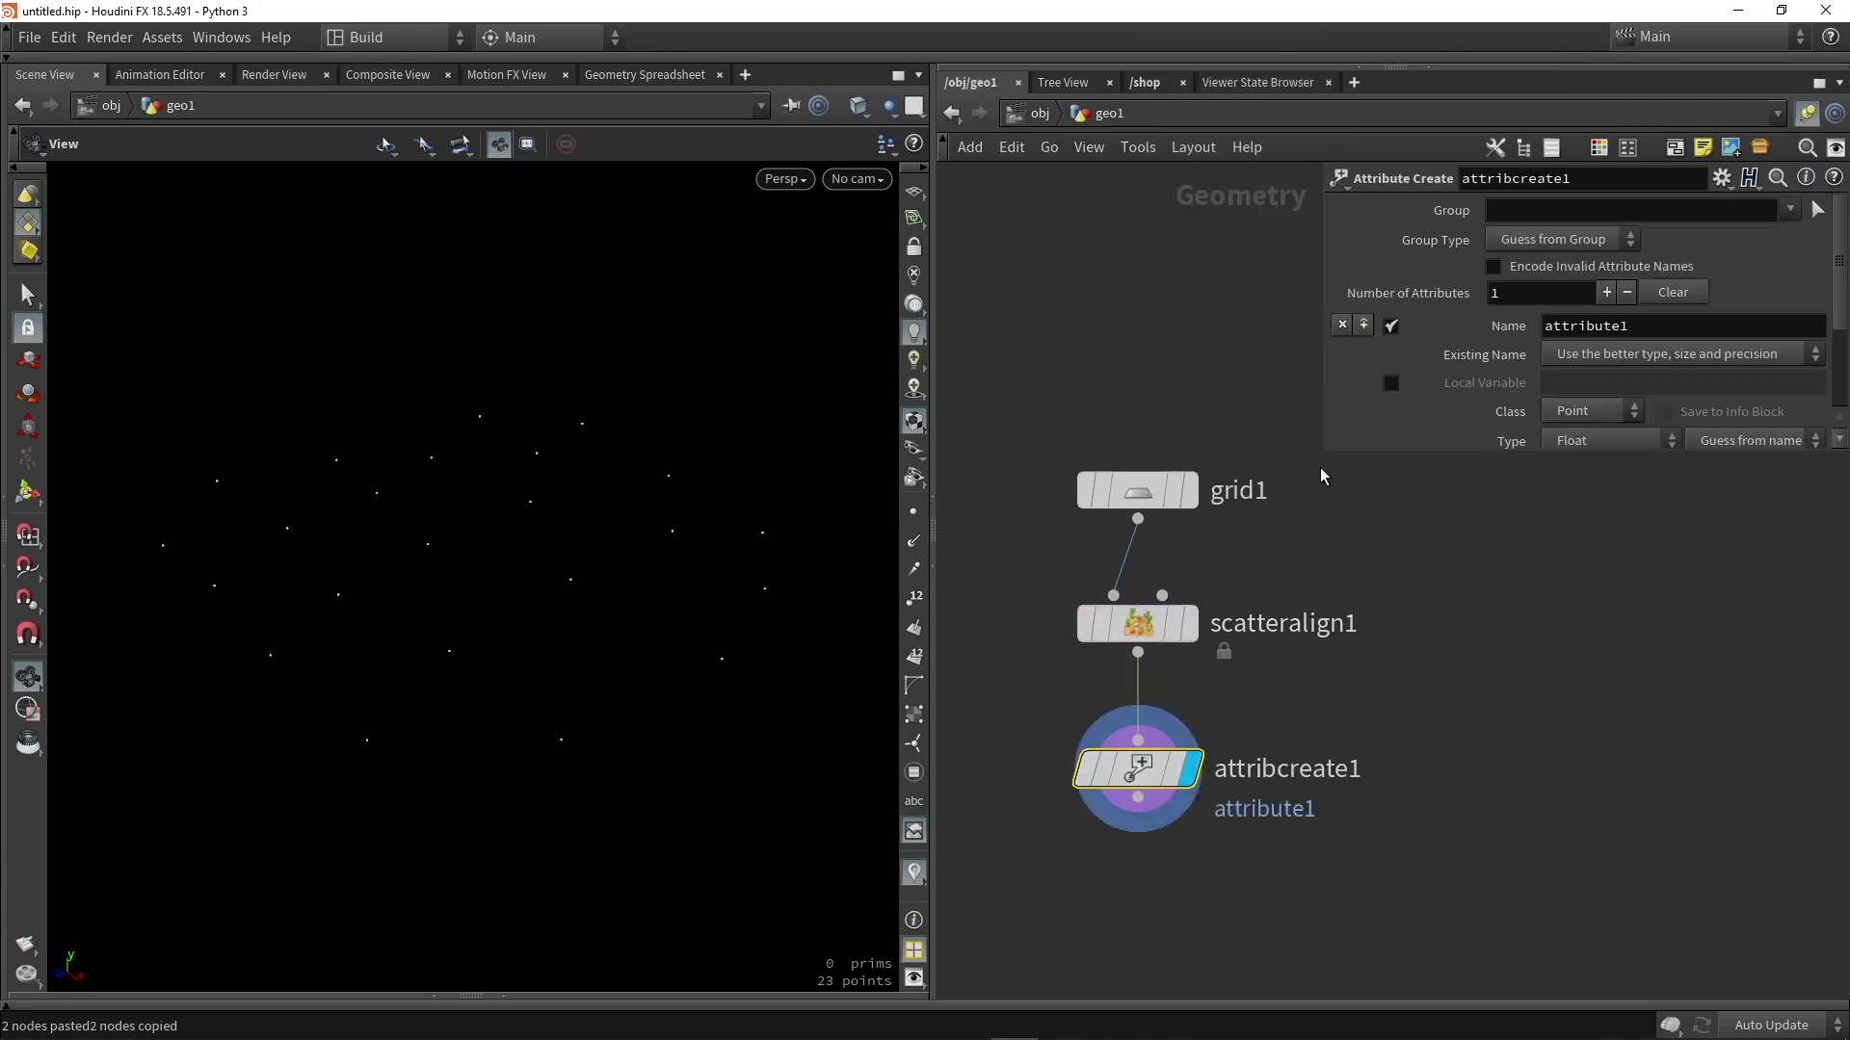
Name the new point attribute unity_instance and set its type to String.
{"action": "mouse_move", "coordinate": [1489, 366]}
{"action": "left_click", "coordinate": [1585, 327]}
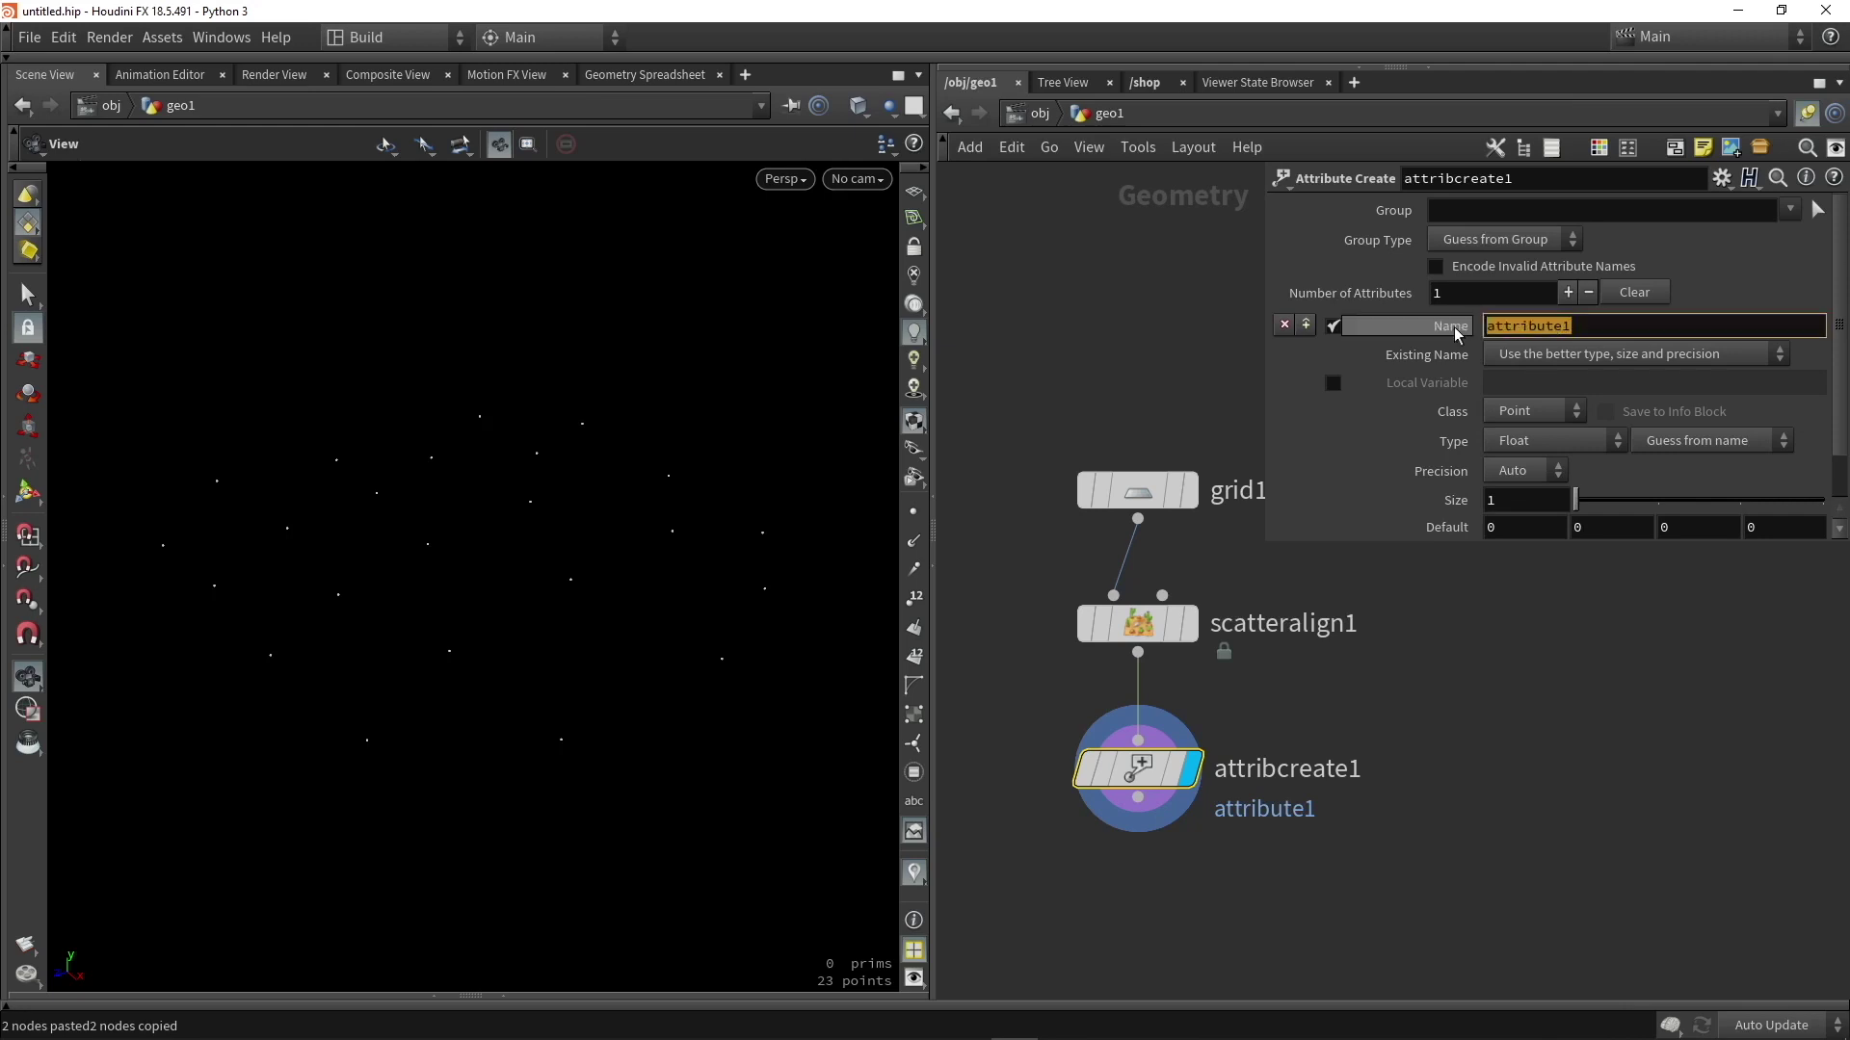
{"action": "type", "text": "unity"}
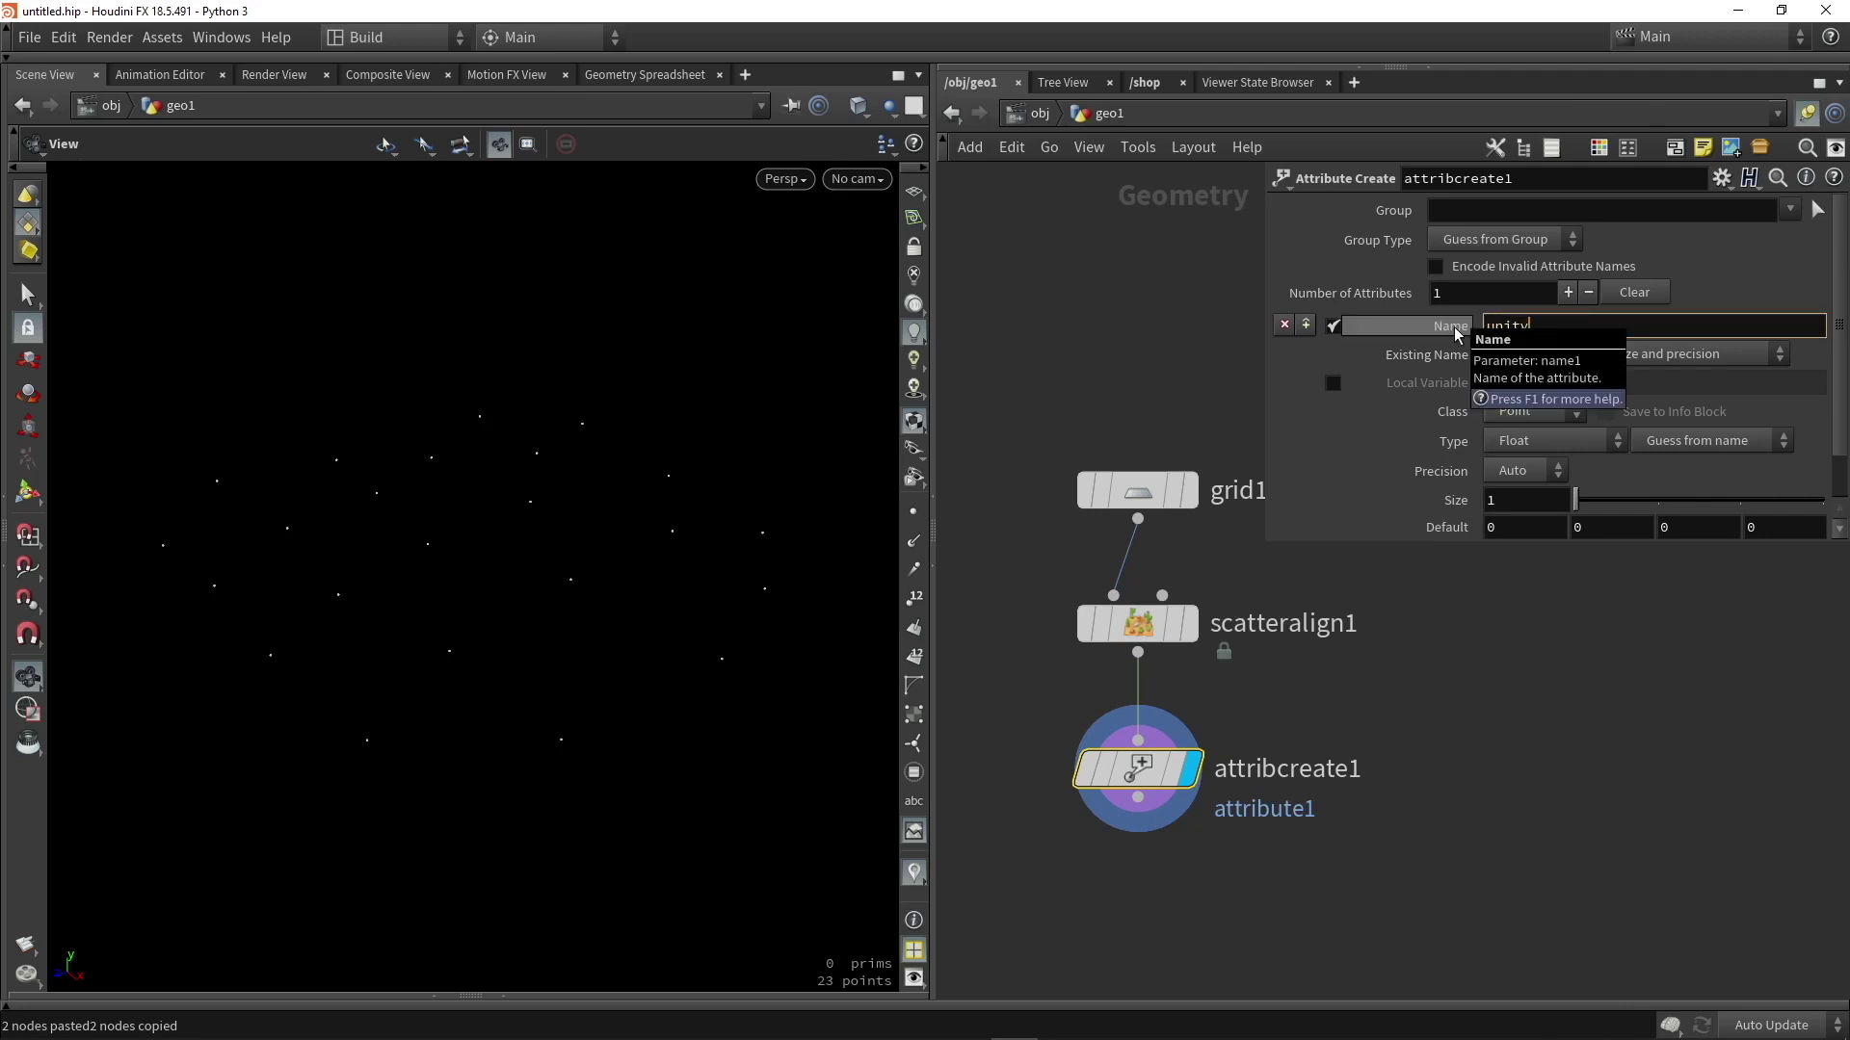
{"action": "type", "text": "_instance"}
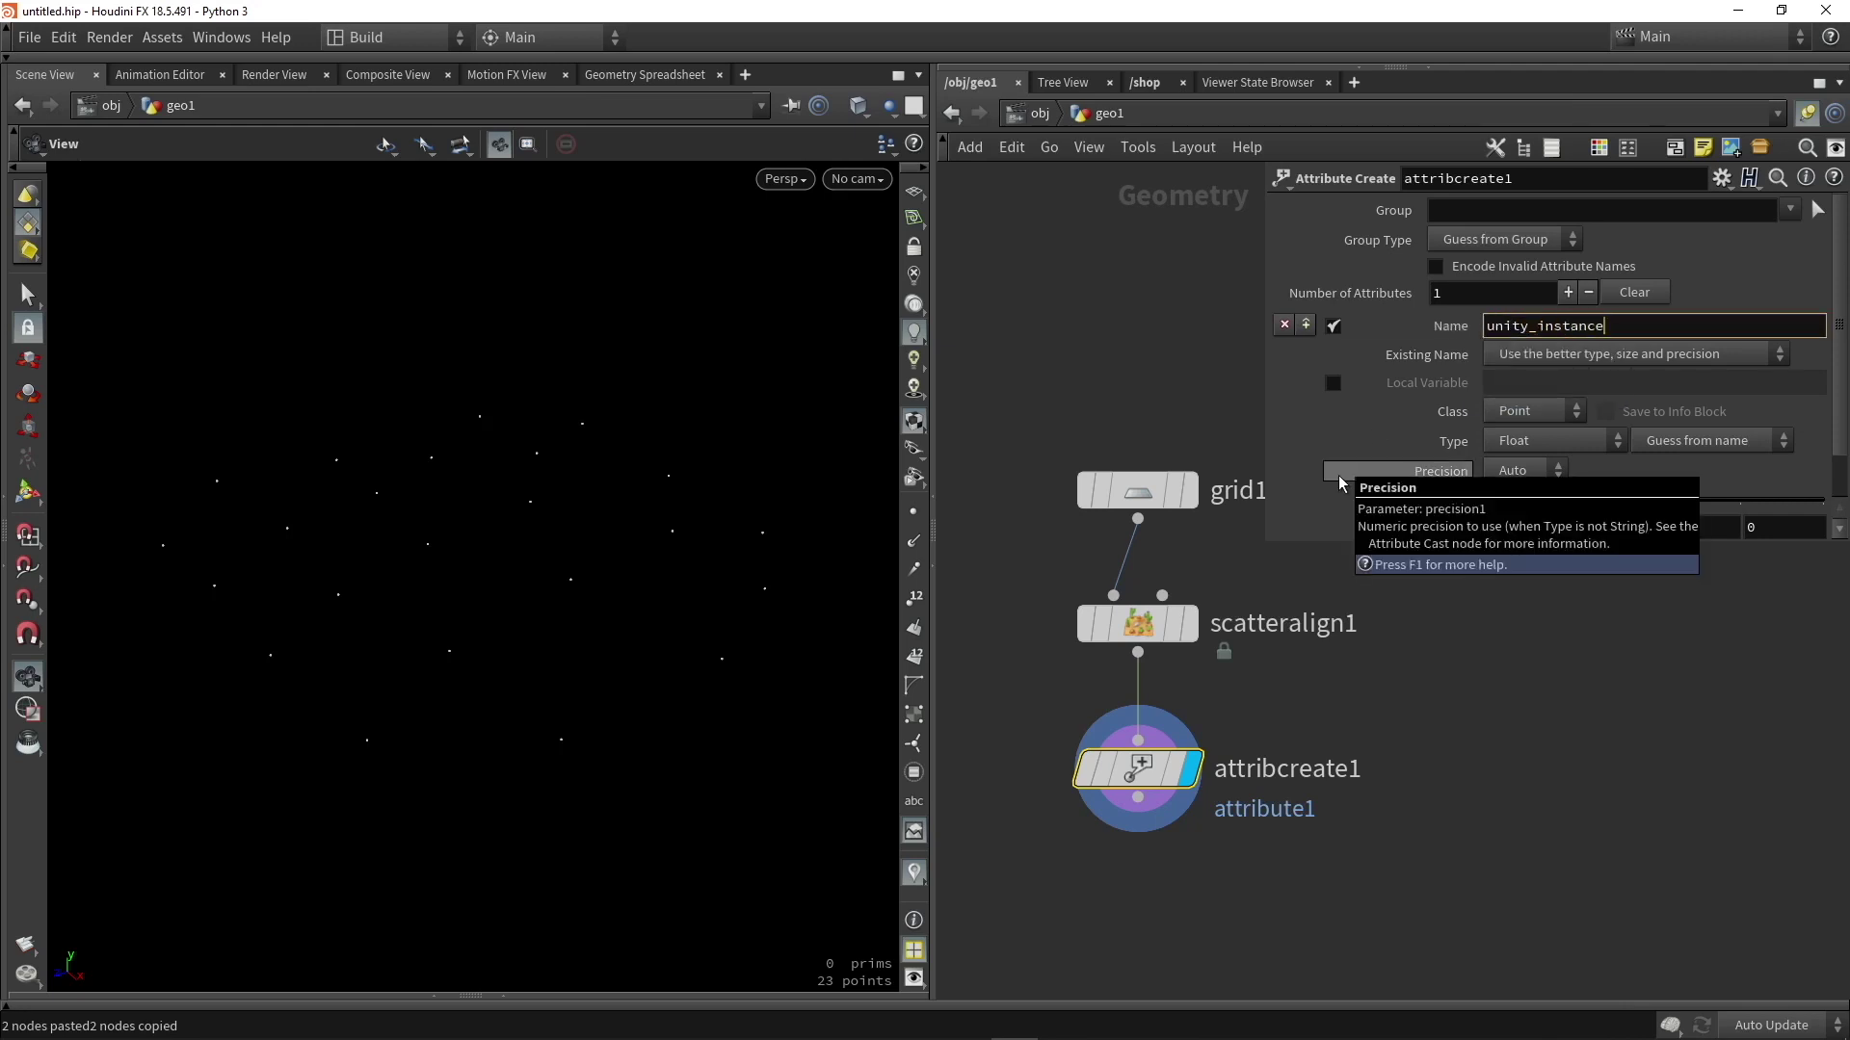
{"action": "key", "text": "Return"}
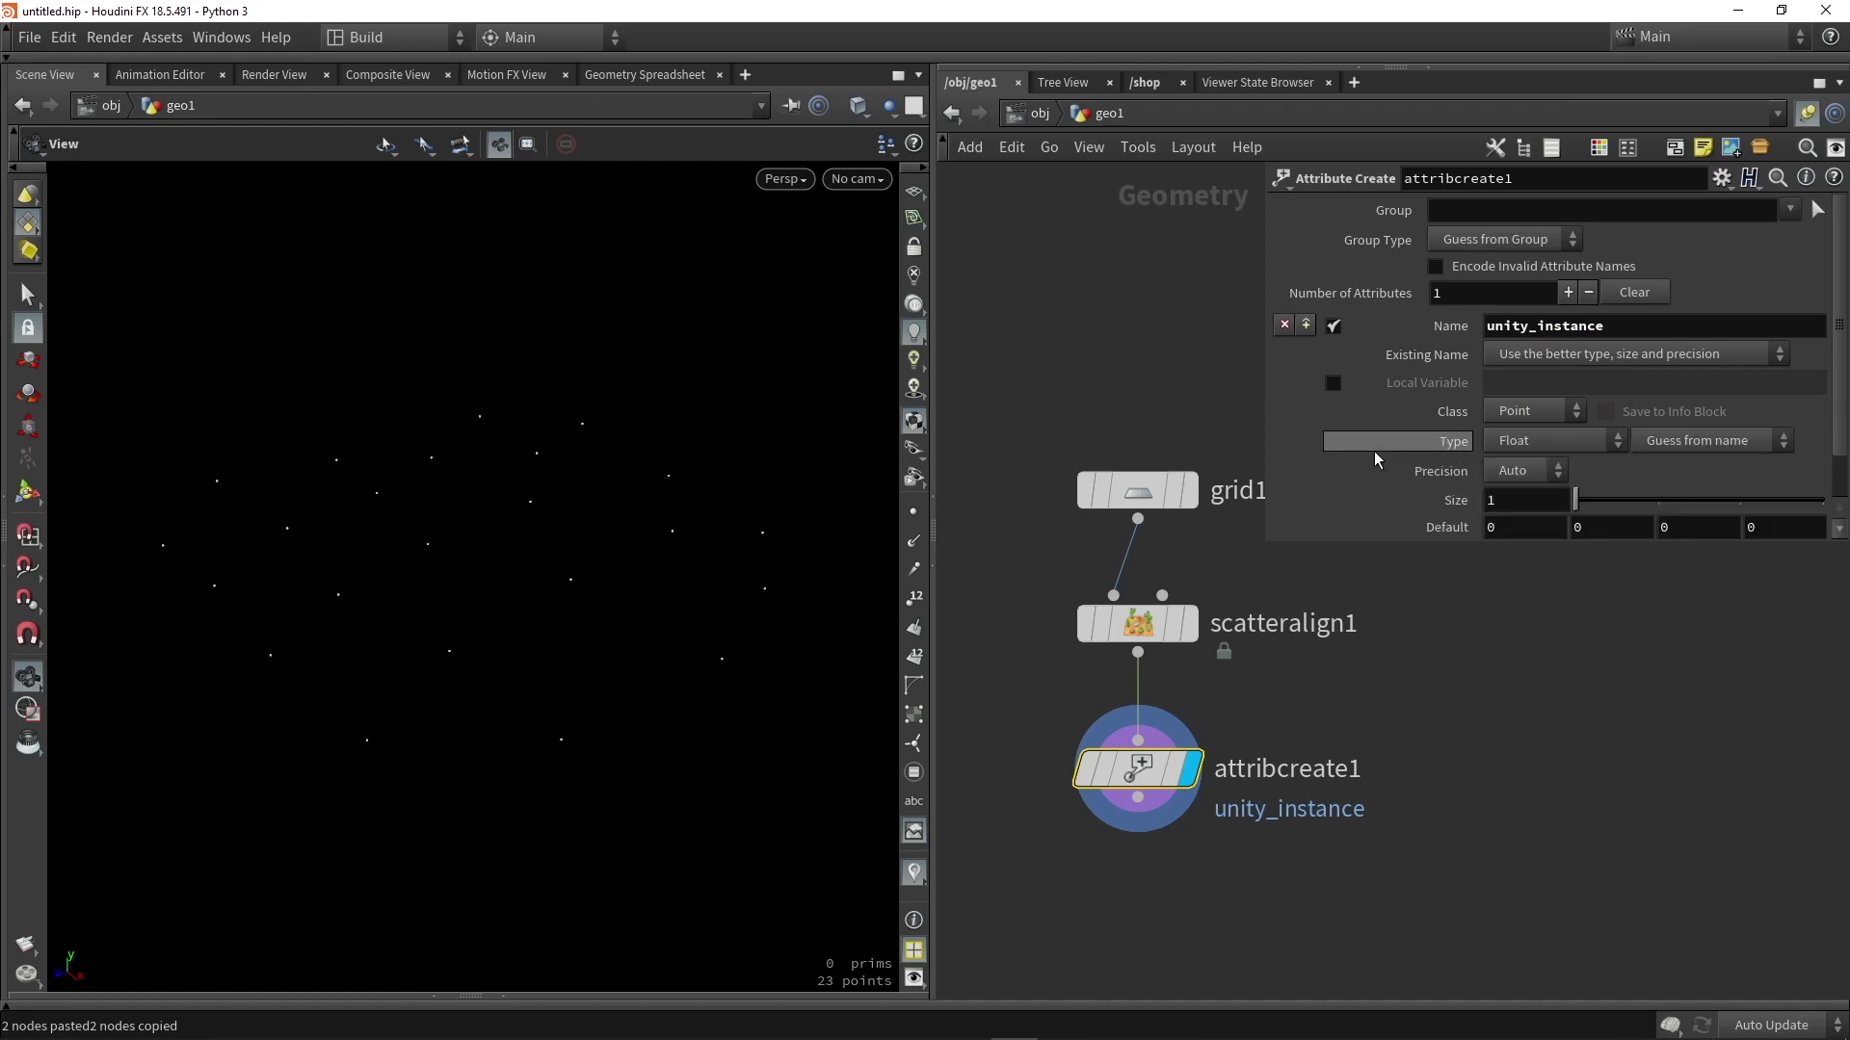
{"action": "left_click", "coordinate": [1529, 451]}
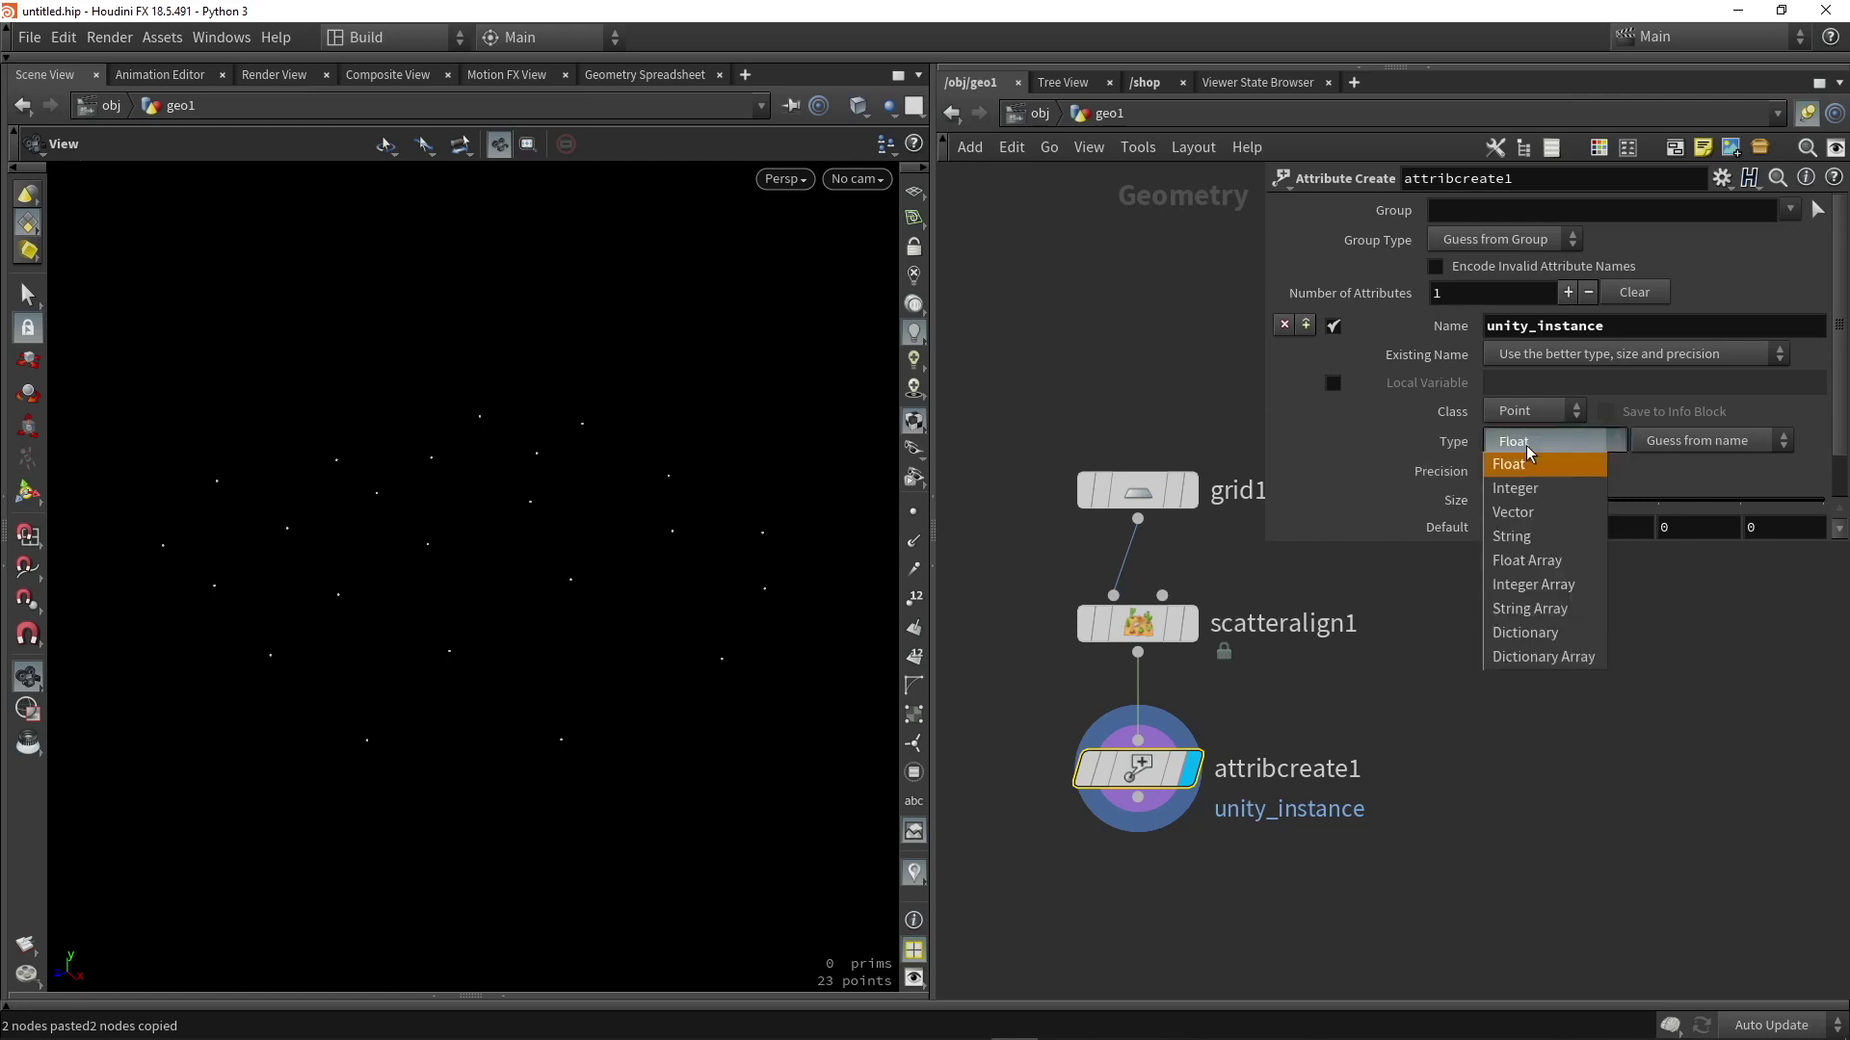
{"action": "left_click", "coordinate": [1529, 547]}
Switch to Unity and copy the asset path of the paintbucket_low model.
{"action": "left_click", "coordinate": [1562, 494]}
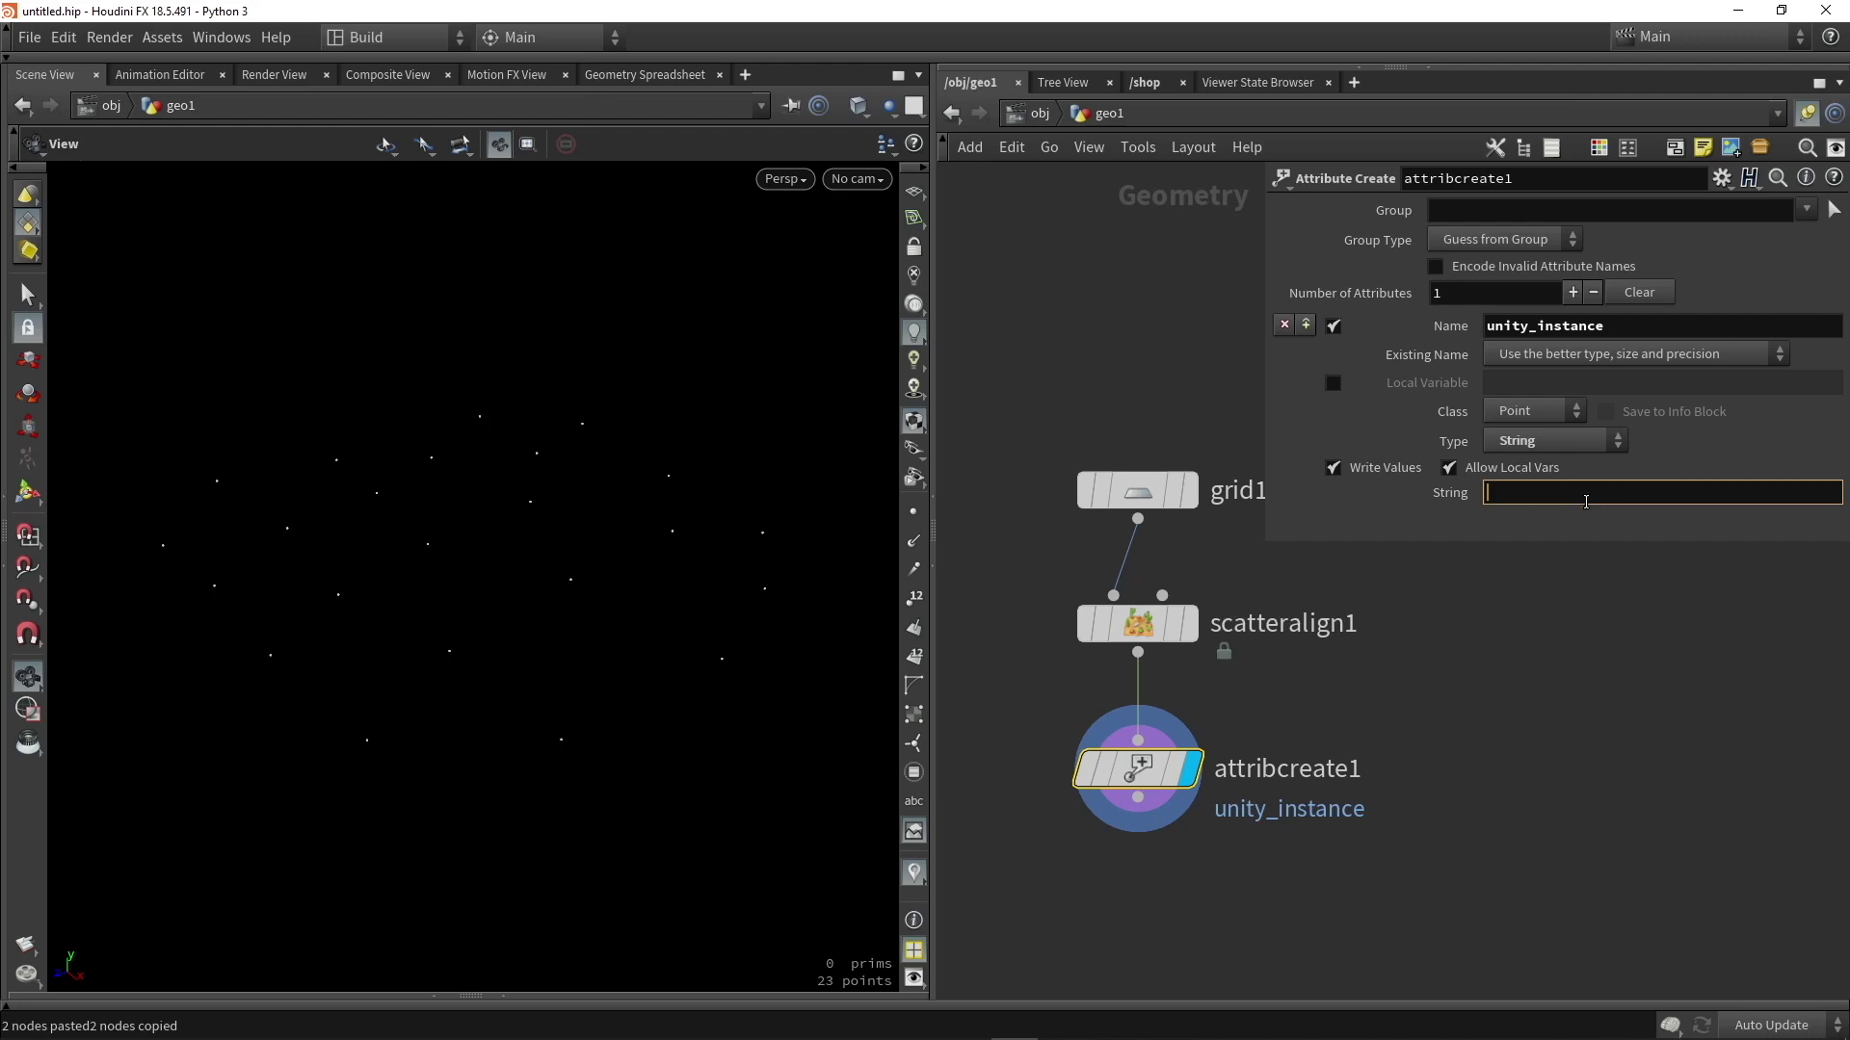
{"action": "left_click", "coordinate": [1563, 645]}
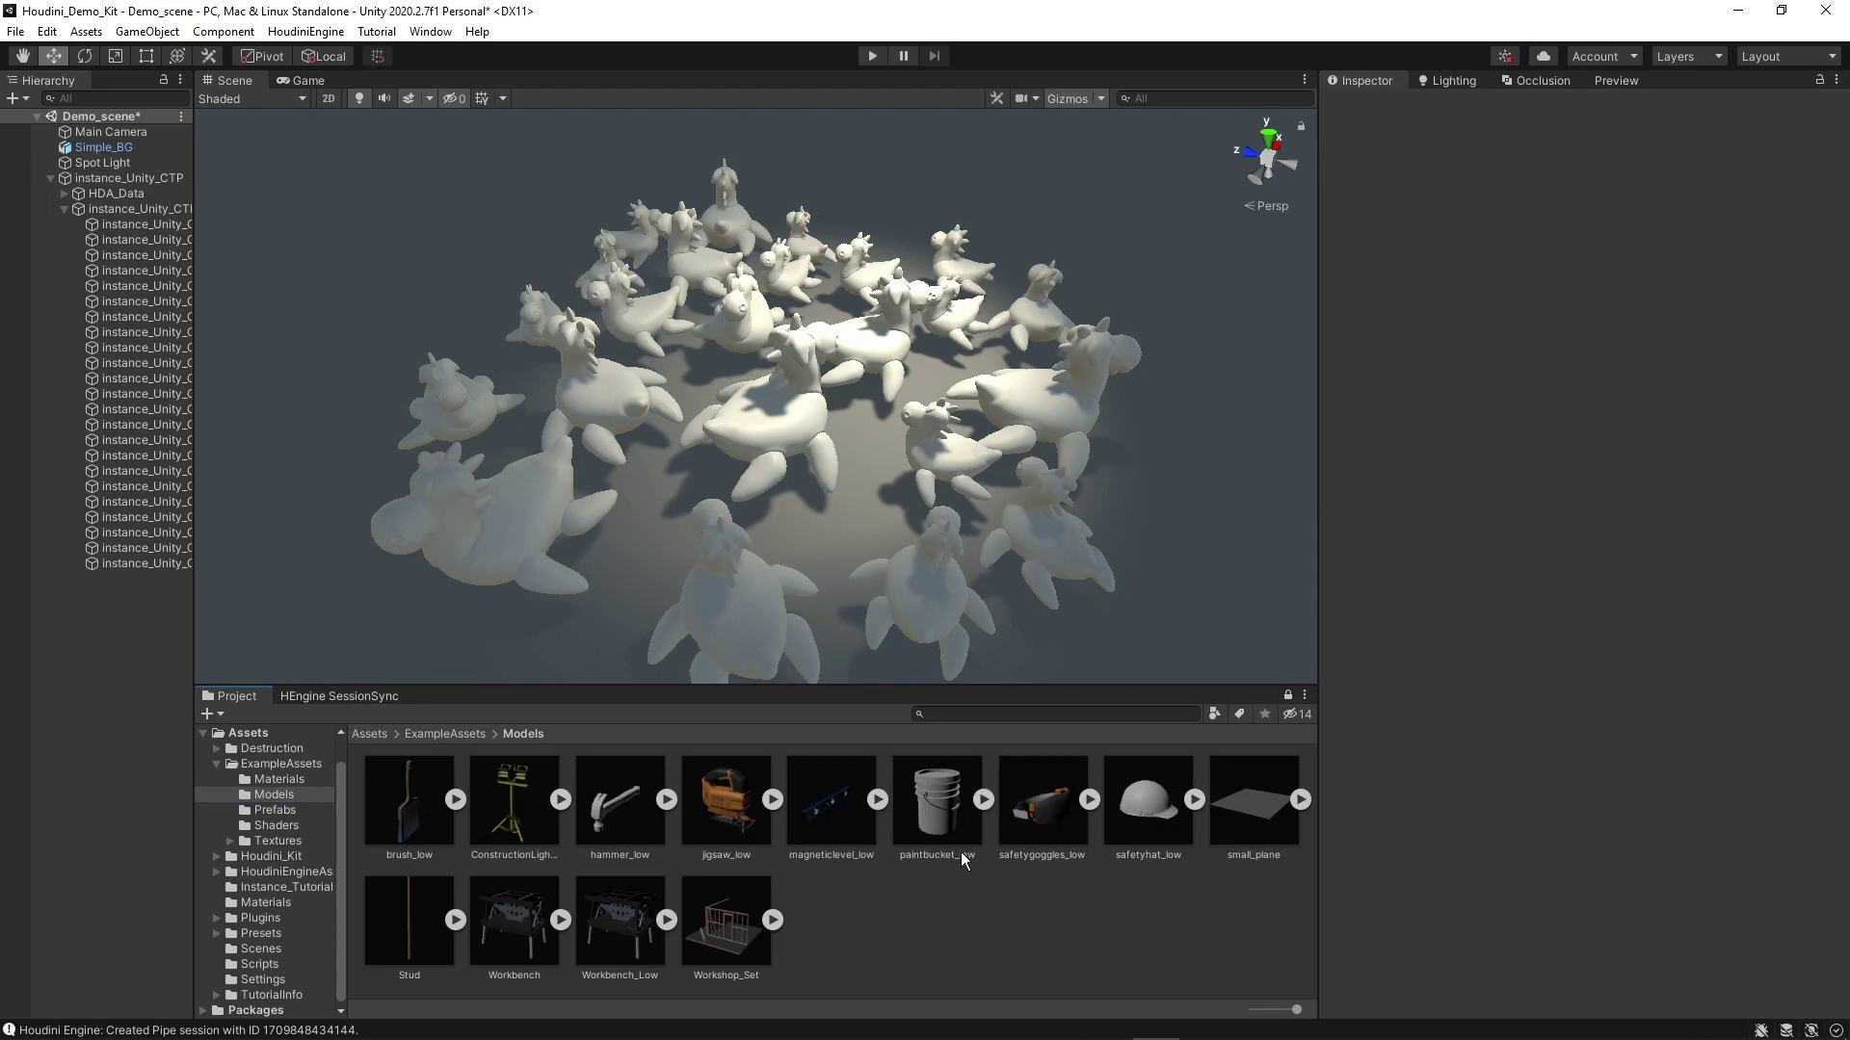
{"action": "right_click", "coordinate": [935, 833]}
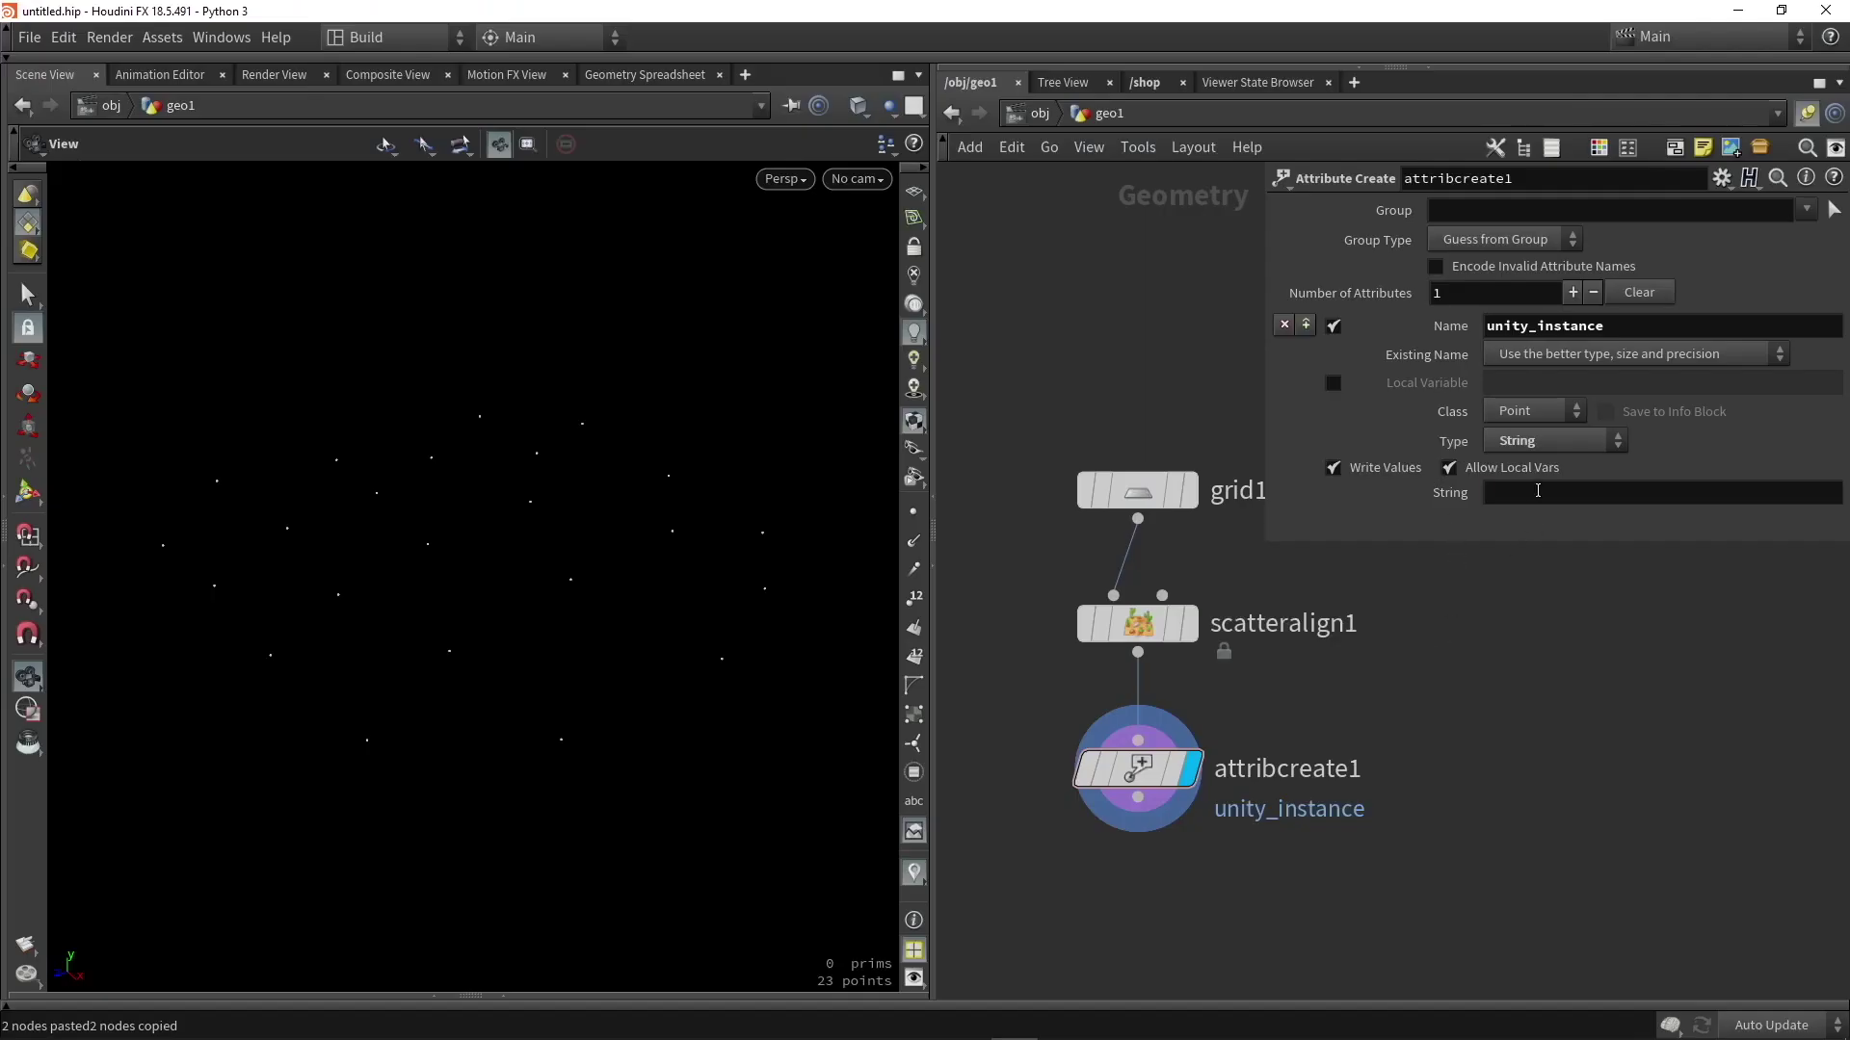
Switch to Houdini and set the unity_instance string value to Assets/ExampleAssets/Models/paintbucket_low.fbx.
{"action": "left_click", "coordinate": [1538, 490]}
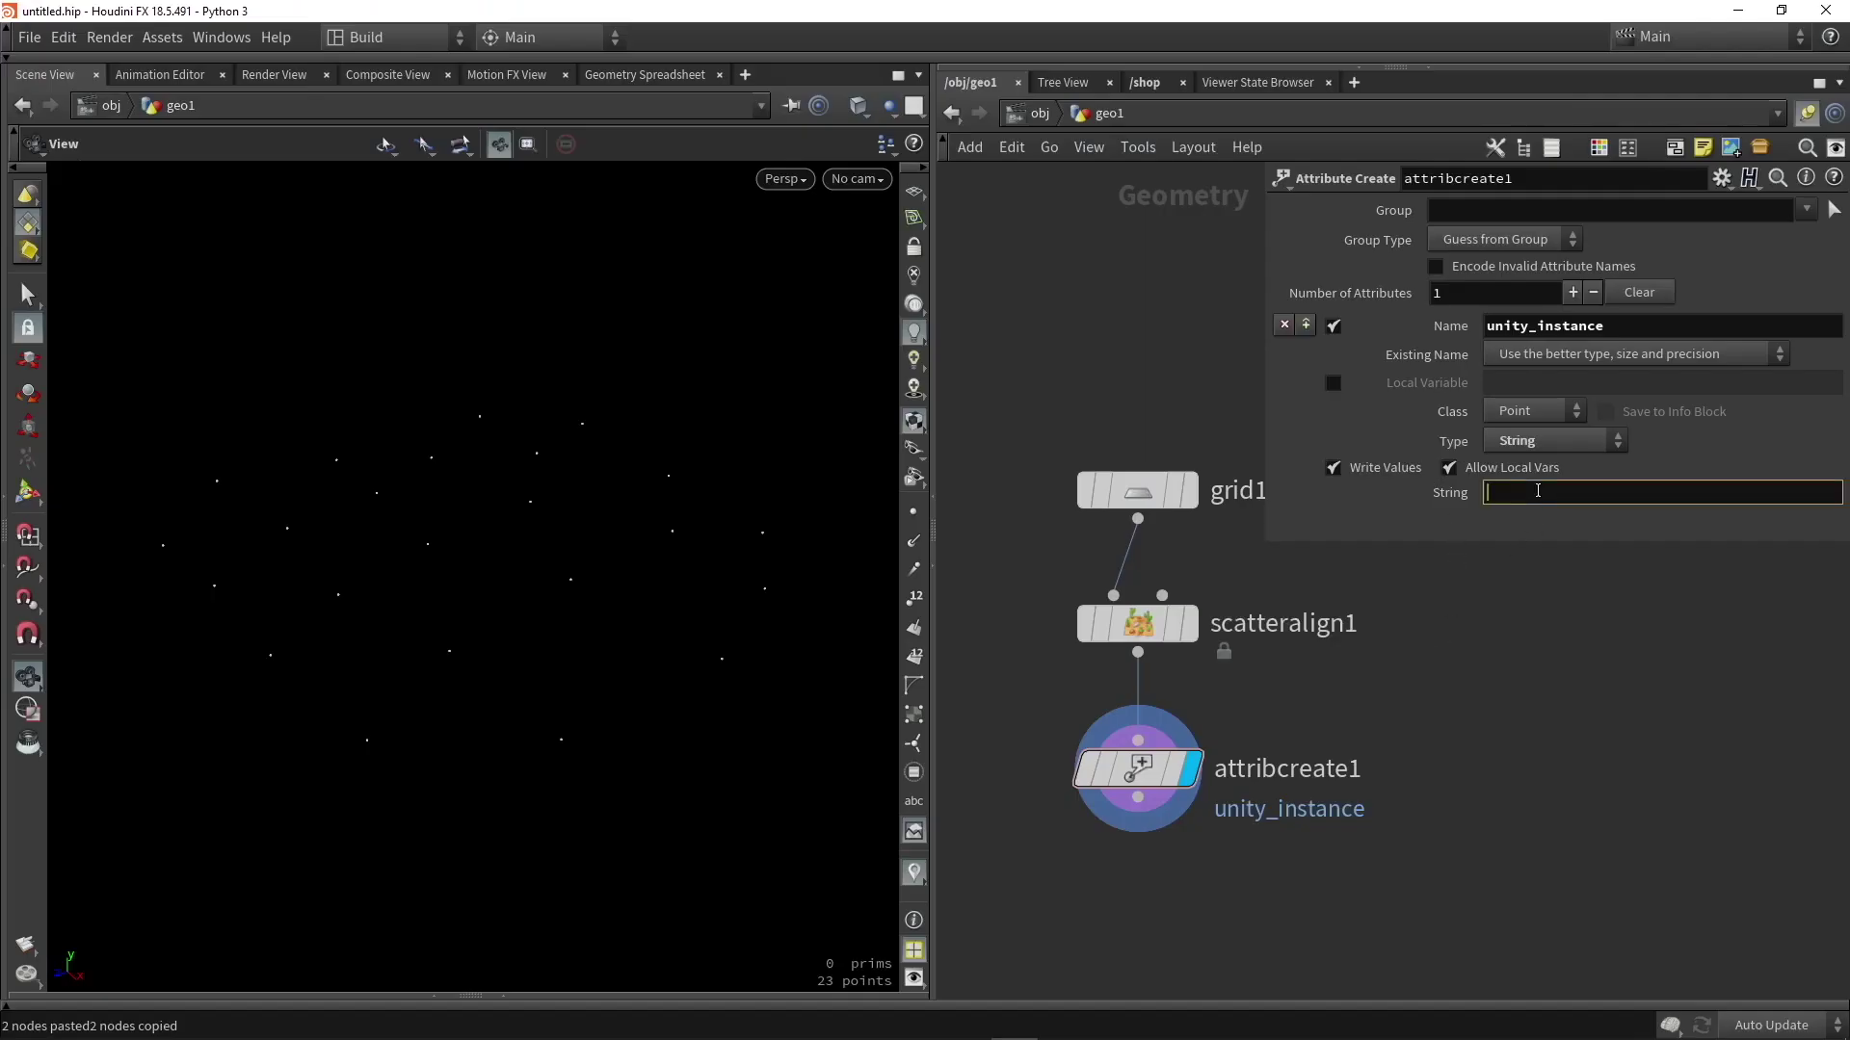
{"action": "type", "text": "Assets/ExampleAssets/Models/paintbucket_low.fbx"}
{"action": "key", "text": "Return"}
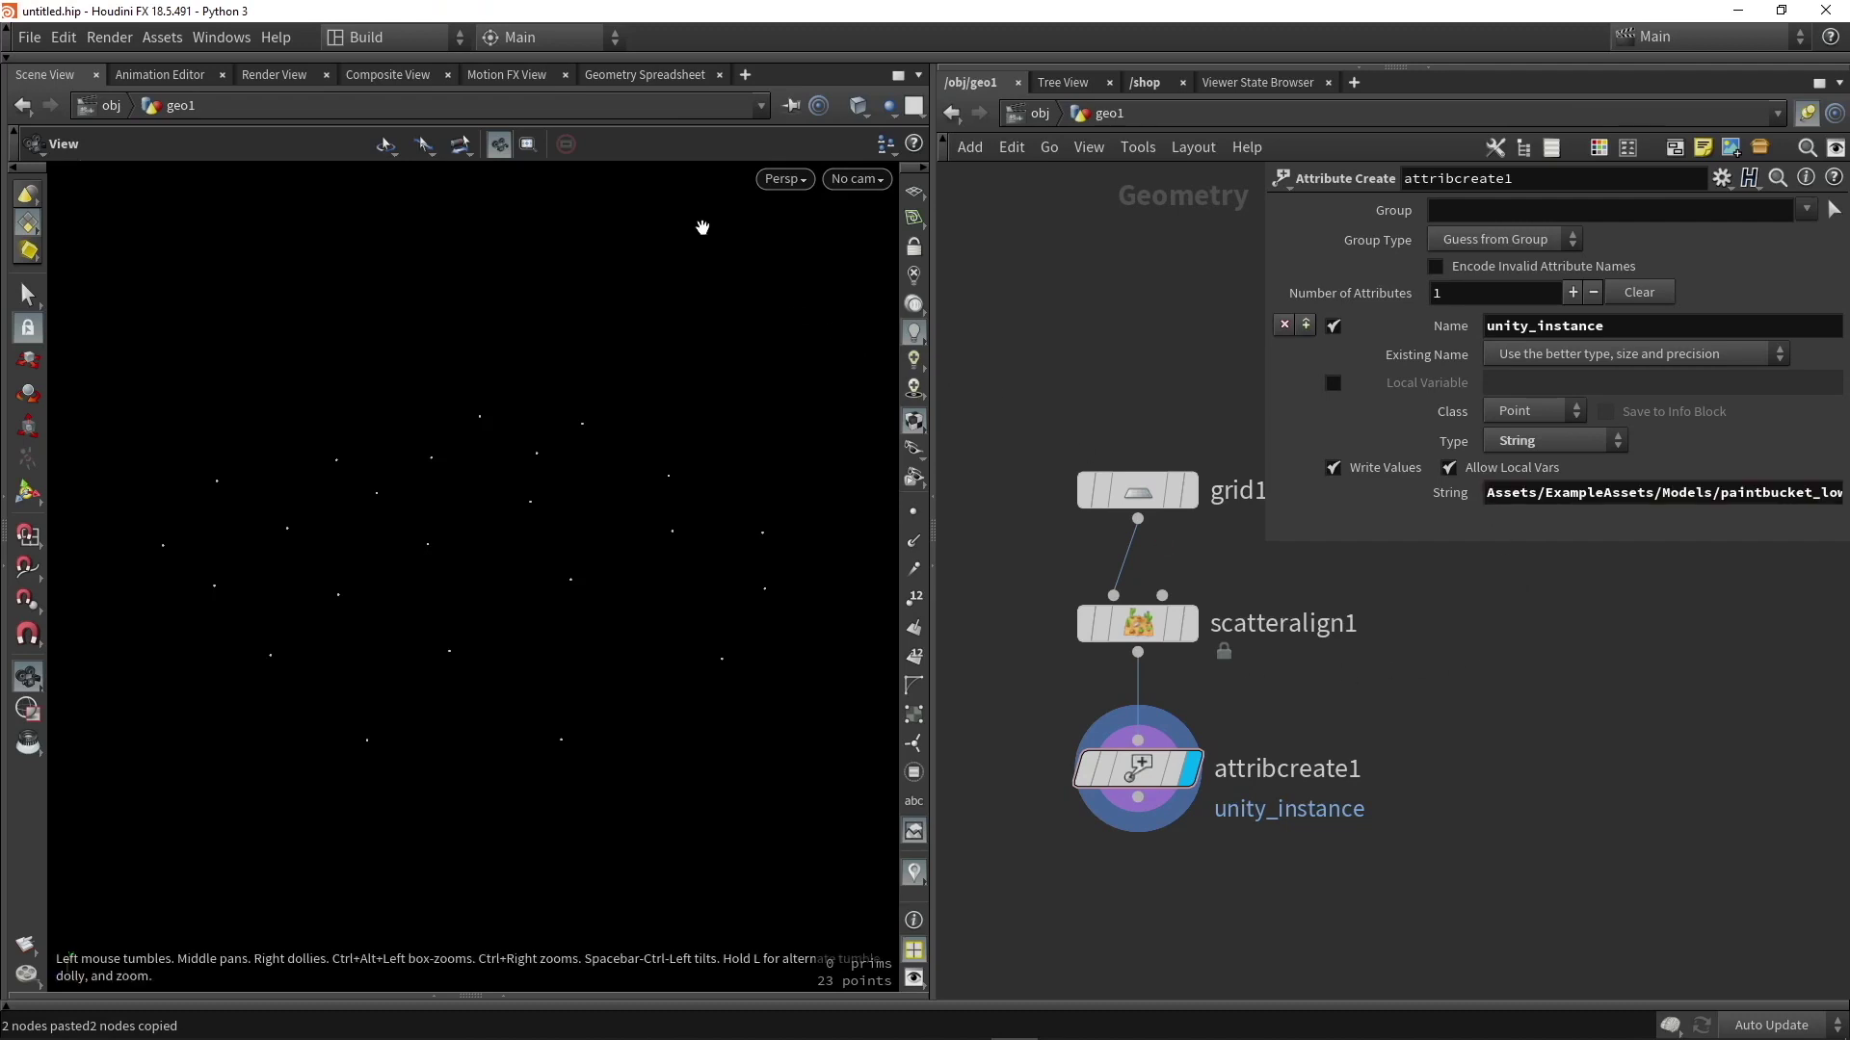
Inspect the unity_instance point attribute values in the Geometry Spreadsheet and return to the scene view.
{"action": "left_click", "coordinate": [642, 79]}
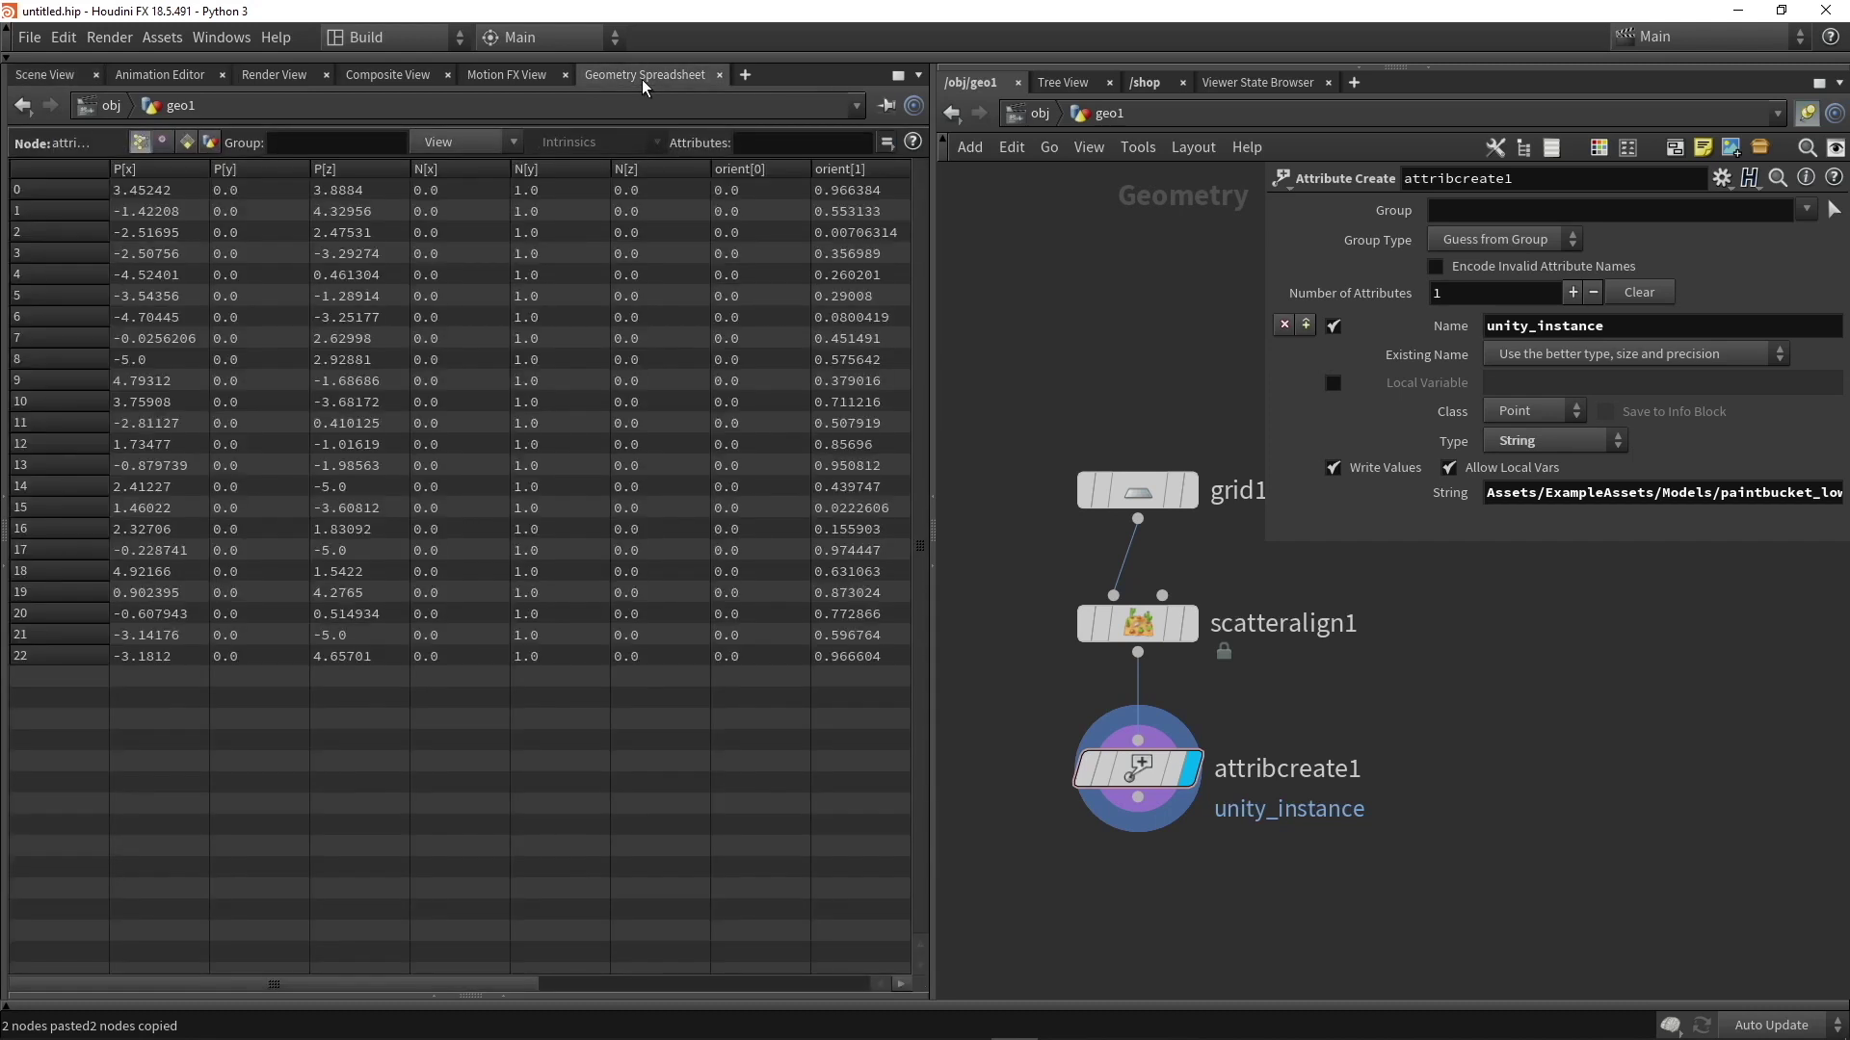
{"action": "left_click_drag", "start_coordinate": [459, 981], "coordinate": [792, 981]}
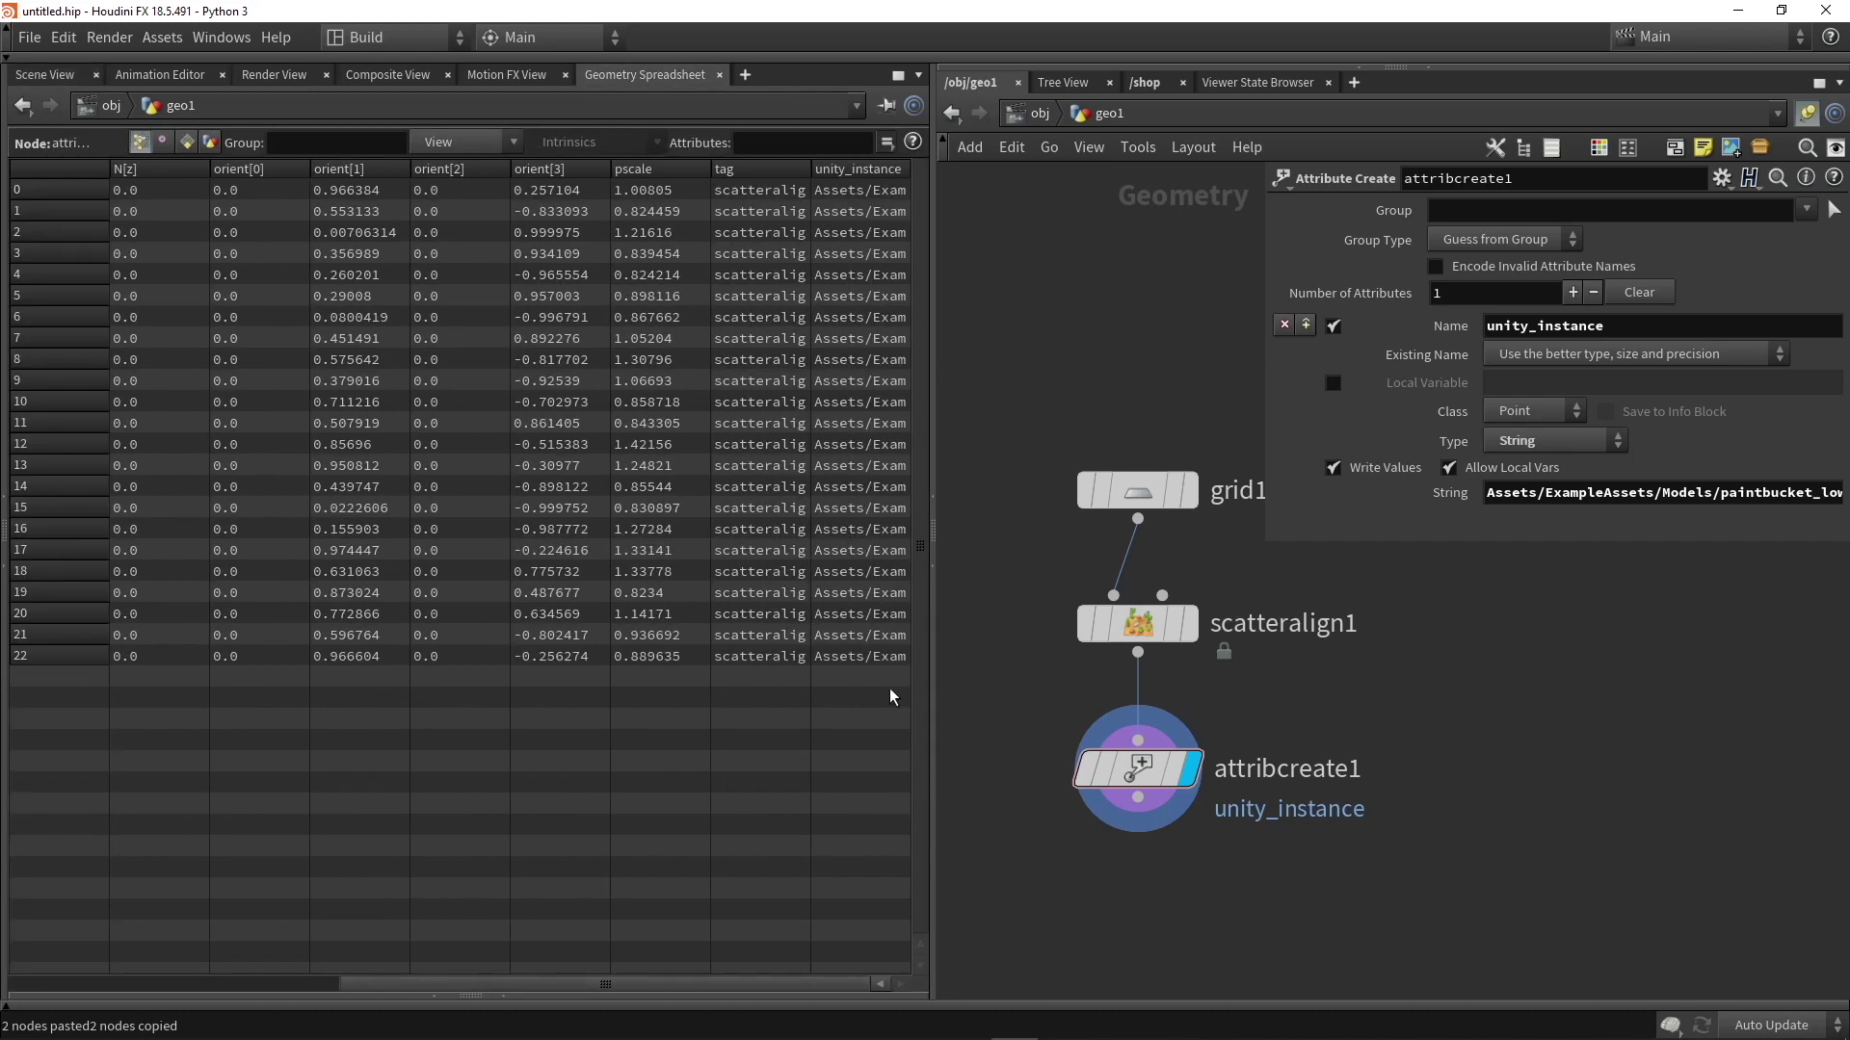
{"action": "left_click_drag", "start_coordinate": [903, 171], "coordinate": [1380, 177]}
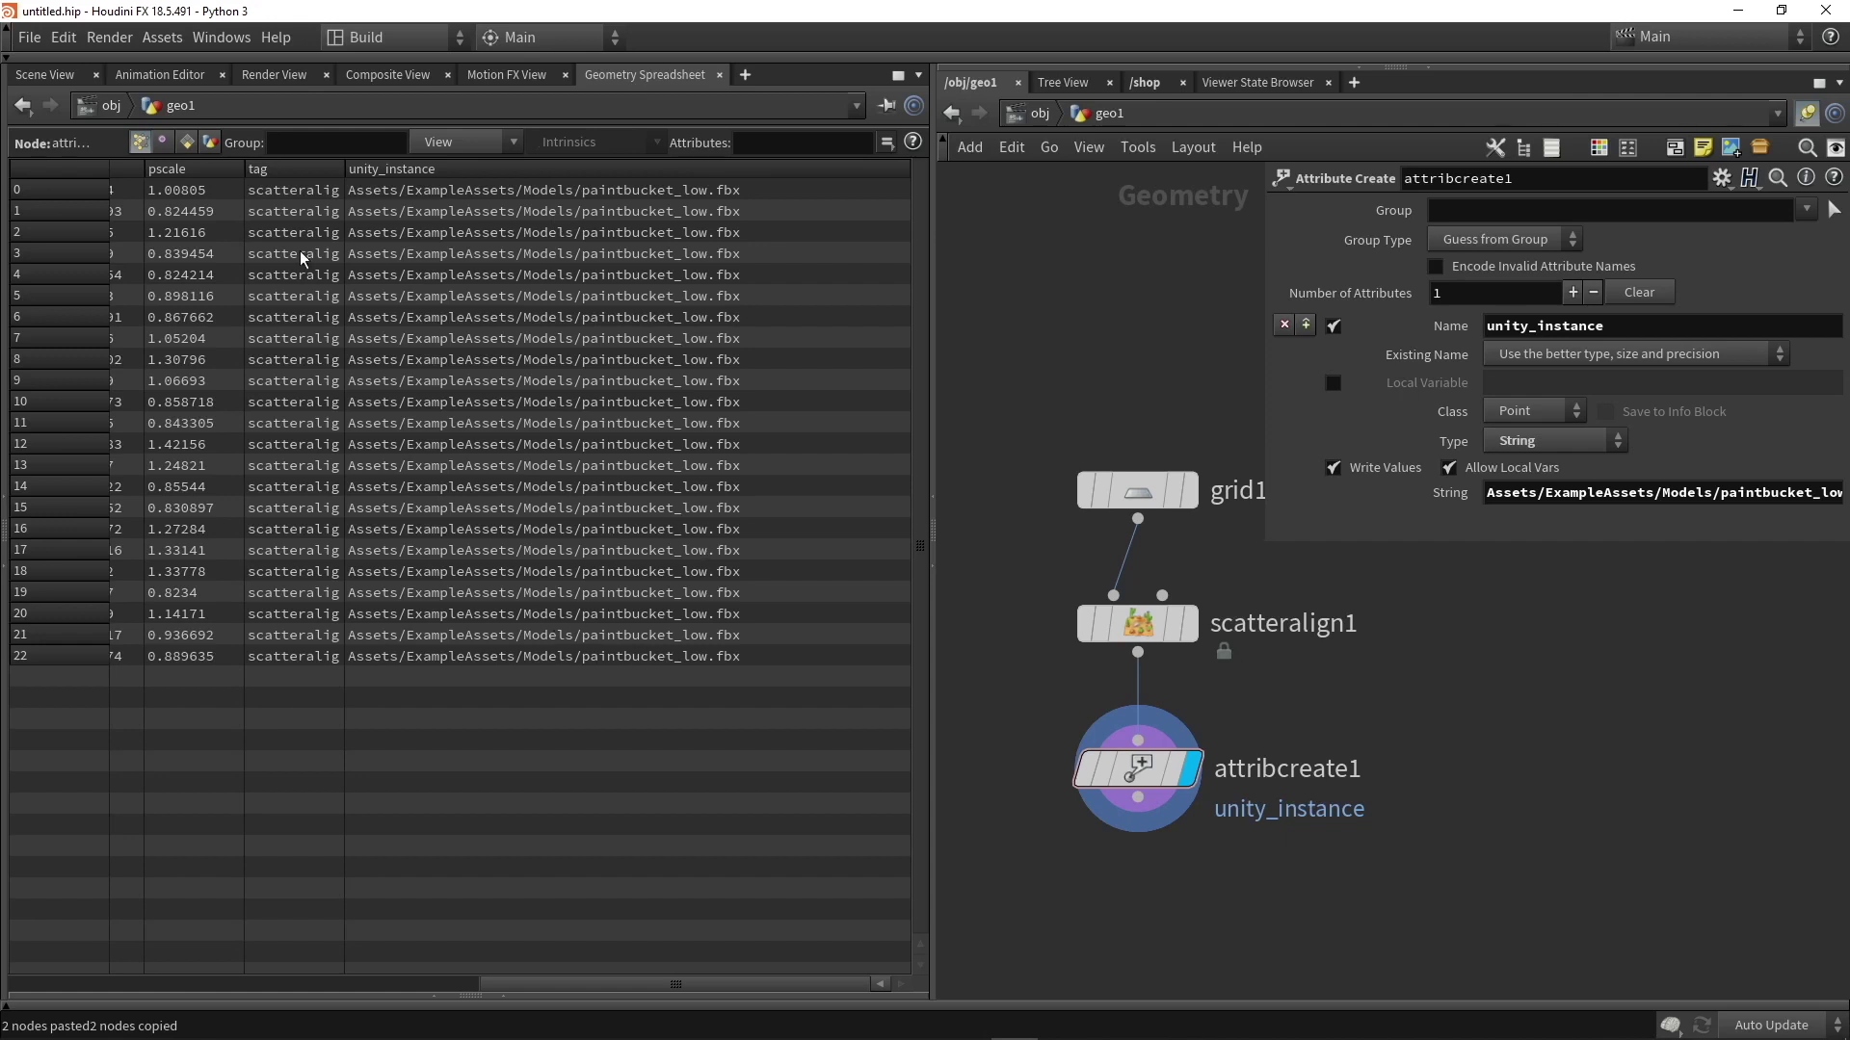
{"action": "left_click", "coordinate": [48, 76]}
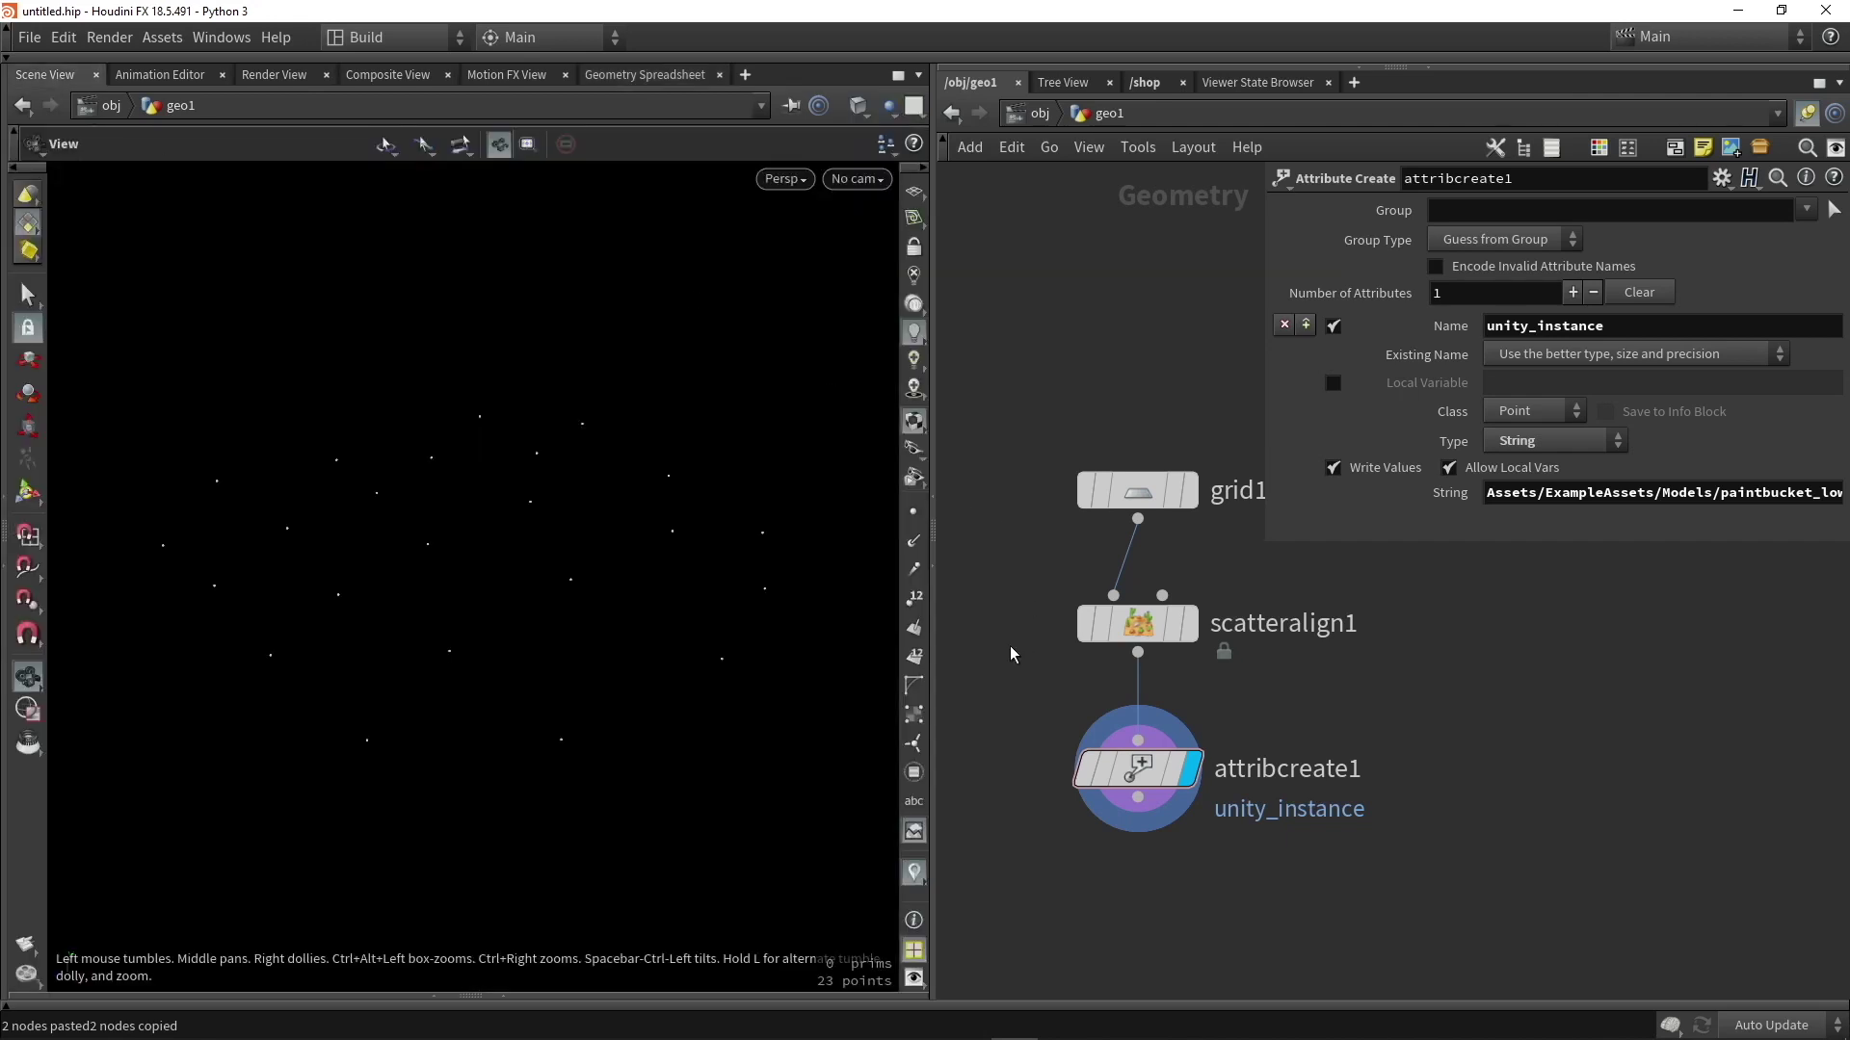
Turn grid1, scatteralign1 and attribcreate1 into a digital asset named instance_Unity_attribute, accept its type properties and enter its network.
{"action": "scroll", "coordinate": [1010, 625], "scroll_direction": "down", "scroll_amount": 3}
{"action": "left_click_drag", "start_coordinate": [990, 449], "coordinate": [1180, 810]}
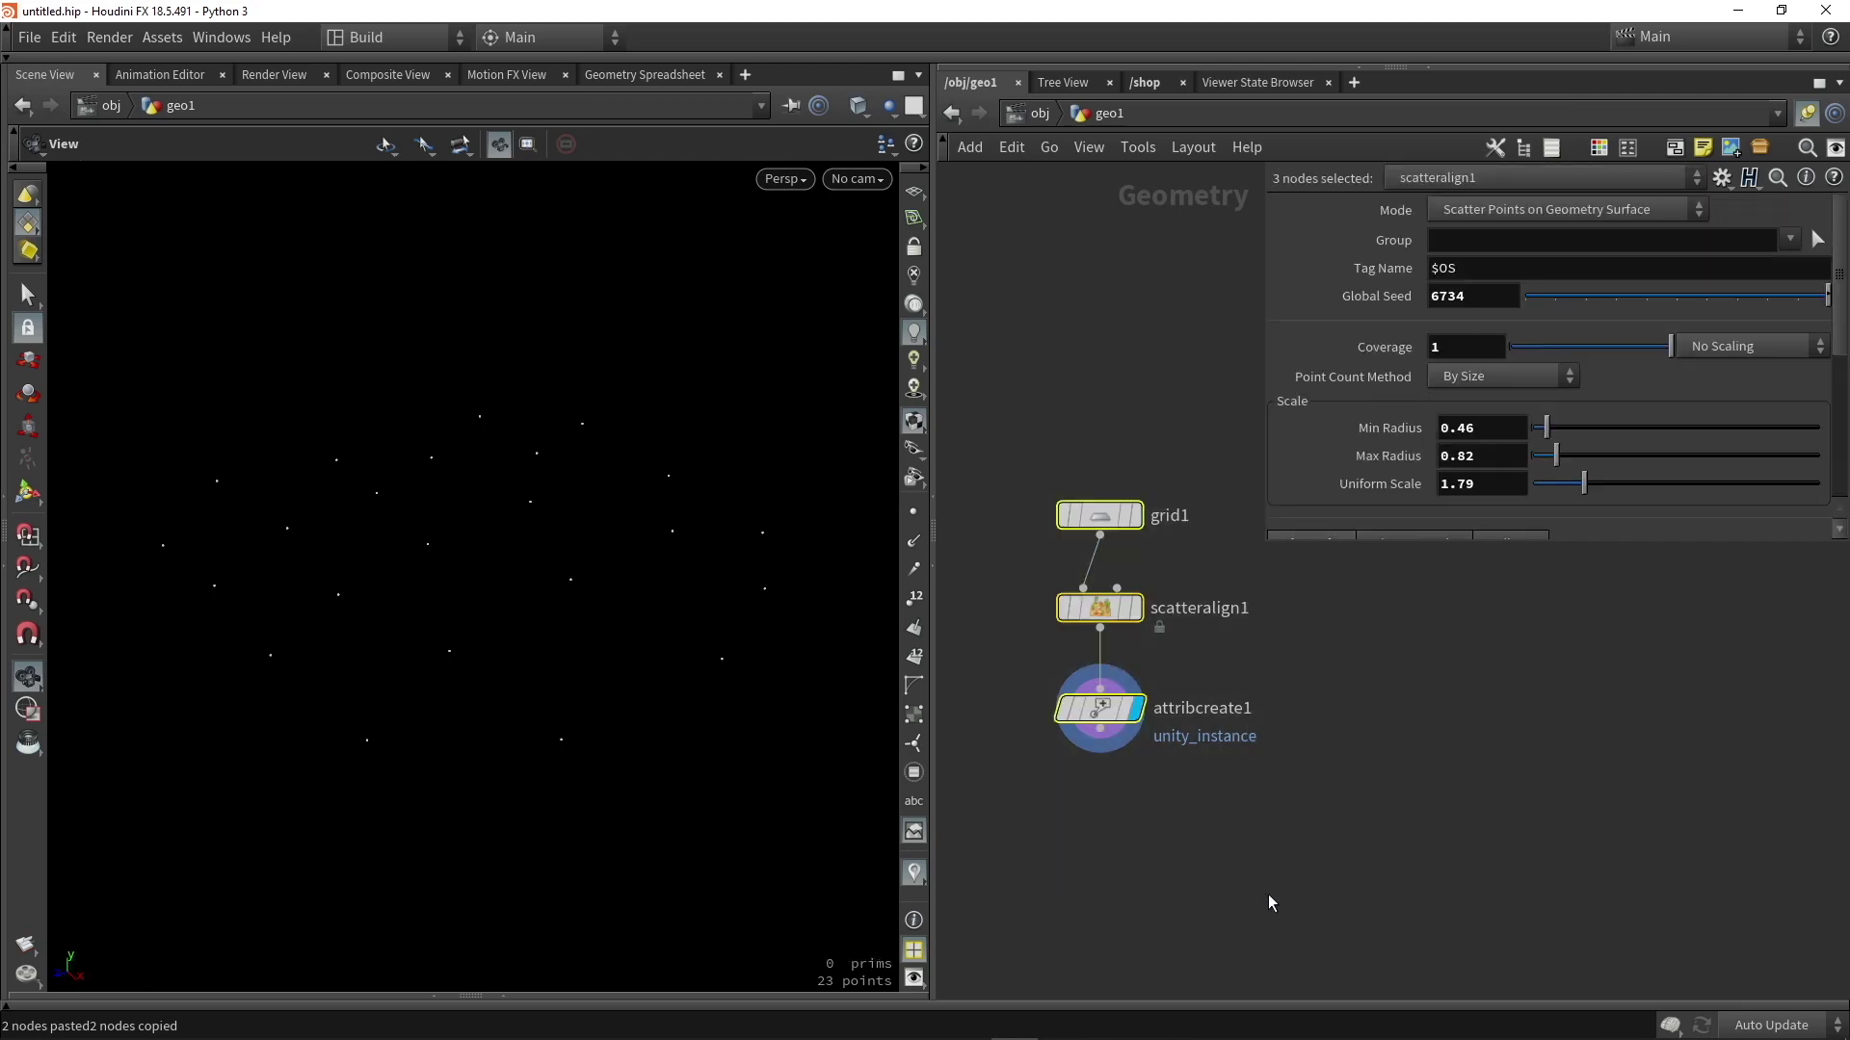
{"action": "left_click", "coordinate": [162, 37]}
{"action": "left_click", "coordinate": [178, 60]}
{"action": "type", "text": "instance_Unity_attribute"}
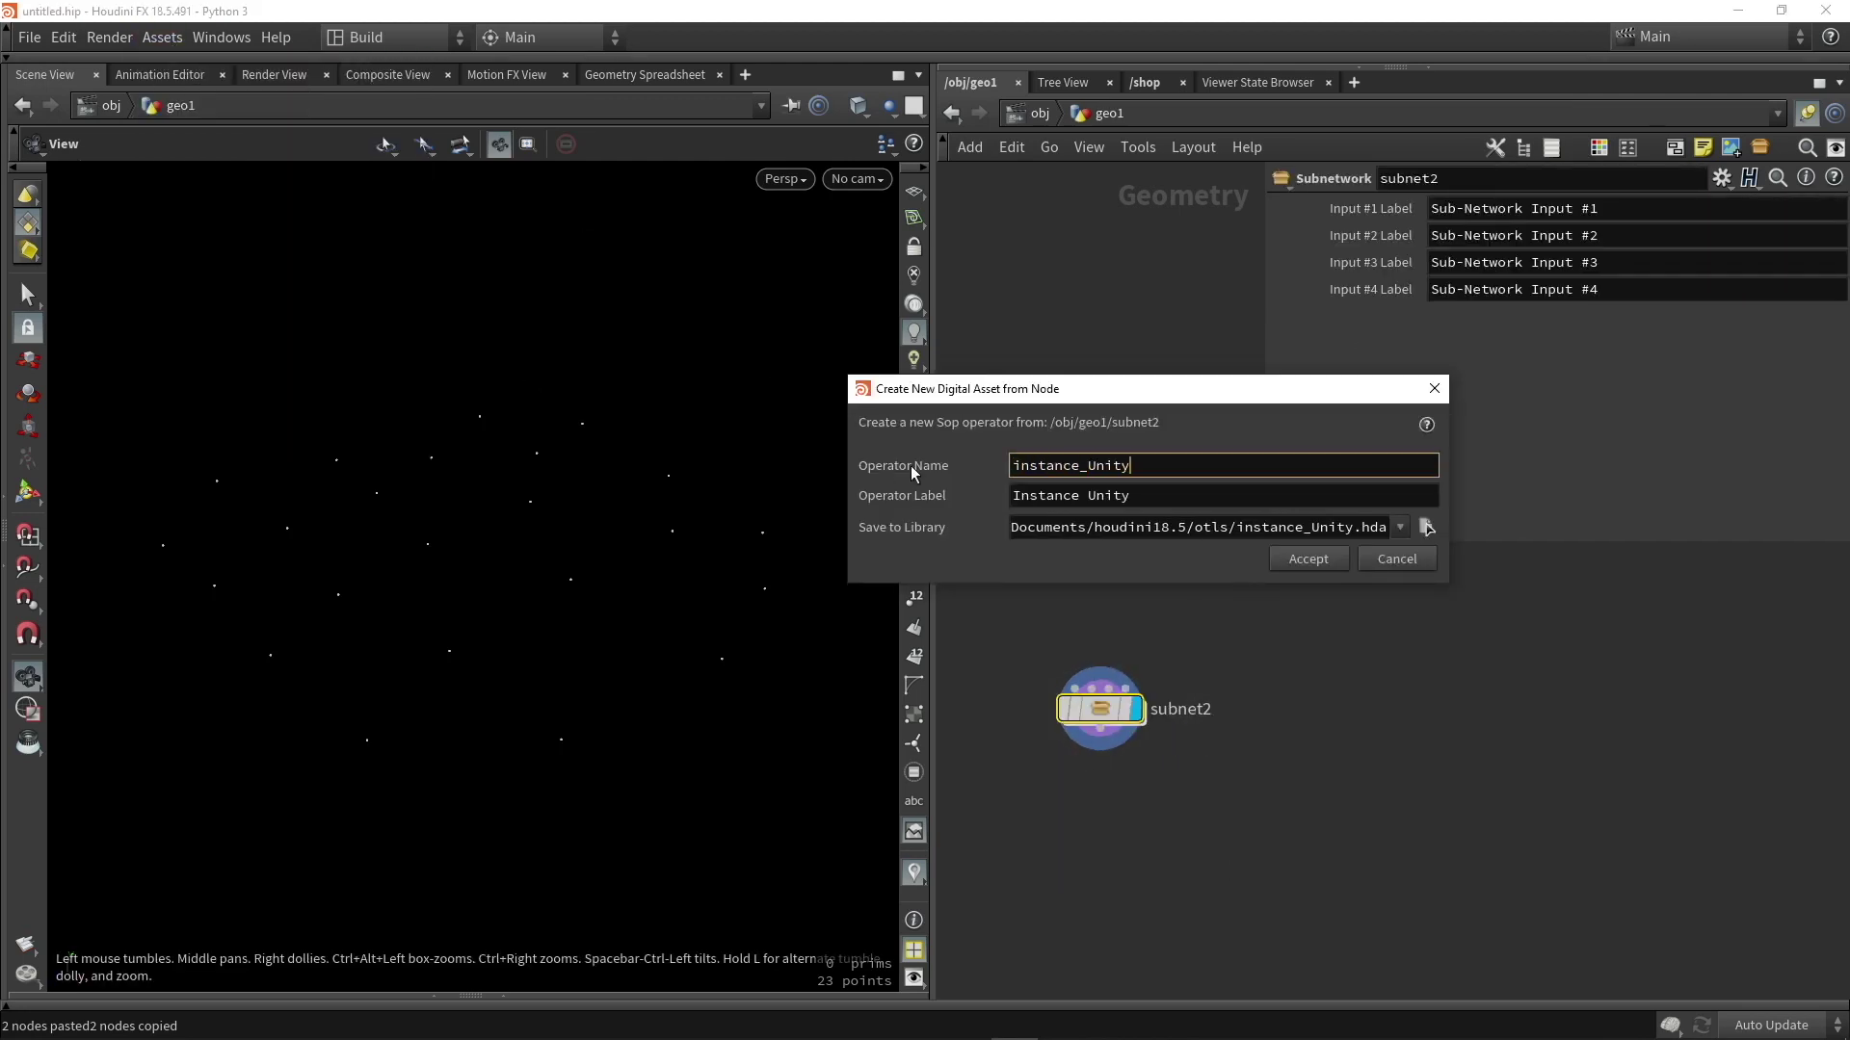
{"action": "left_click", "coordinate": [1309, 559]}
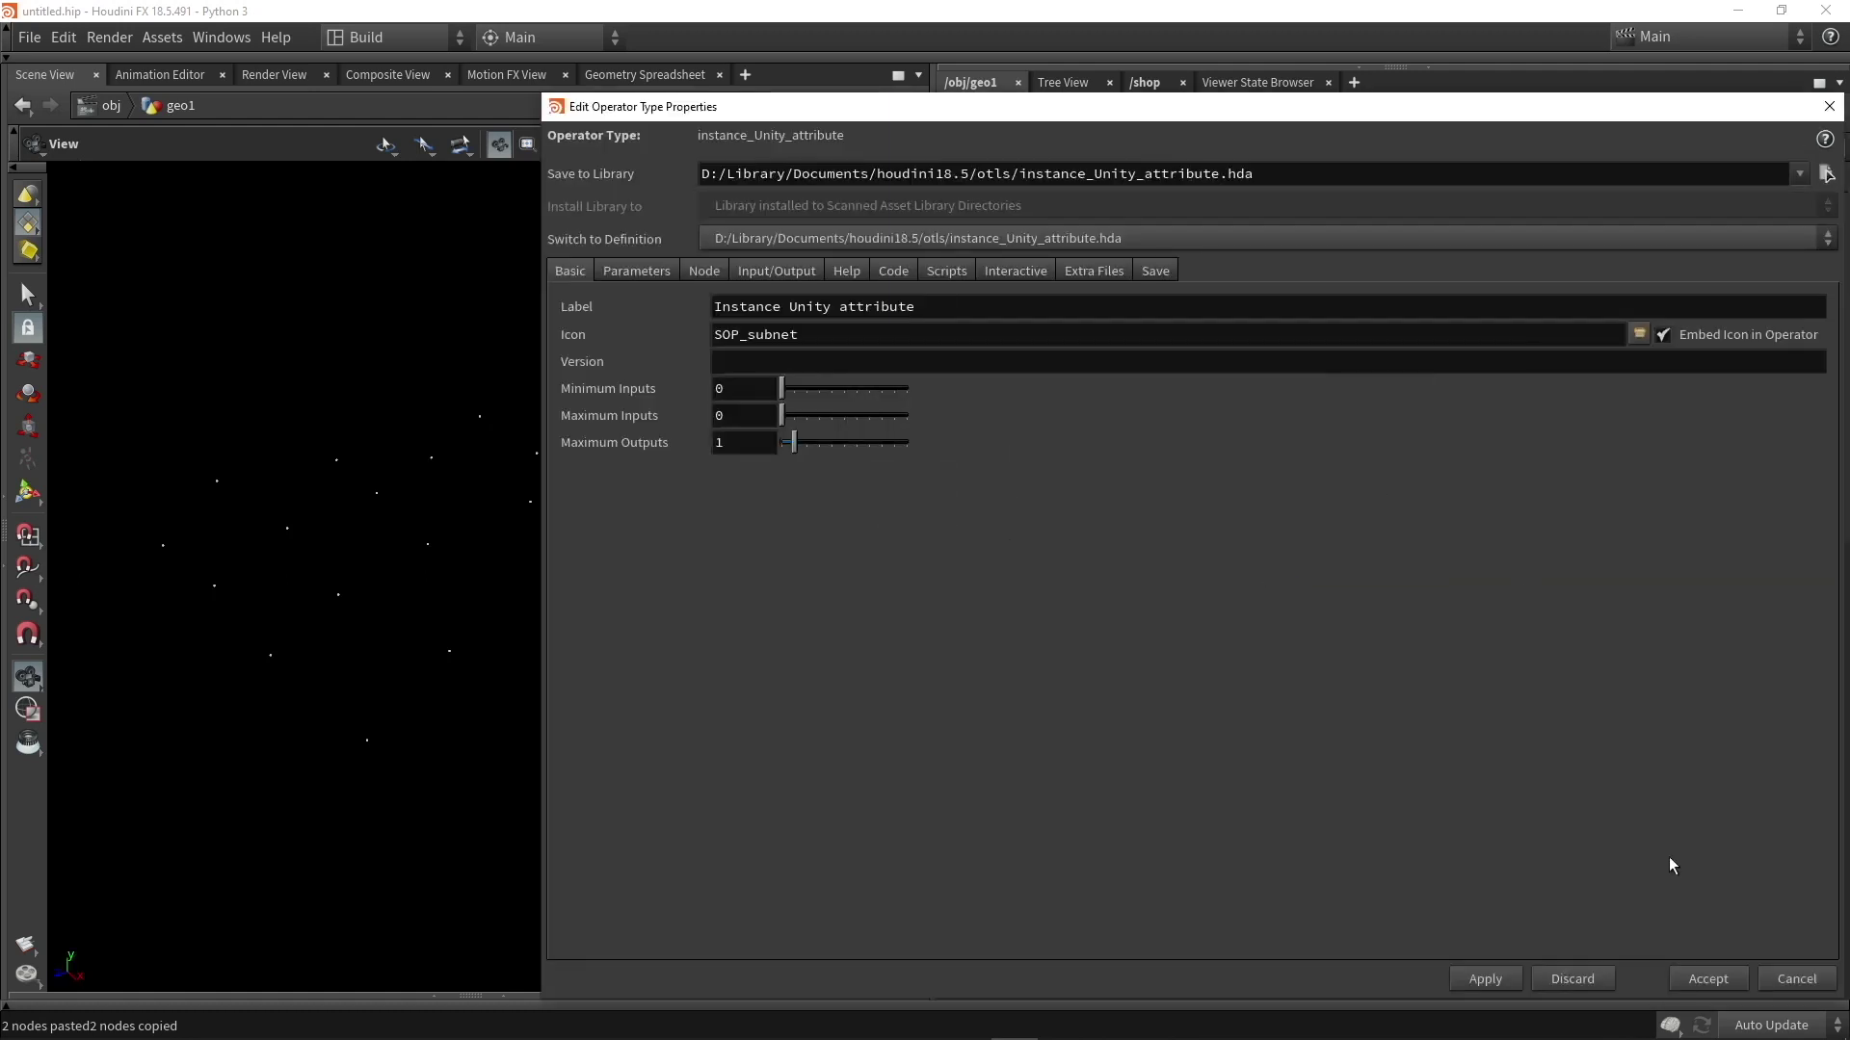
{"action": "left_click", "coordinate": [1696, 979]}
{"action": "double_click", "coordinate": [1100, 708]}
{"action": "middle_click_drag", "start_coordinate": [991, 710], "coordinate": [942, 694]}
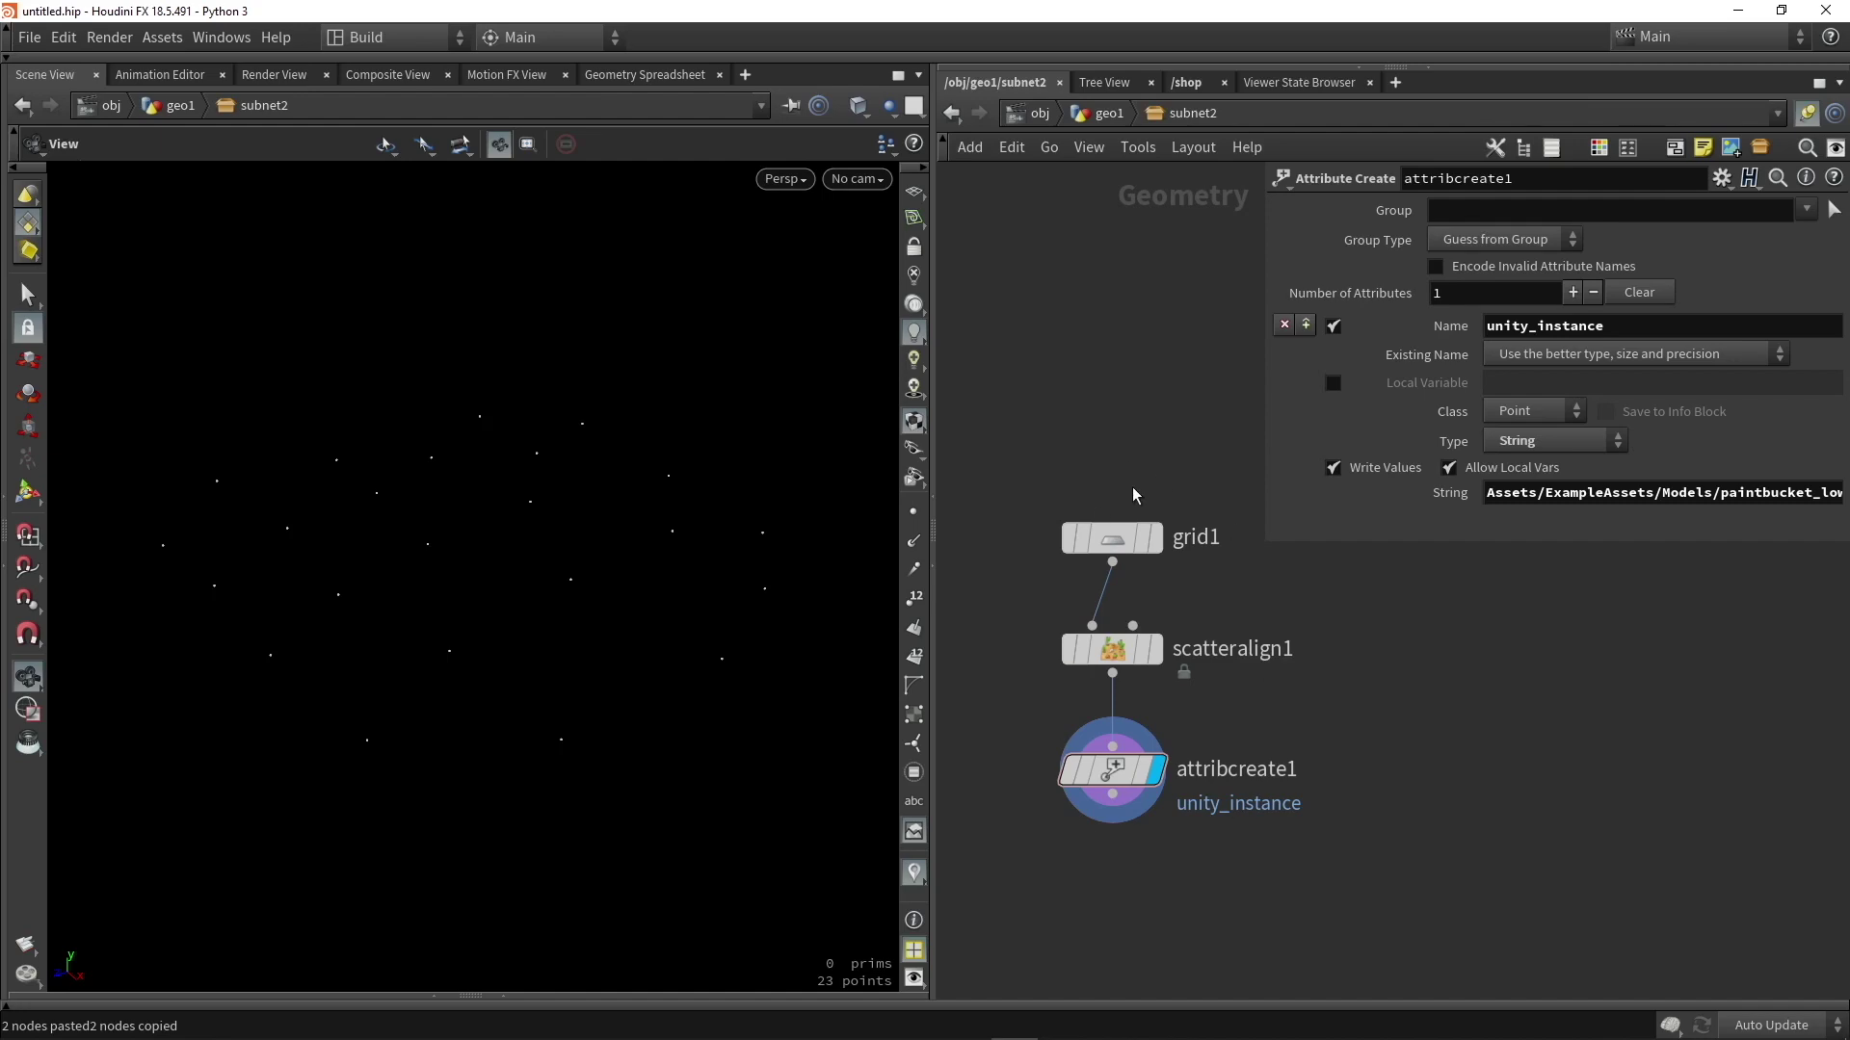
Switch to Unity, collapse instance_Unity_CTP in the hierarchy and move that object away from the spotlit area.
{"action": "left_click", "coordinate": [1133, 1032]}
{"action": "left_click", "coordinate": [619, 809]}
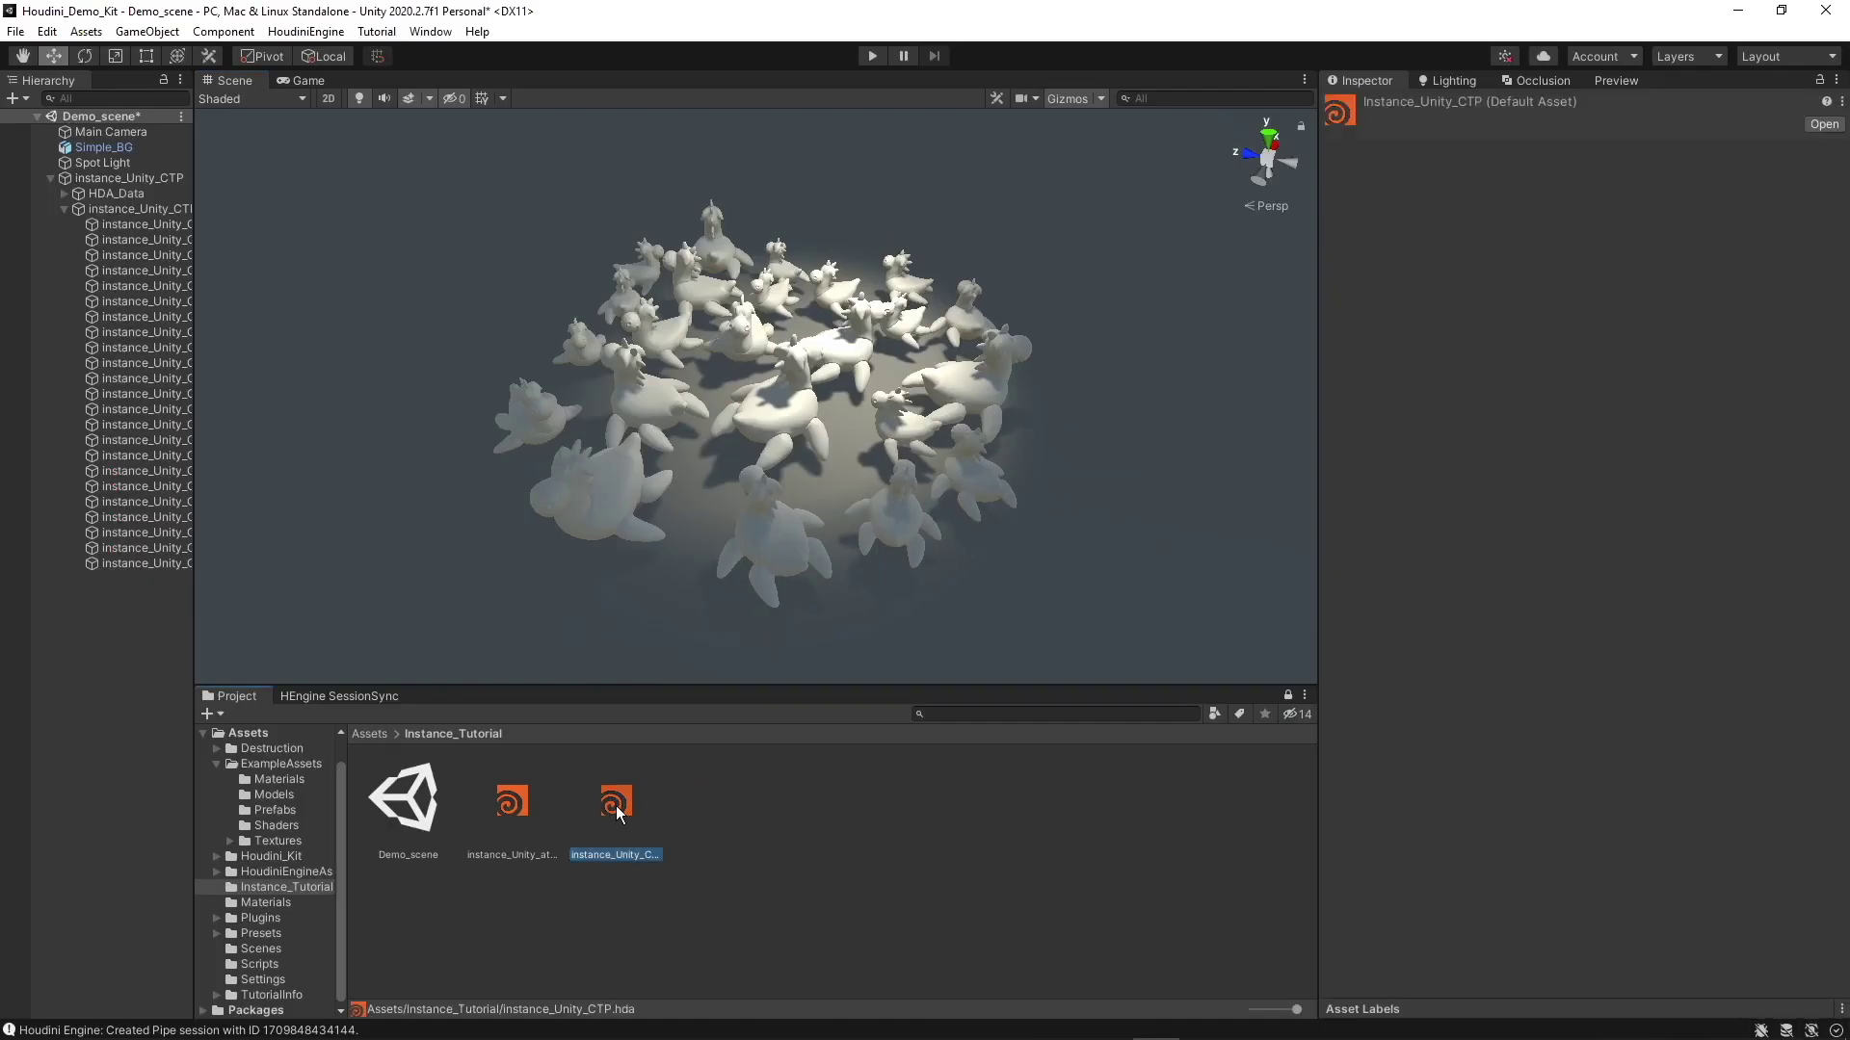
{"action": "left_click", "coordinate": [535, 817]}
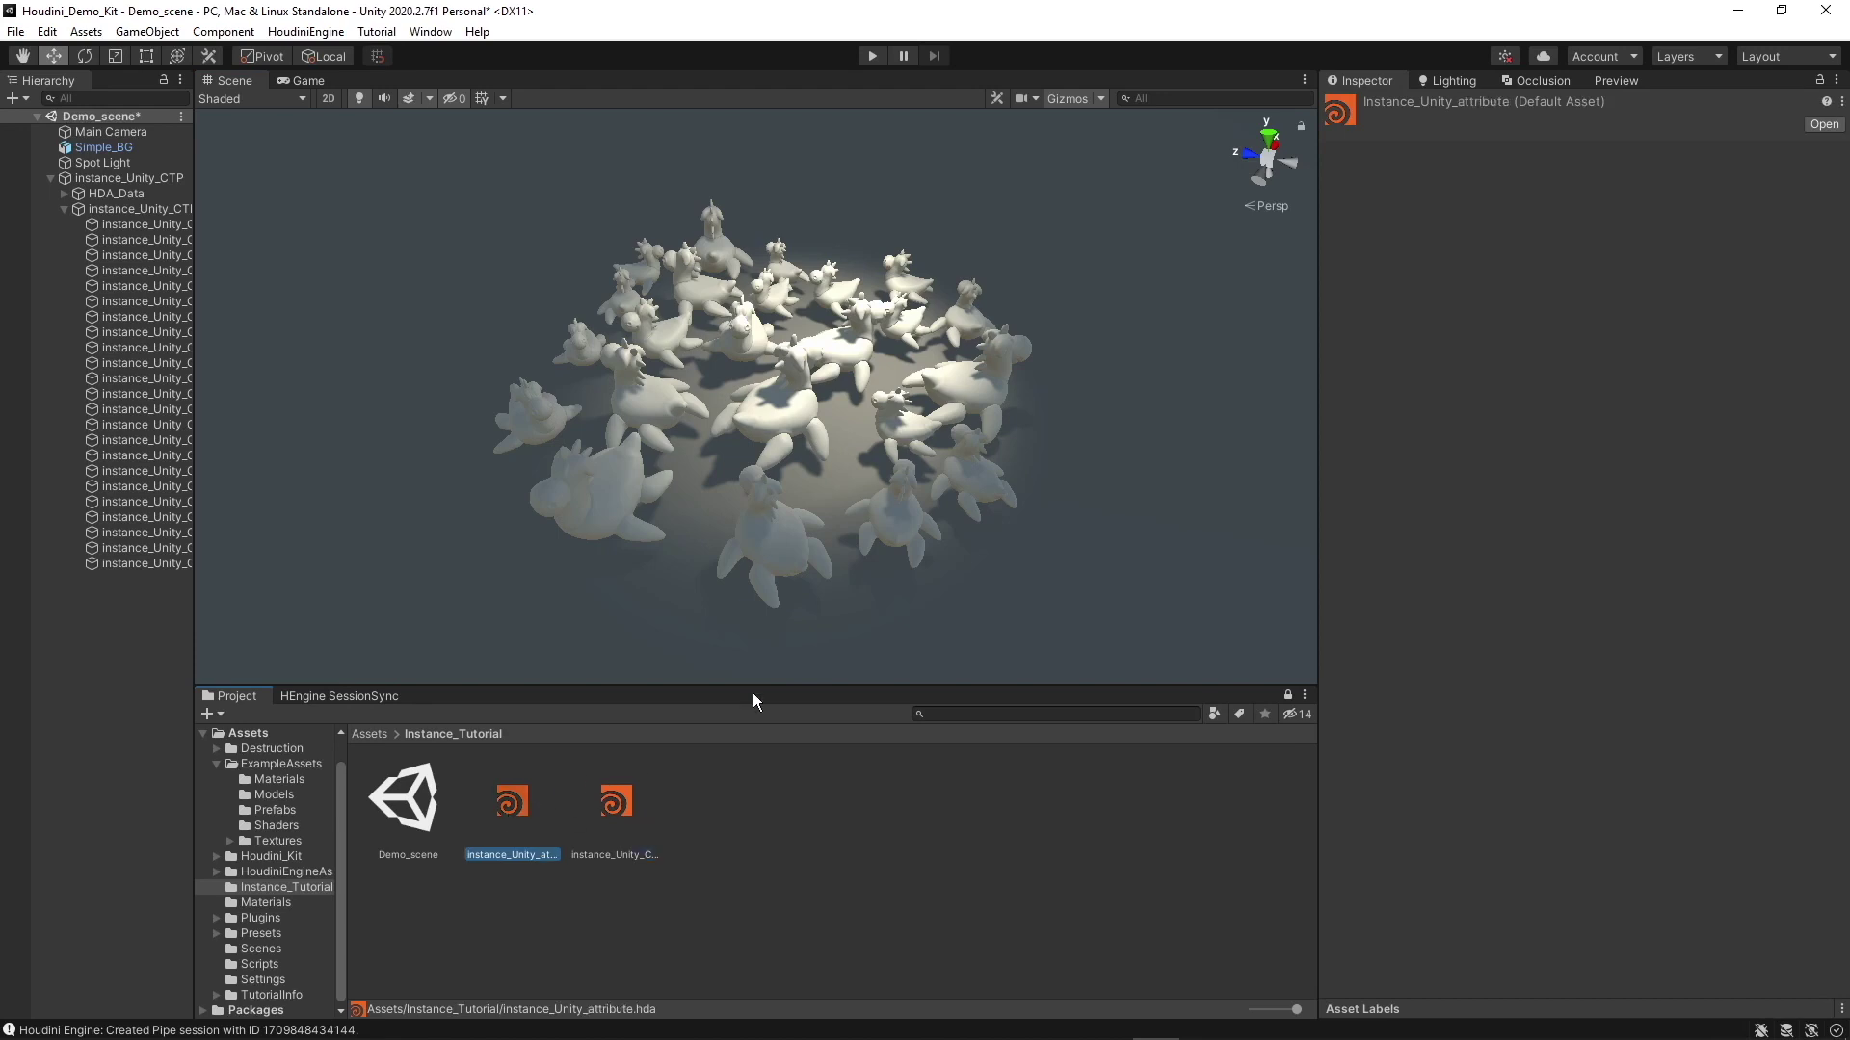
{"action": "left_click", "coordinate": [50, 177]}
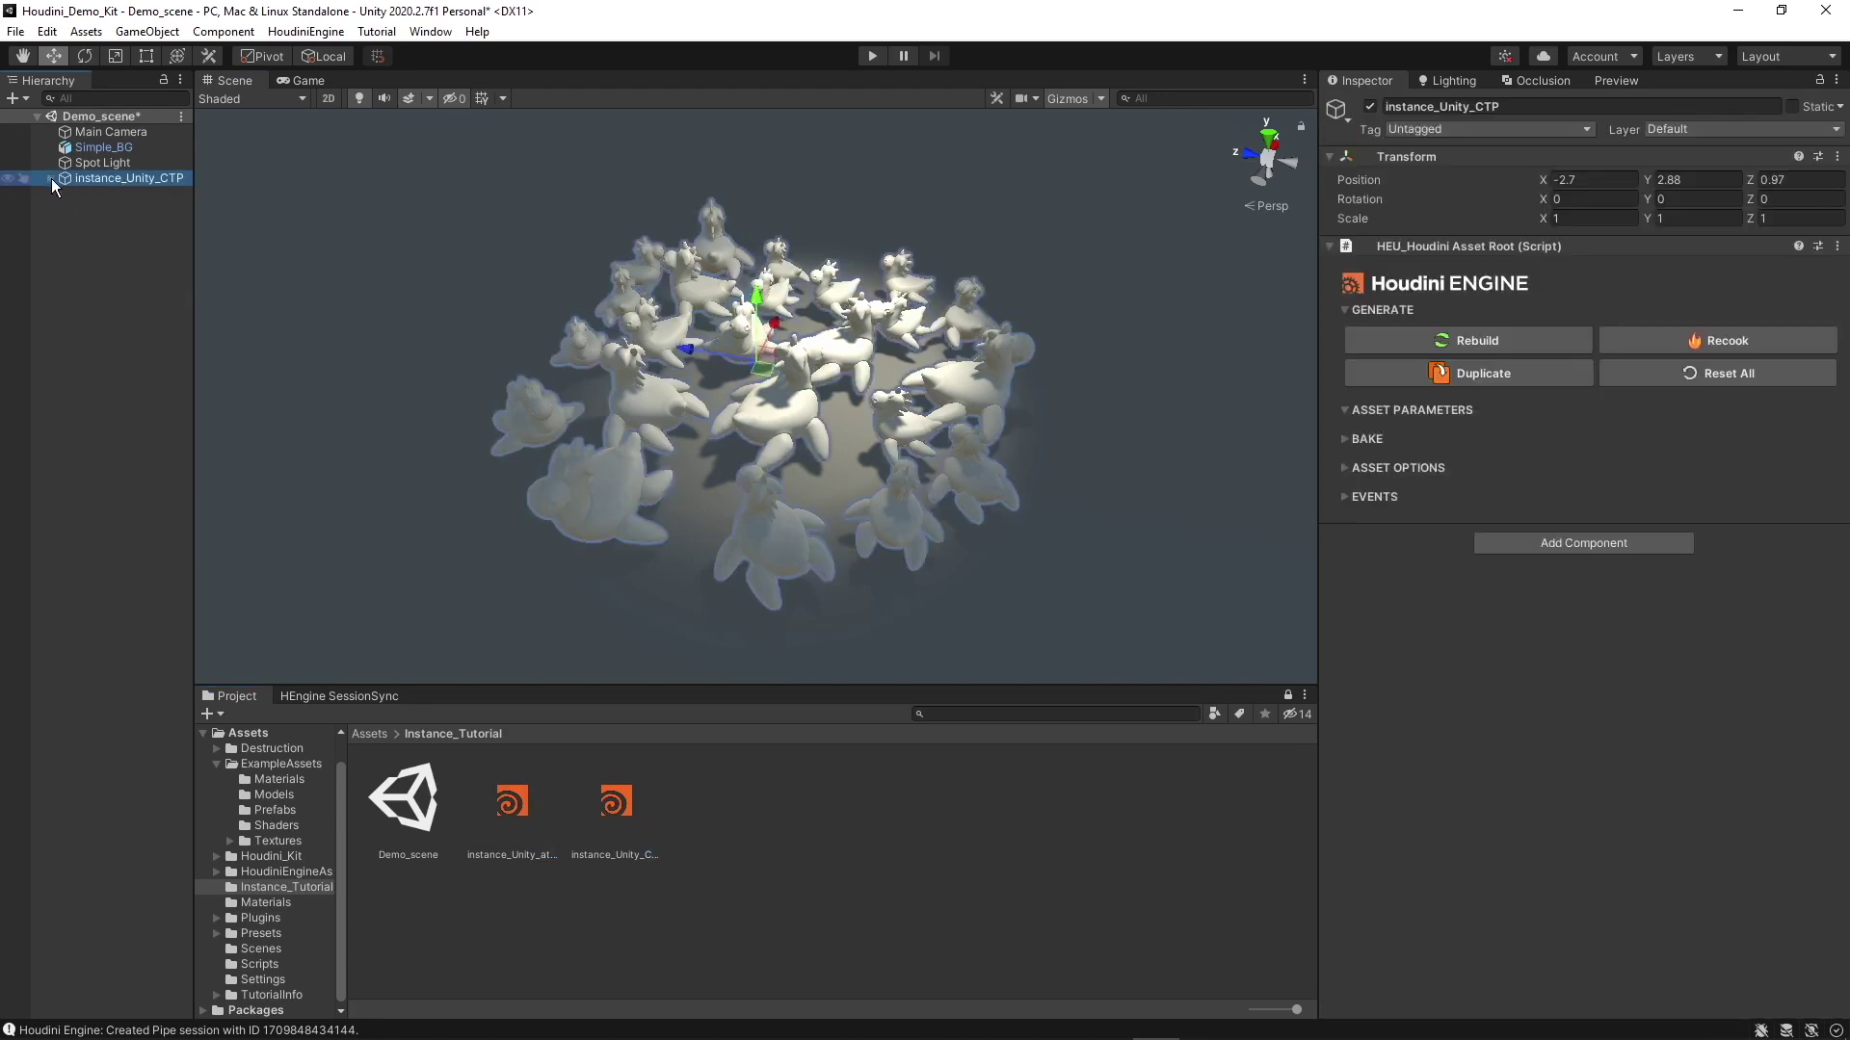
{"action": "left_click_drag", "start_coordinate": [756, 399], "coordinate": [1089, 262]}
{"action": "left_click", "coordinate": [694, 815]}
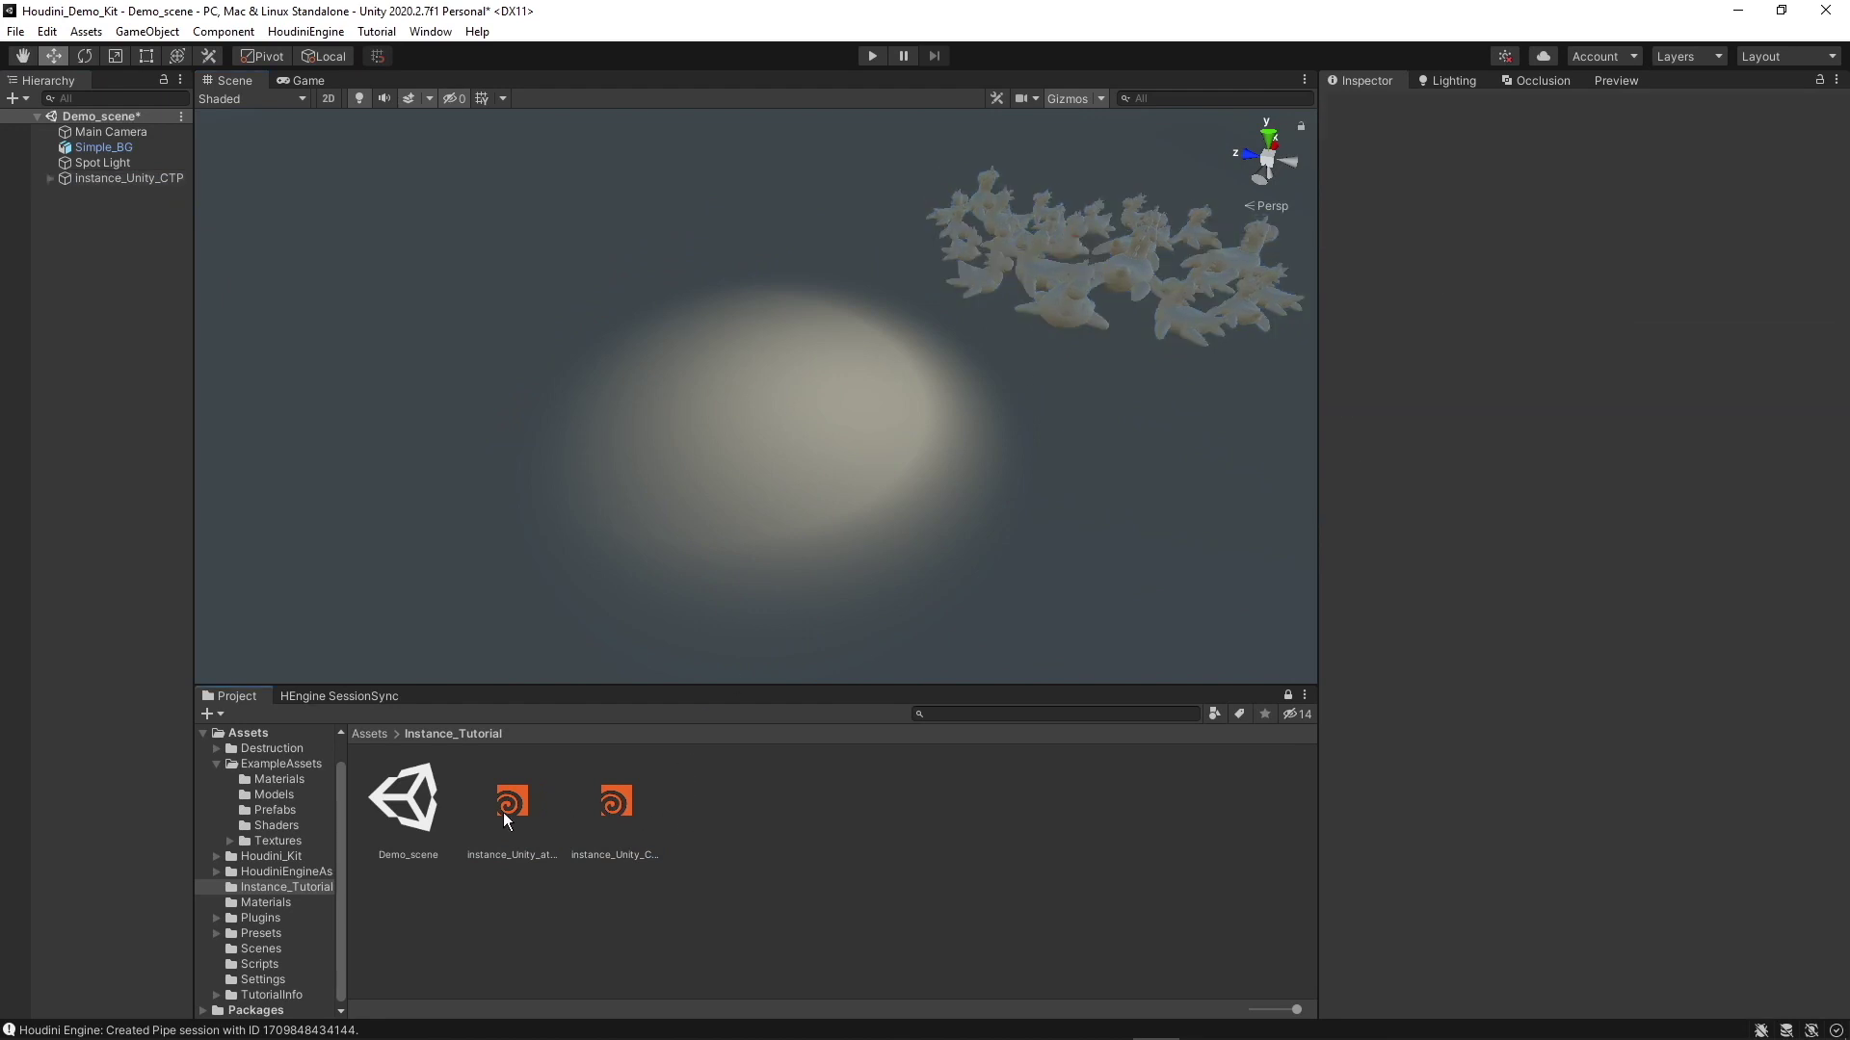
Place the instance_Unity_attribute asset in the spotlit area at about X -1.03, Y 2.24, Z 1.75.
{"action": "left_click_drag", "start_coordinate": [741, 402], "coordinate": [834, 100]}
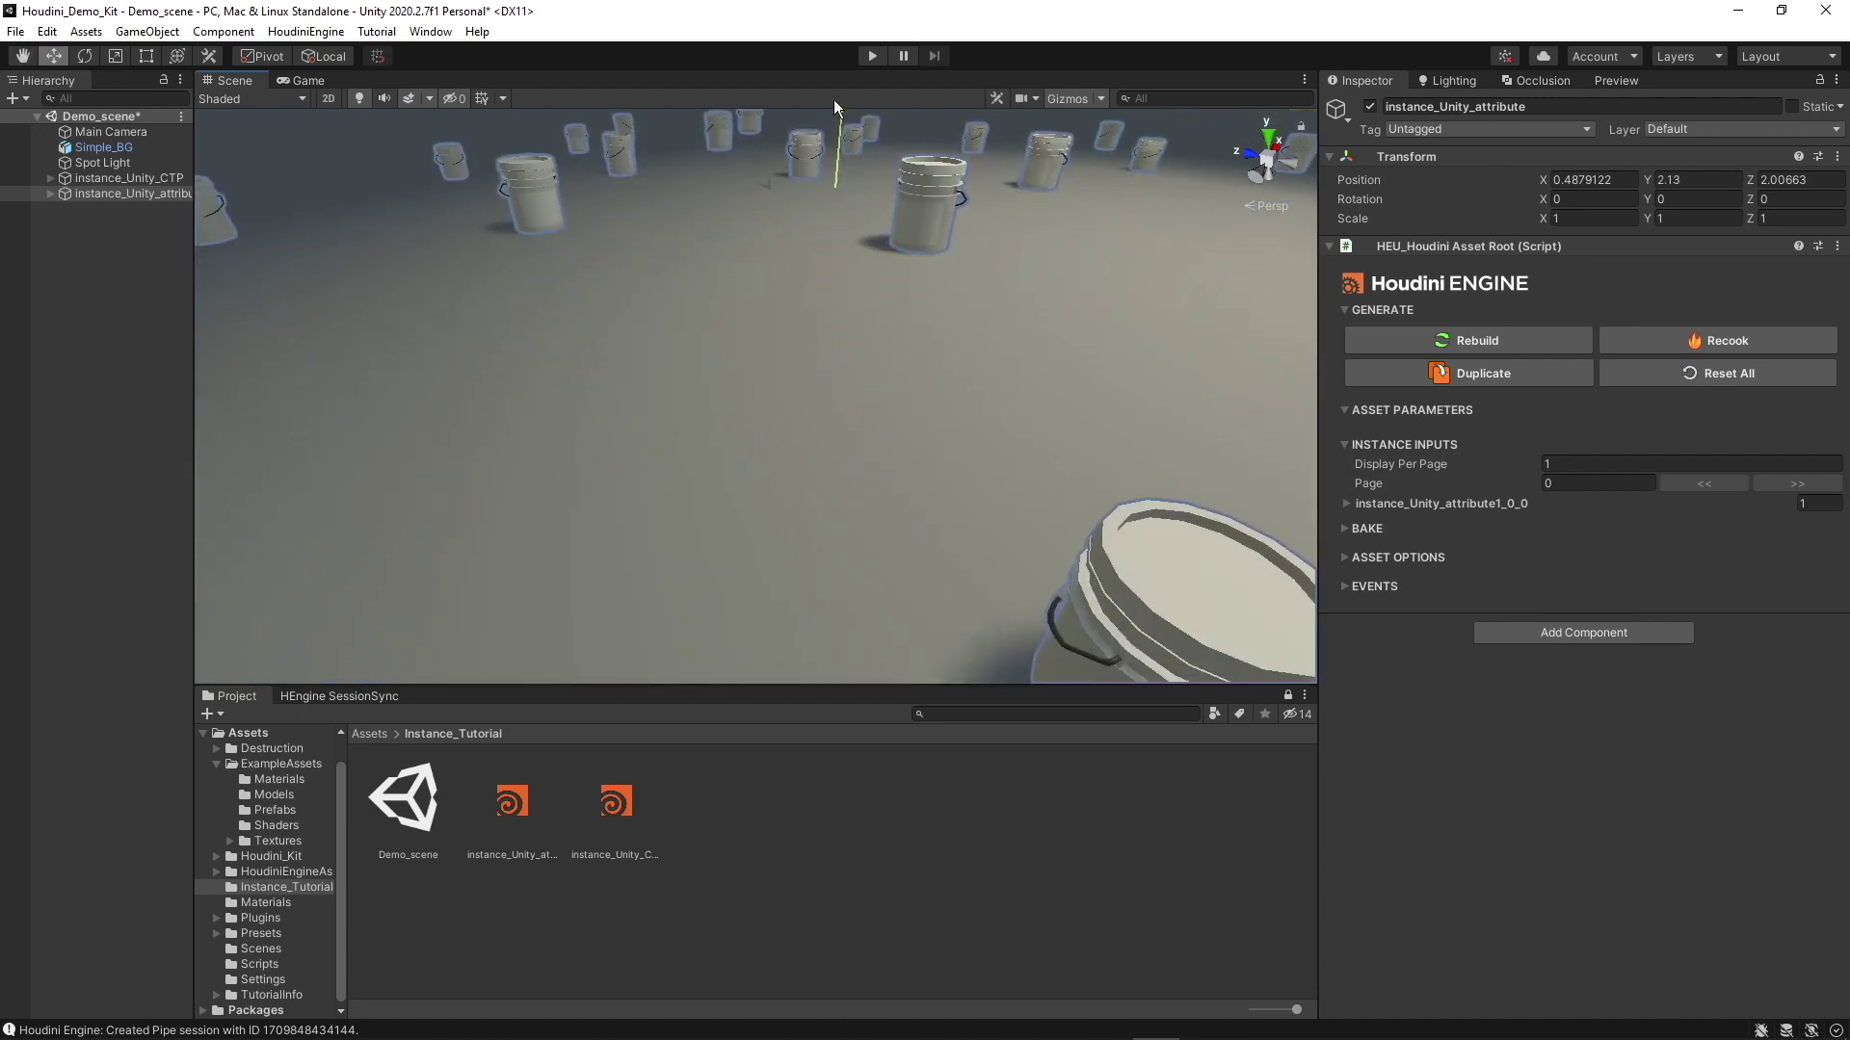
{"action": "scroll", "coordinate": [834, 206], "scroll_direction": "down", "scroll_amount": 6}
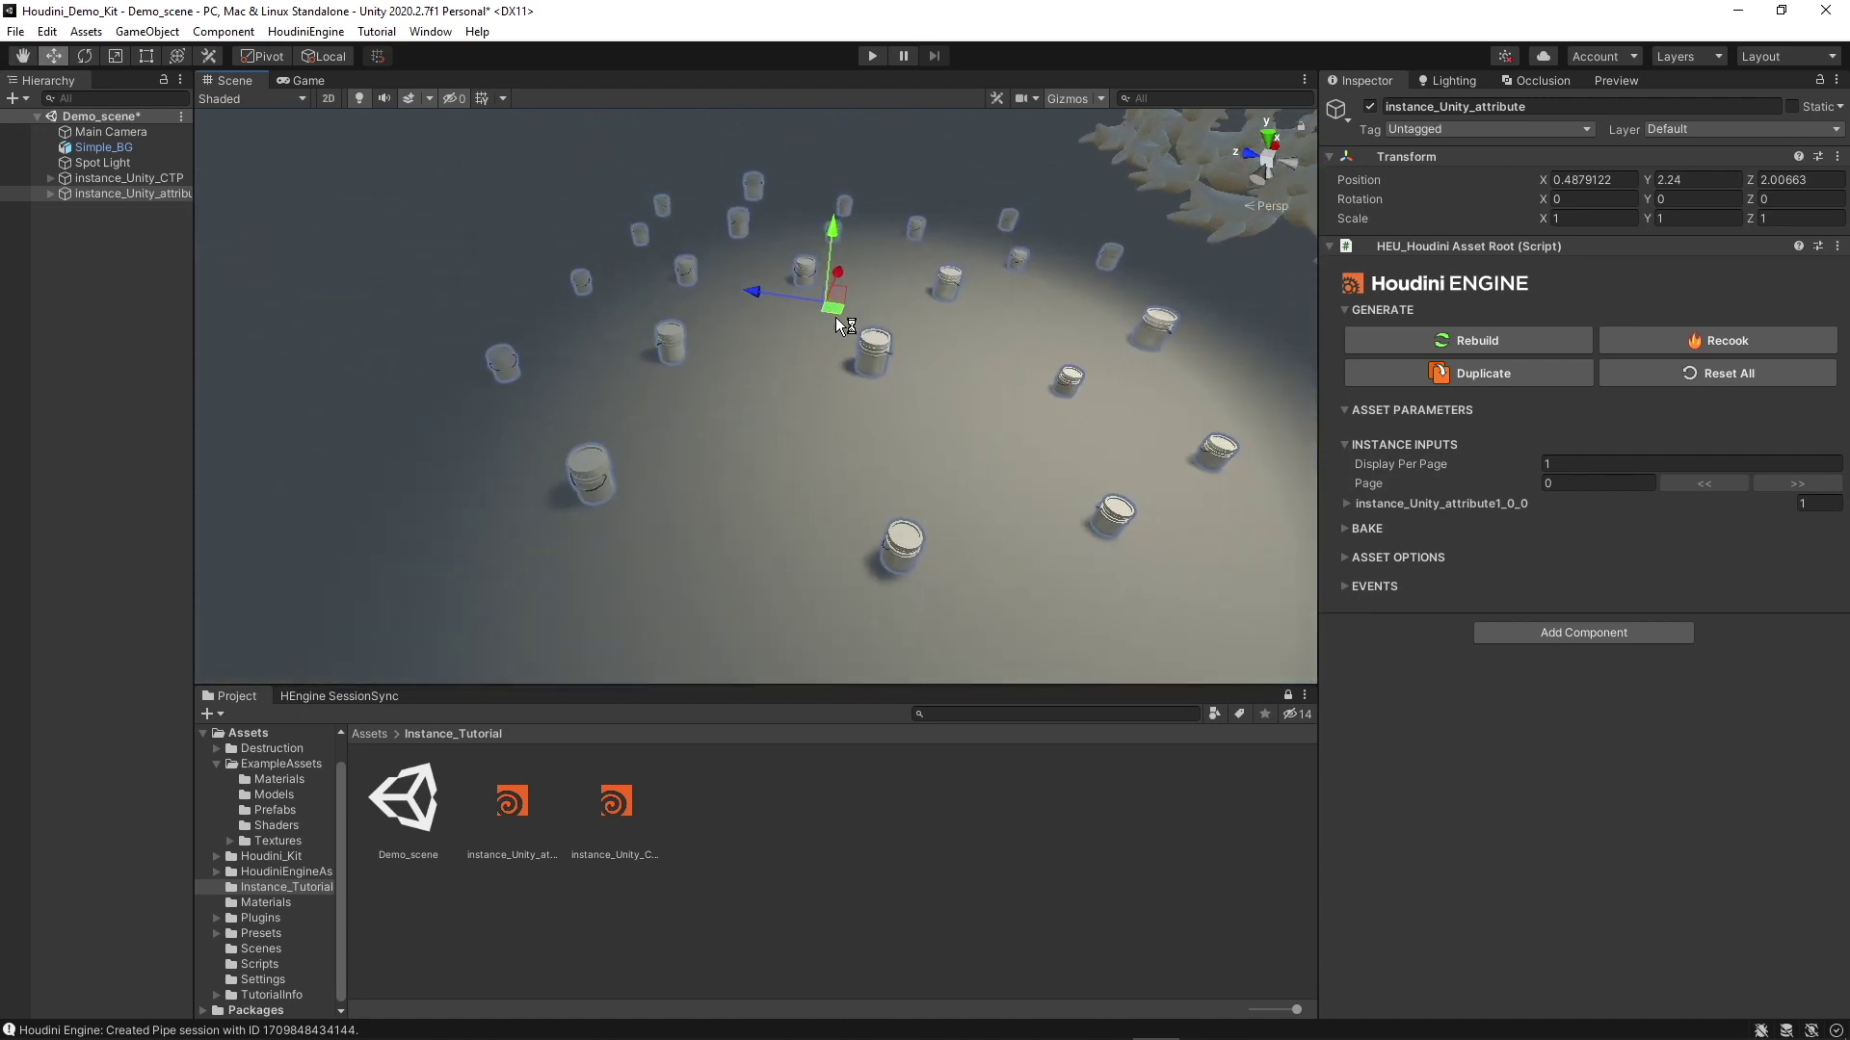
{"action": "left_click_drag", "start_coordinate": [842, 316], "coordinate": [949, 307]}
{"action": "left_click", "coordinate": [858, 916]}
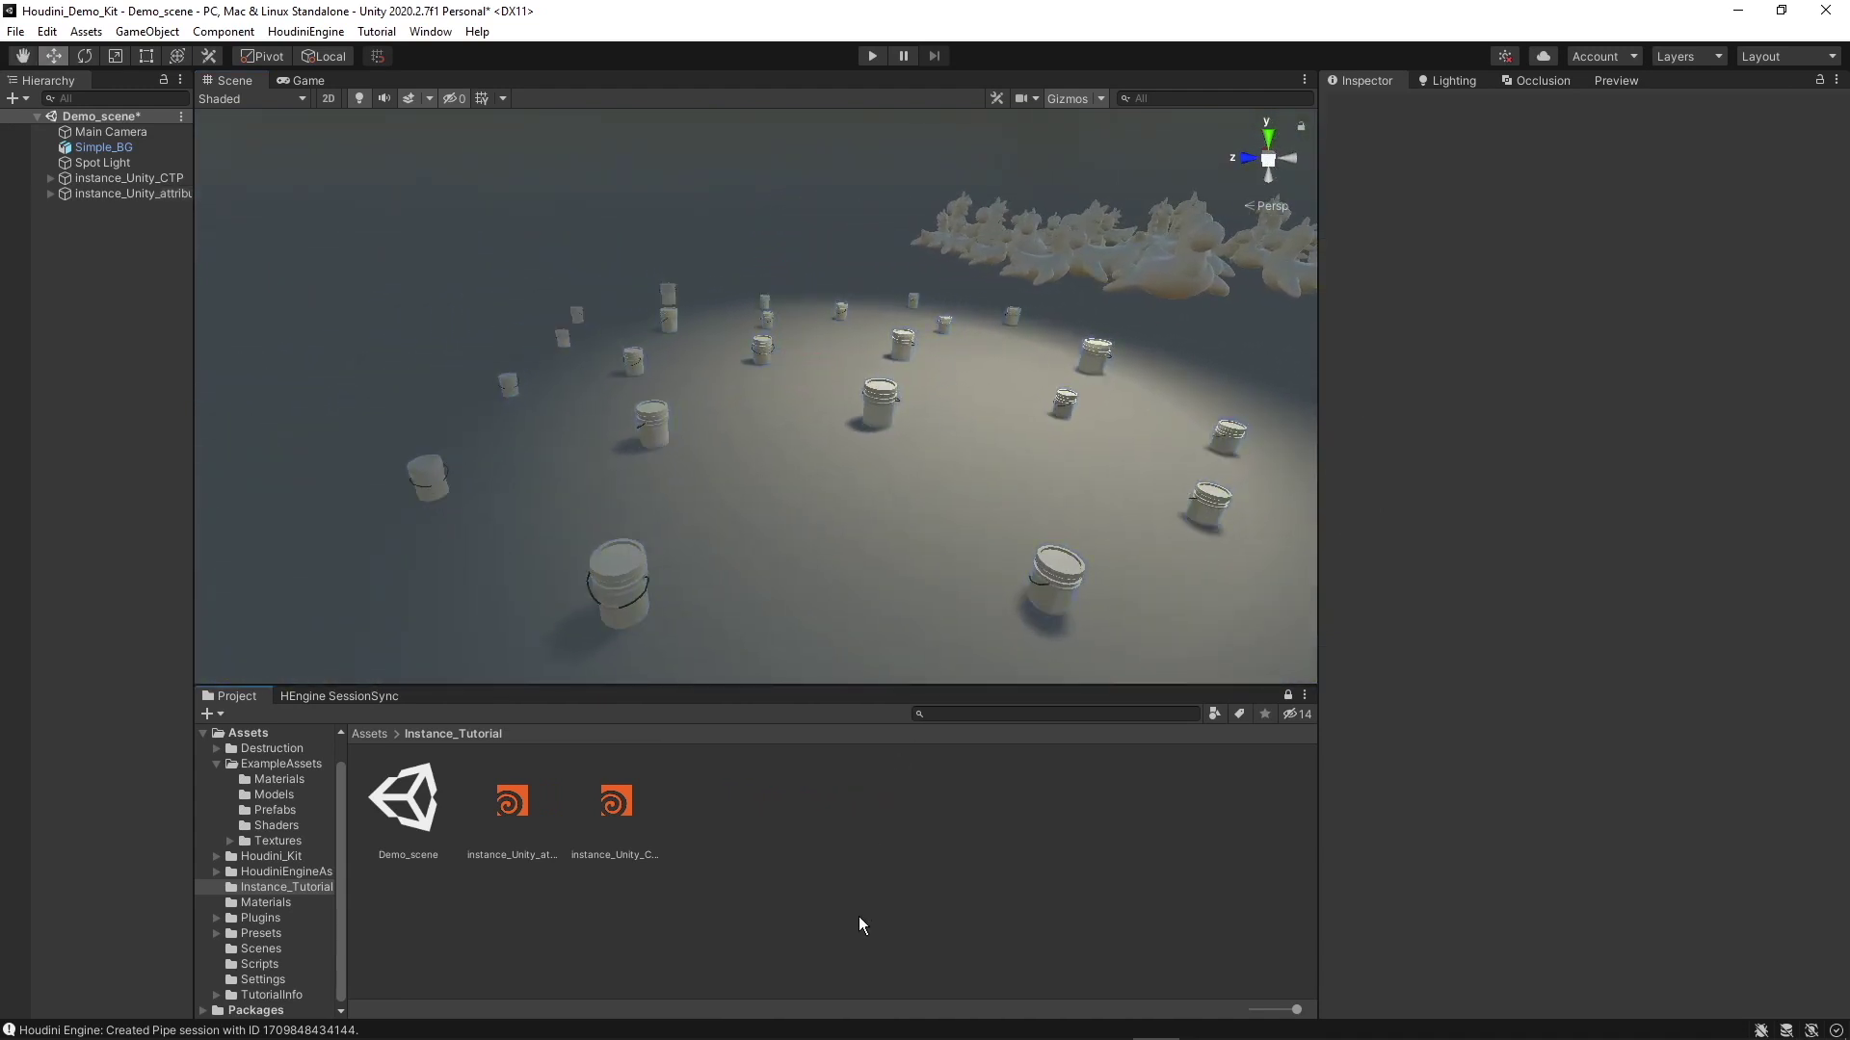
Compare the Prefabs and Models folders of ExampleAssets and inspect one of the instanced paint buckets.
{"action": "left_click", "coordinate": [280, 810]}
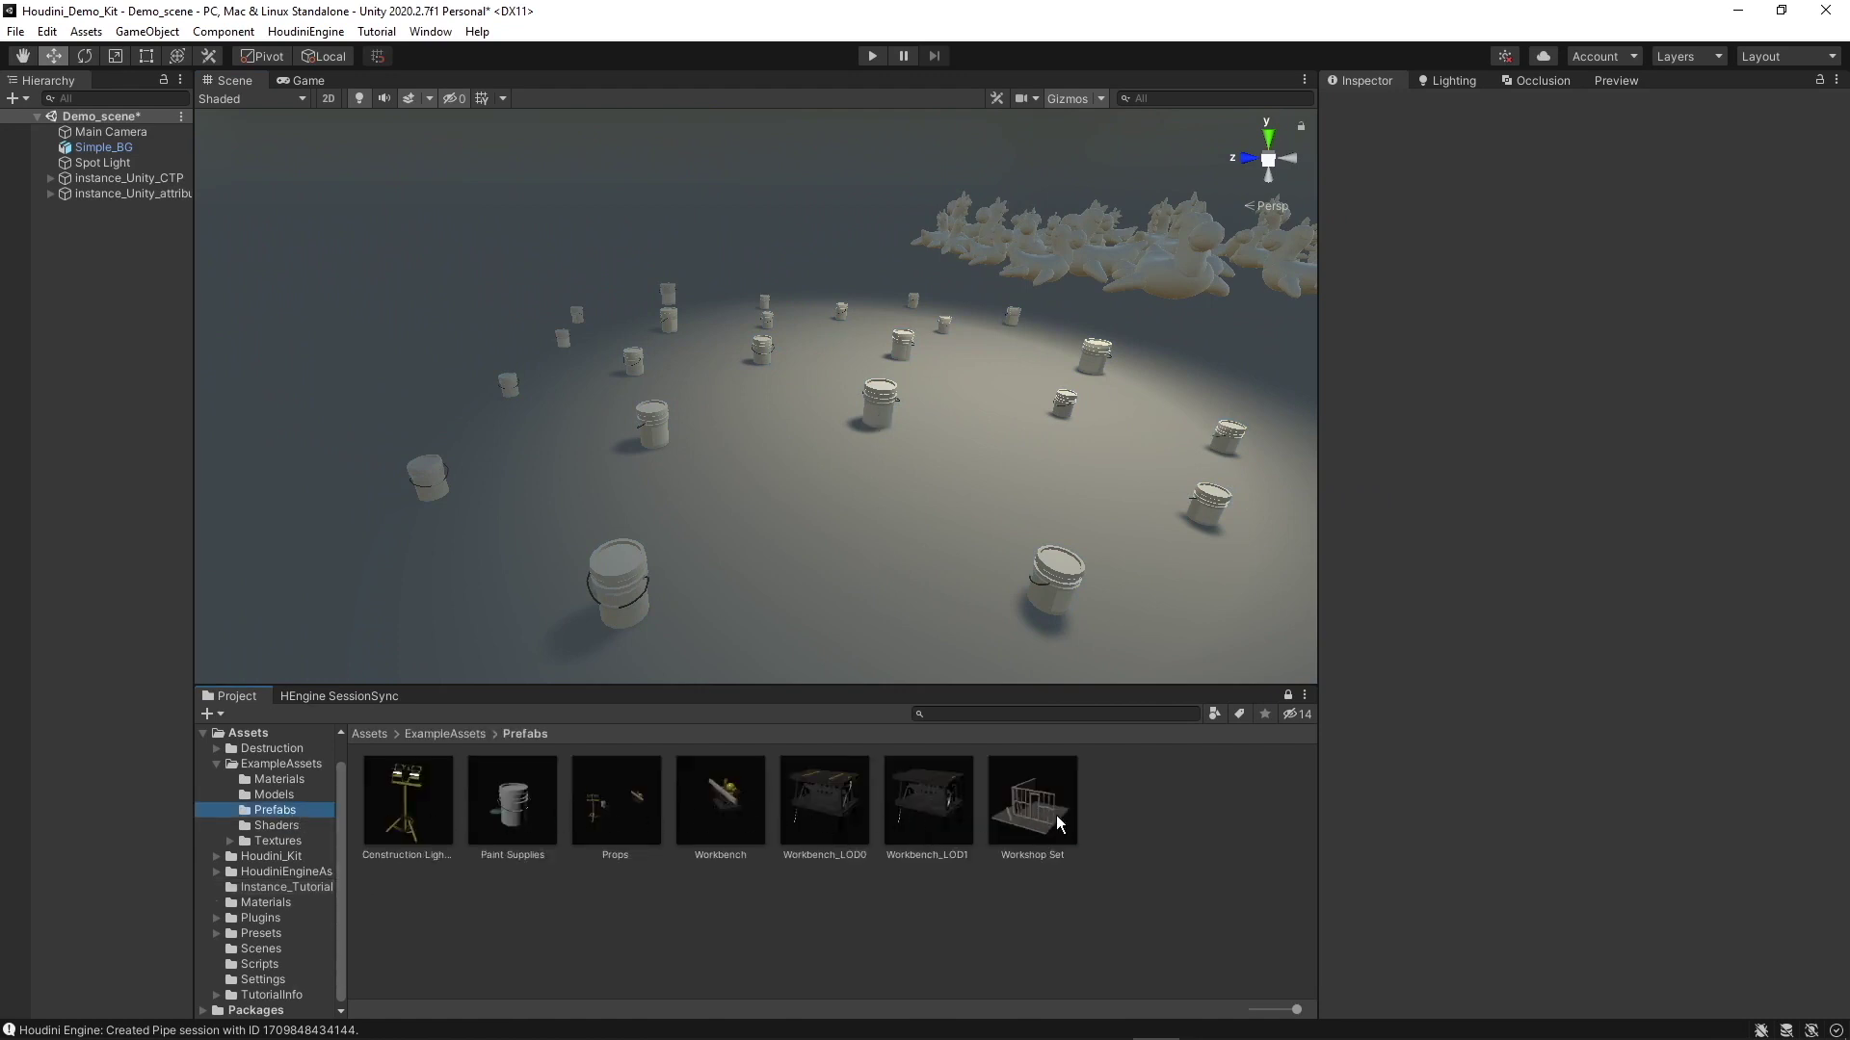
{"action": "left_click", "coordinate": [272, 794]}
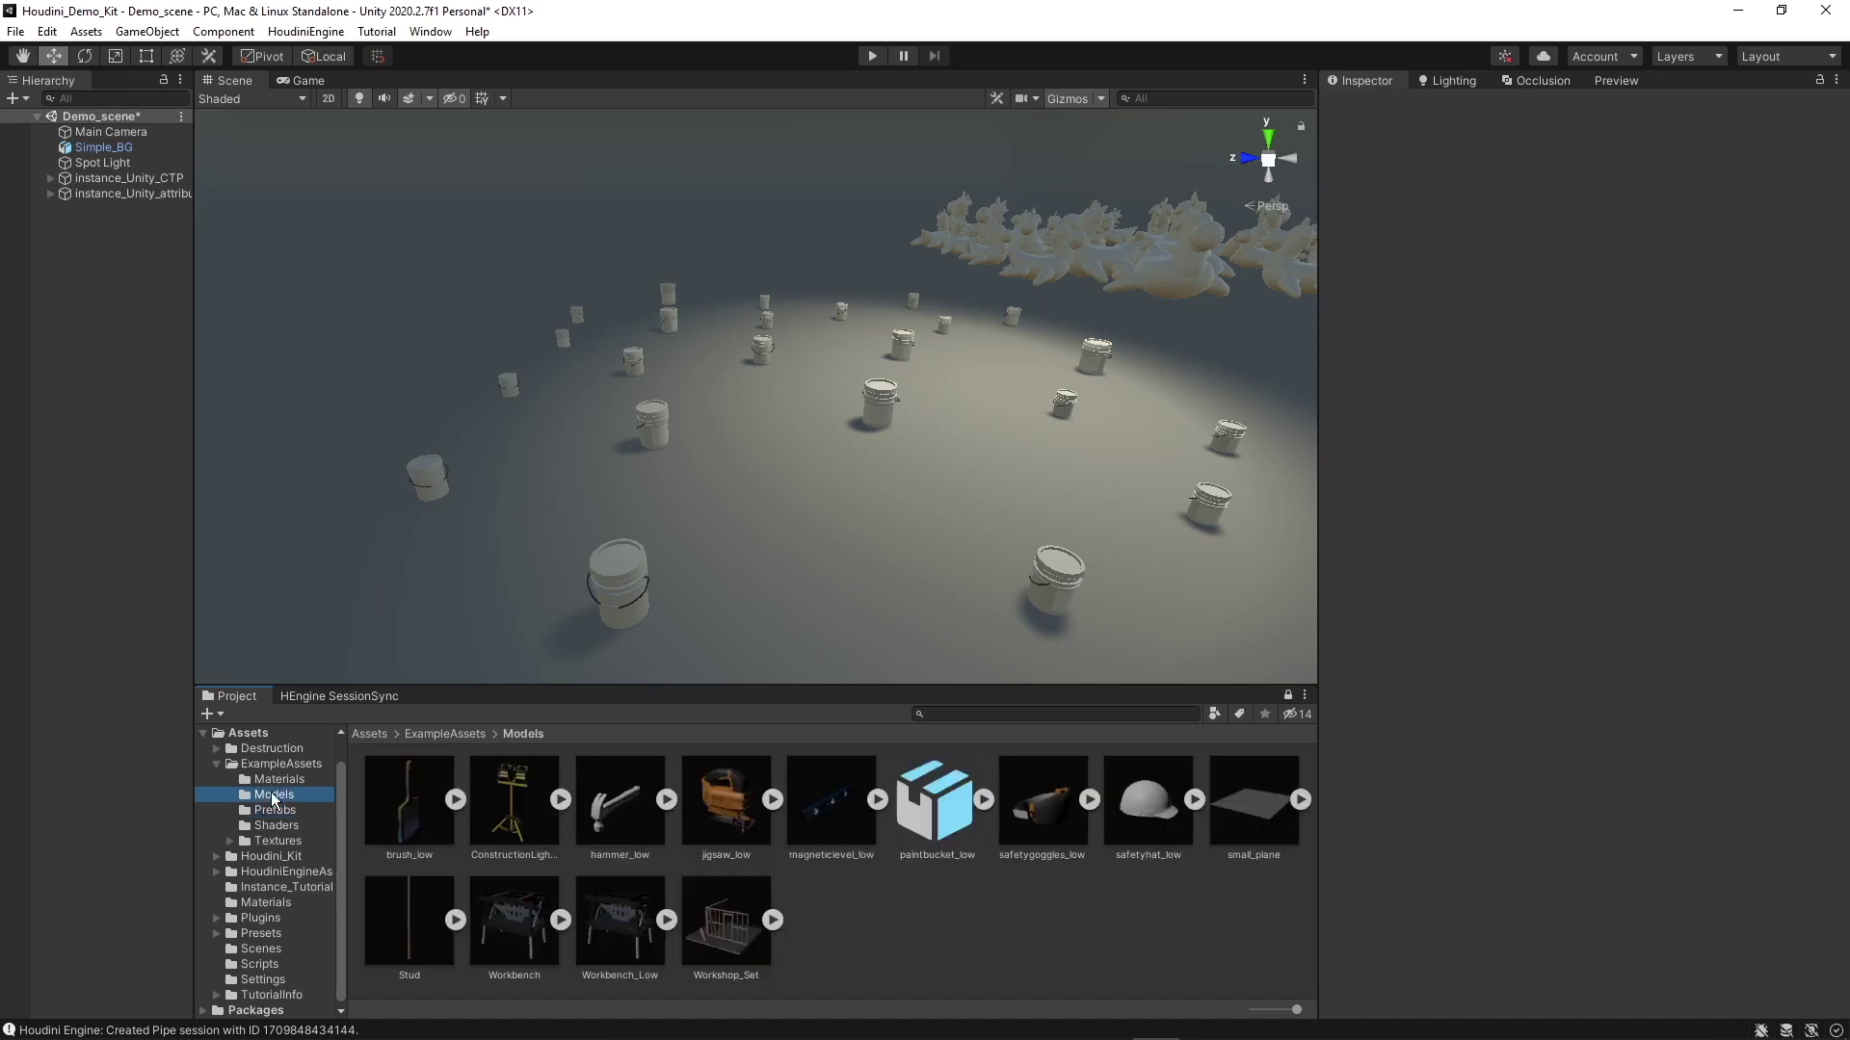
{"action": "left_click", "coordinate": [285, 811]}
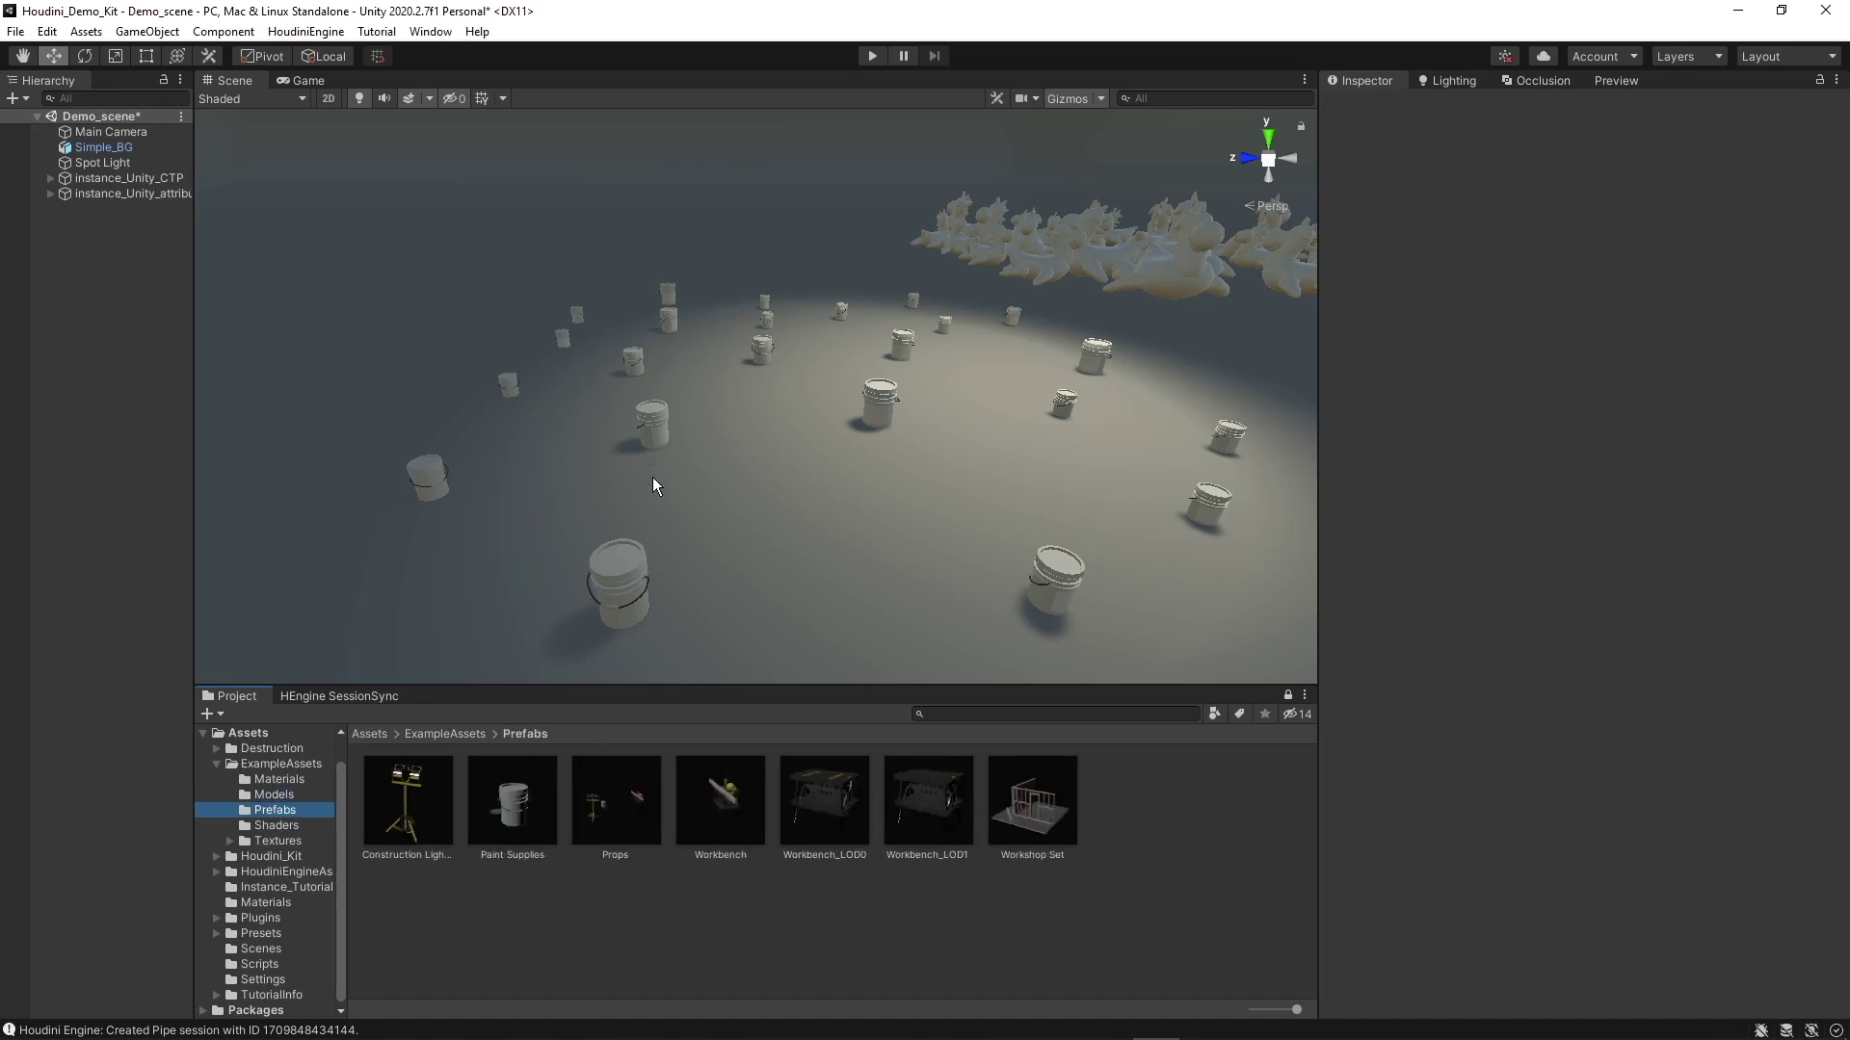
{"action": "left_click", "coordinate": [648, 428]}
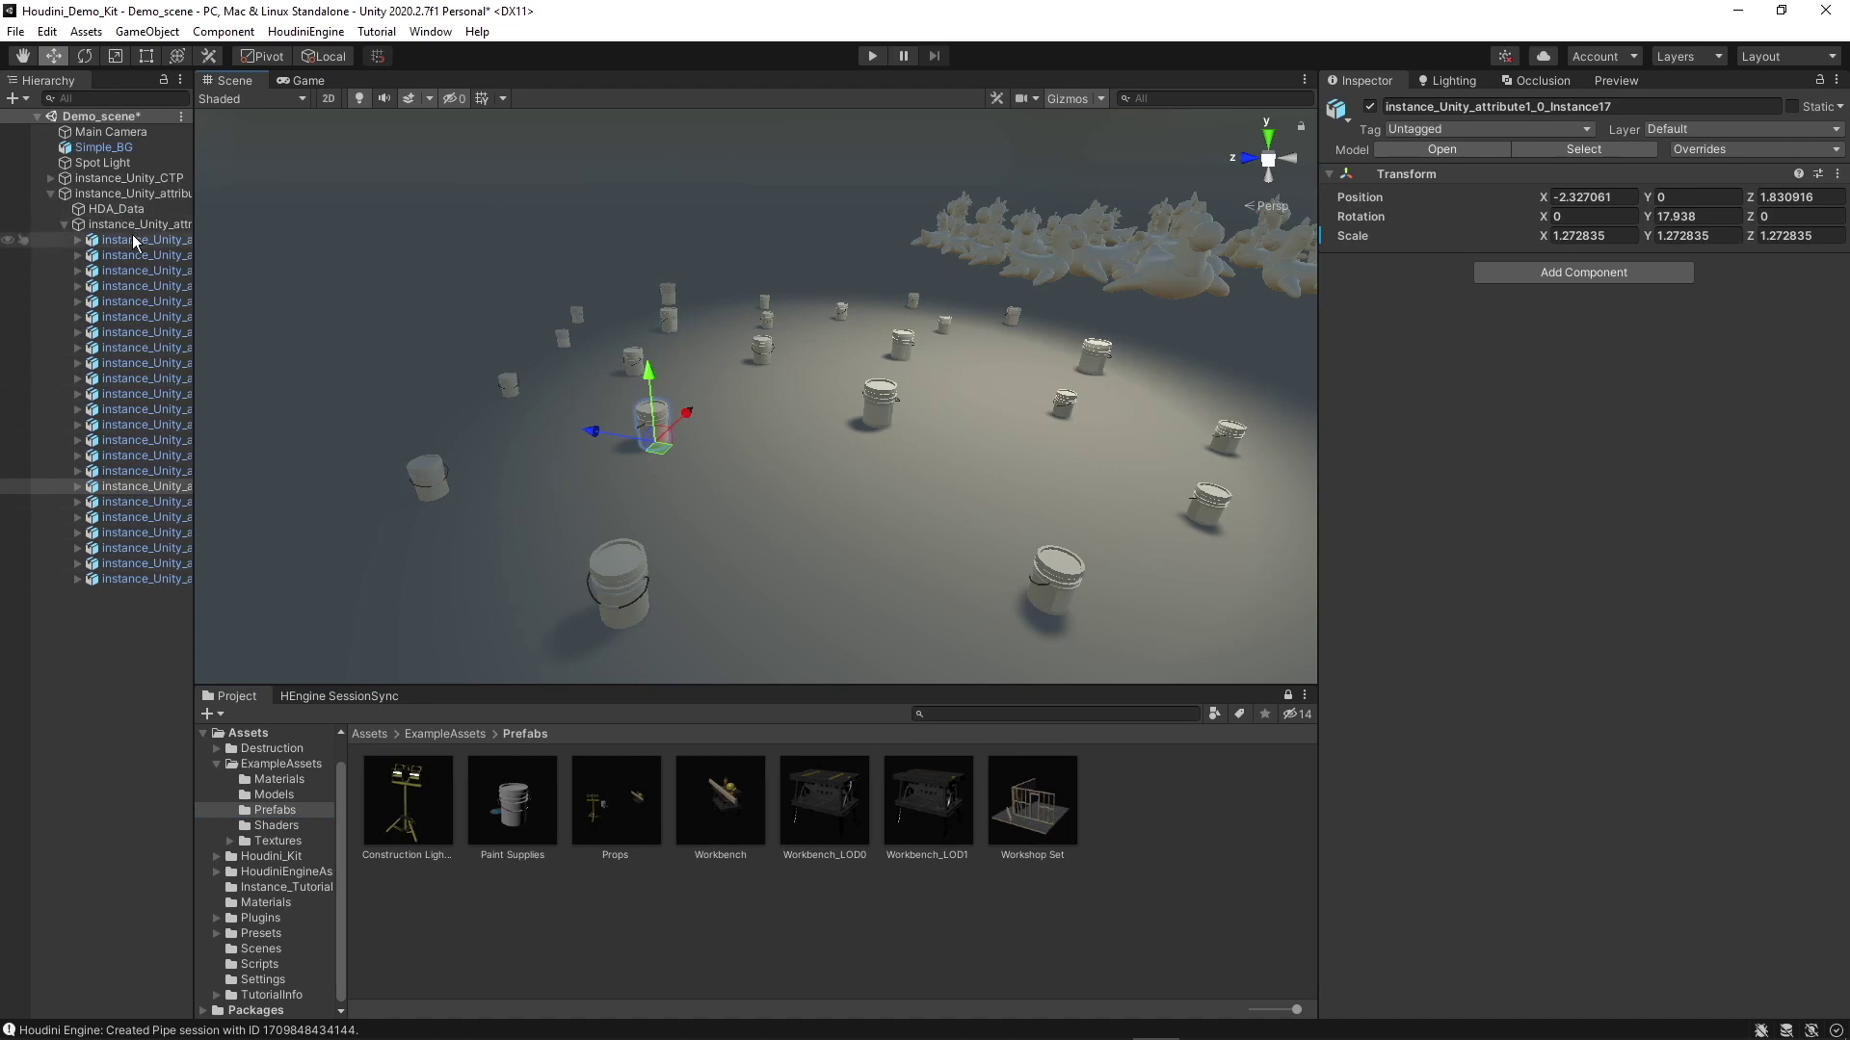
Assign the Paint Supplies prefab as the instanced game object of Element 0 in instance_Unity_attribute's instance inputs and check the instances.
{"action": "left_click", "coordinate": [120, 195]}
{"action": "key", "text": "f"}
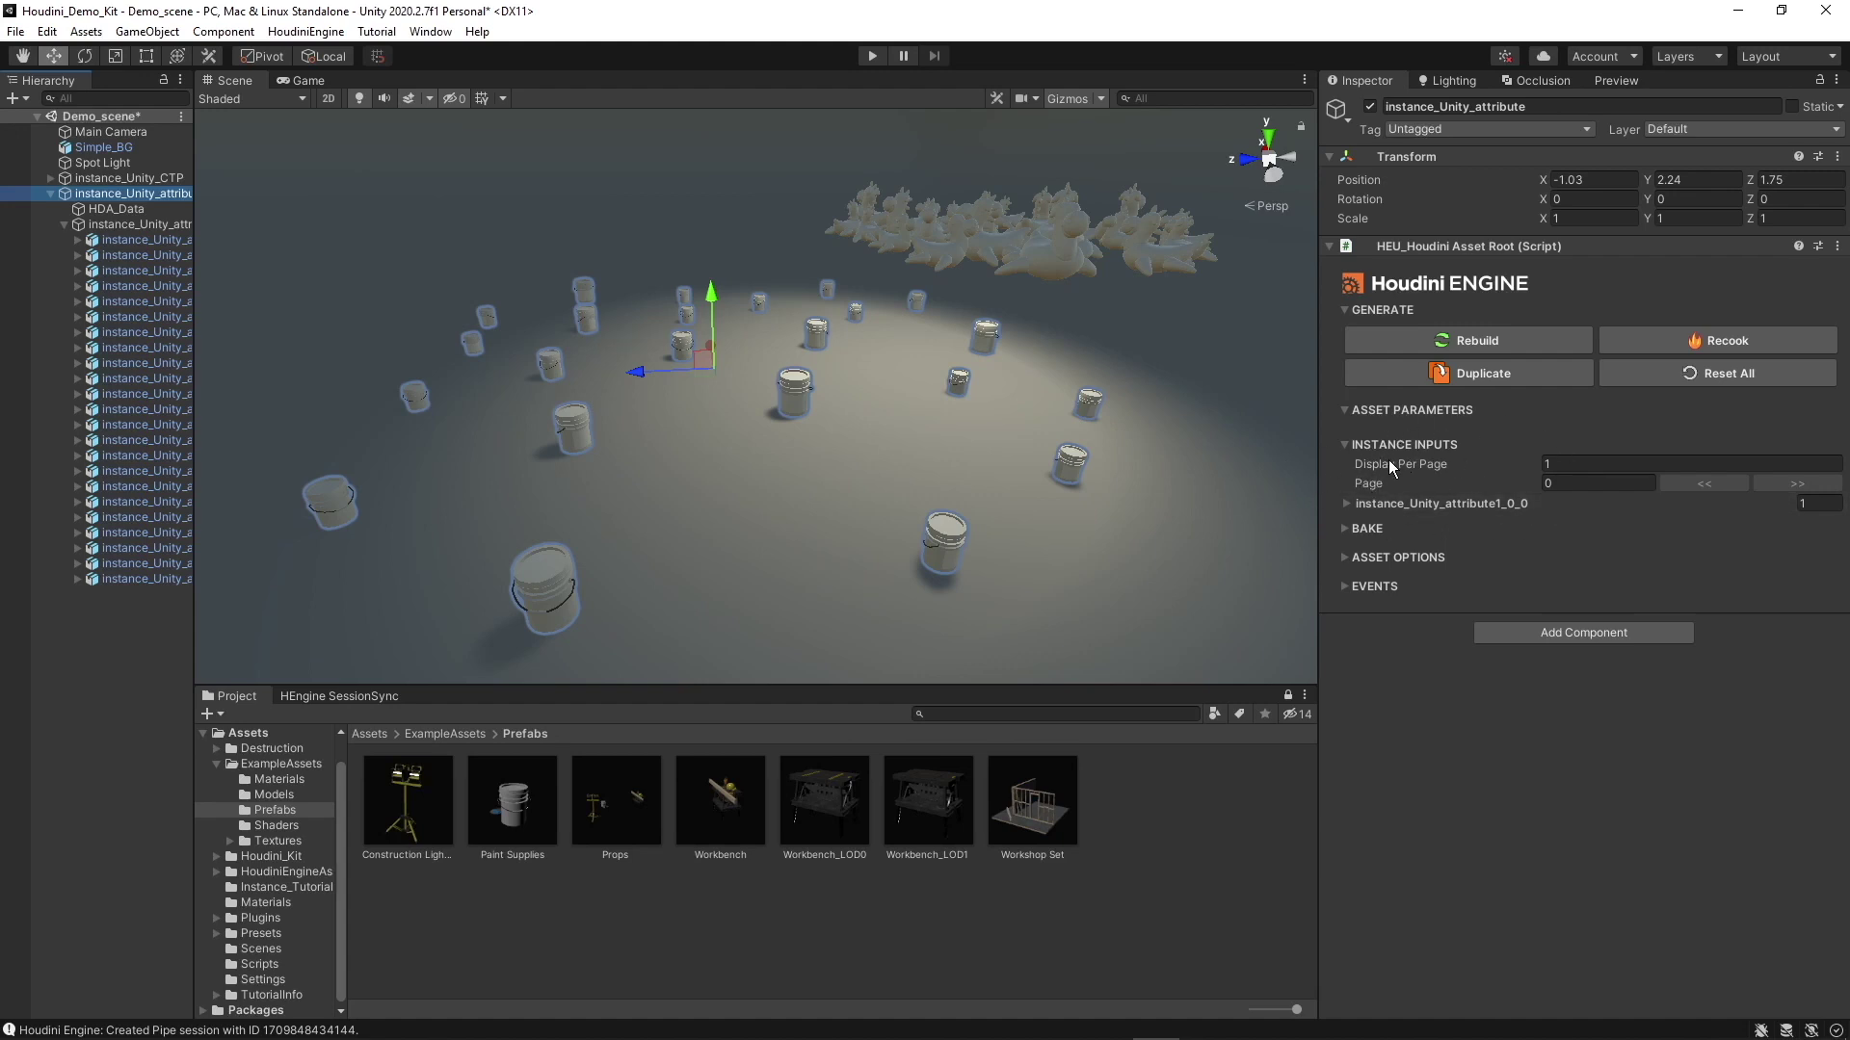
{"action": "left_click", "coordinate": [1344, 504]}
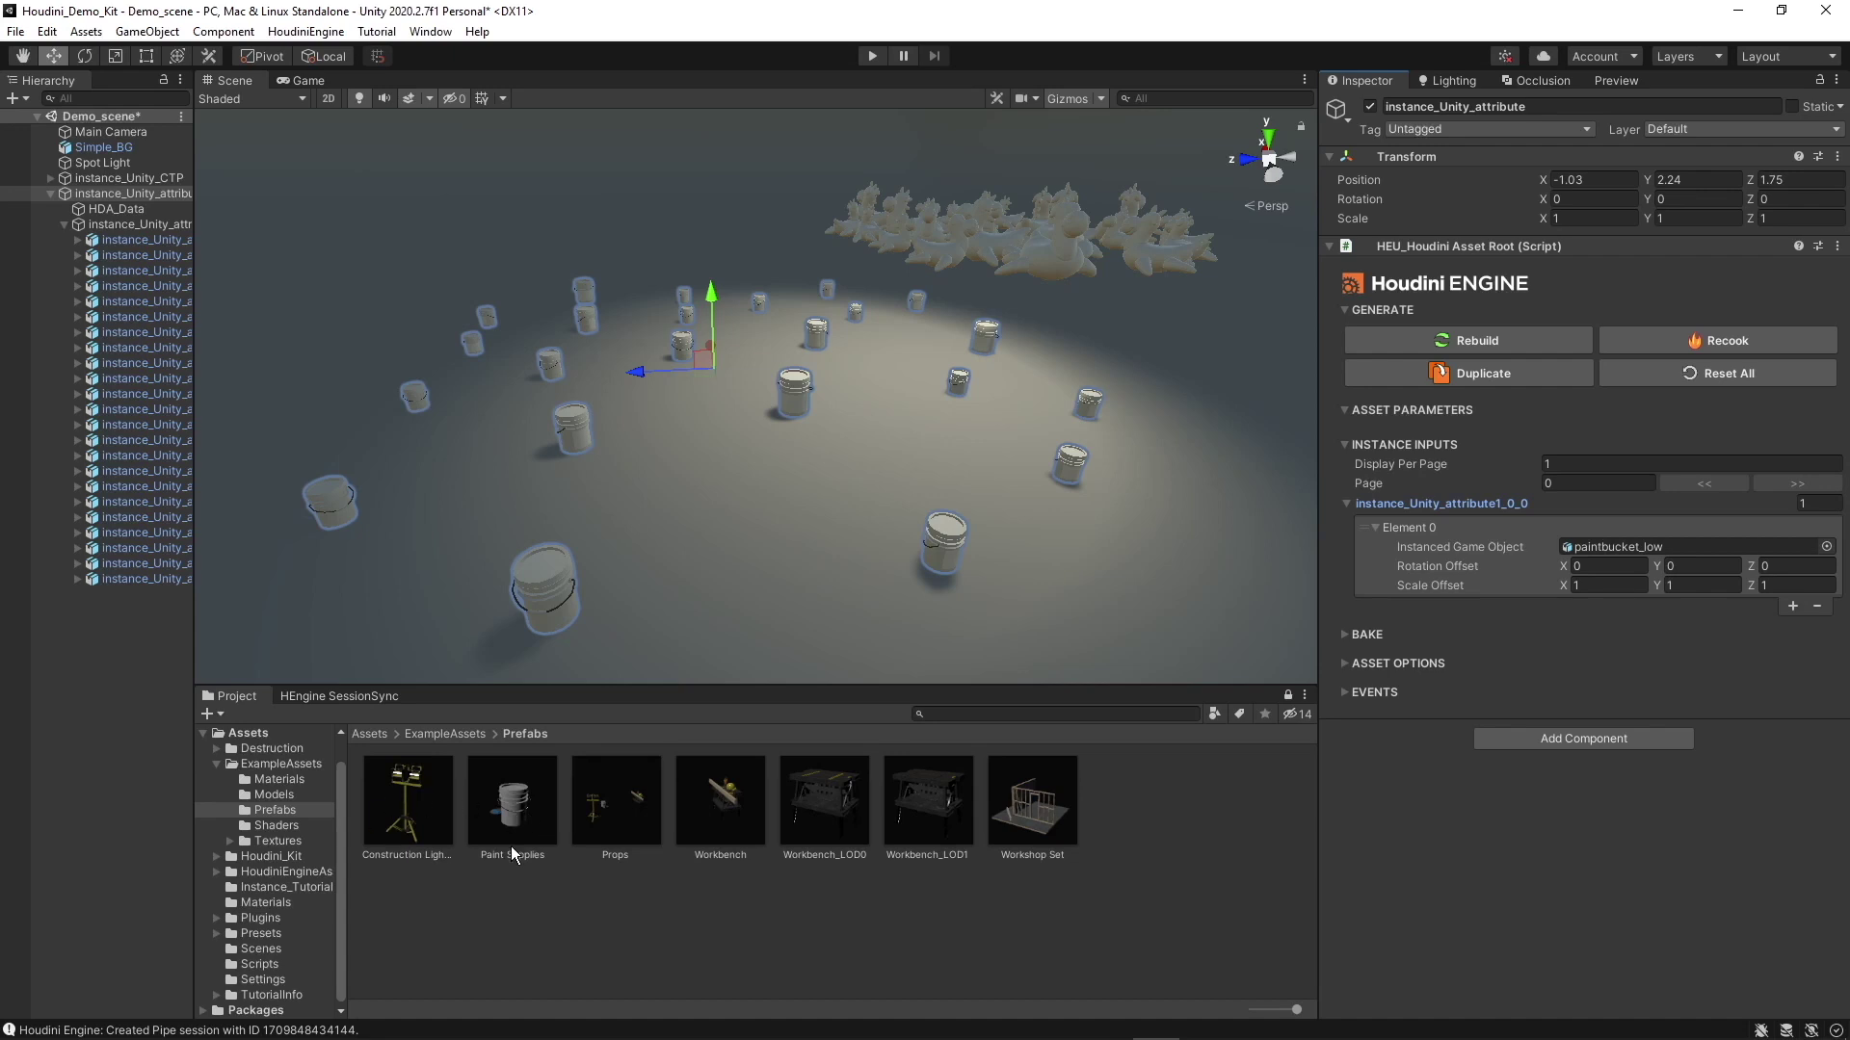
{"action": "mouse_move", "coordinate": [510, 846]}
{"action": "left_mouse_down"}
{"action": "mouse_move", "coordinate": [946, 803]}
{"action": "mouse_move", "coordinate": [1589, 554]}
{"action": "mouse_move", "coordinate": [1555, 551]}
{"action": "left_mouse_up"}
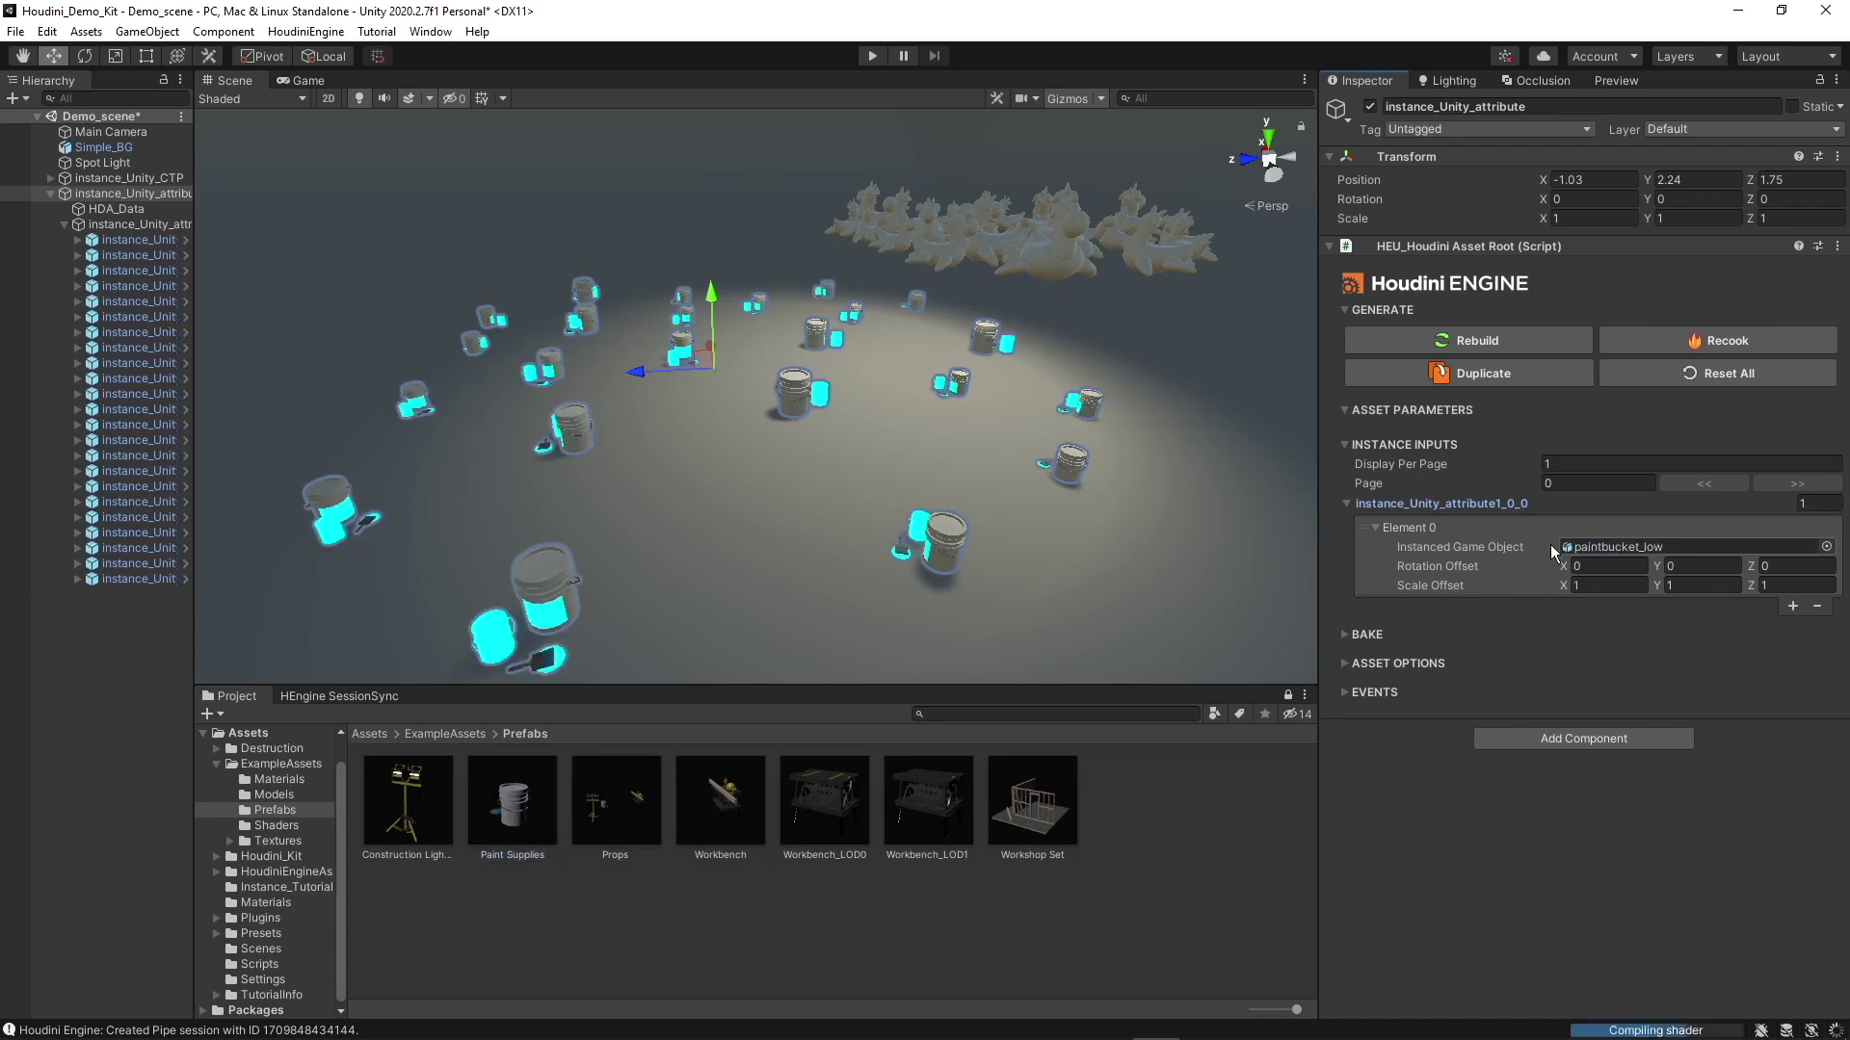
{"action": "left_click", "coordinate": [1148, 796]}
{"action": "mouse_move", "coordinate": [1108, 540]}
{"action": "left_mouse_down", "text": "alt"}
{"action": "mouse_move", "coordinate": [736, 400]}
{"action": "mouse_move", "coordinate": [460, 408]}
{"action": "mouse_move", "coordinate": [1113, 459]}
{"action": "mouse_move", "coordinate": [968, 494]}
{"action": "left_mouse_up", "text": "alt"}
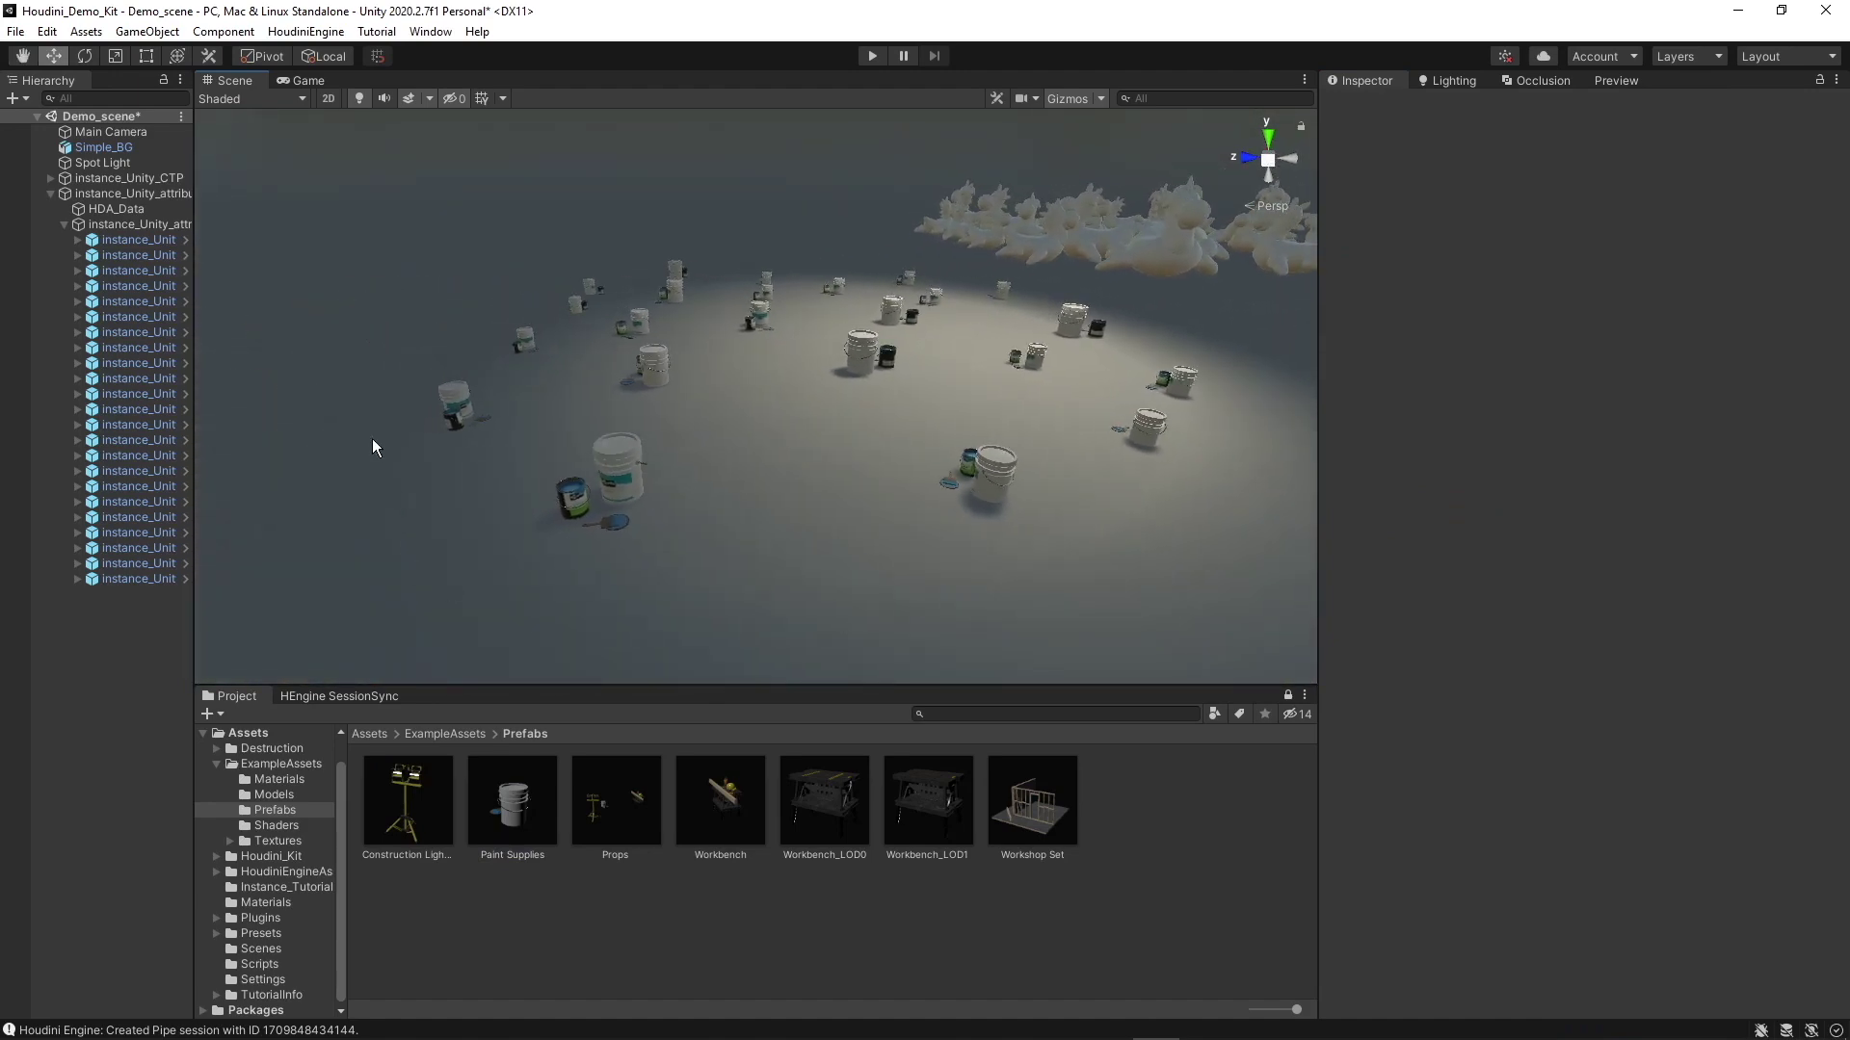
{"action": "left_click", "coordinate": [130, 192]}
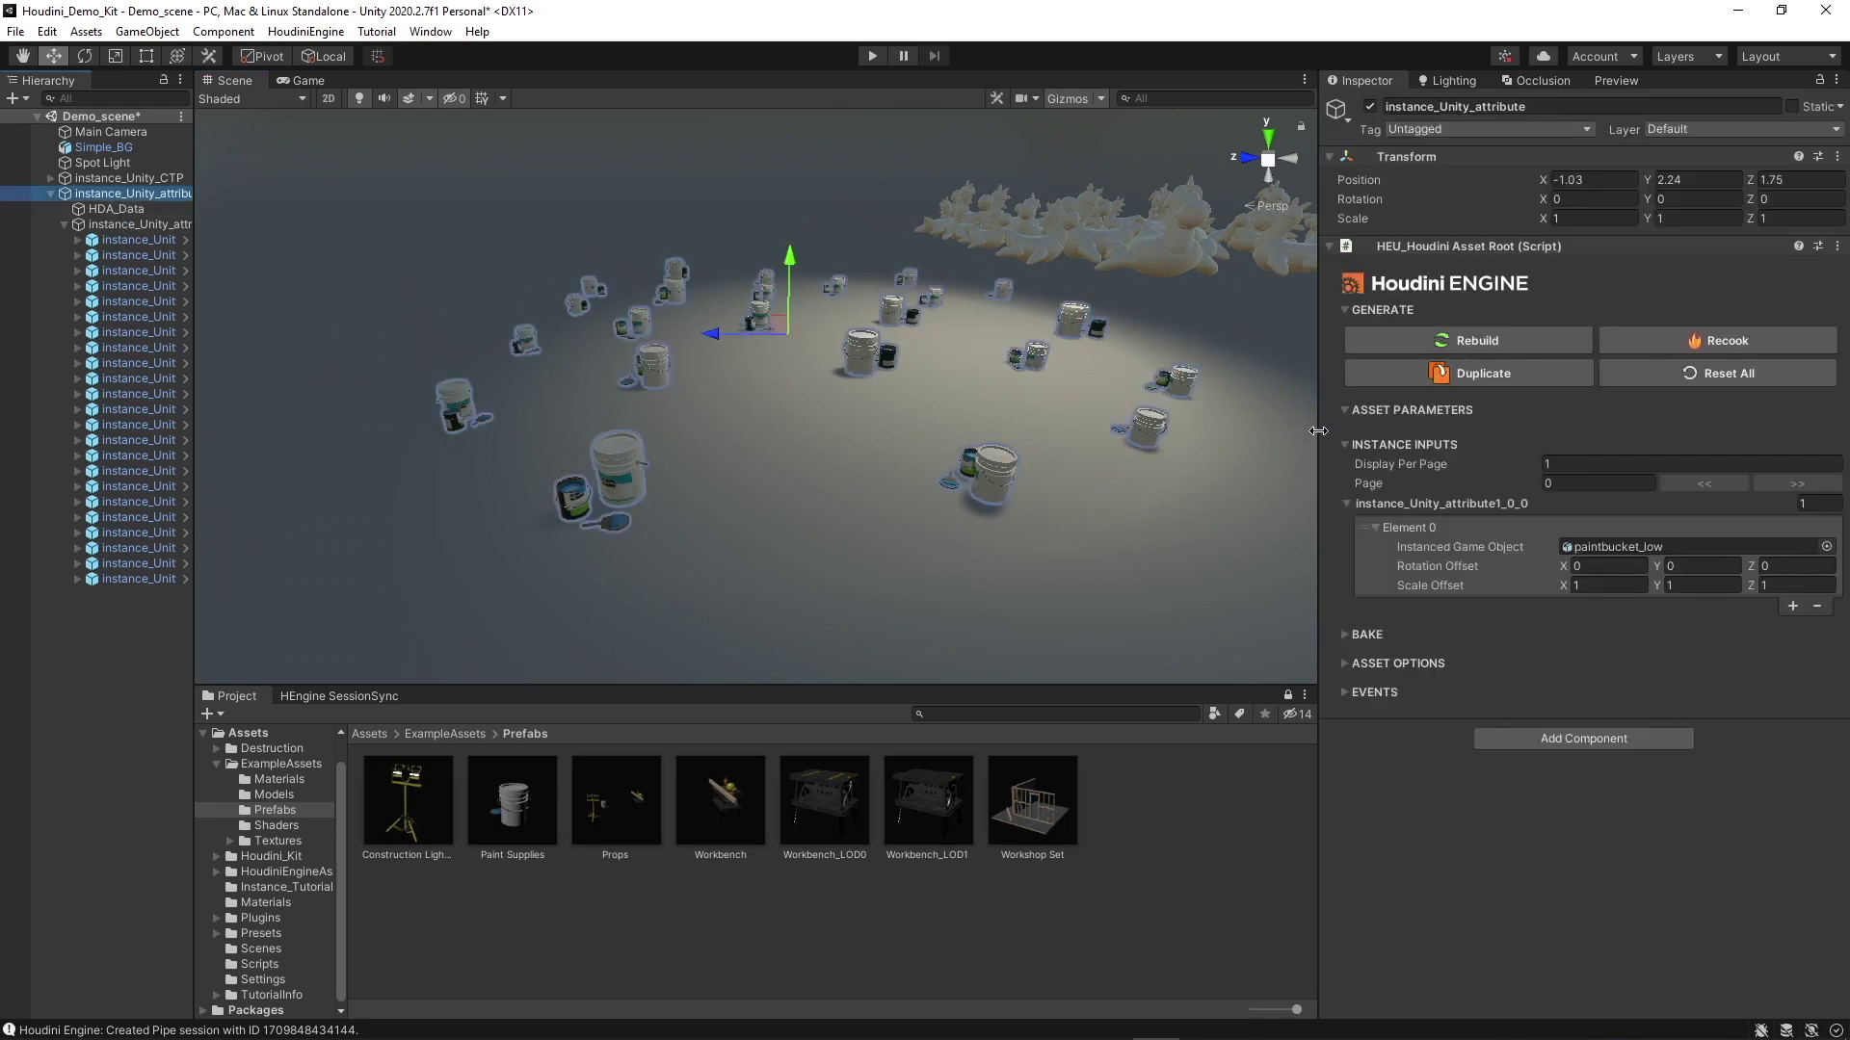
{"action": "mouse_move", "coordinate": [1305, 433]}
{"action": "left_mouse_down", "text": "alt"}
{"action": "mouse_move", "coordinate": [1143, 459]}
{"action": "mouse_move", "coordinate": [1136, 538]}
{"action": "left_mouse_up", "text": "alt"}
{"action": "left_click", "coordinate": [1154, 788]}
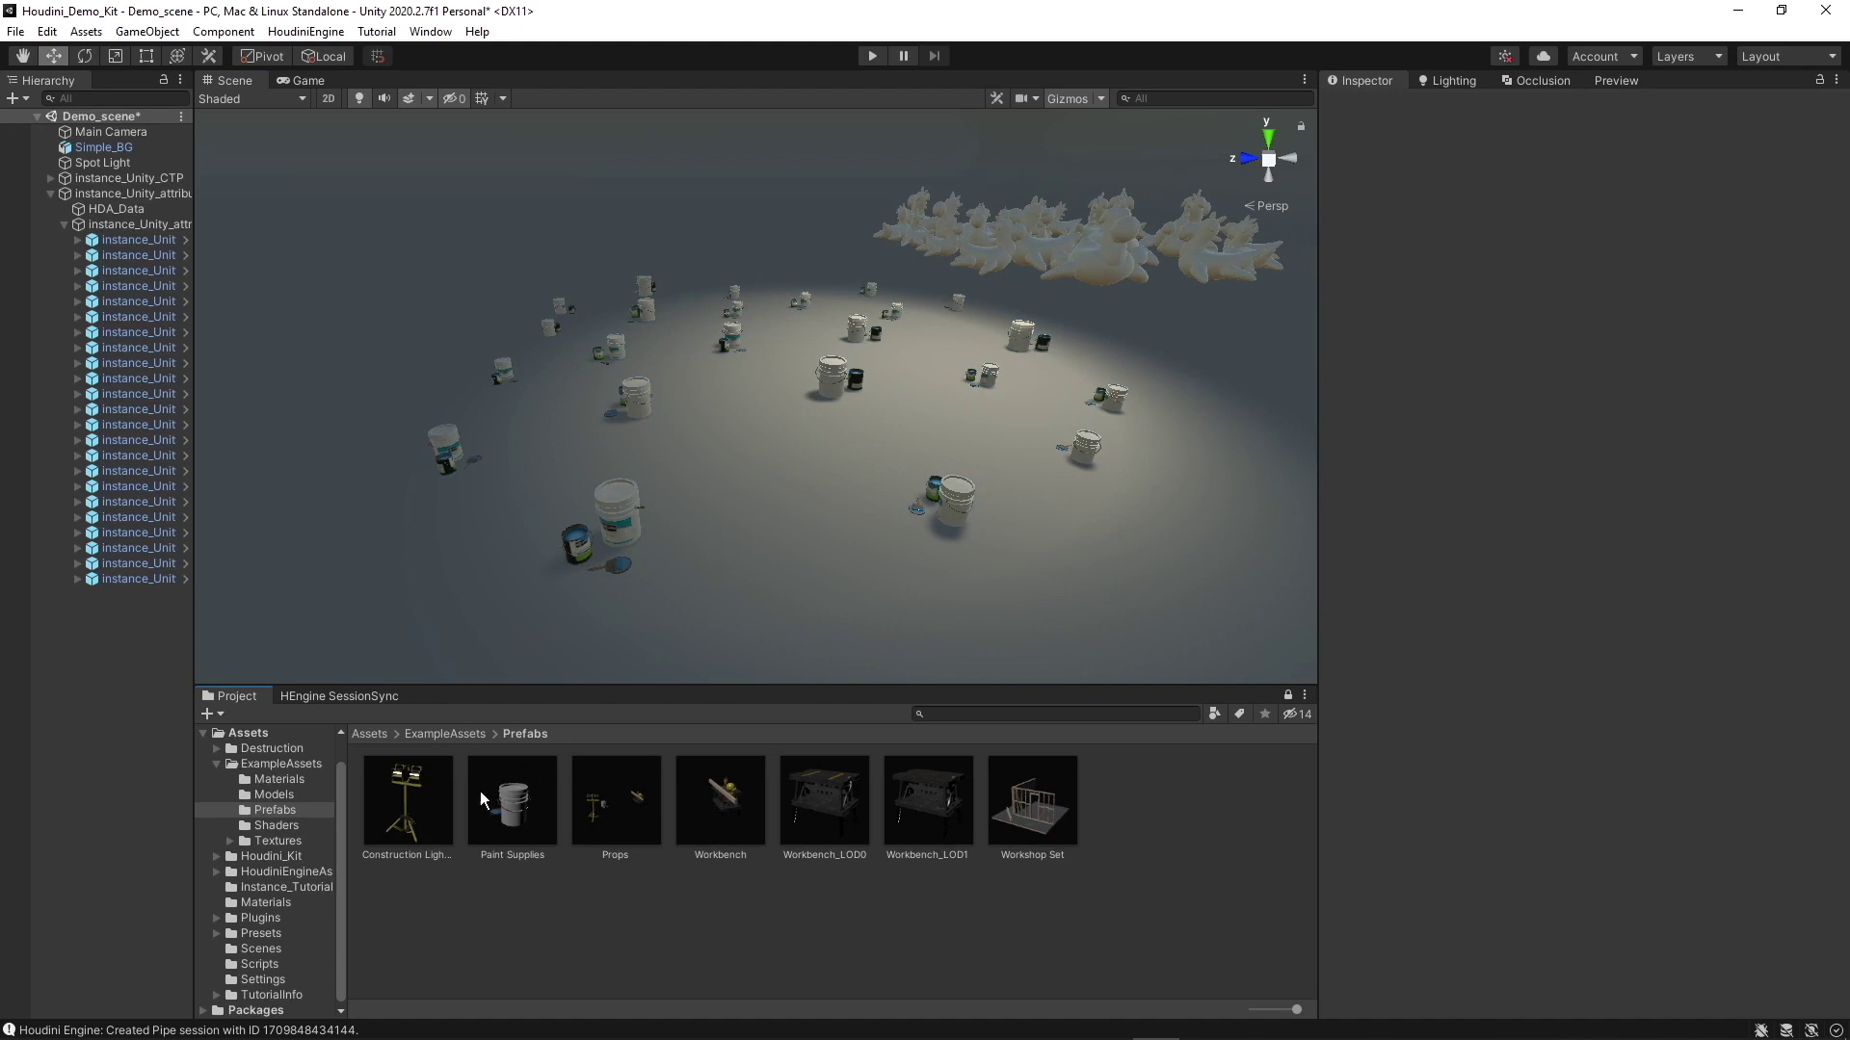
Try out the Construction Light Low prefab among the buckets in the scene and delete it again.
{"action": "left_click_drag", "start_coordinate": [413, 837], "coordinate": [738, 463]}
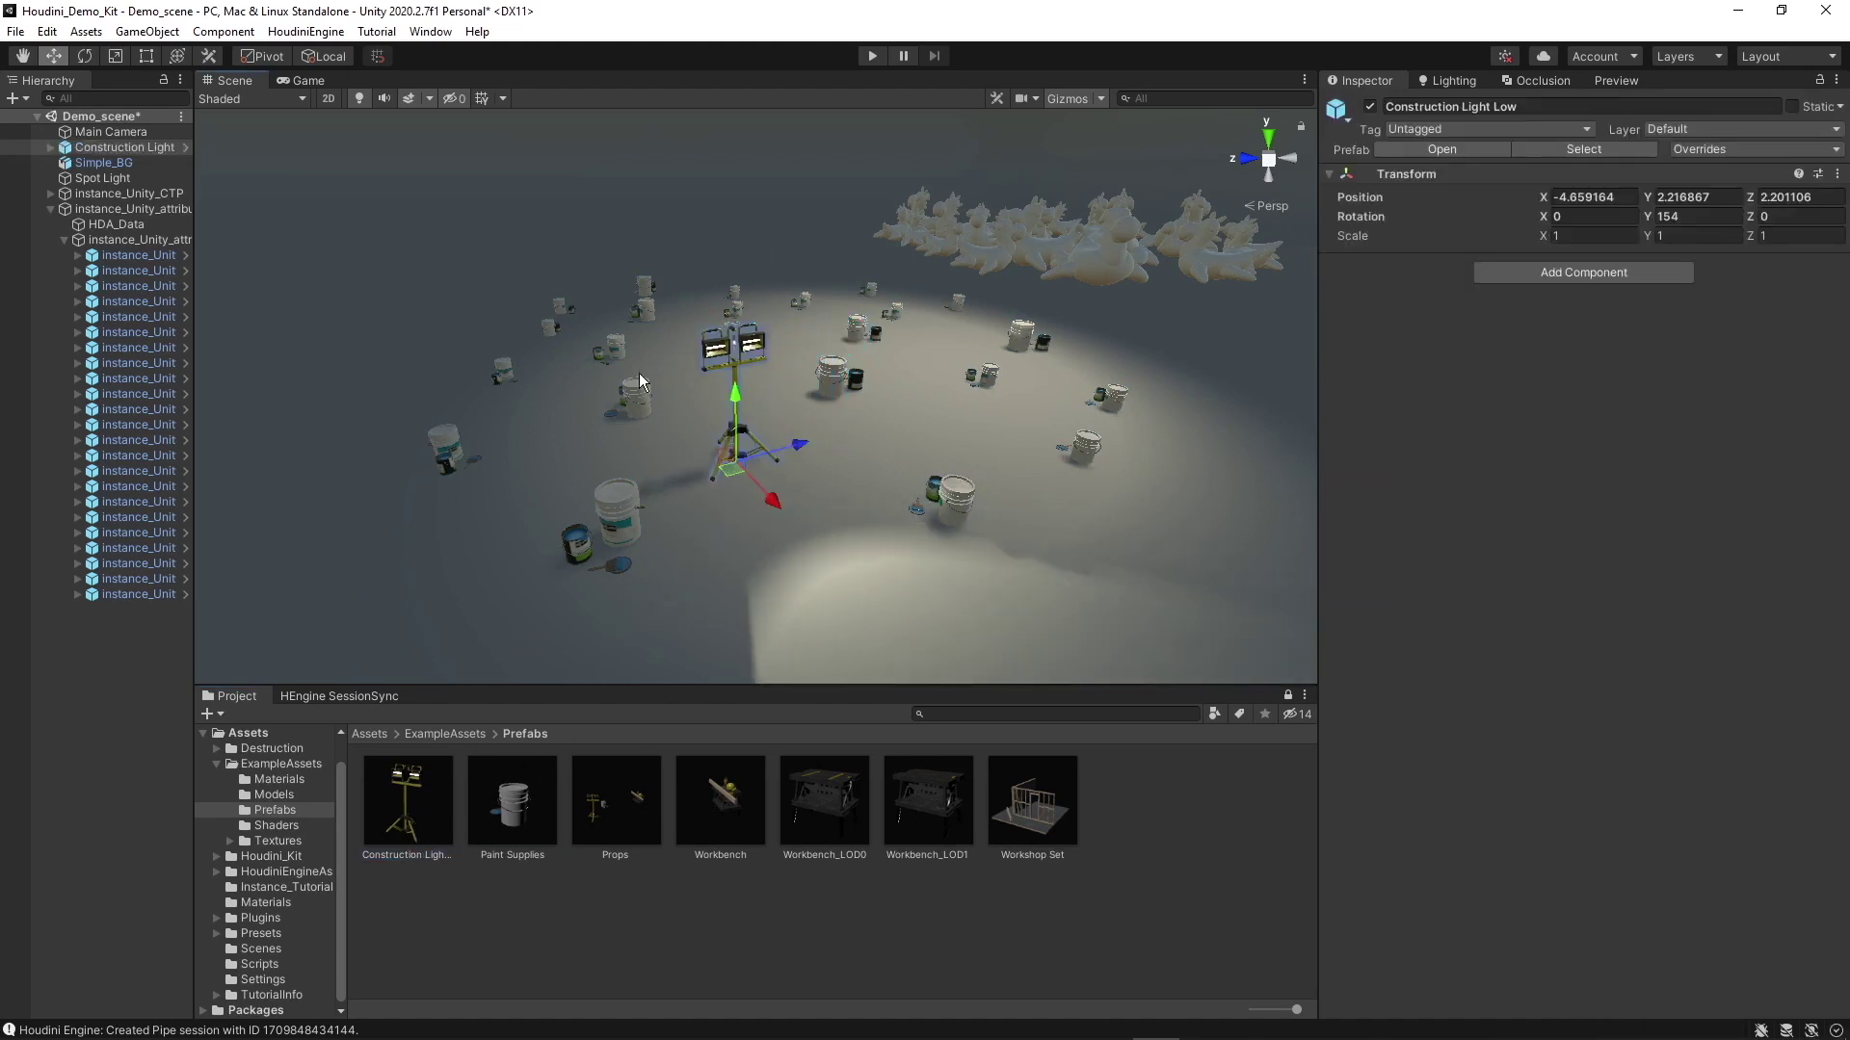
{"action": "left_click_drag", "start_coordinate": [639, 373], "coordinate": [837, 375], "text": "alt"}
{"action": "key", "text": "Delete"}
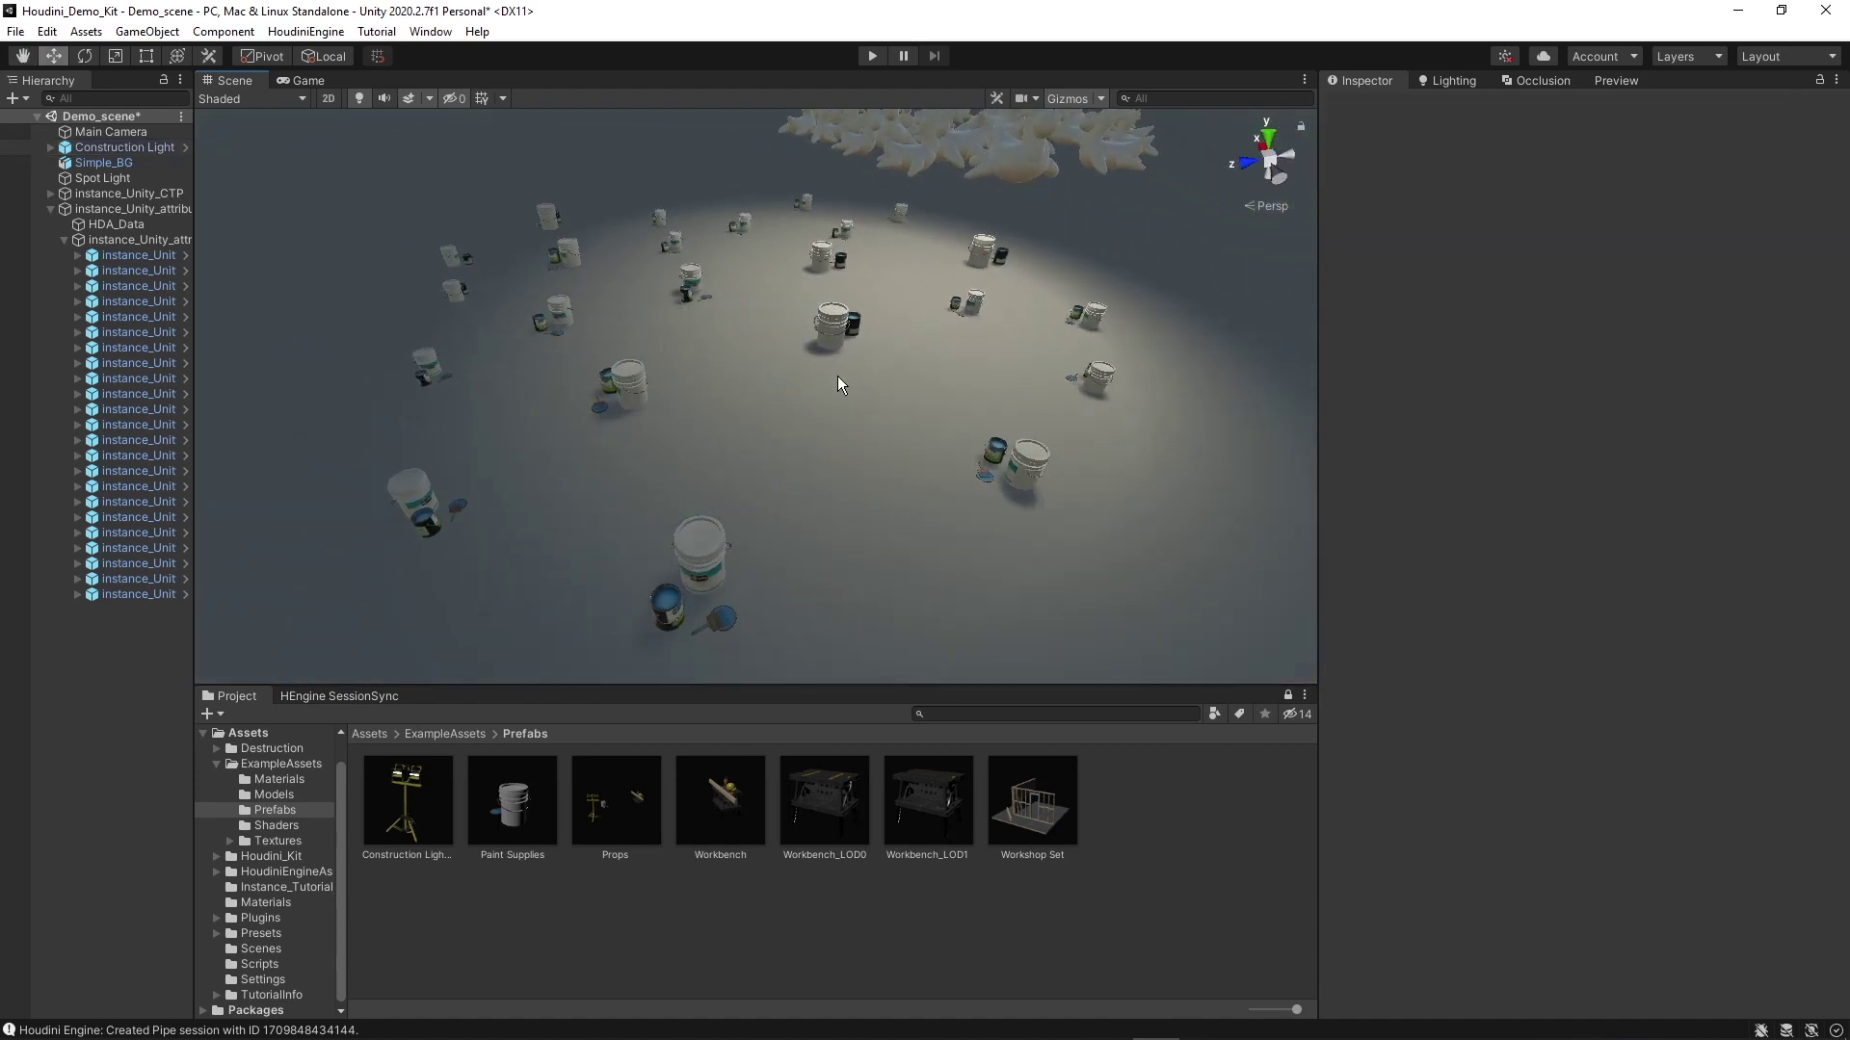
Copy the asset path of the Construction Light Low prefab.
{"action": "right_click", "coordinate": [414, 830]}
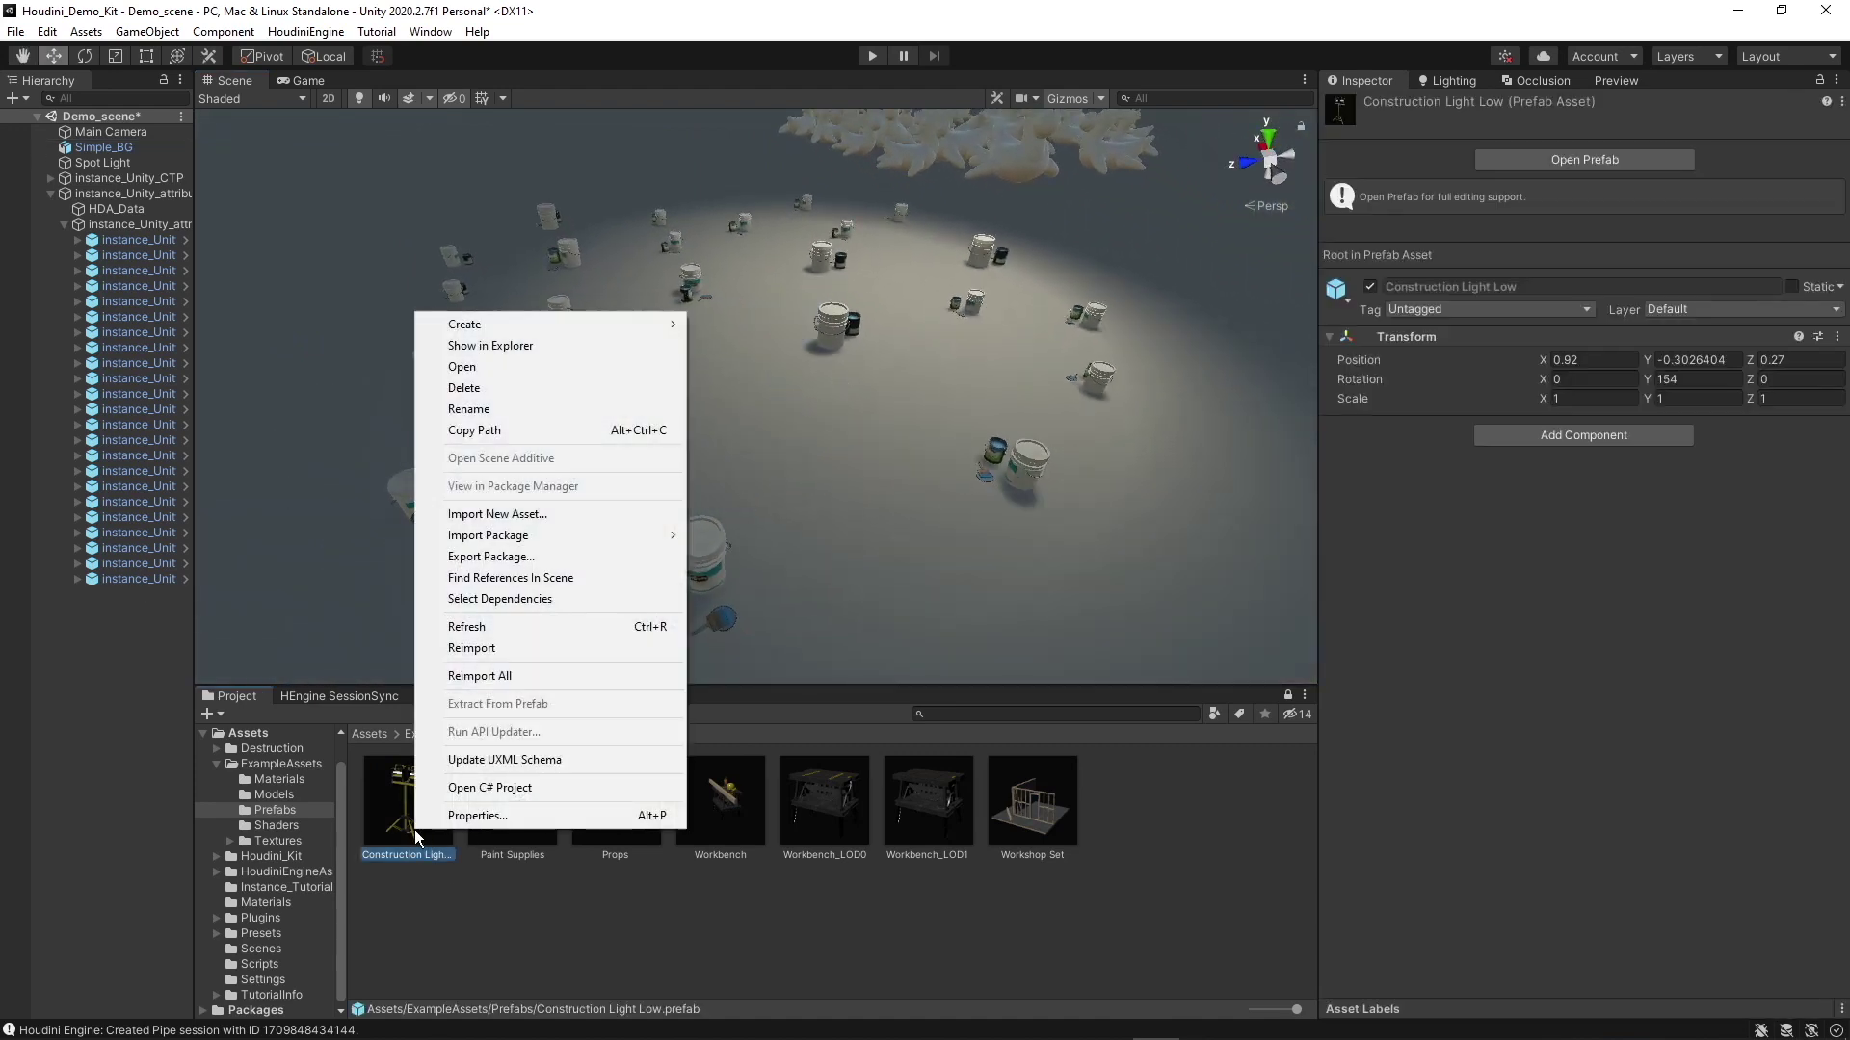
{"action": "left_click", "coordinate": [483, 431]}
{"action": "left_click", "coordinate": [1177, 831]}
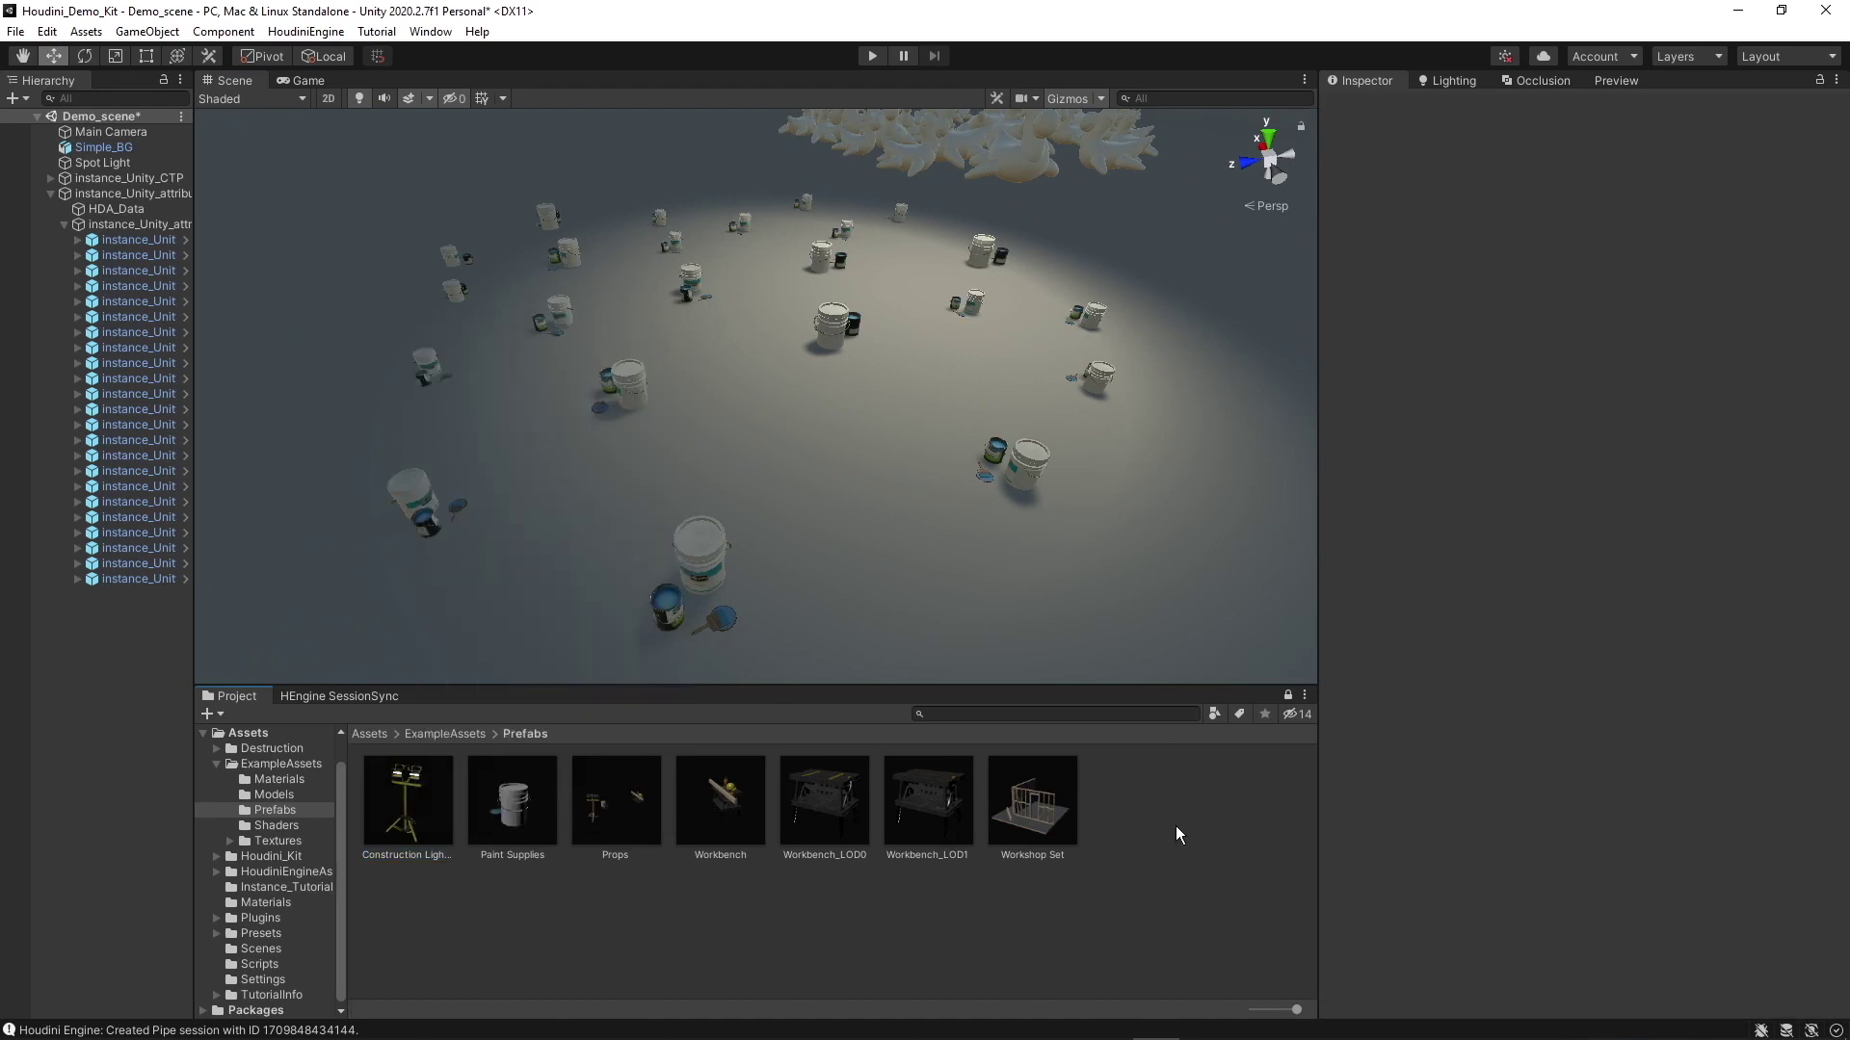
Switch to Houdini, add an Attribute Randomize node fed by scatteralign1, display it and place it beside attribcreate1.
{"action": "key", "text": "alt+Tab"}
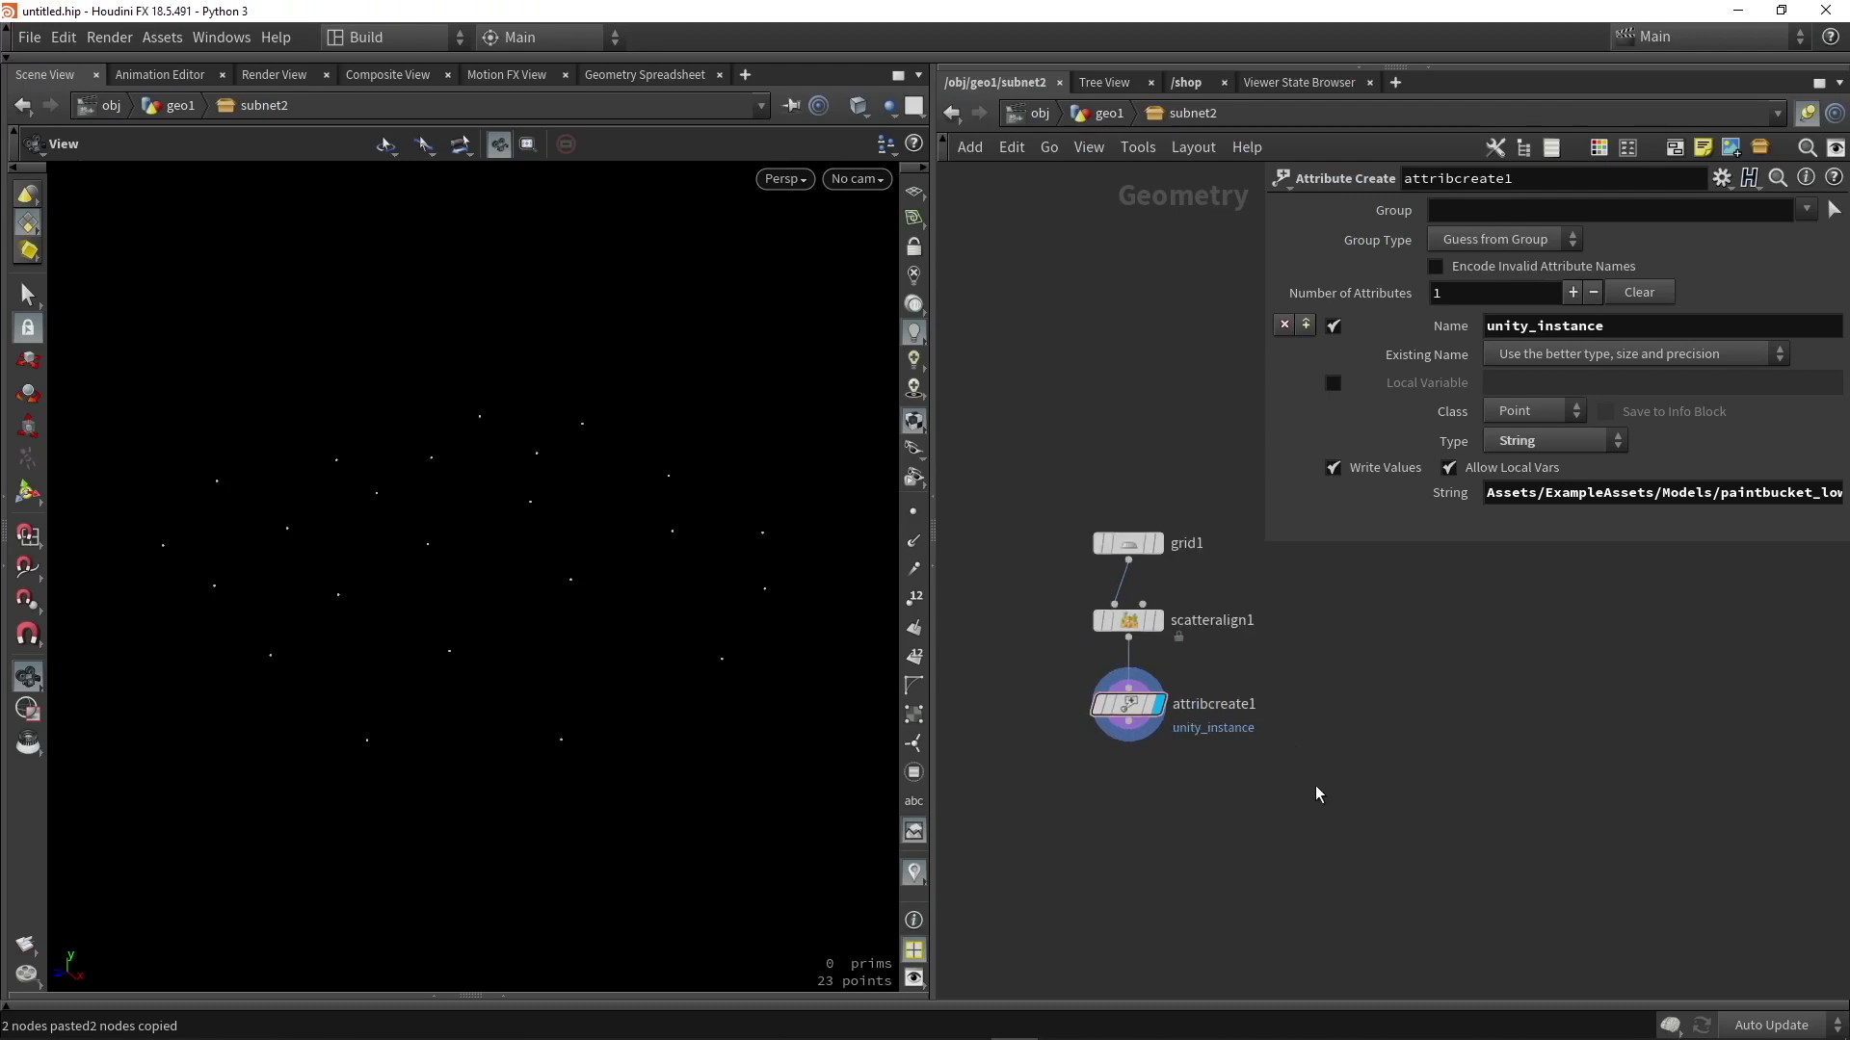
{"action": "key", "text": "Tab"}
{"action": "type", "text": "attribrand"}
{"action": "key", "text": "Return"}
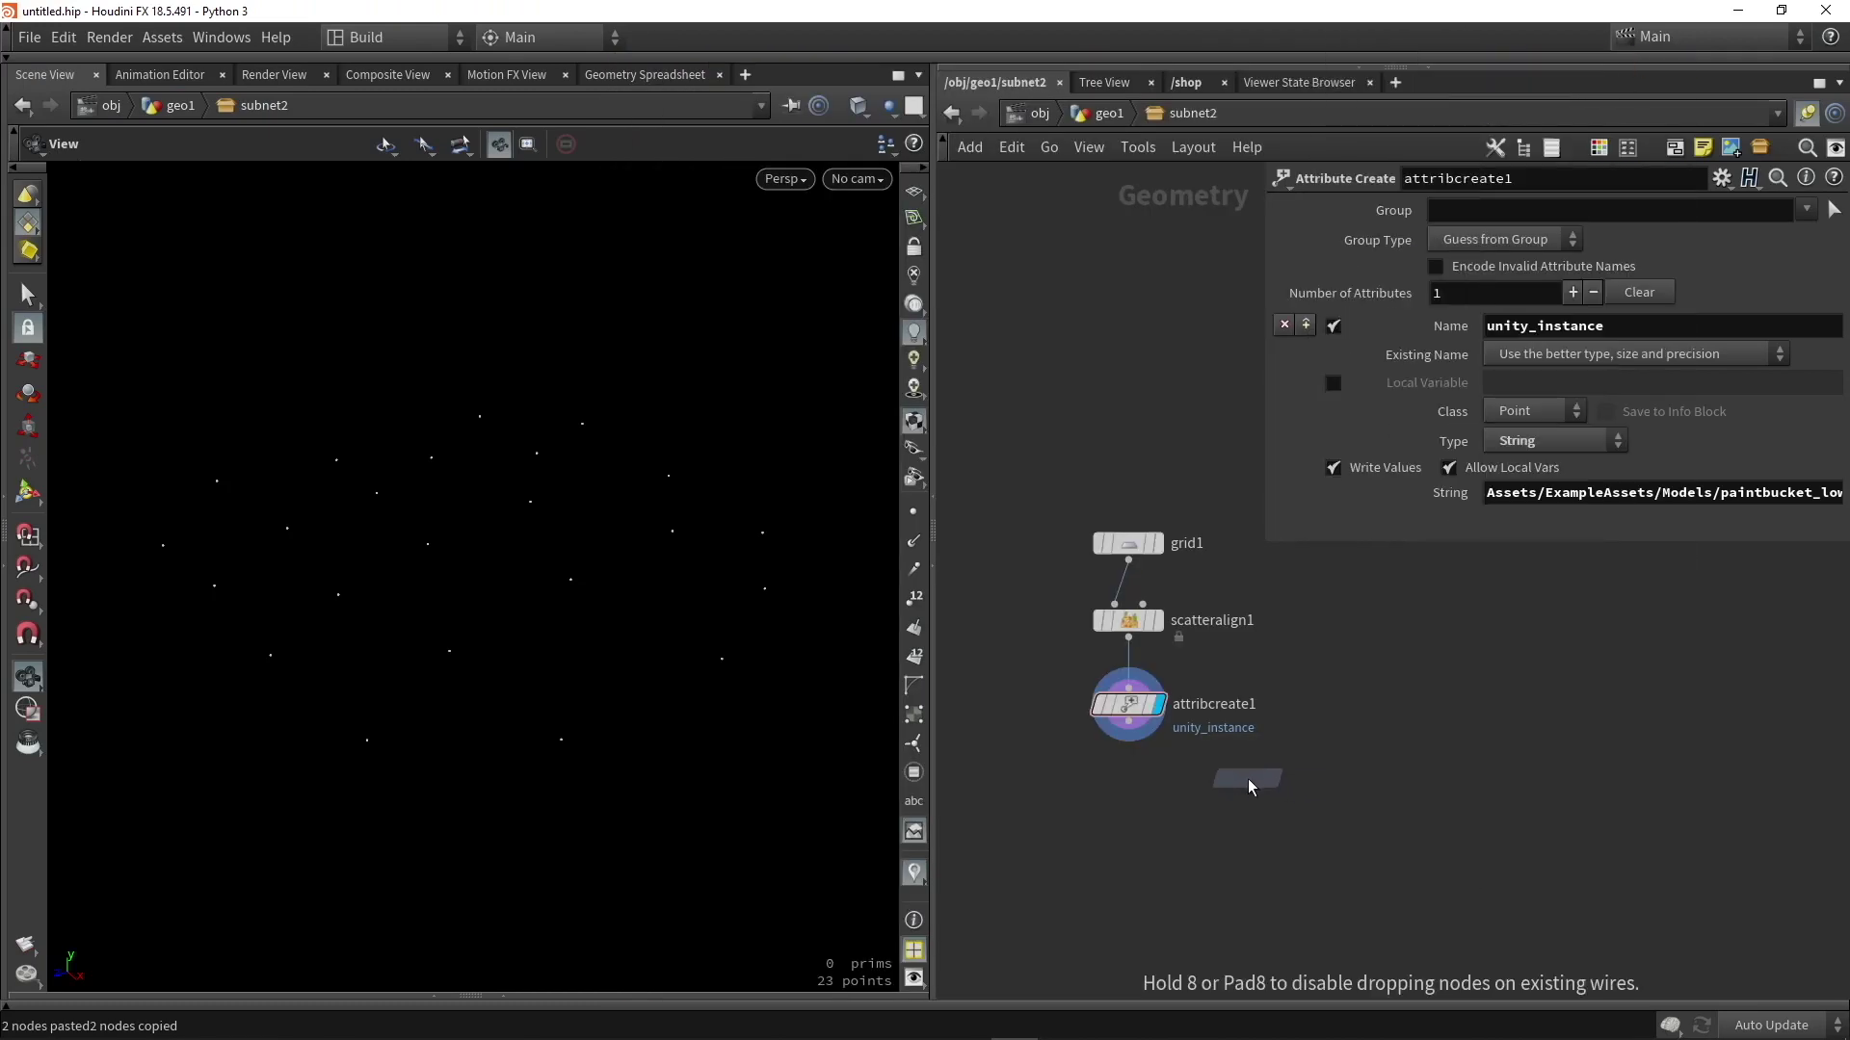
{"action": "left_click", "coordinate": [1246, 779]}
{"action": "scroll", "coordinate": [1160, 670], "scroll_direction": "up", "scroll_amount": 5}
{"action": "left_click_drag", "start_coordinate": [1095, 603], "coordinate": [1358, 807]}
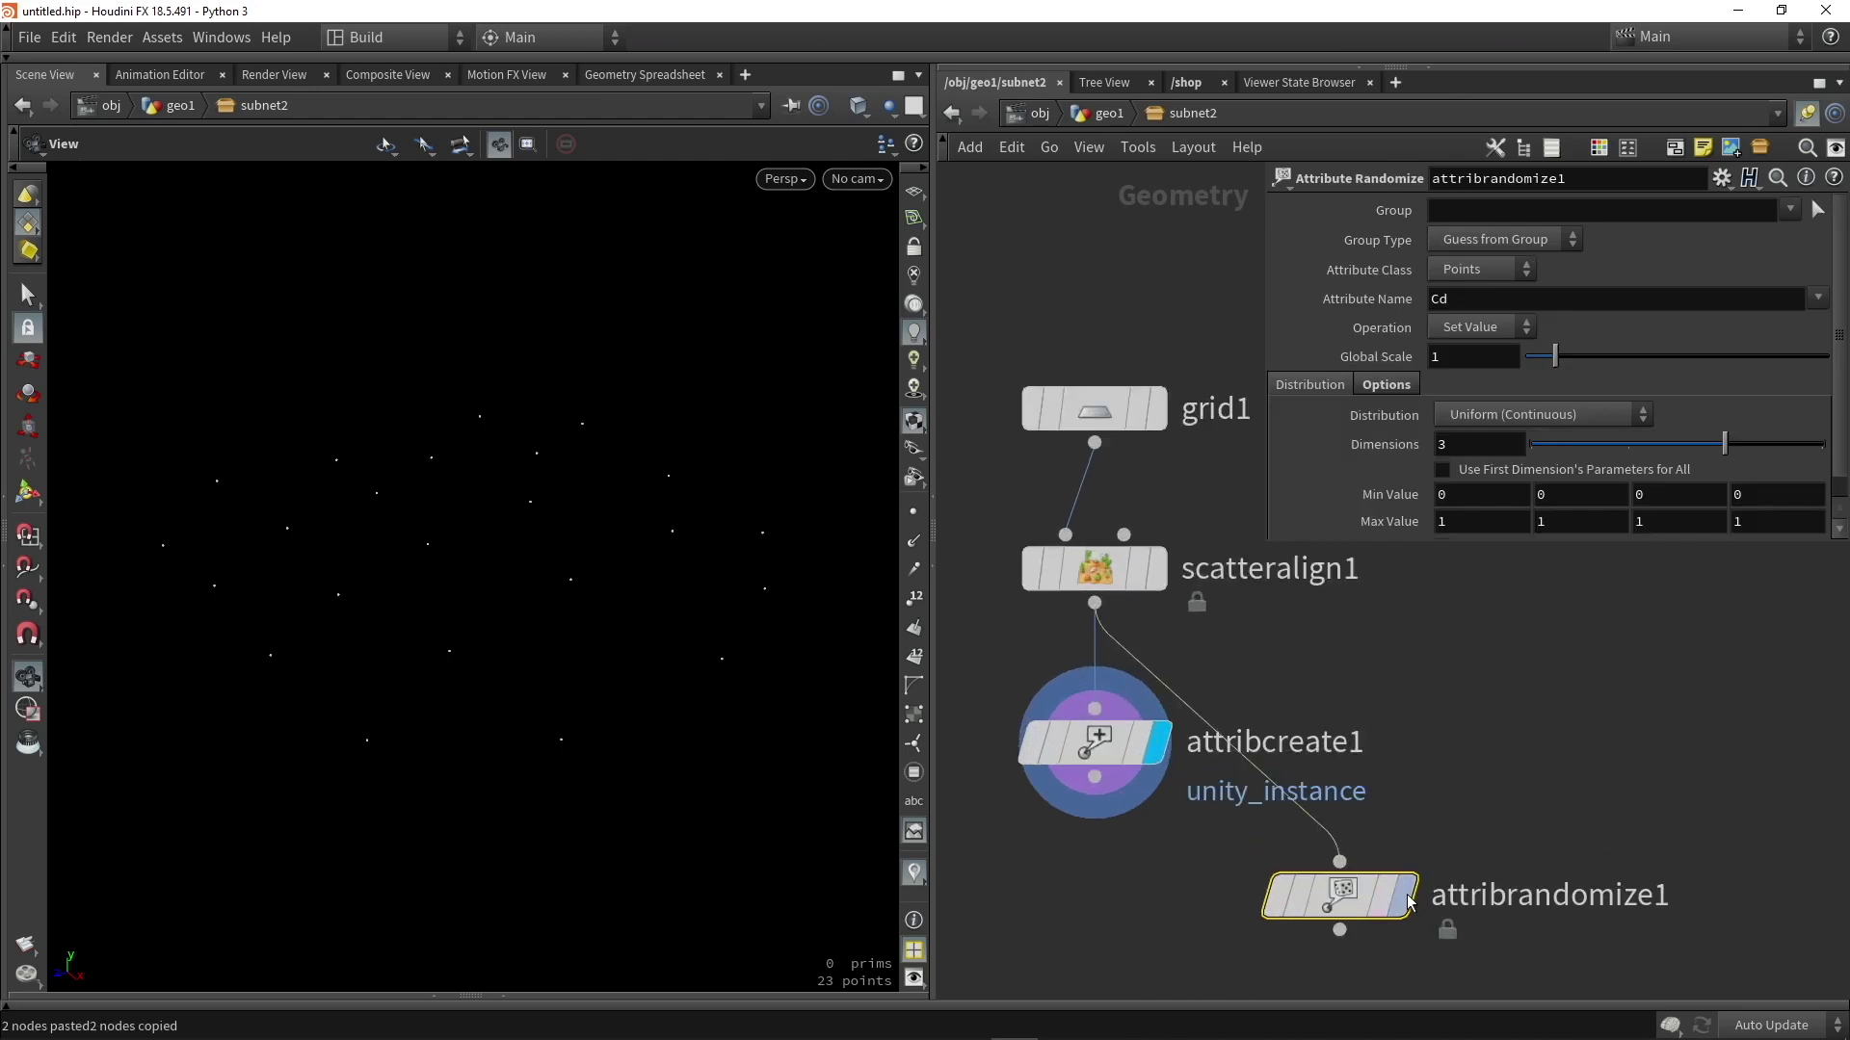
{"action": "left_click_drag", "start_coordinate": [1324, 905], "coordinate": [1430, 751]}
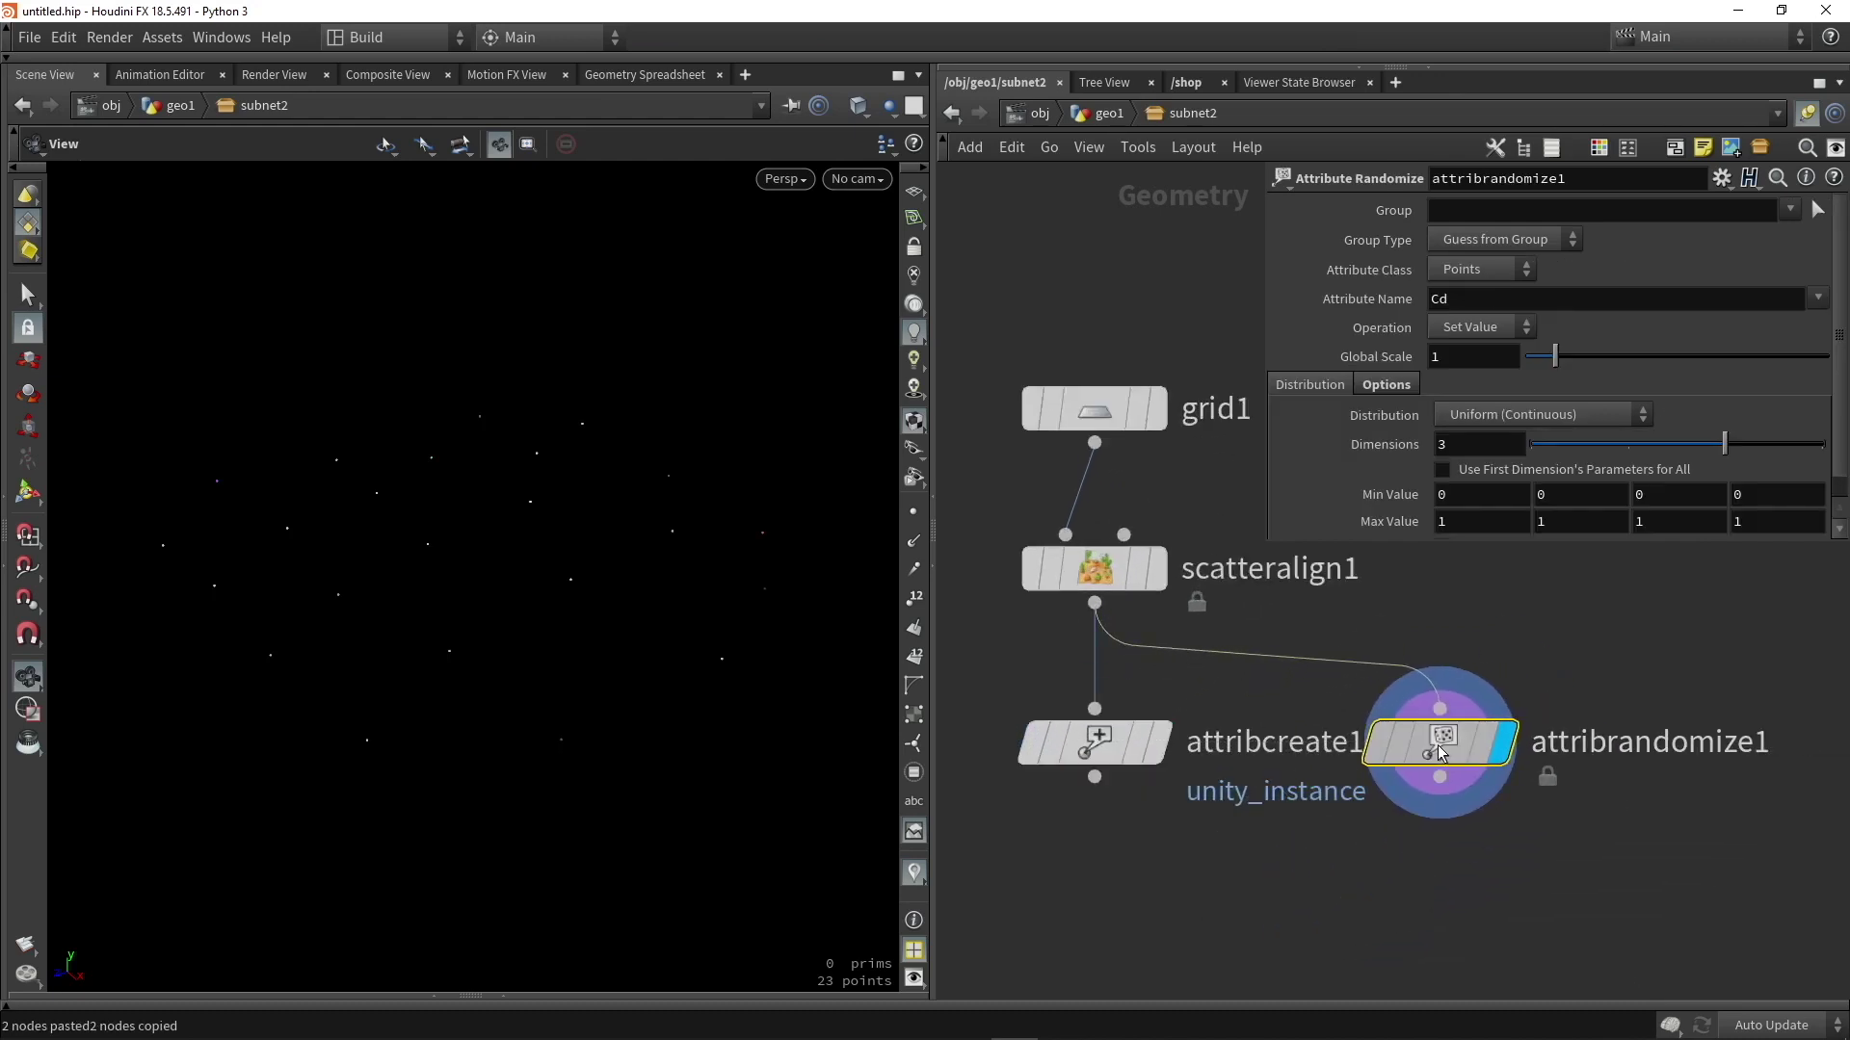
Arrange attribcreate1 and attribrandomize1 symmetrically below scatteralign1 and select attribrandomize1 alone.
{"action": "scroll", "coordinate": [1307, 849], "scroll_direction": "down", "scroll_amount": 3}
{"action": "left_click_drag", "start_coordinate": [1451, 878], "coordinate": [1142, 737]}
{"action": "left_click_drag", "start_coordinate": [1394, 800], "coordinate": [1271, 799]}
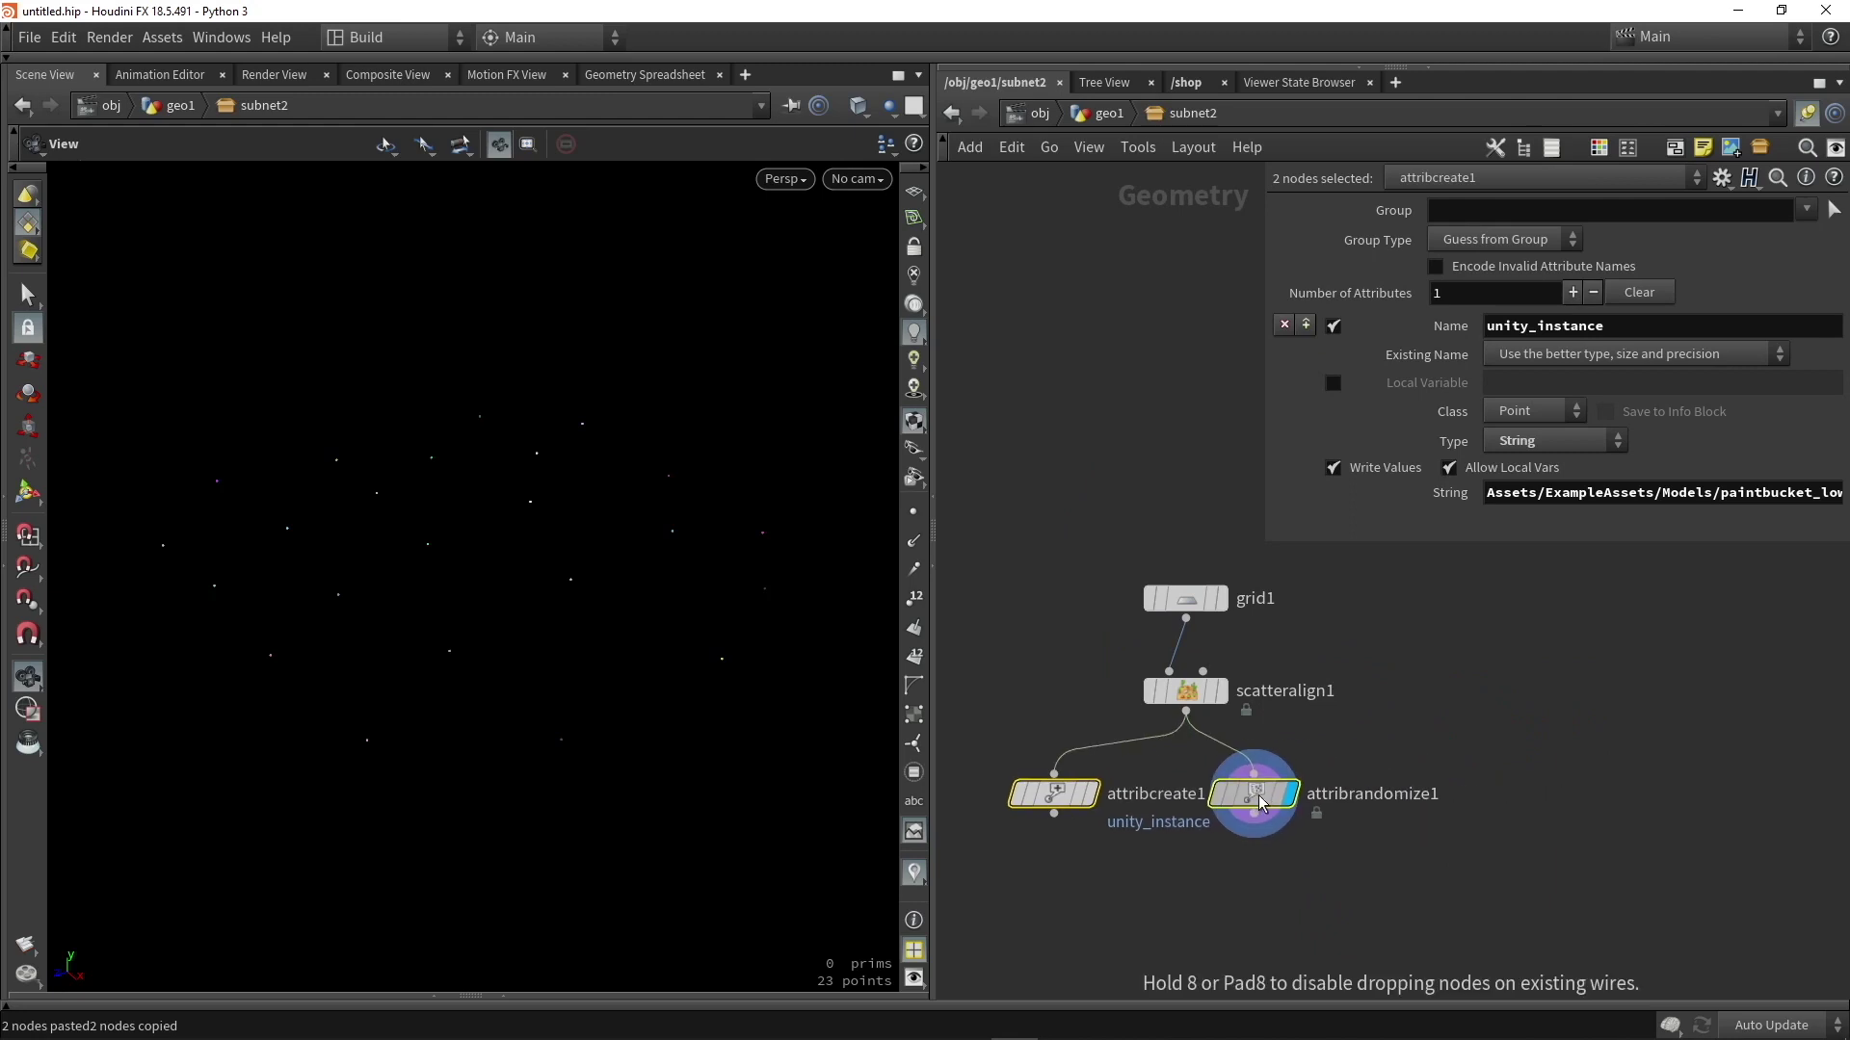
{"action": "left_click", "coordinate": [1271, 799]}
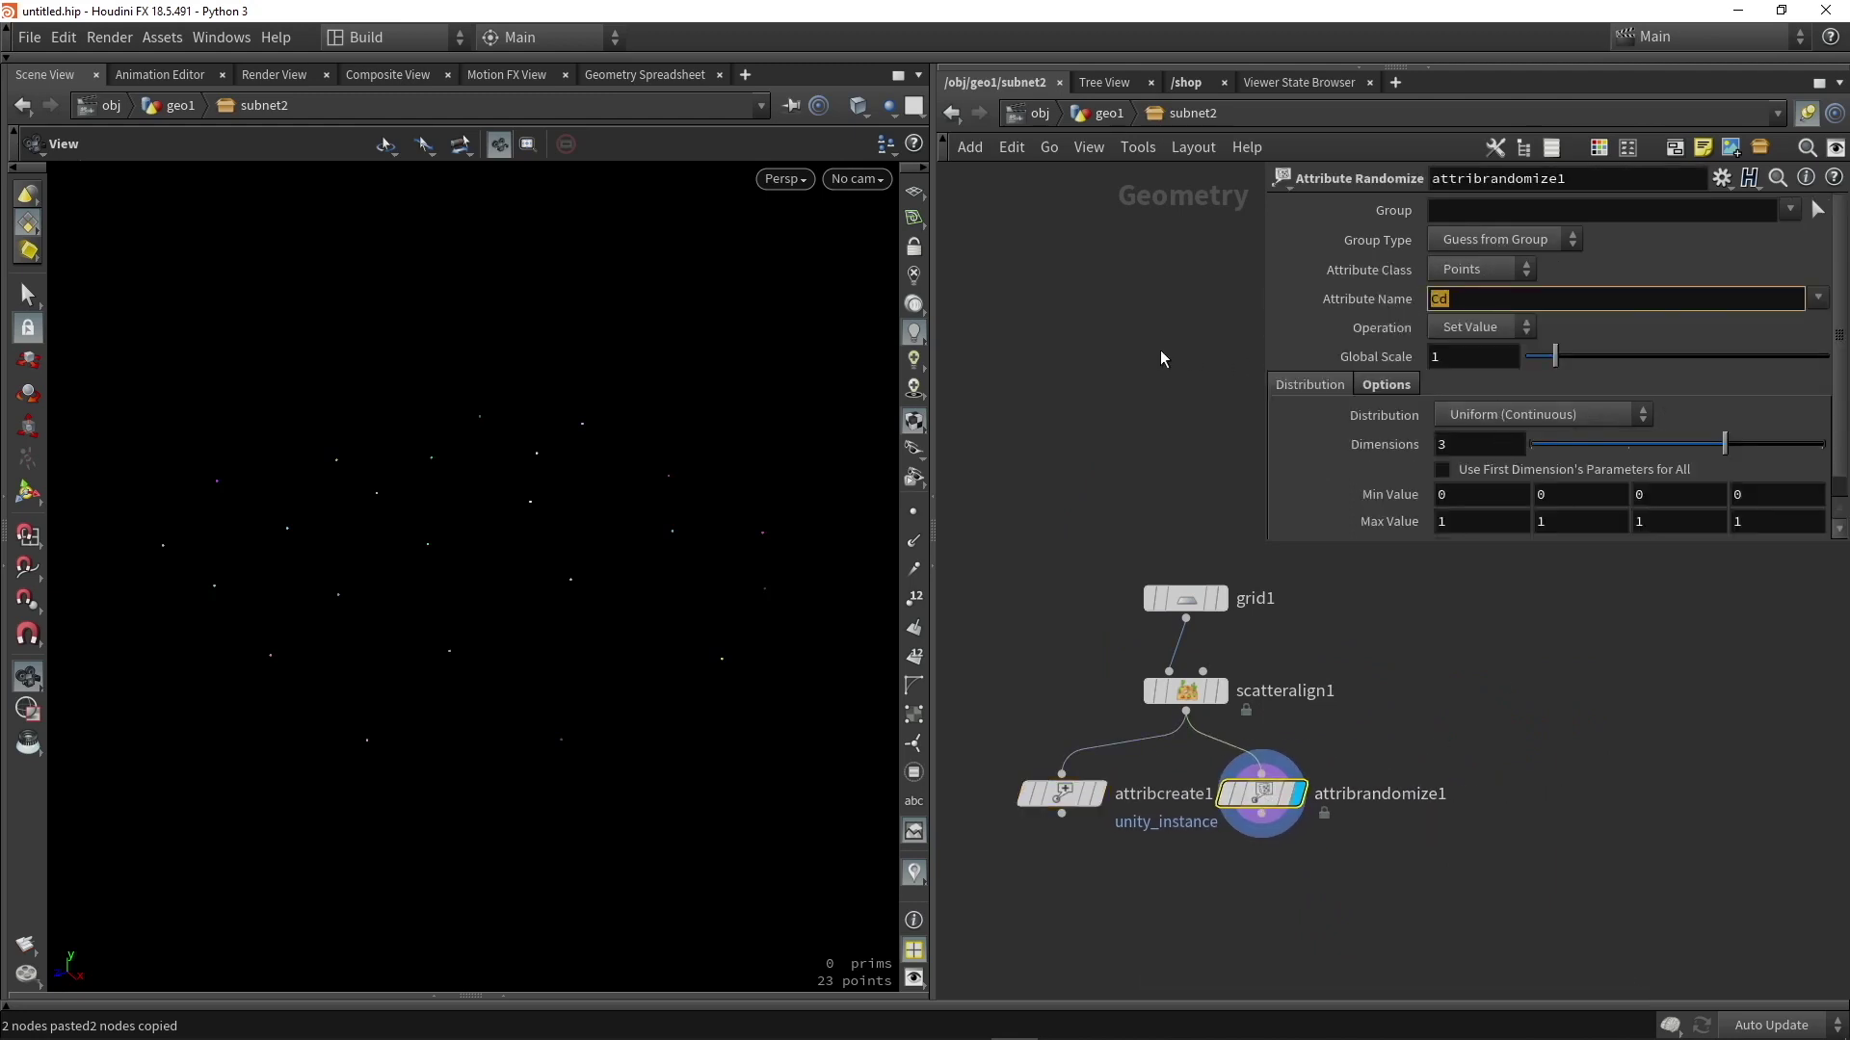
Set attribrandomize1's attribute name to unity_instance and its distribution to Custom Discrete.
{"action": "type", "text": "unity_instance"}
{"action": "key", "text": "Return"}
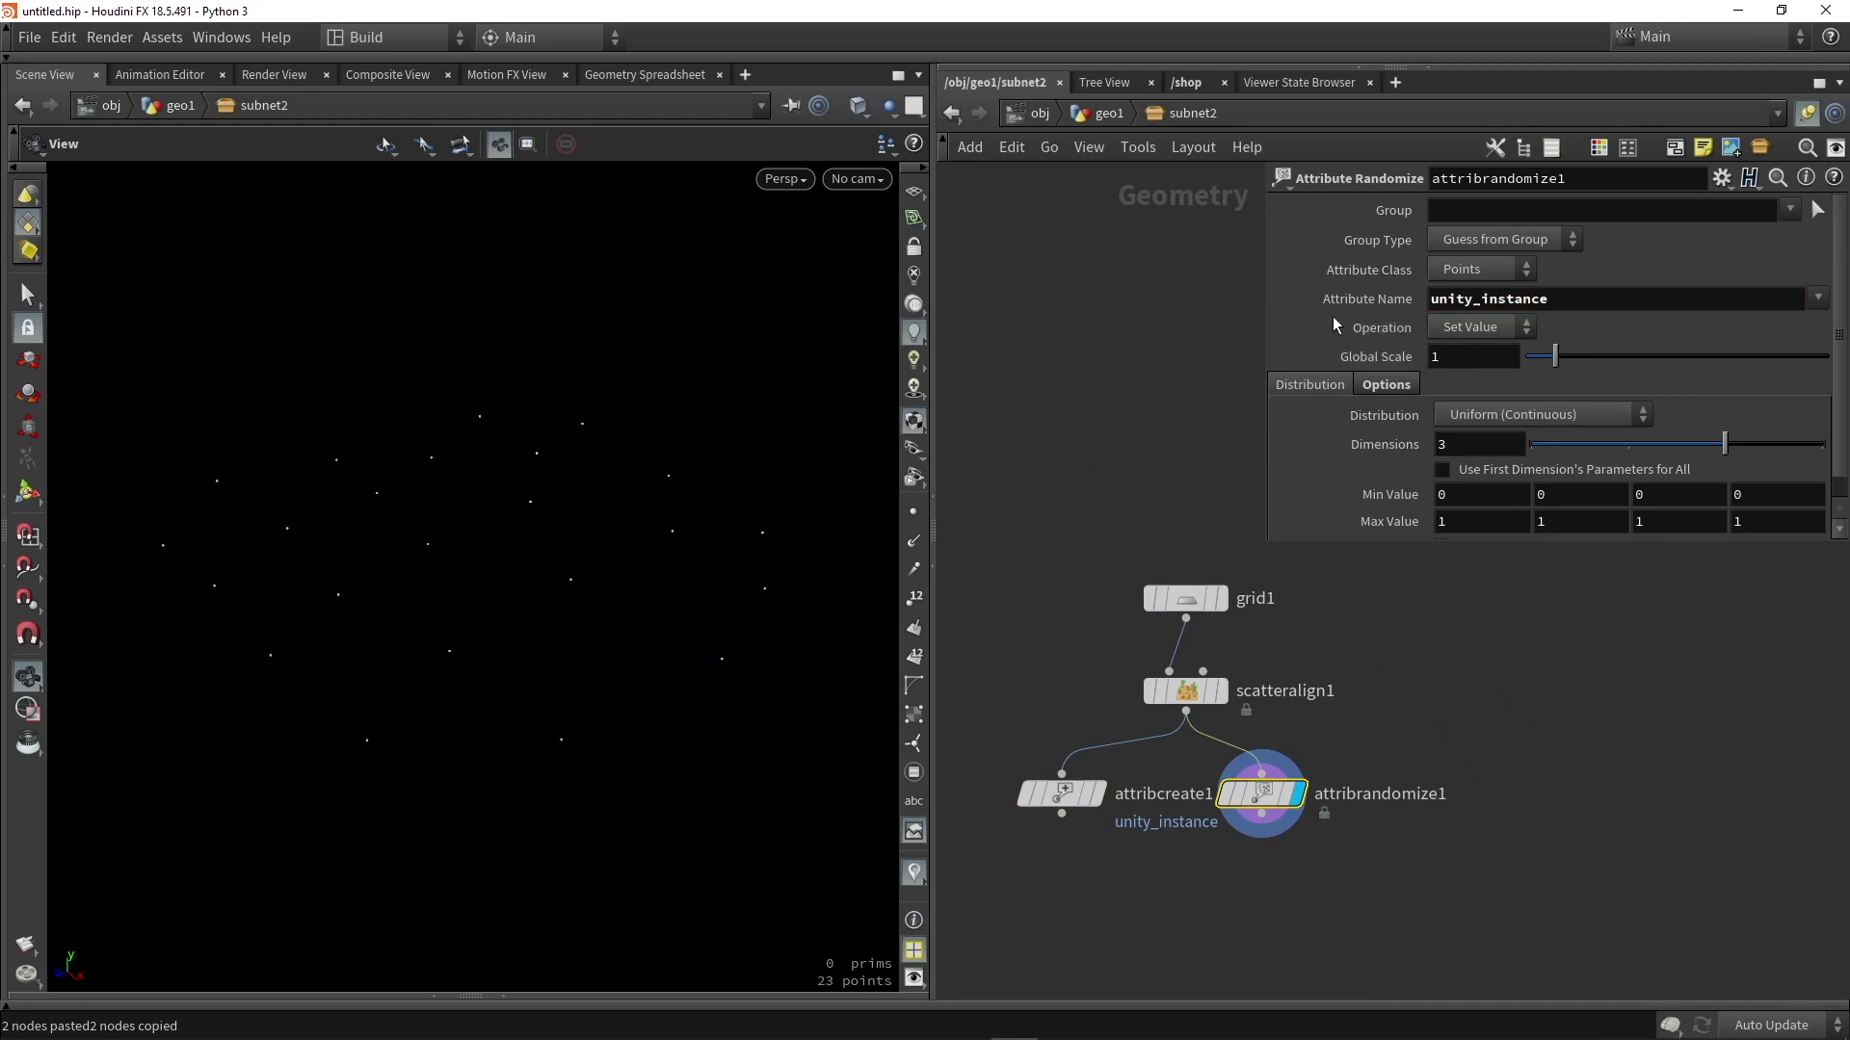
{"action": "scroll", "coordinate": [1332, 316], "scroll_direction": "down", "scroll_amount": 1}
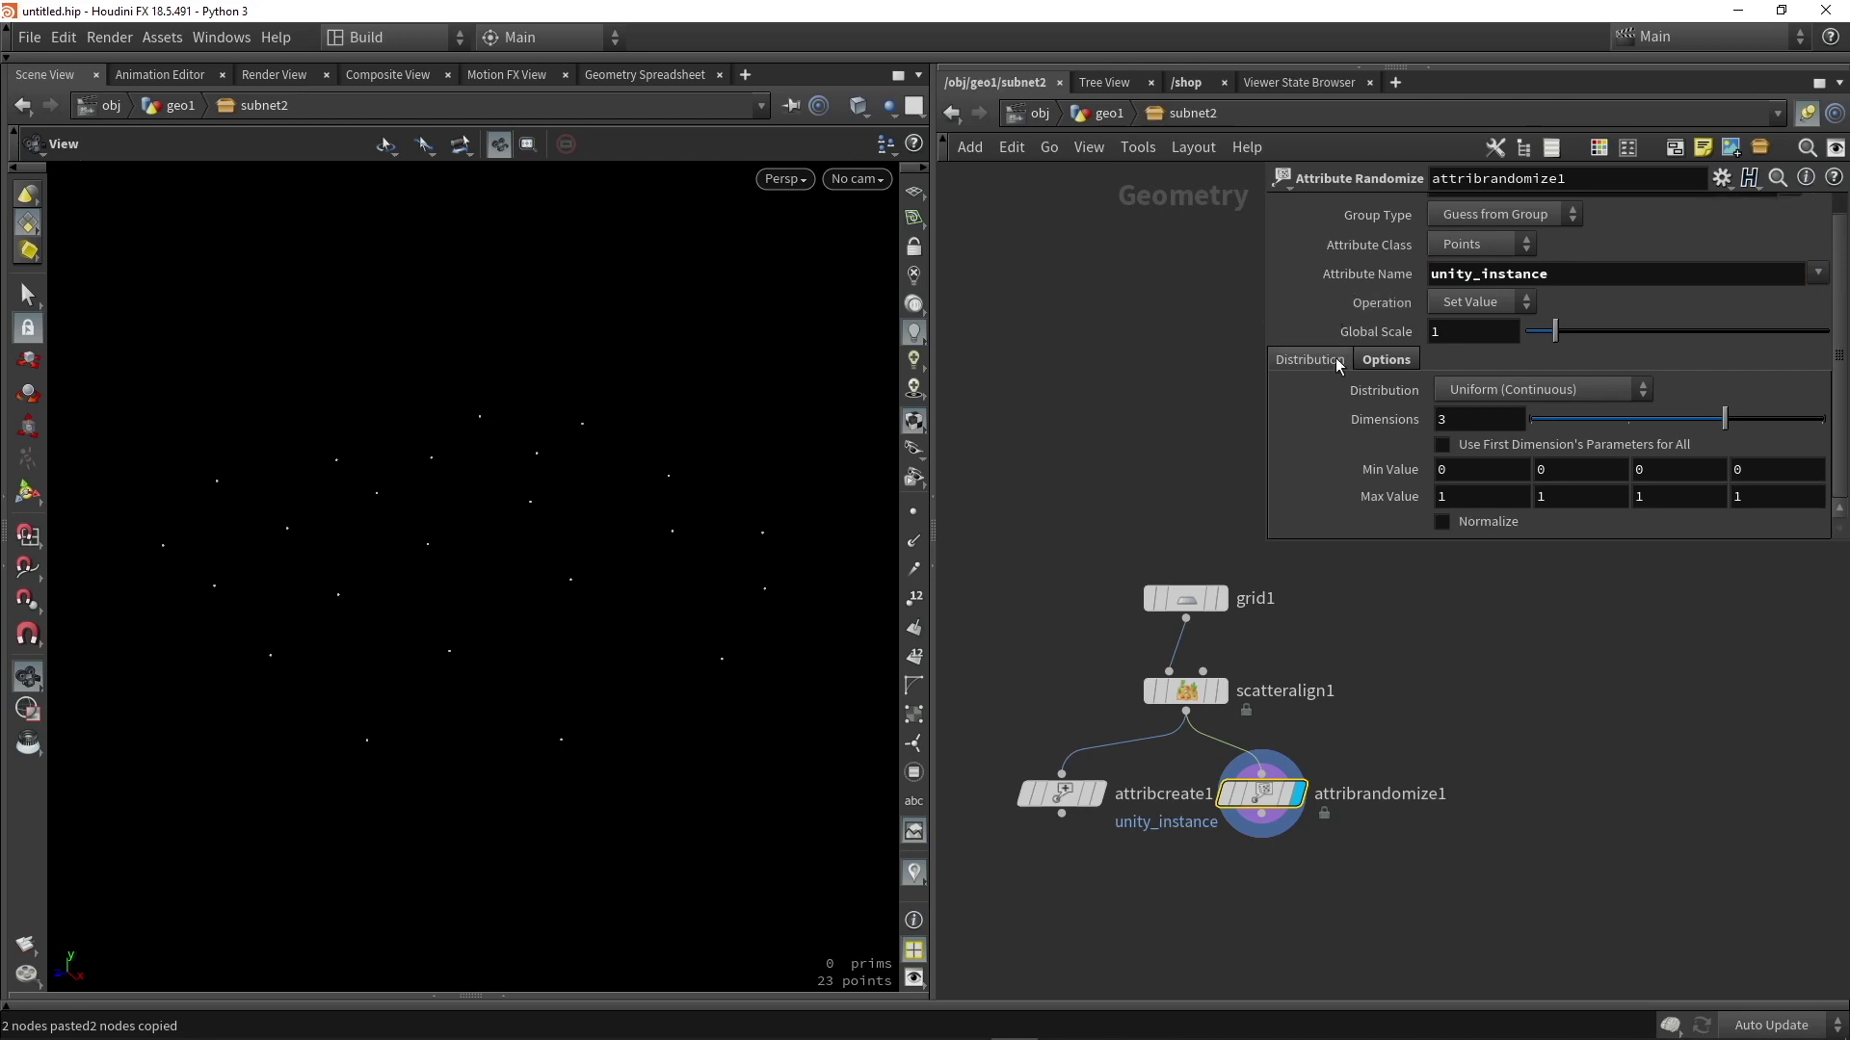
{"action": "left_click", "coordinate": [1460, 391]}
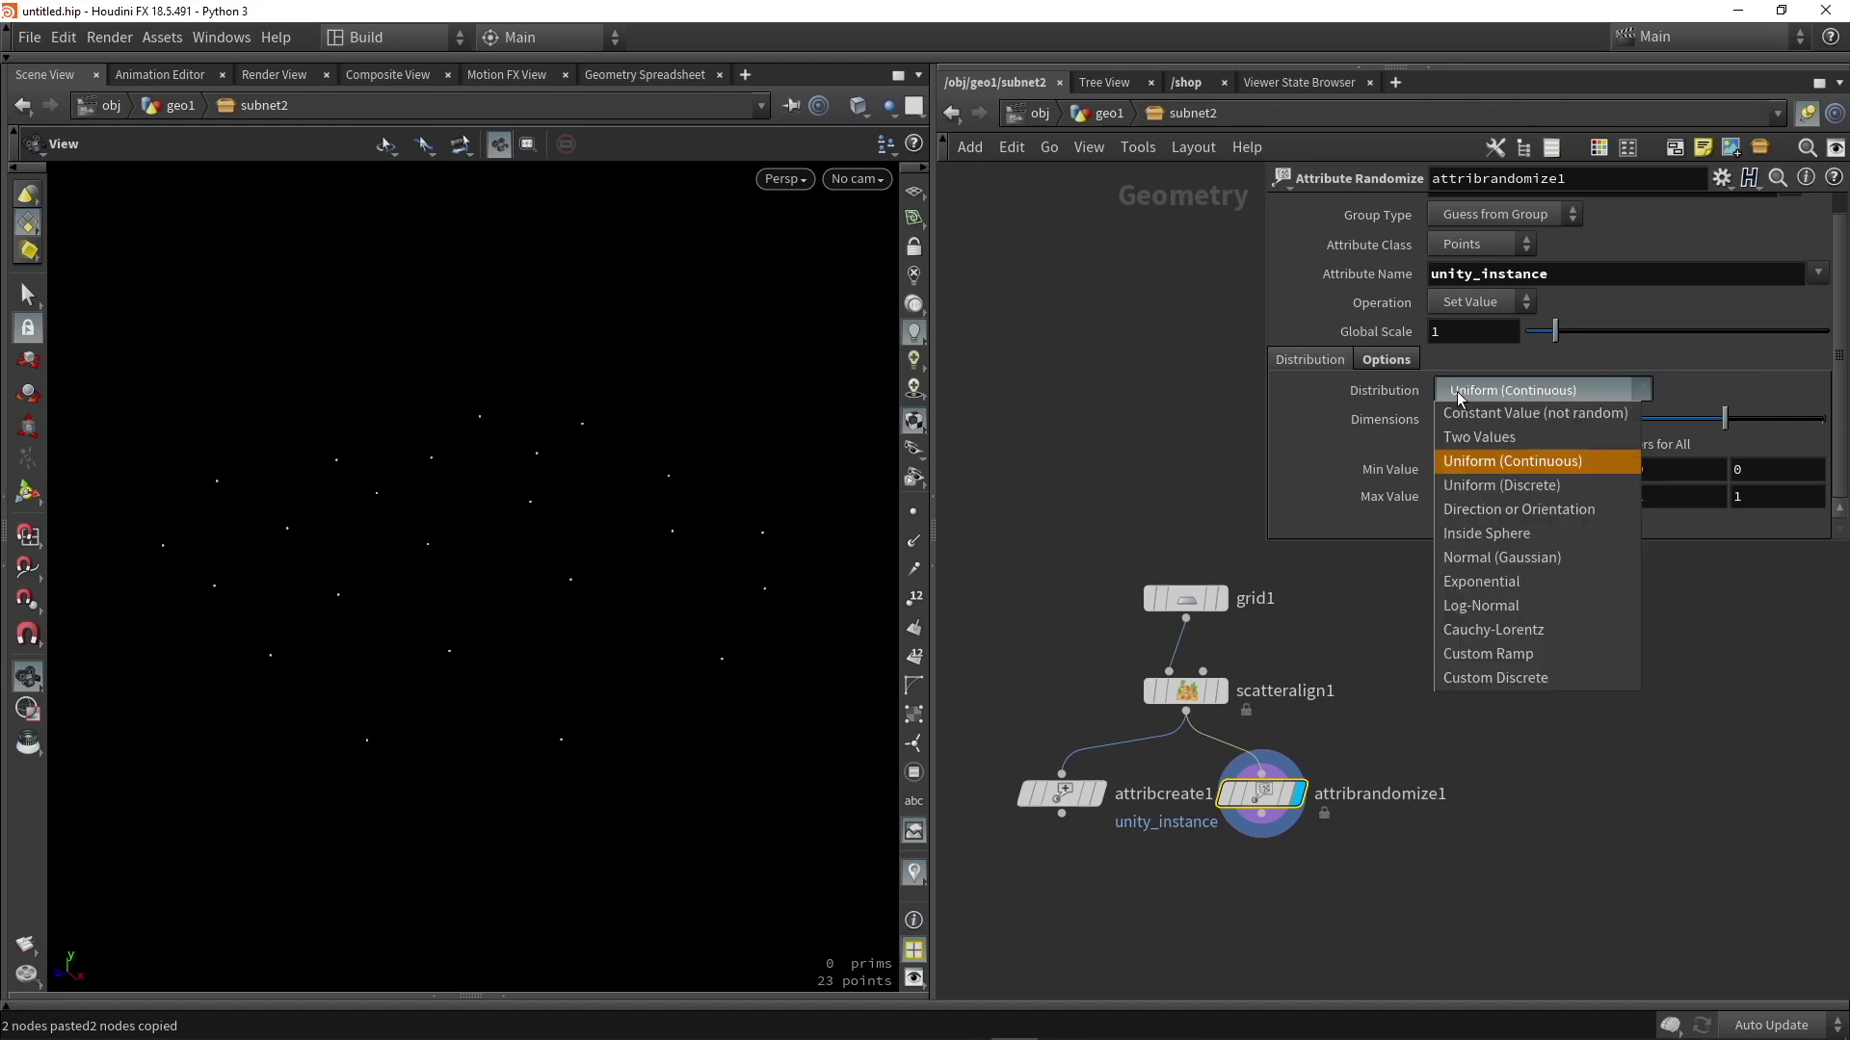
{"action": "left_click", "coordinate": [1481, 679]}
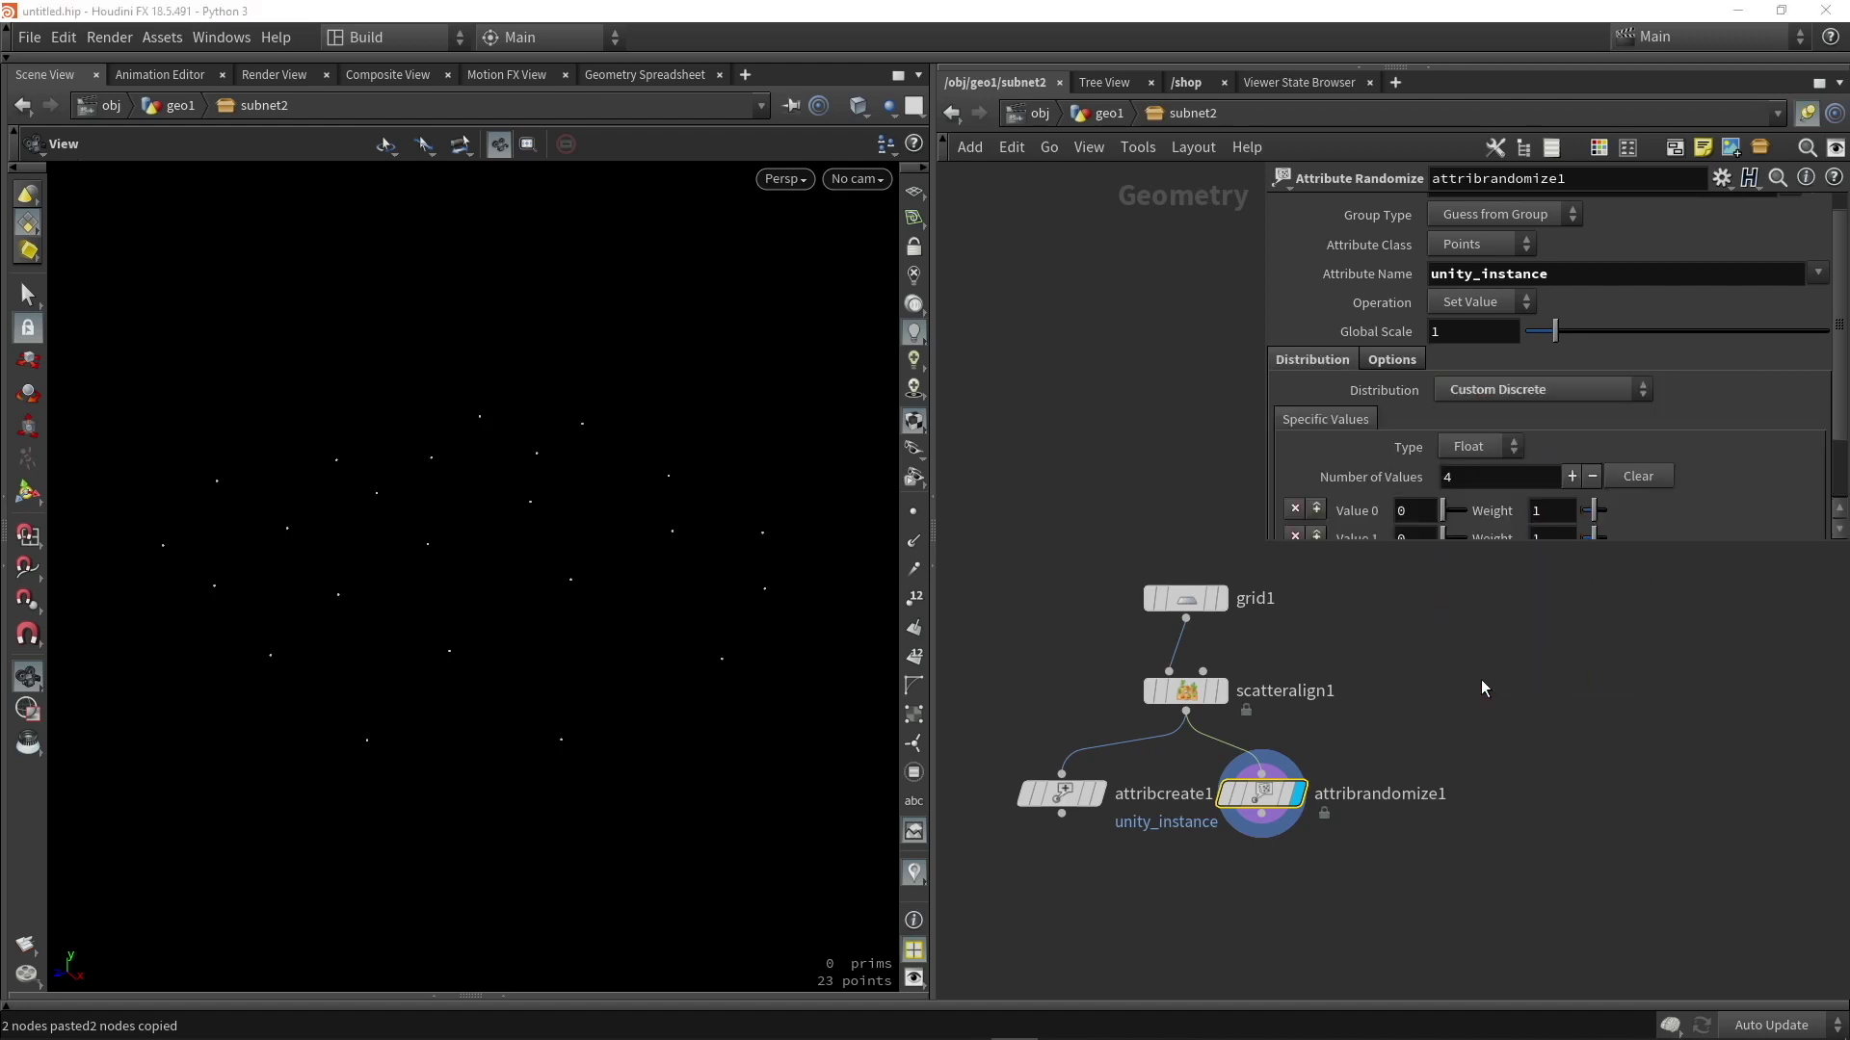
Set the custom discrete value type to String and the number of values to 2.
{"action": "scroll", "coordinate": [1364, 426], "scroll_direction": "down", "scroll_amount": 2}
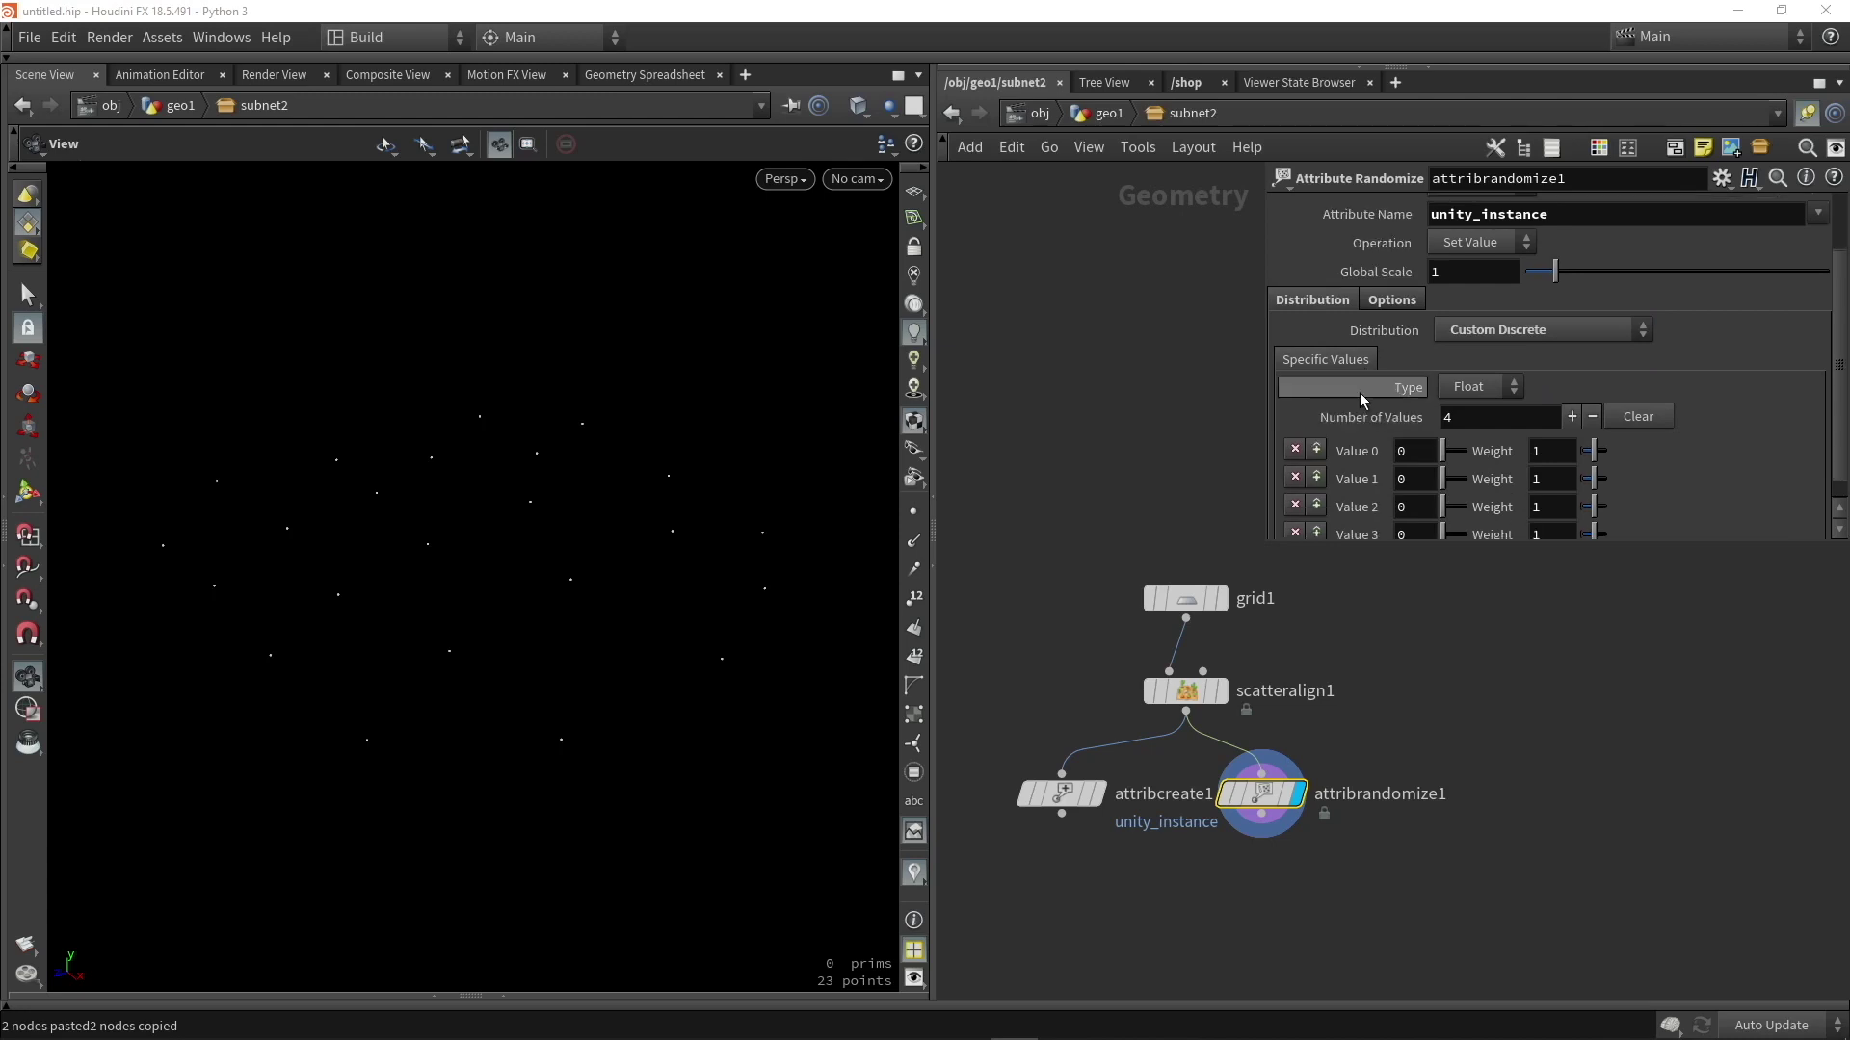
{"action": "left_click", "coordinate": [1467, 391]}
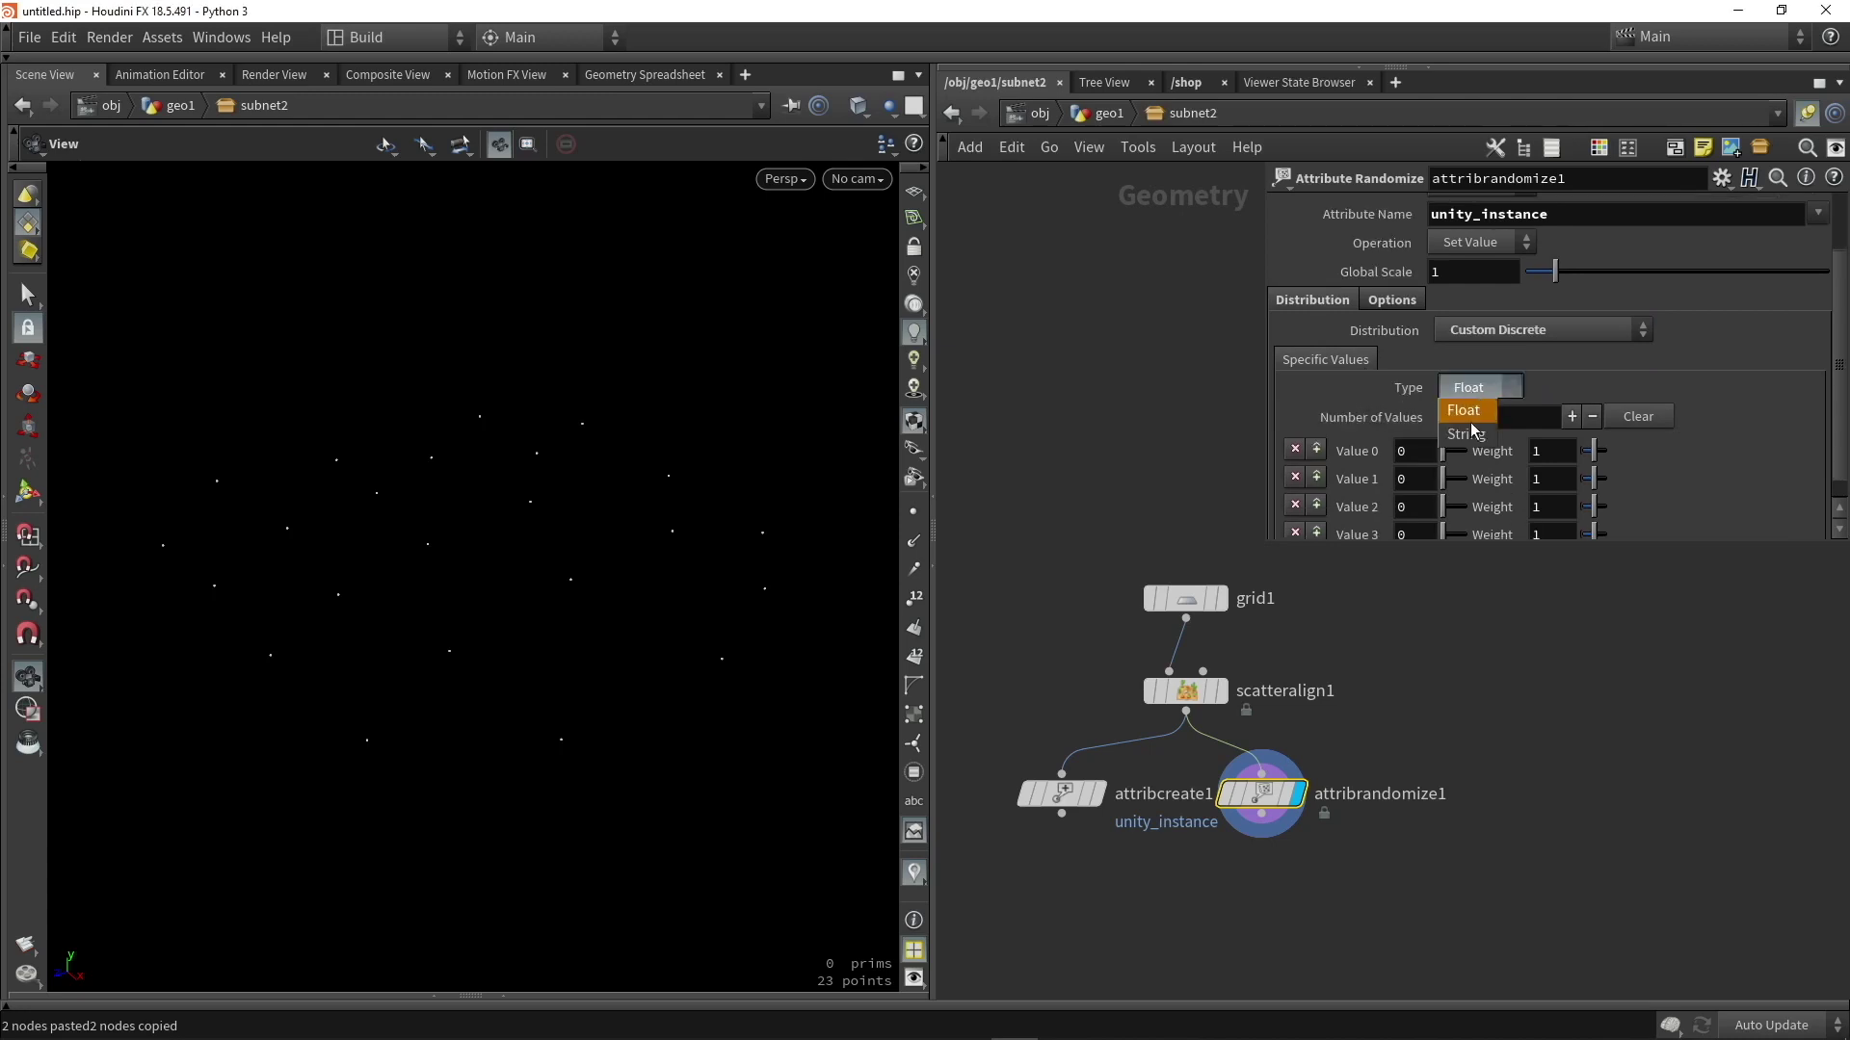
{"action": "left_click", "coordinate": [1468, 434]}
{"action": "scroll", "coordinate": [1464, 433], "scroll_direction": "down", "scroll_amount": 1}
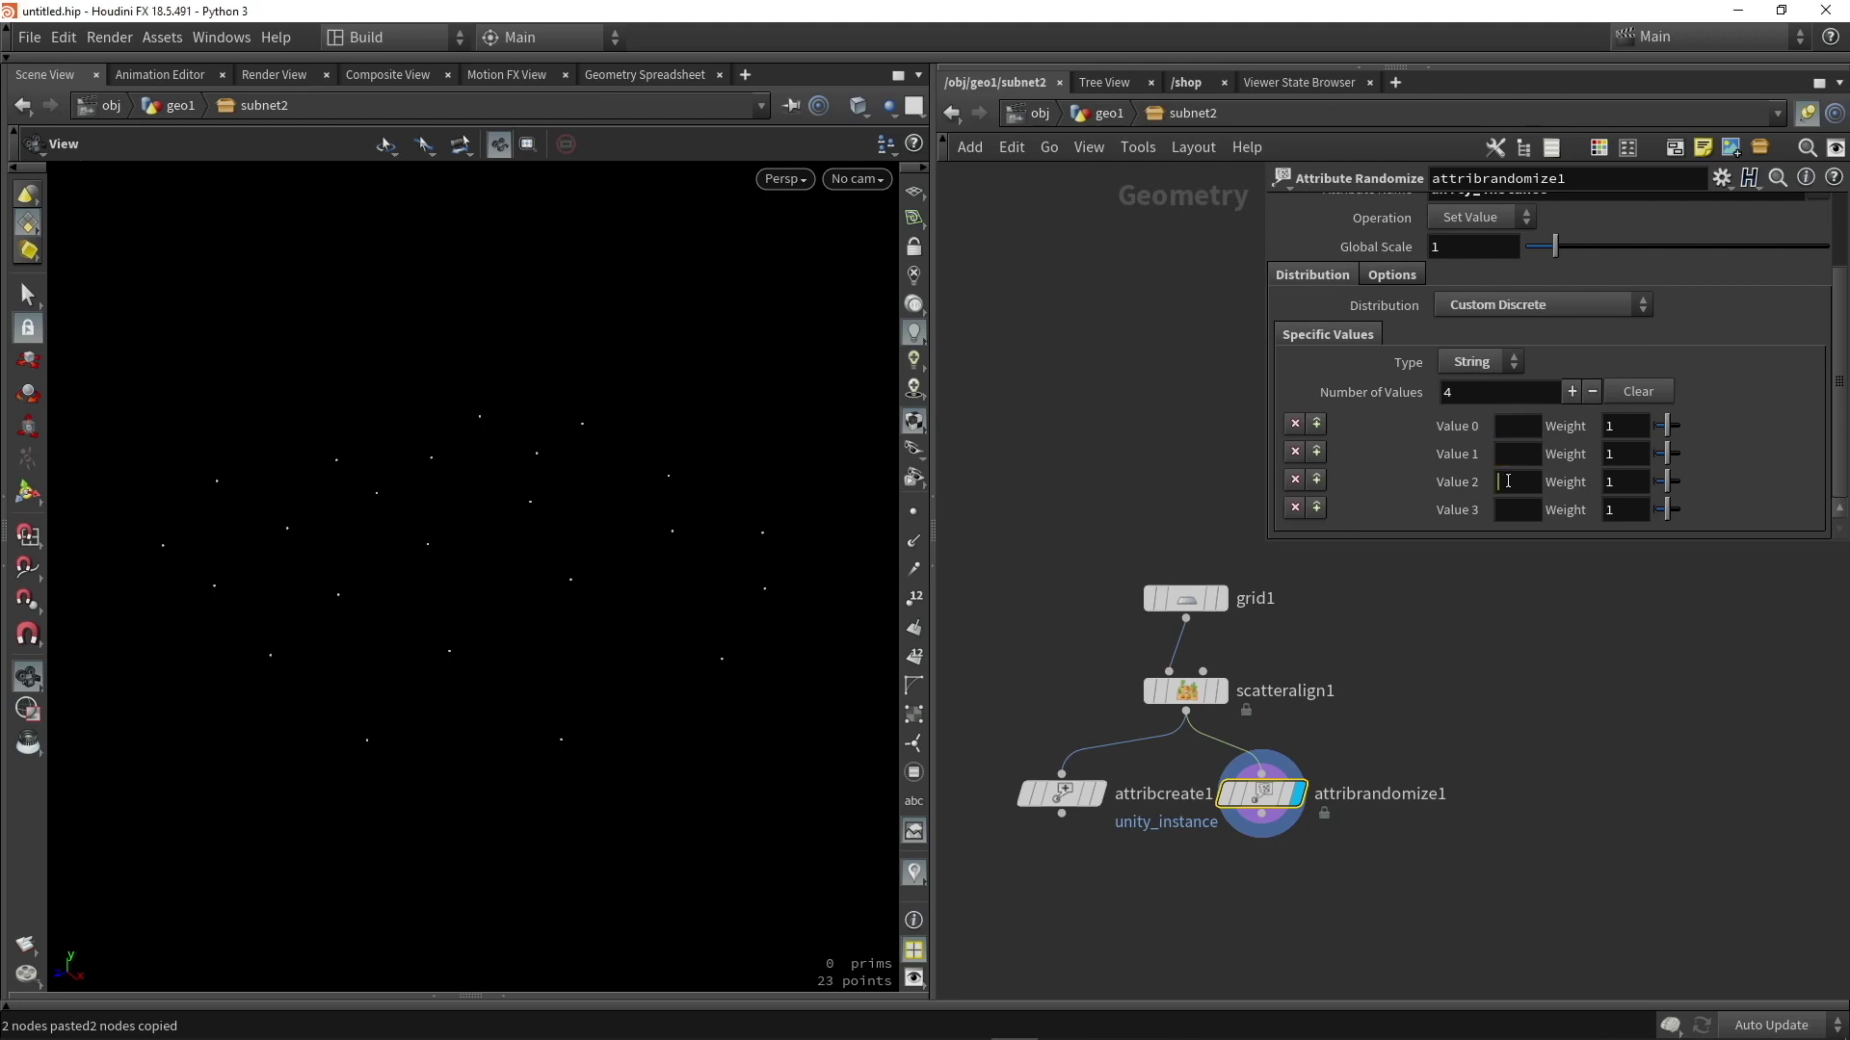
{"action": "left_click", "coordinate": [1517, 513]}
{"action": "double_click", "coordinate": [1450, 390]}
{"action": "type", "text": "2"}
{"action": "key", "text": "Return"}
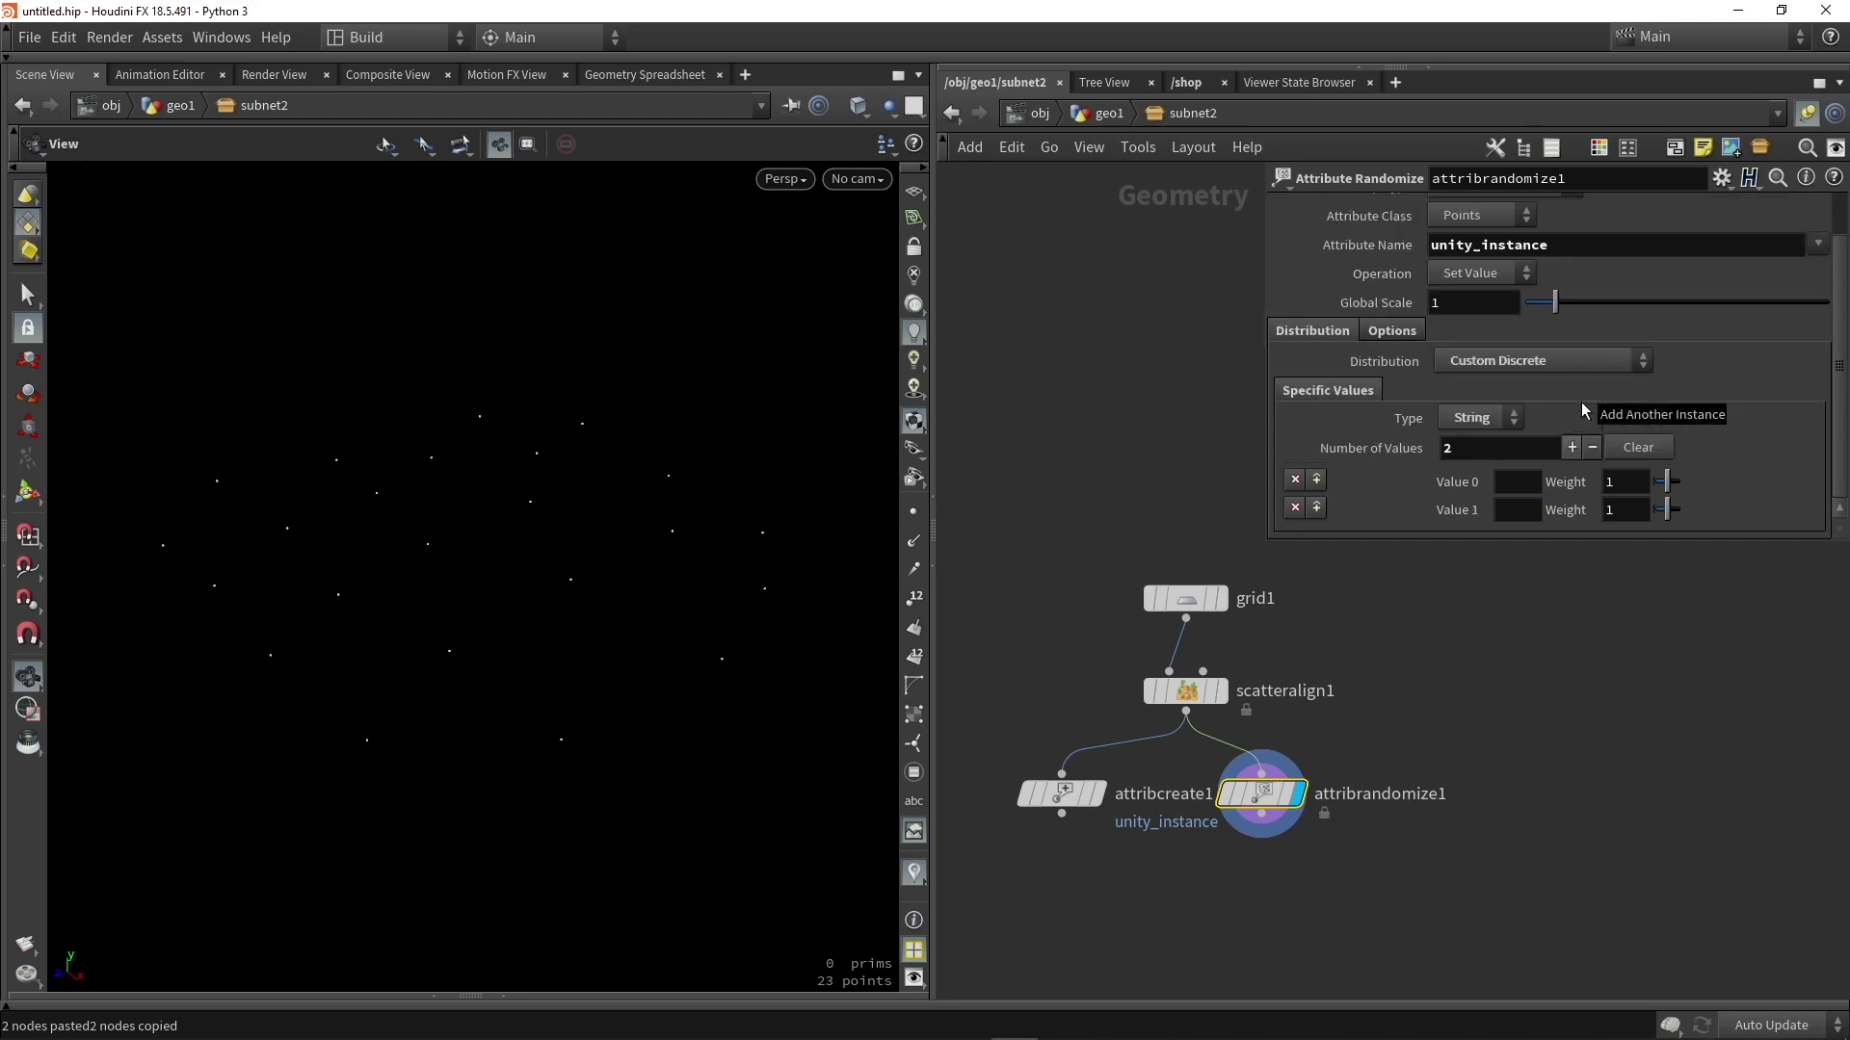
Fill Value 0 with the copied Construction Light Low prefab path and Value 1 with the paintbucket_low.fbx path from attribcreate1.
{"action": "left_click", "coordinate": [1510, 483]}
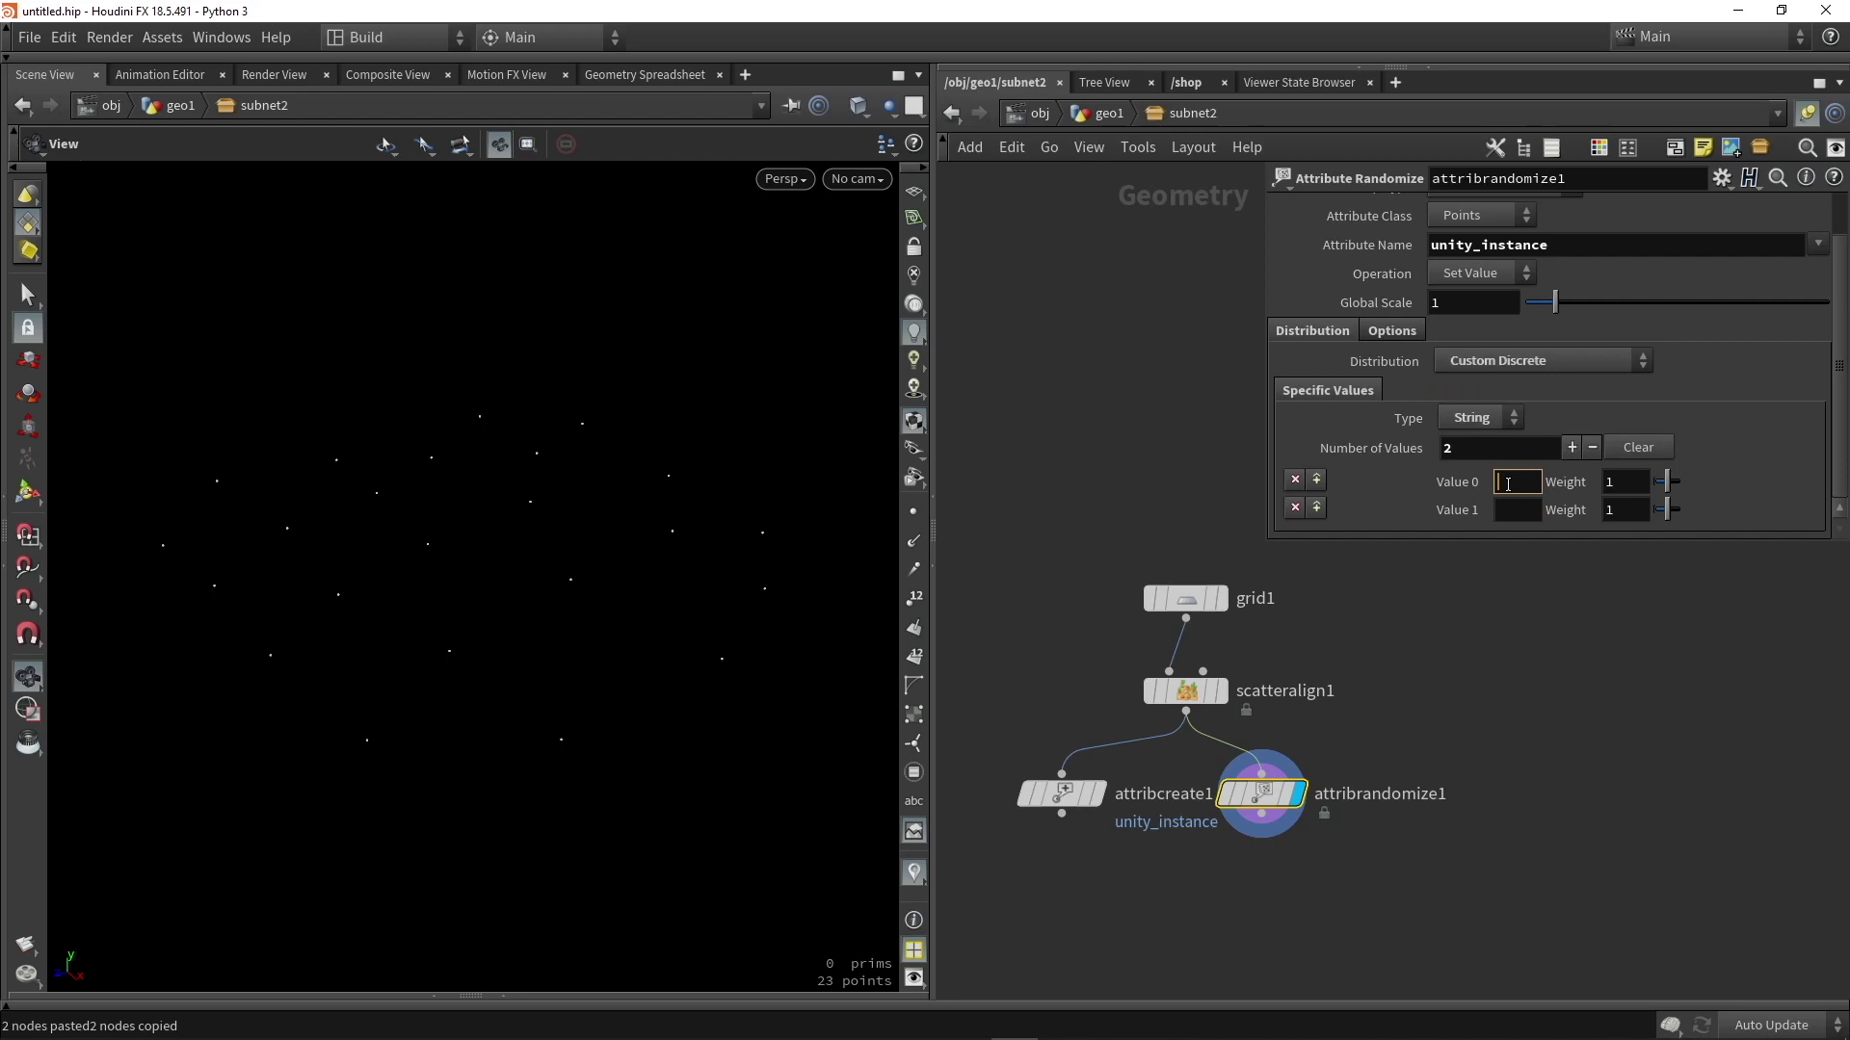
{"action": "type", "text": "prefab"}
{"action": "key", "text": "Return"}
{"action": "left_click", "coordinate": [1060, 793]}
{"action": "left_click", "coordinate": [1576, 494]}
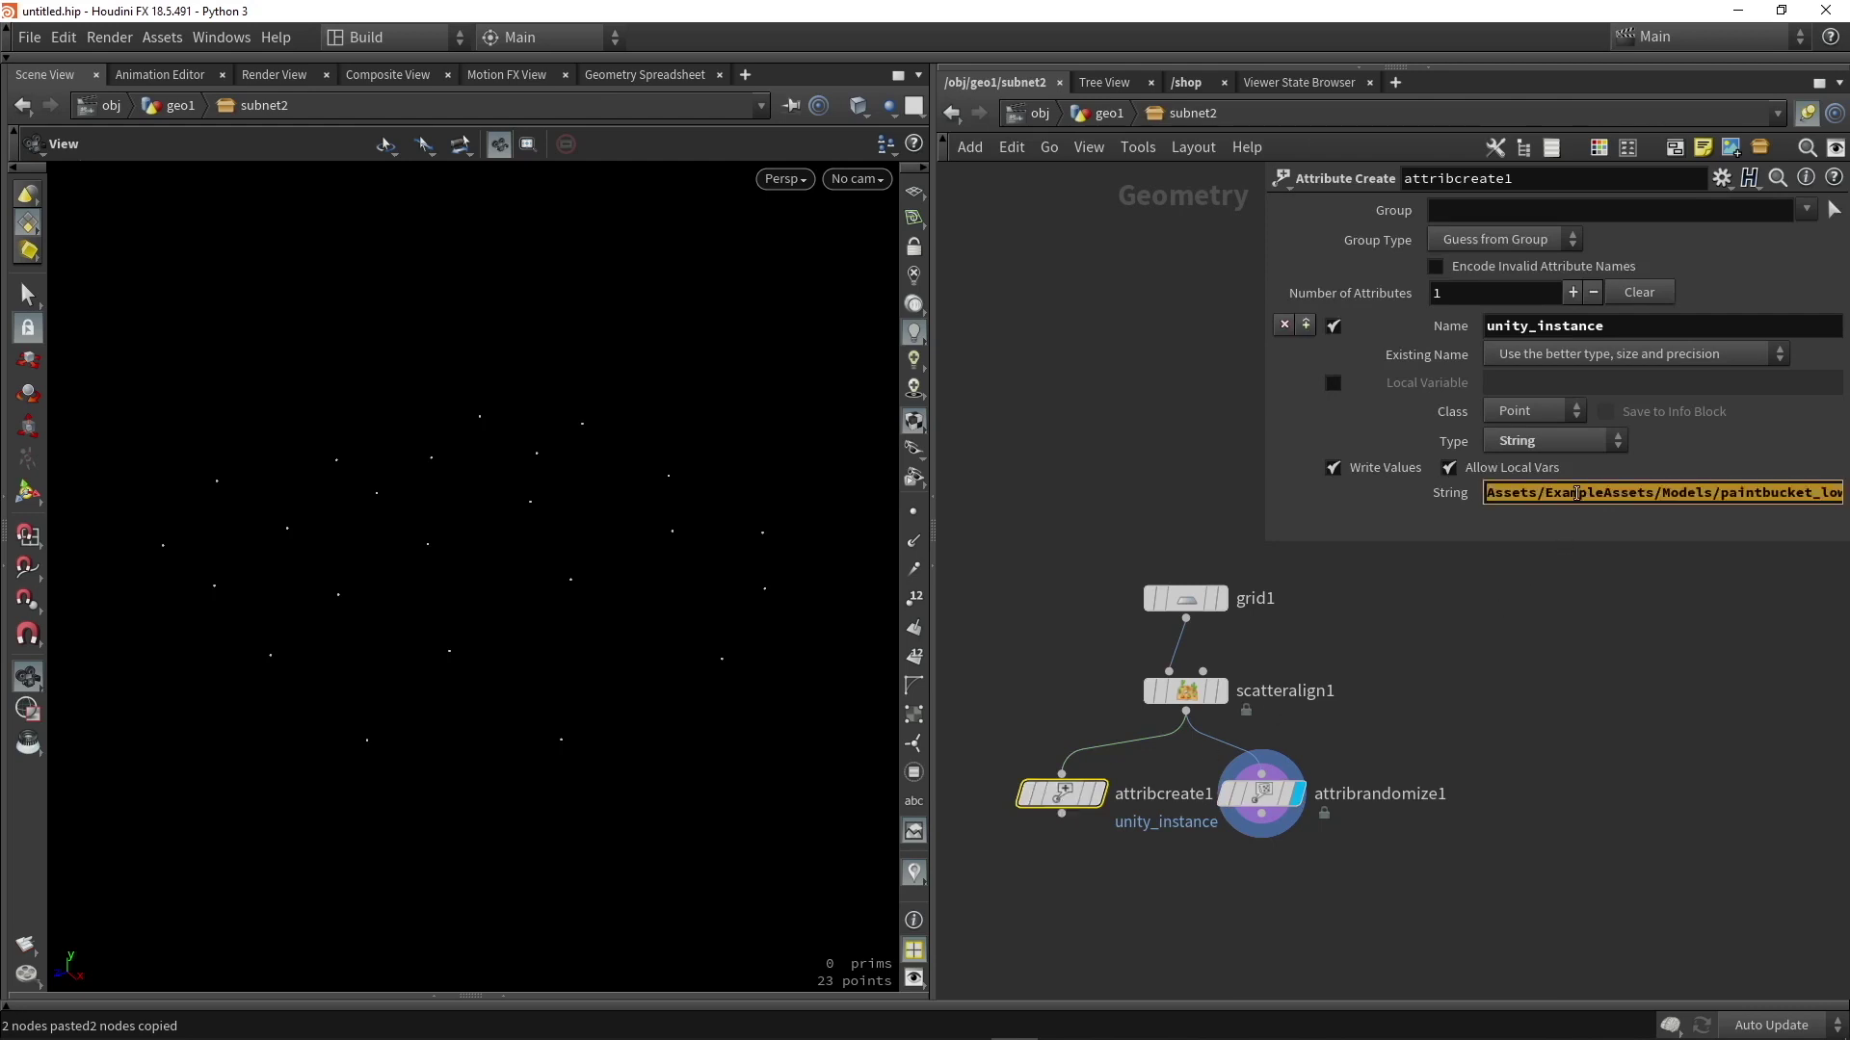
{"action": "left_click", "coordinate": [1261, 793]}
{"action": "left_click", "coordinate": [1530, 510]}
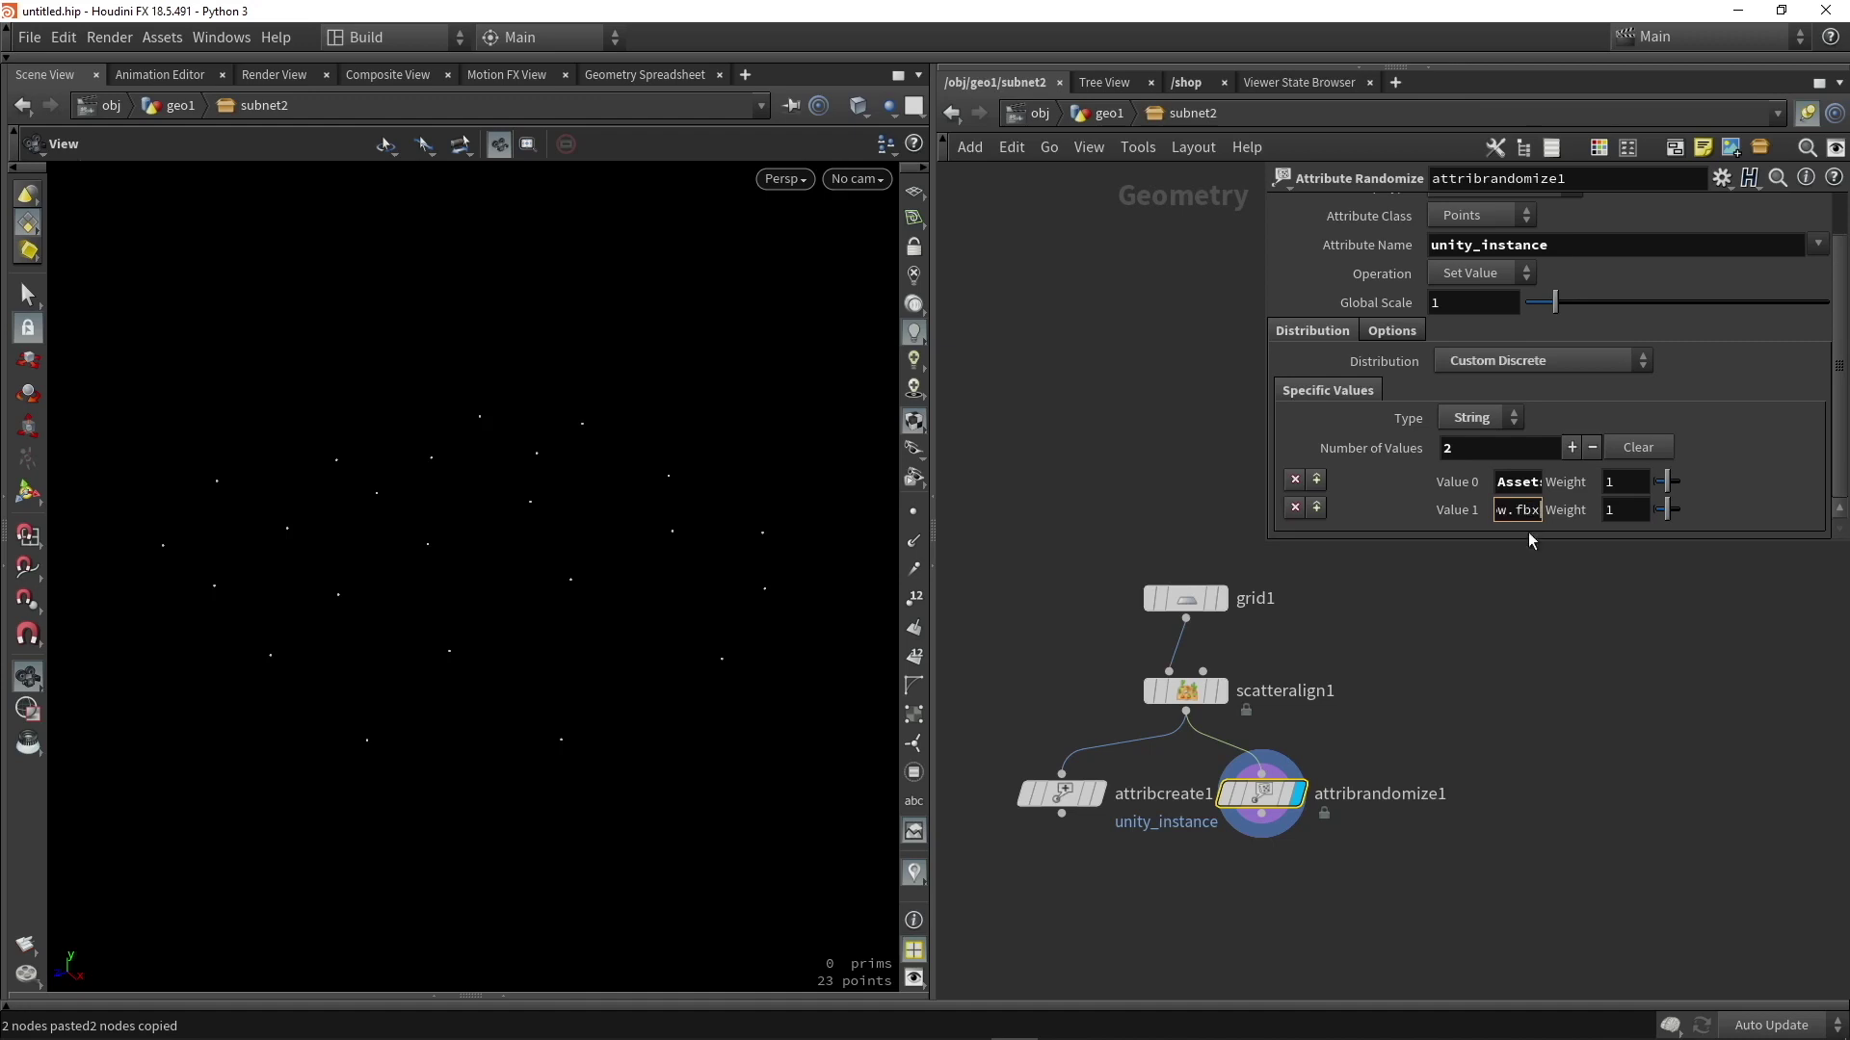
{"action": "key", "text": "Return"}
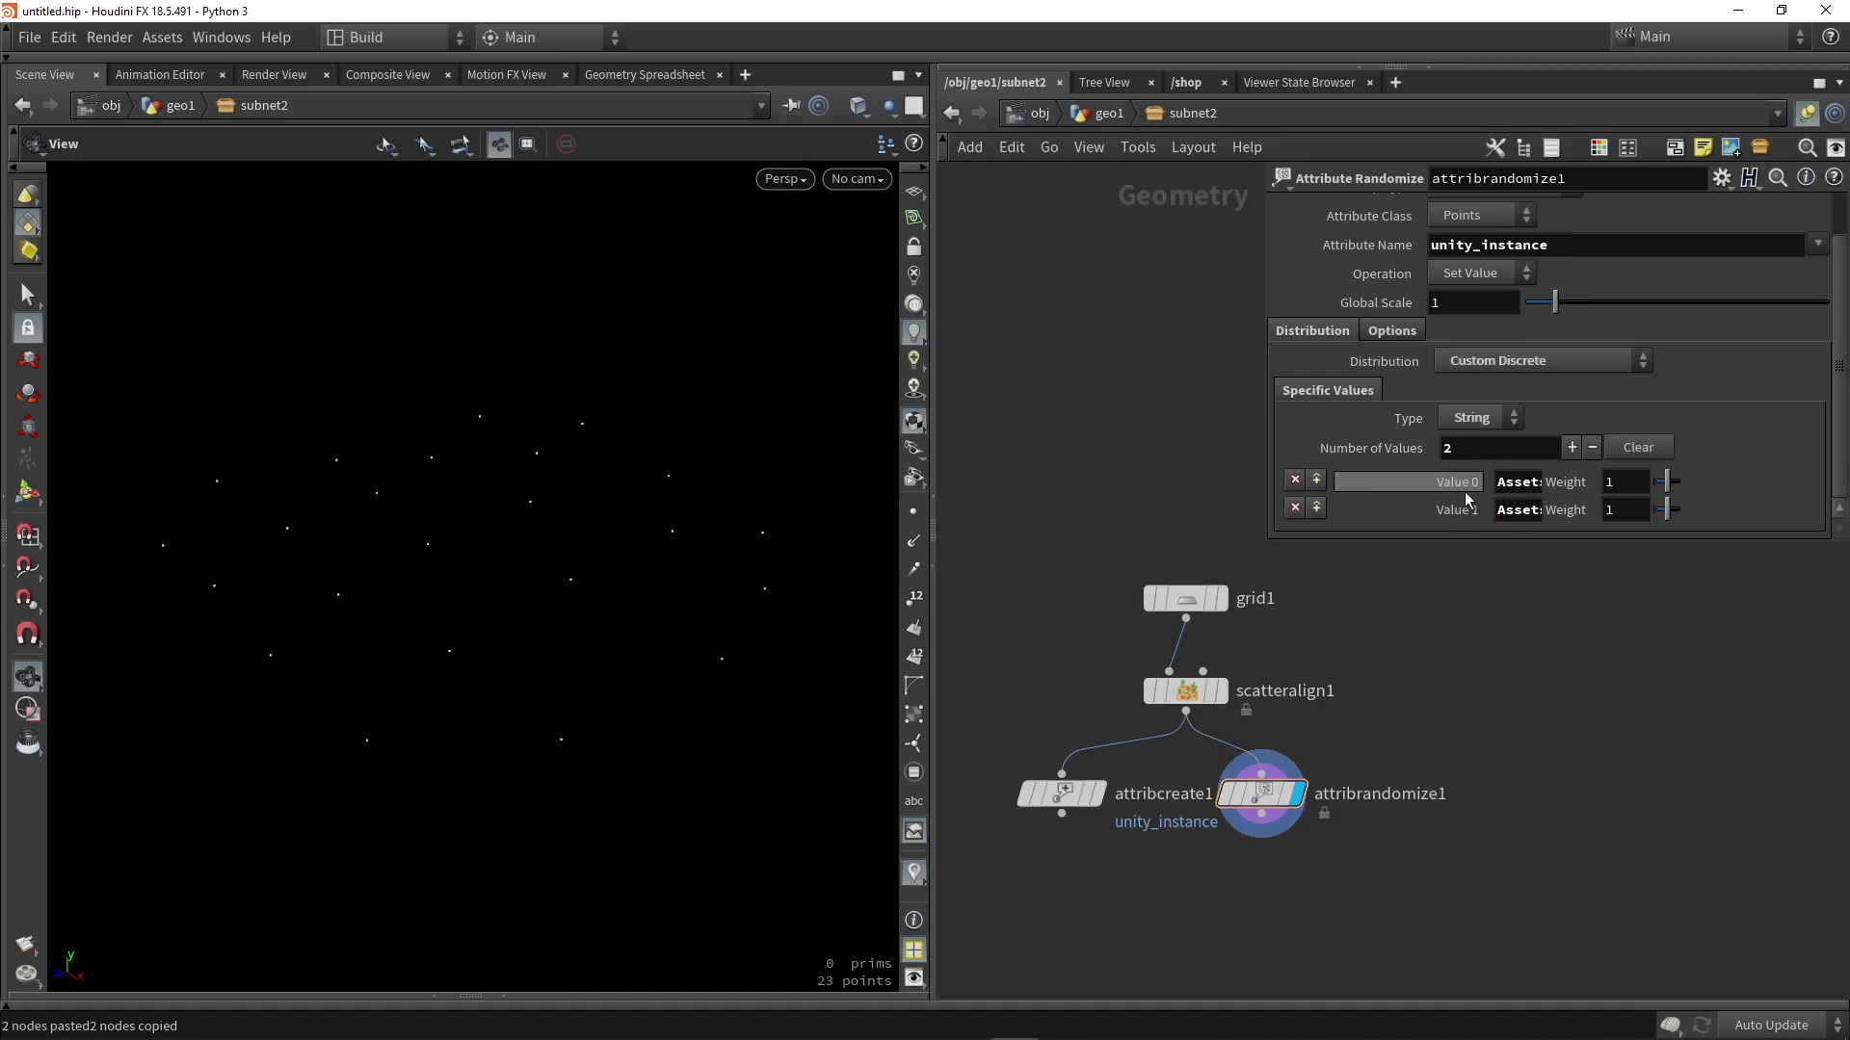
Move attribrandomize1 directly below scatteralign1 and add an Output node fed by it underneath.
{"action": "middle_click_drag", "start_coordinate": [1287, 944], "coordinate": [1232, 810]}
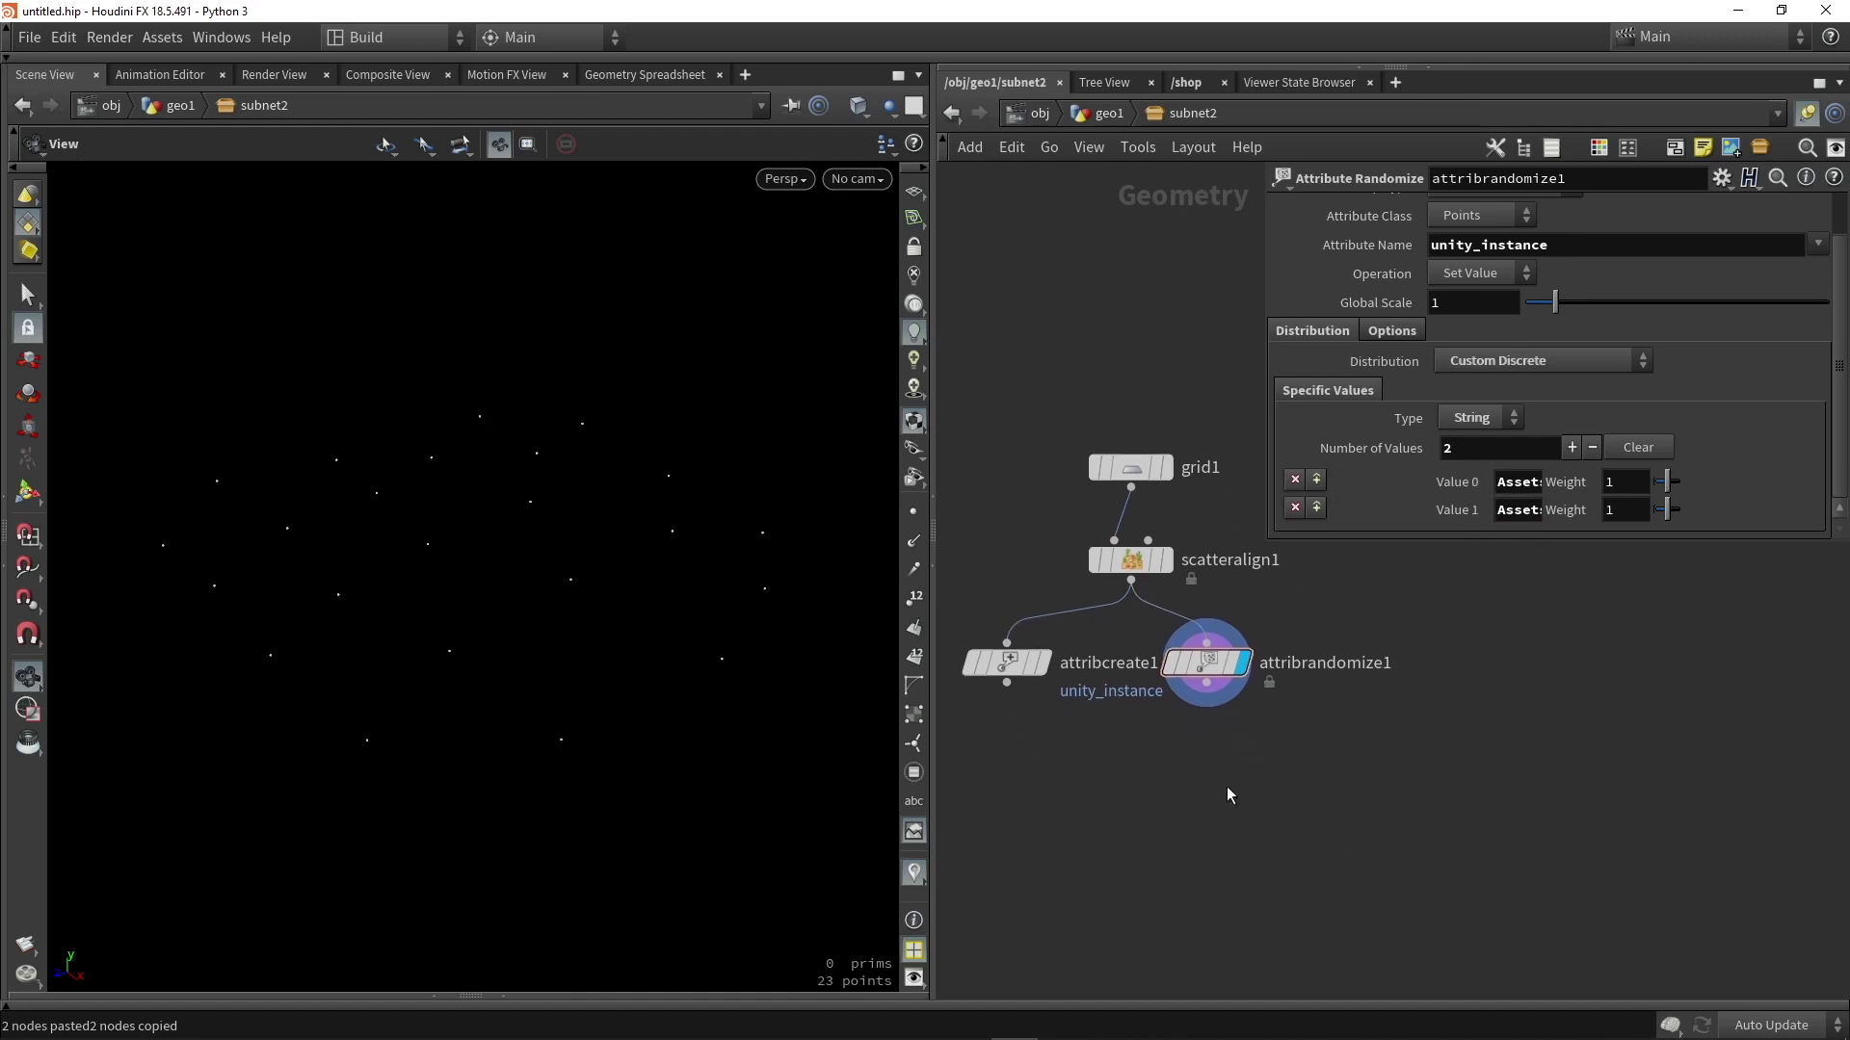
{"action": "left_click_drag", "start_coordinate": [1223, 669], "coordinate": [1147, 759]}
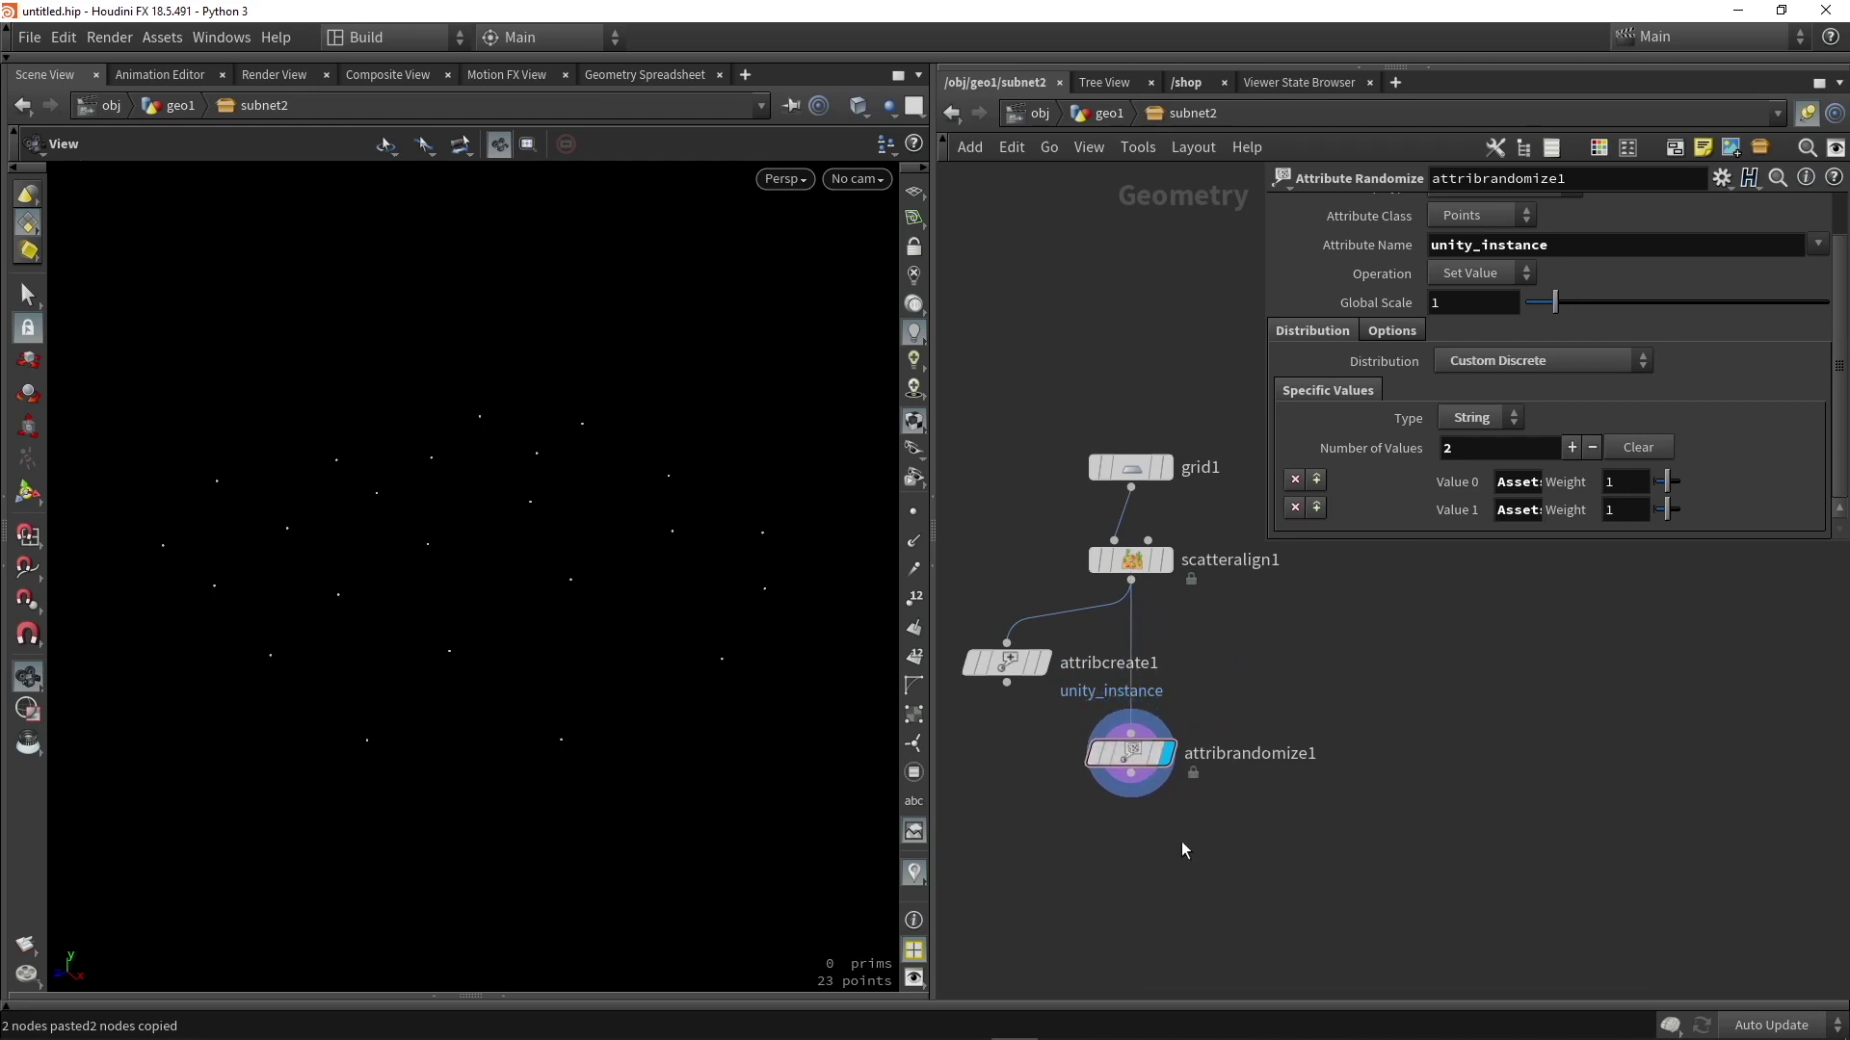
{"action": "key", "text": "Tab"}
{"action": "type", "text": "out"}
{"action": "key", "text": "Return"}
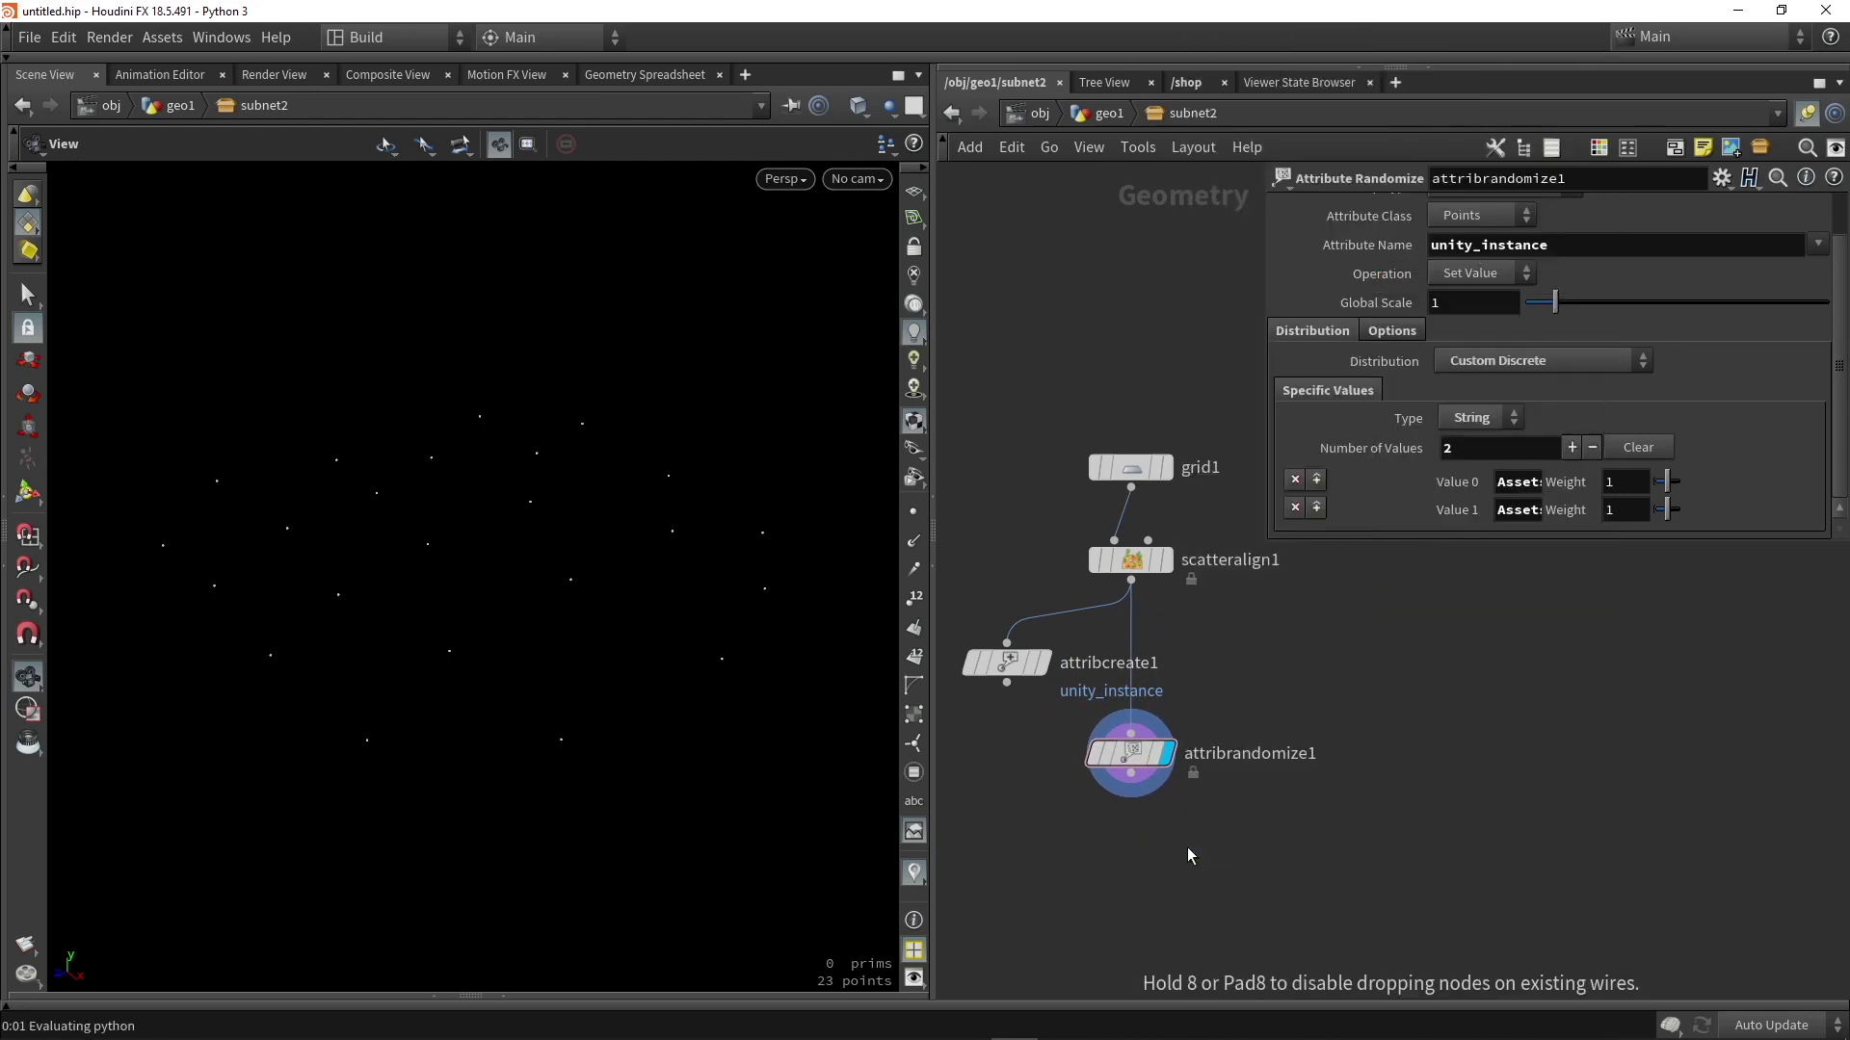
{"action": "left_click", "coordinate": [1187, 847]}
{"action": "left_click_drag", "start_coordinate": [1131, 801], "coordinate": [1137, 872]}
{"action": "left_click", "coordinate": [1187, 831]}
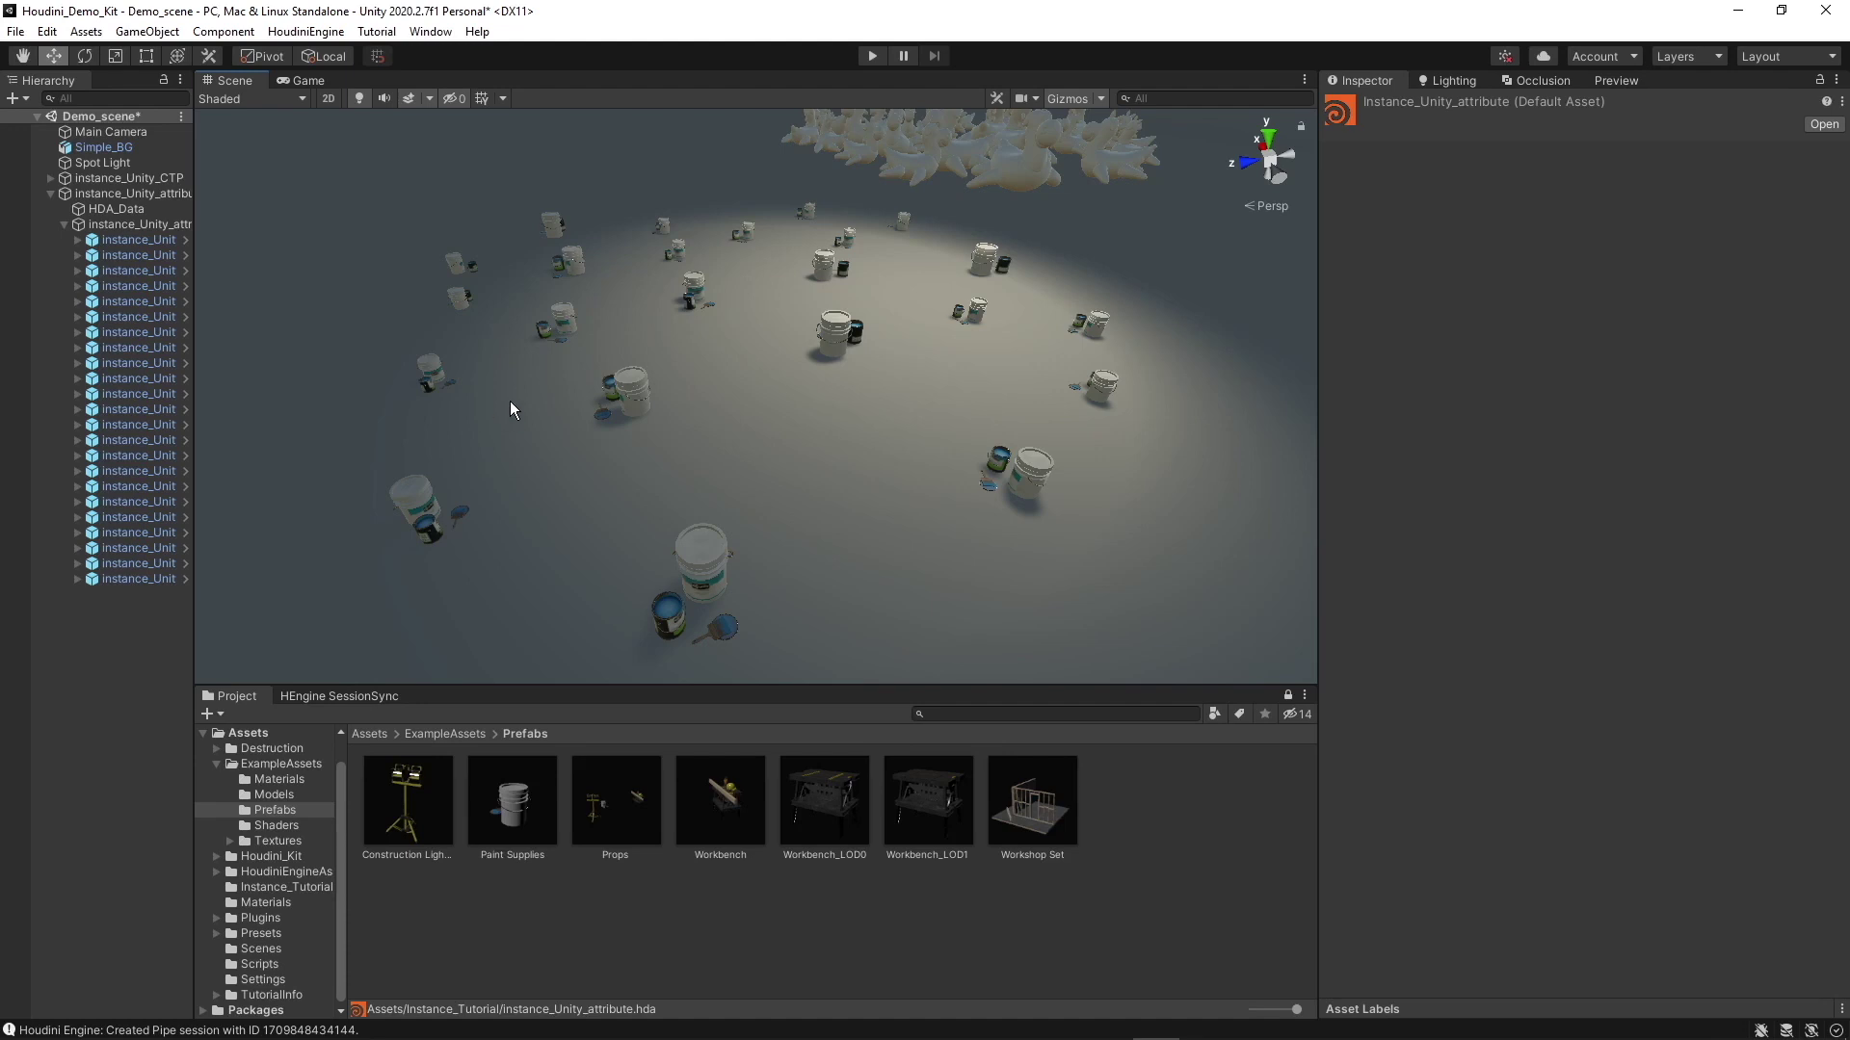
Switch to Unity and rebuild the instance_Unity_attribute asset.
{"action": "left_click", "coordinate": [121, 196]}
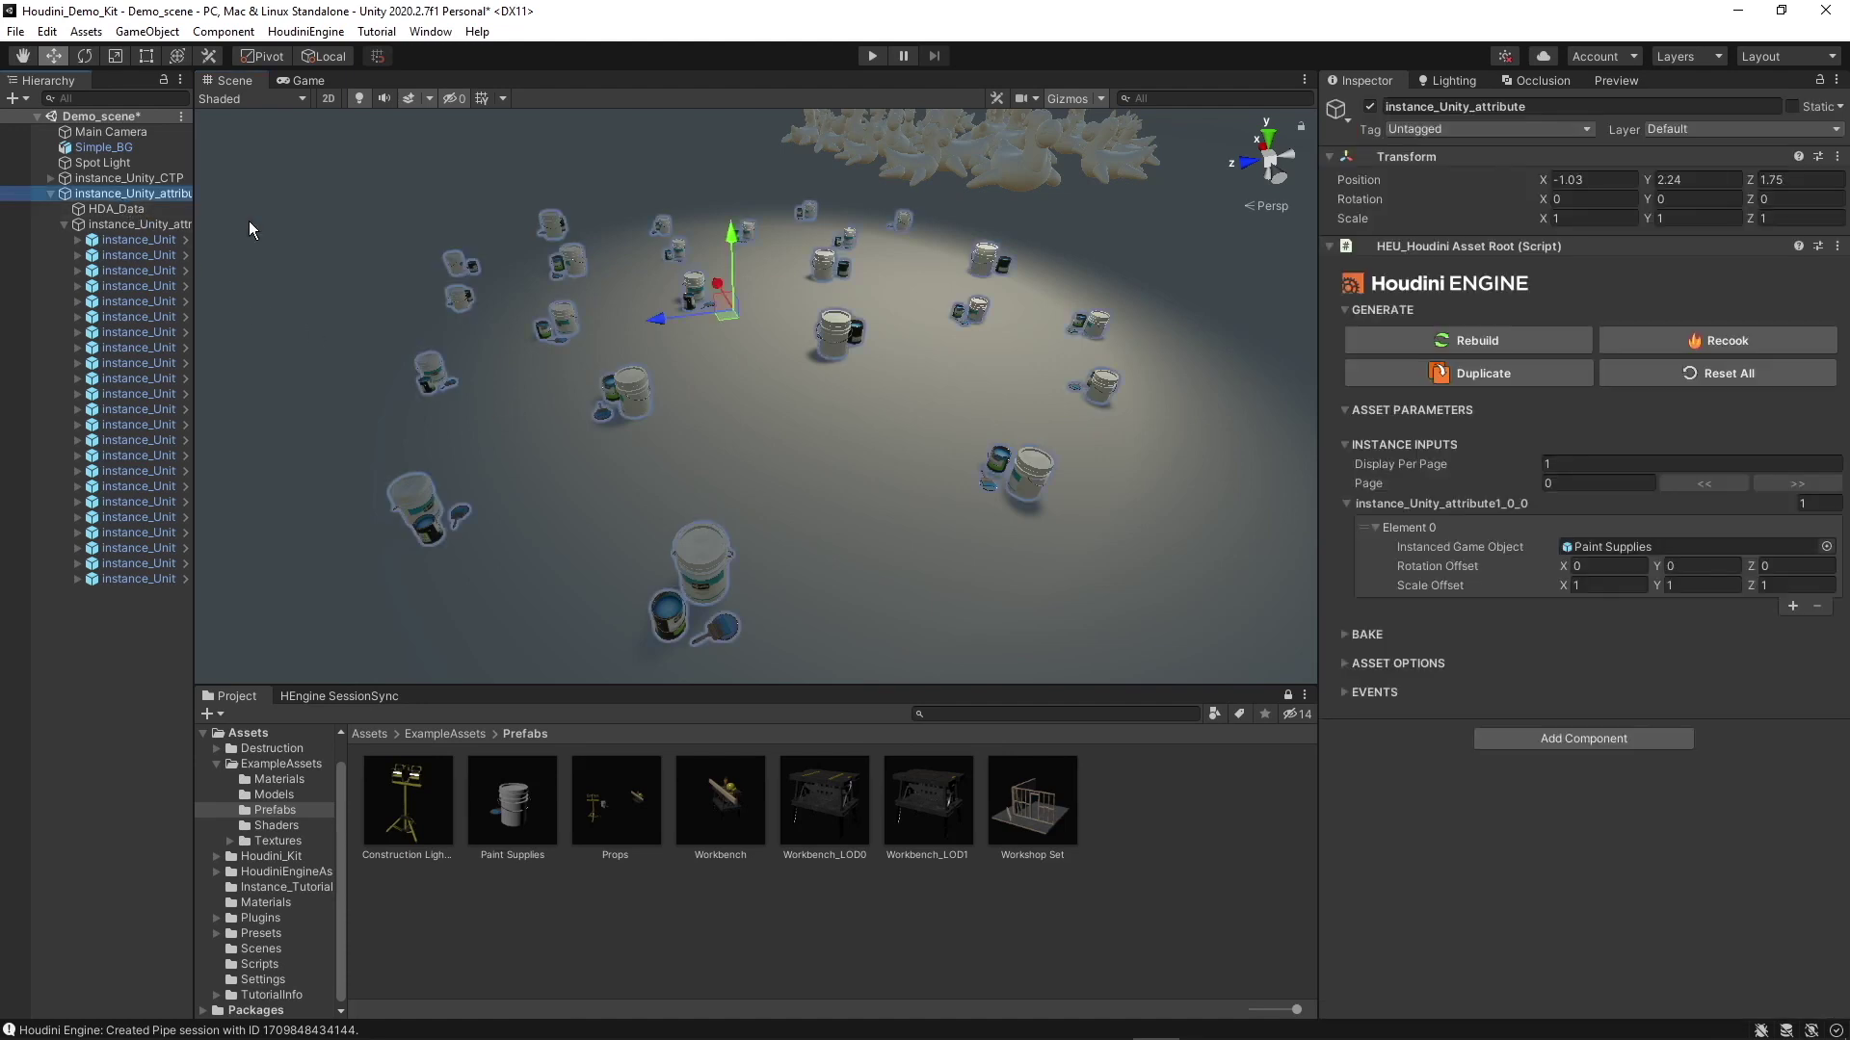
{"action": "left_click", "coordinate": [1424, 337]}
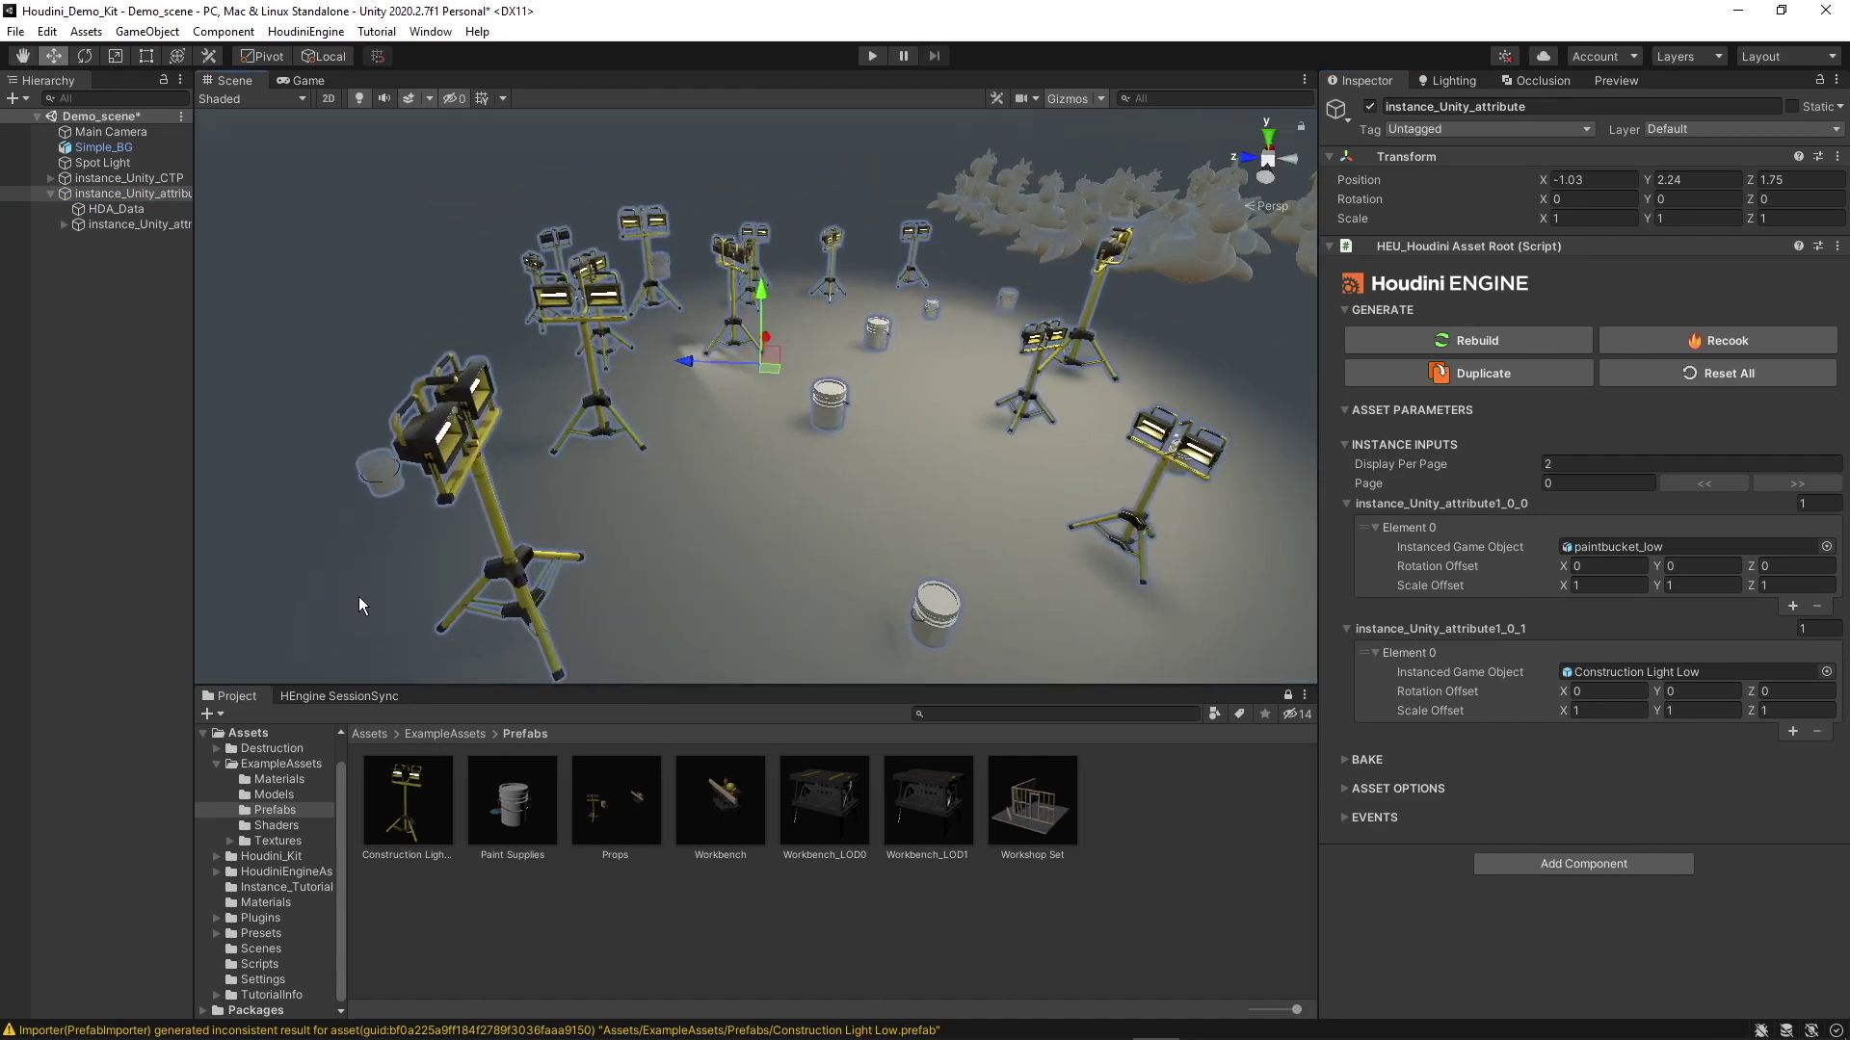
{"action": "left_click_drag", "start_coordinate": [210, 638], "coordinate": [207, 460], "text": "alt"}
Inspect one construction light instance by viewing its child objects and opening its prefab, then return to the scene.
{"action": "left_click", "coordinate": [775, 366]}
{"action": "left_click", "coordinate": [77, 471]}
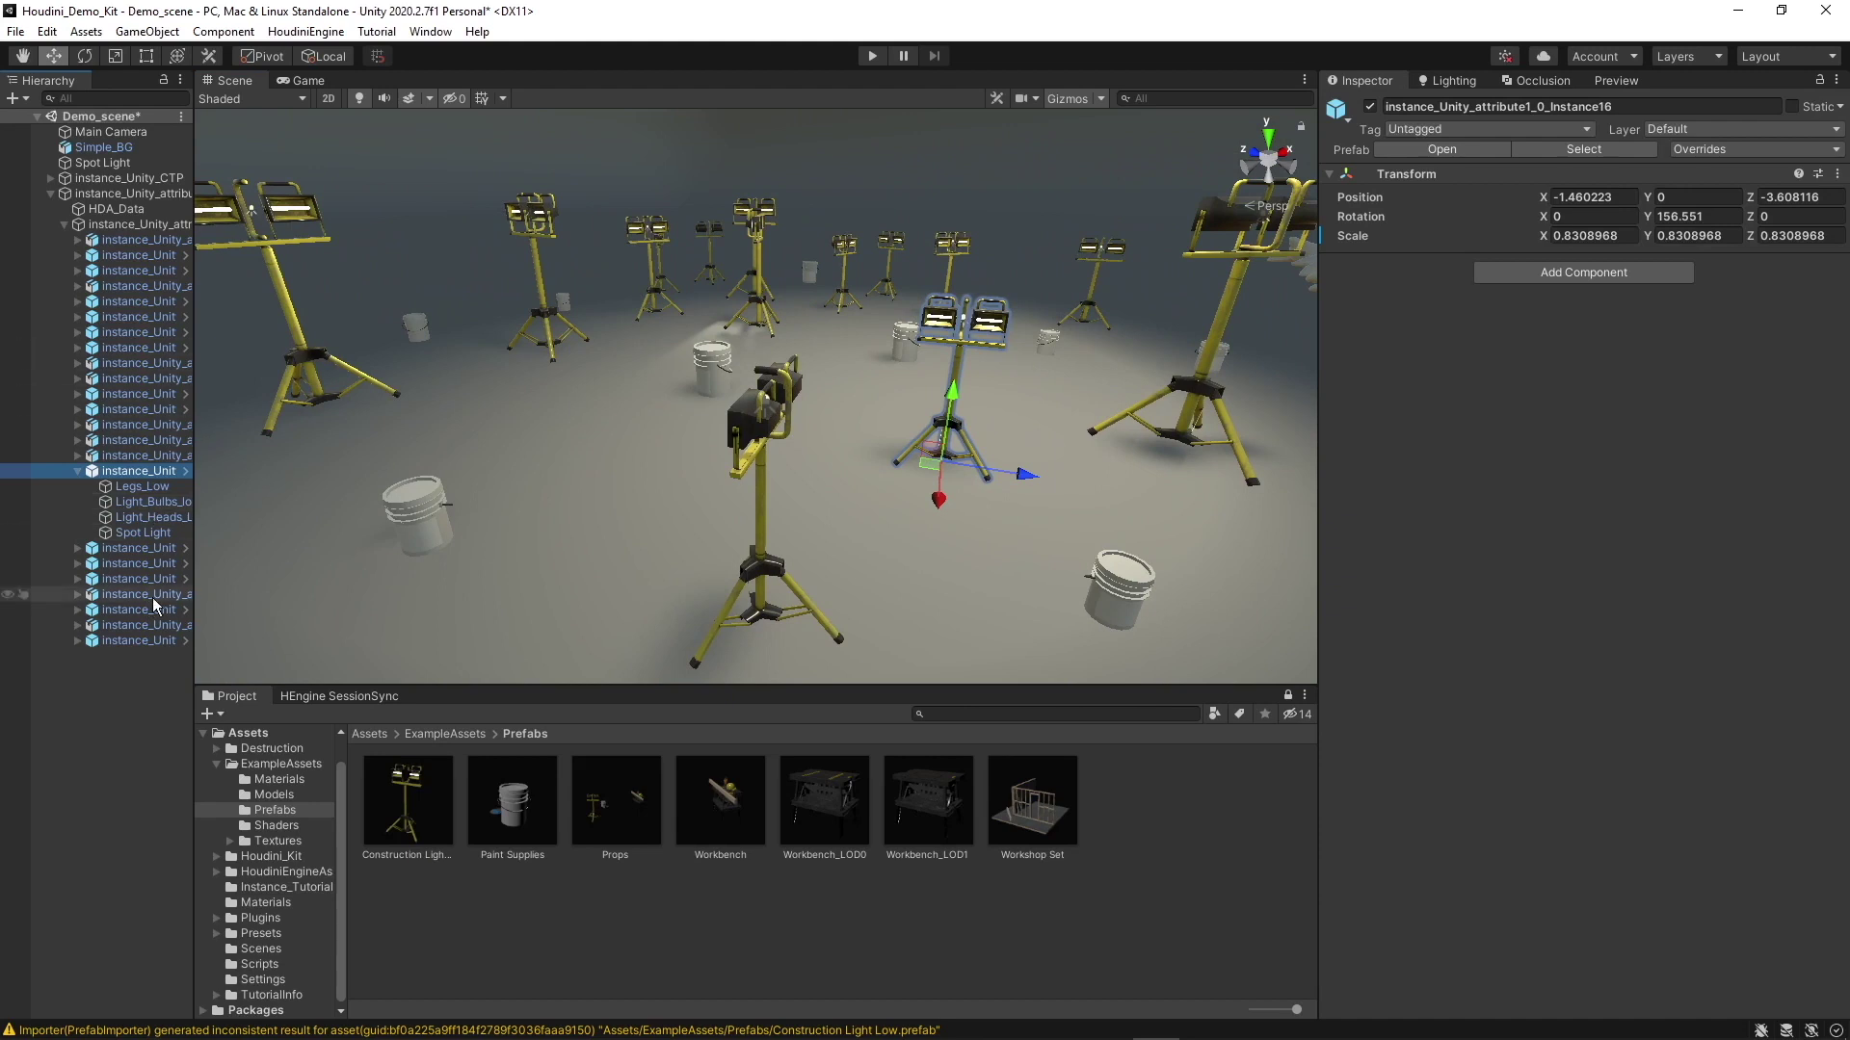
{"action": "left_click", "coordinate": [77, 471]}
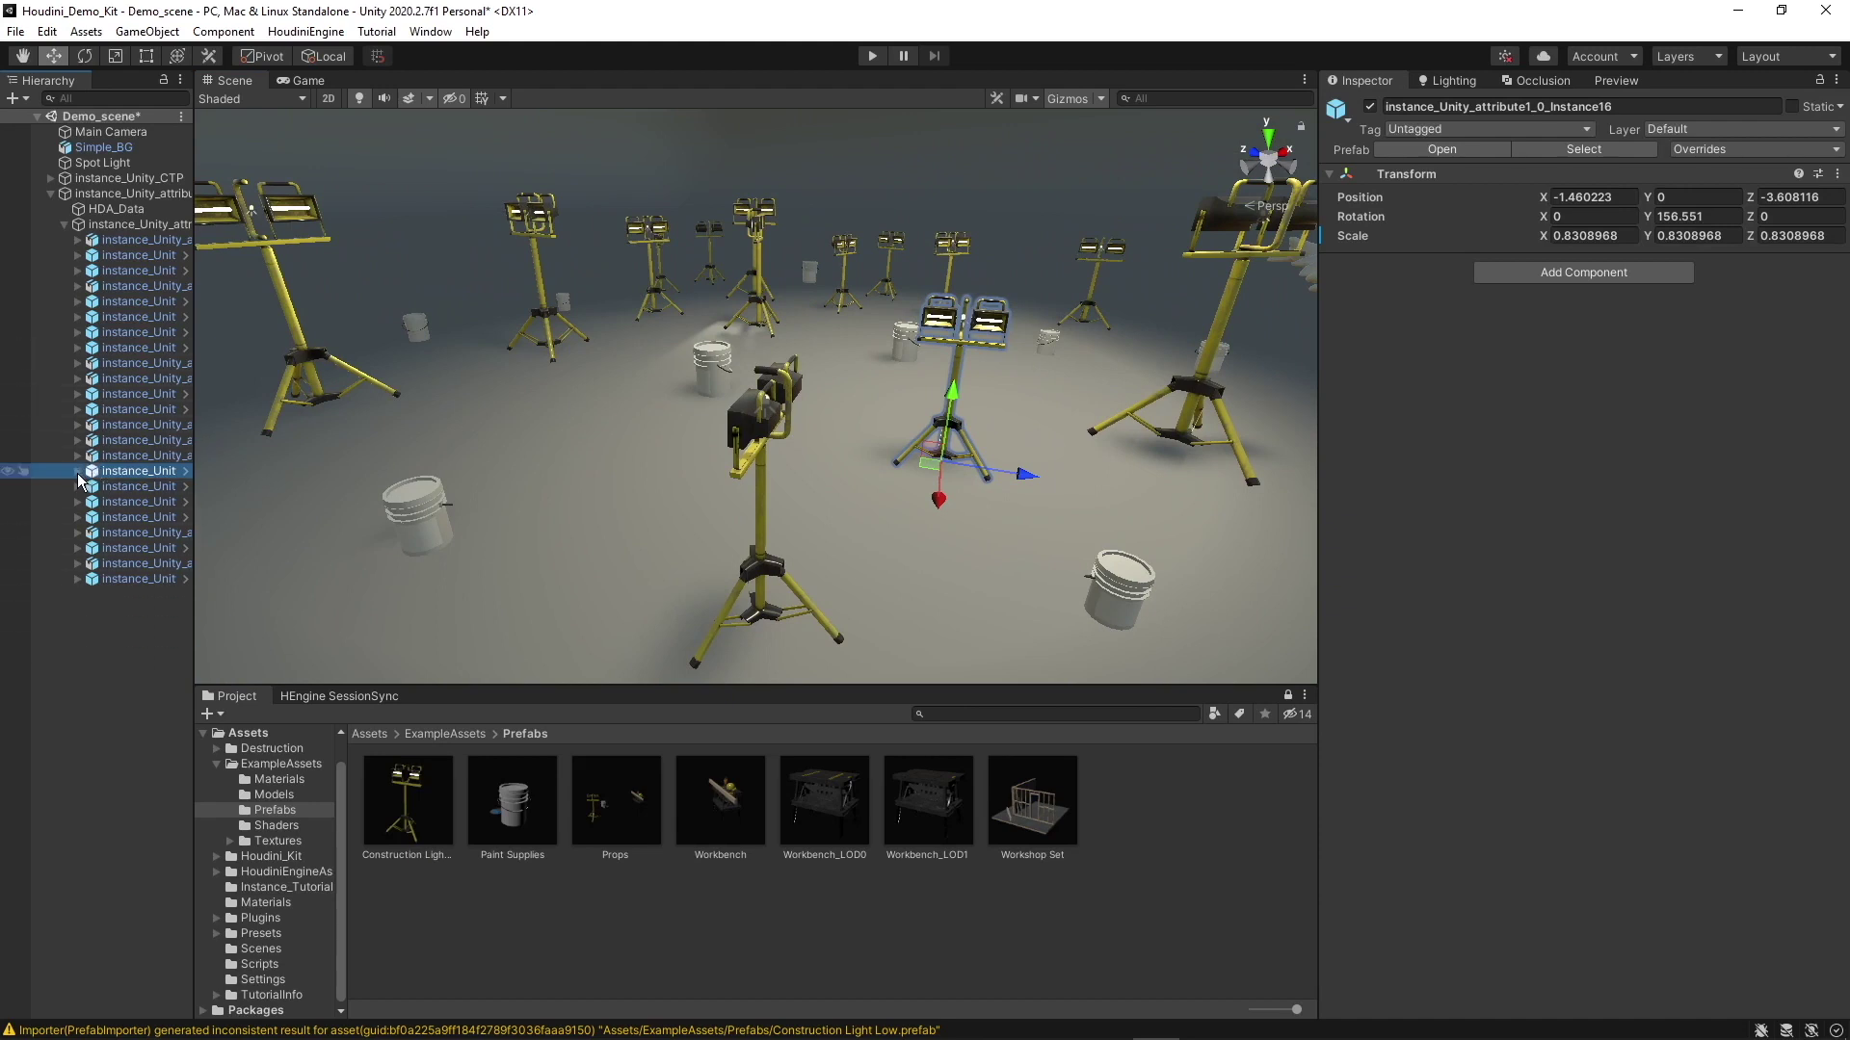
{"action": "left_click", "coordinate": [1402, 152]}
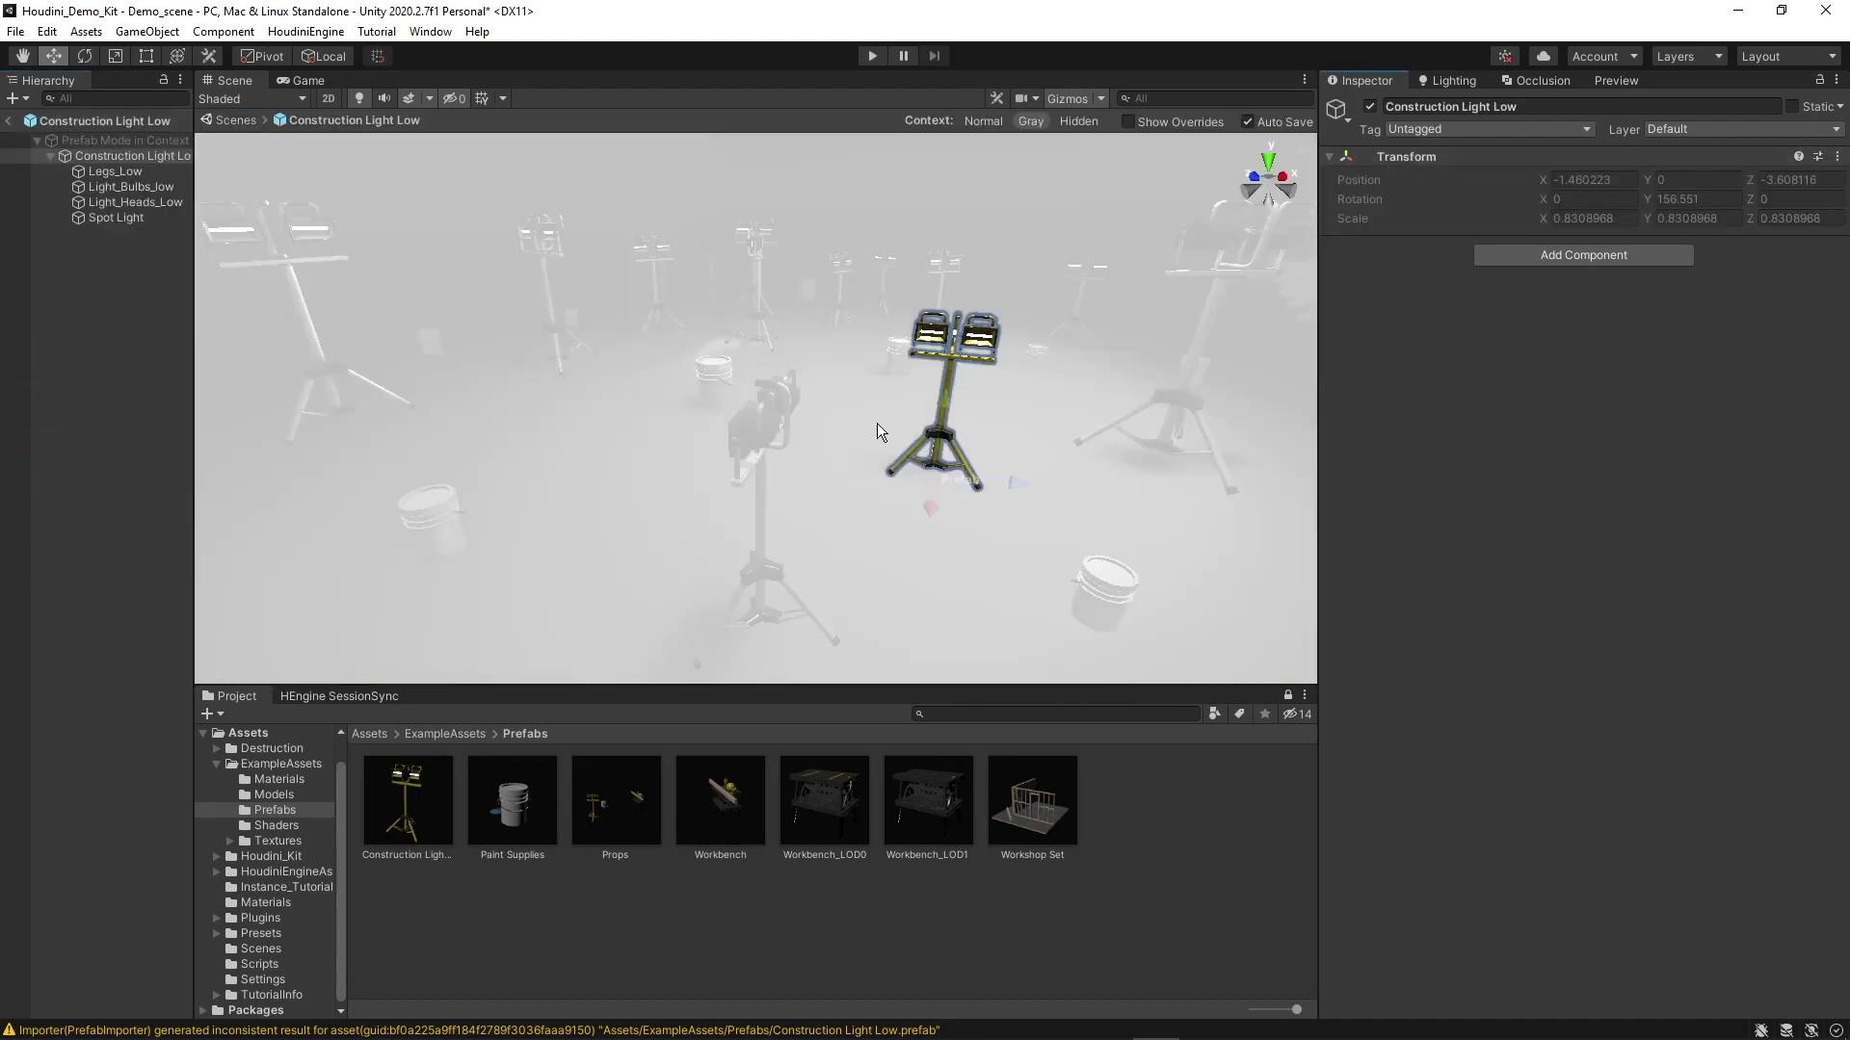
{"action": "right_click_drag", "start_coordinate": [877, 424], "coordinate": [996, 542]}
{"action": "right_click_drag", "start_coordinate": [909, 372], "coordinate": [981, 413]}
{"action": "left_click", "coordinate": [233, 119]}
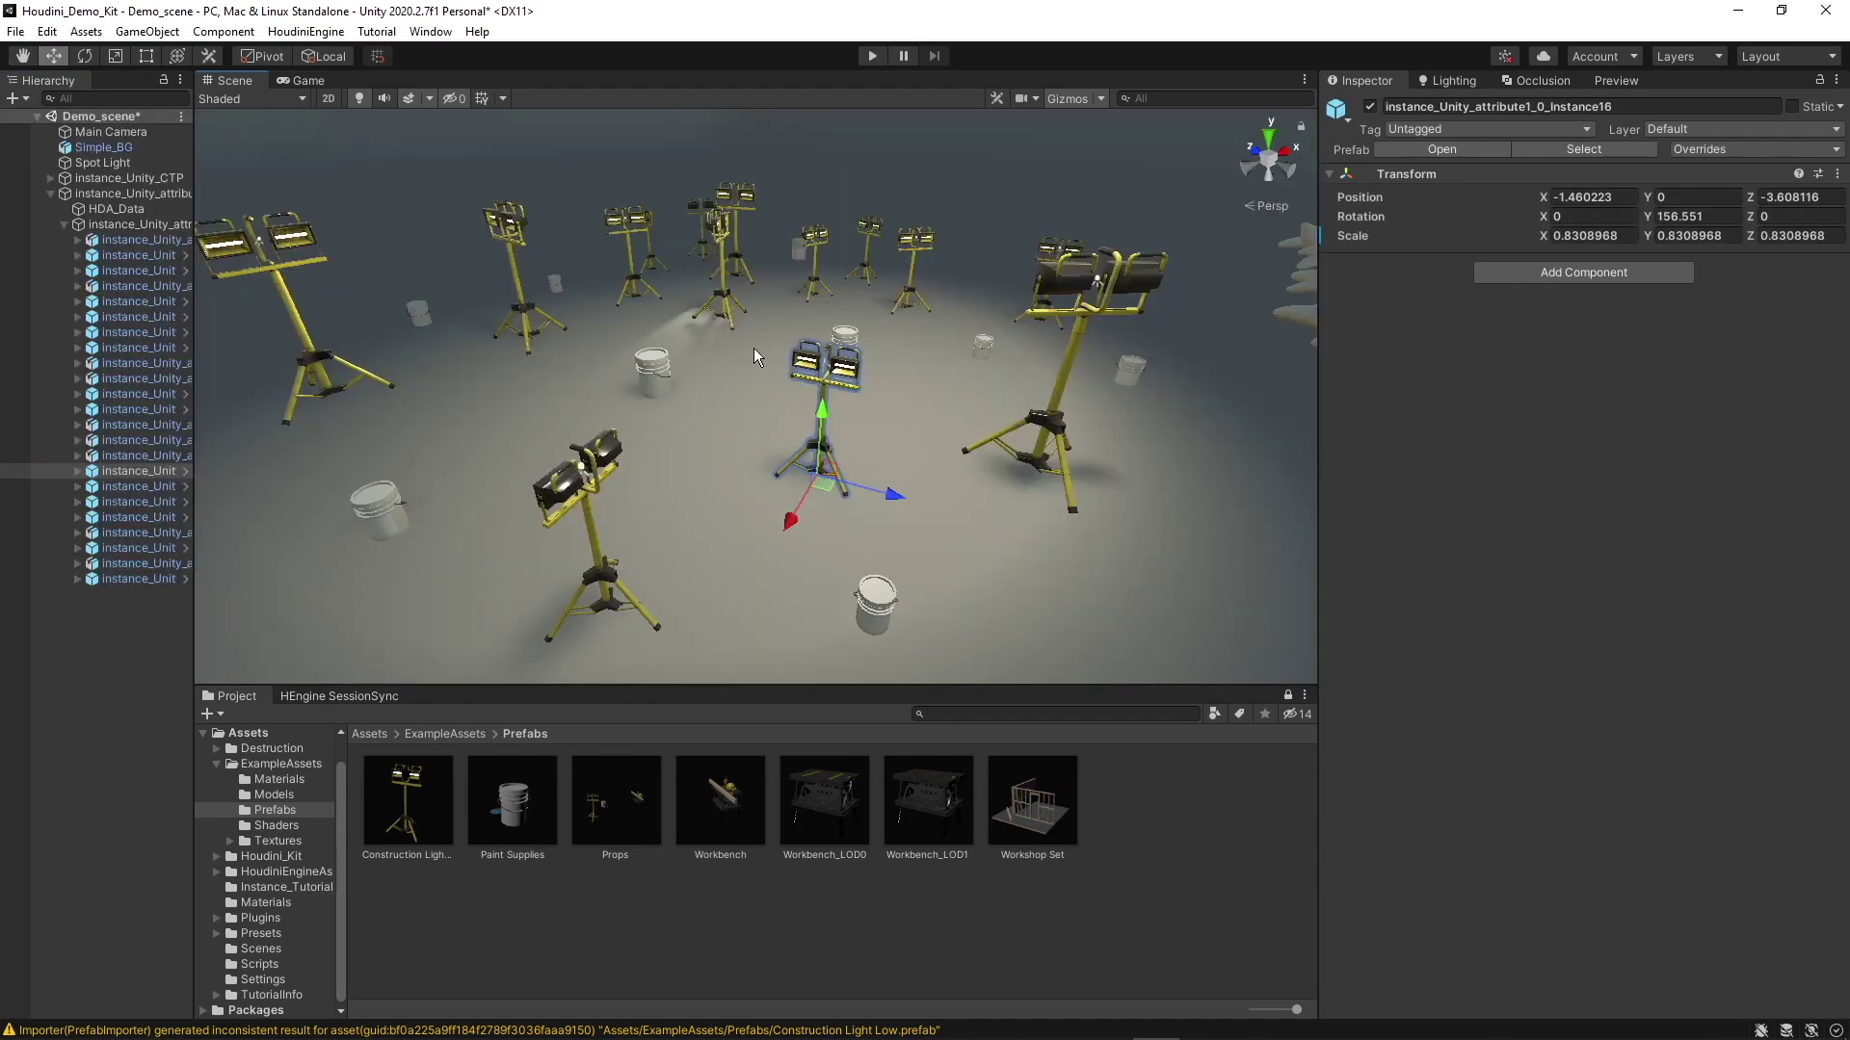
Add a second element to the asset's Construction Light Low instance input and assign the Workbench prefab to it.
{"action": "right_click_drag", "start_coordinate": [753, 349], "coordinate": [800, 585]}
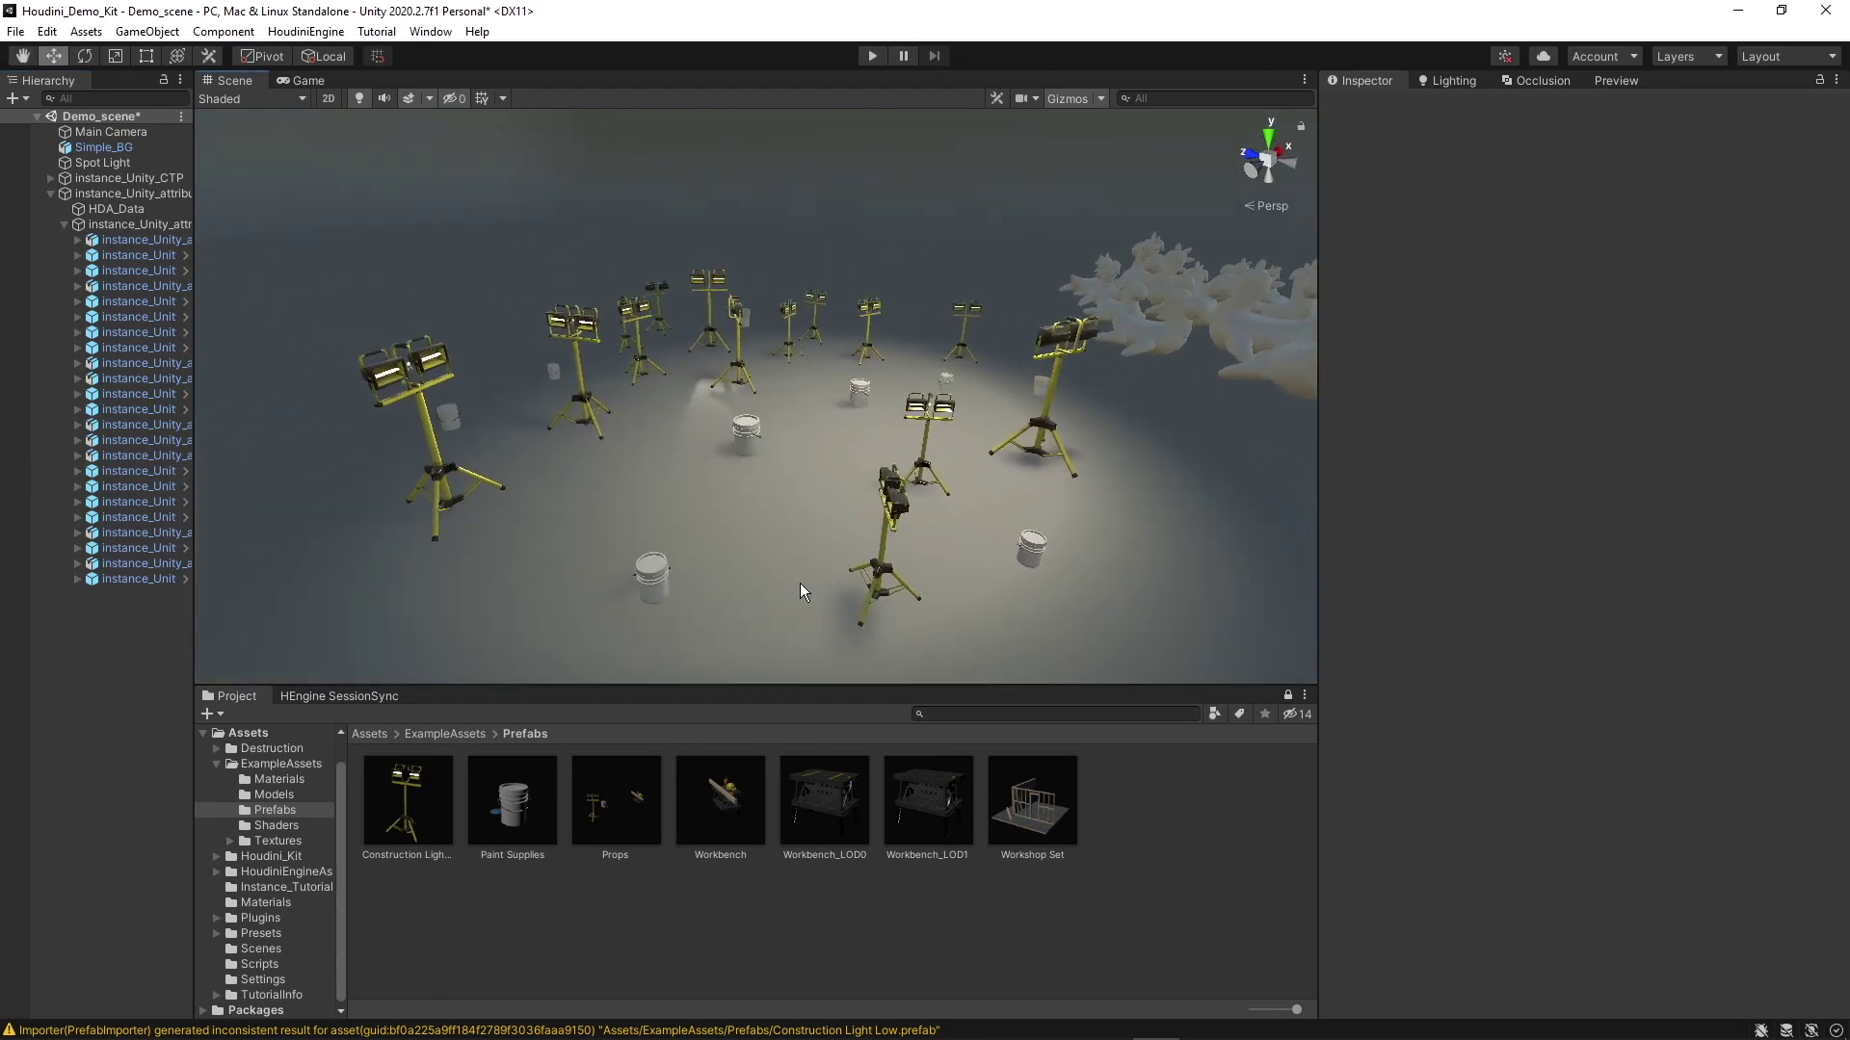
{"action": "left_click", "coordinate": [800, 585]}
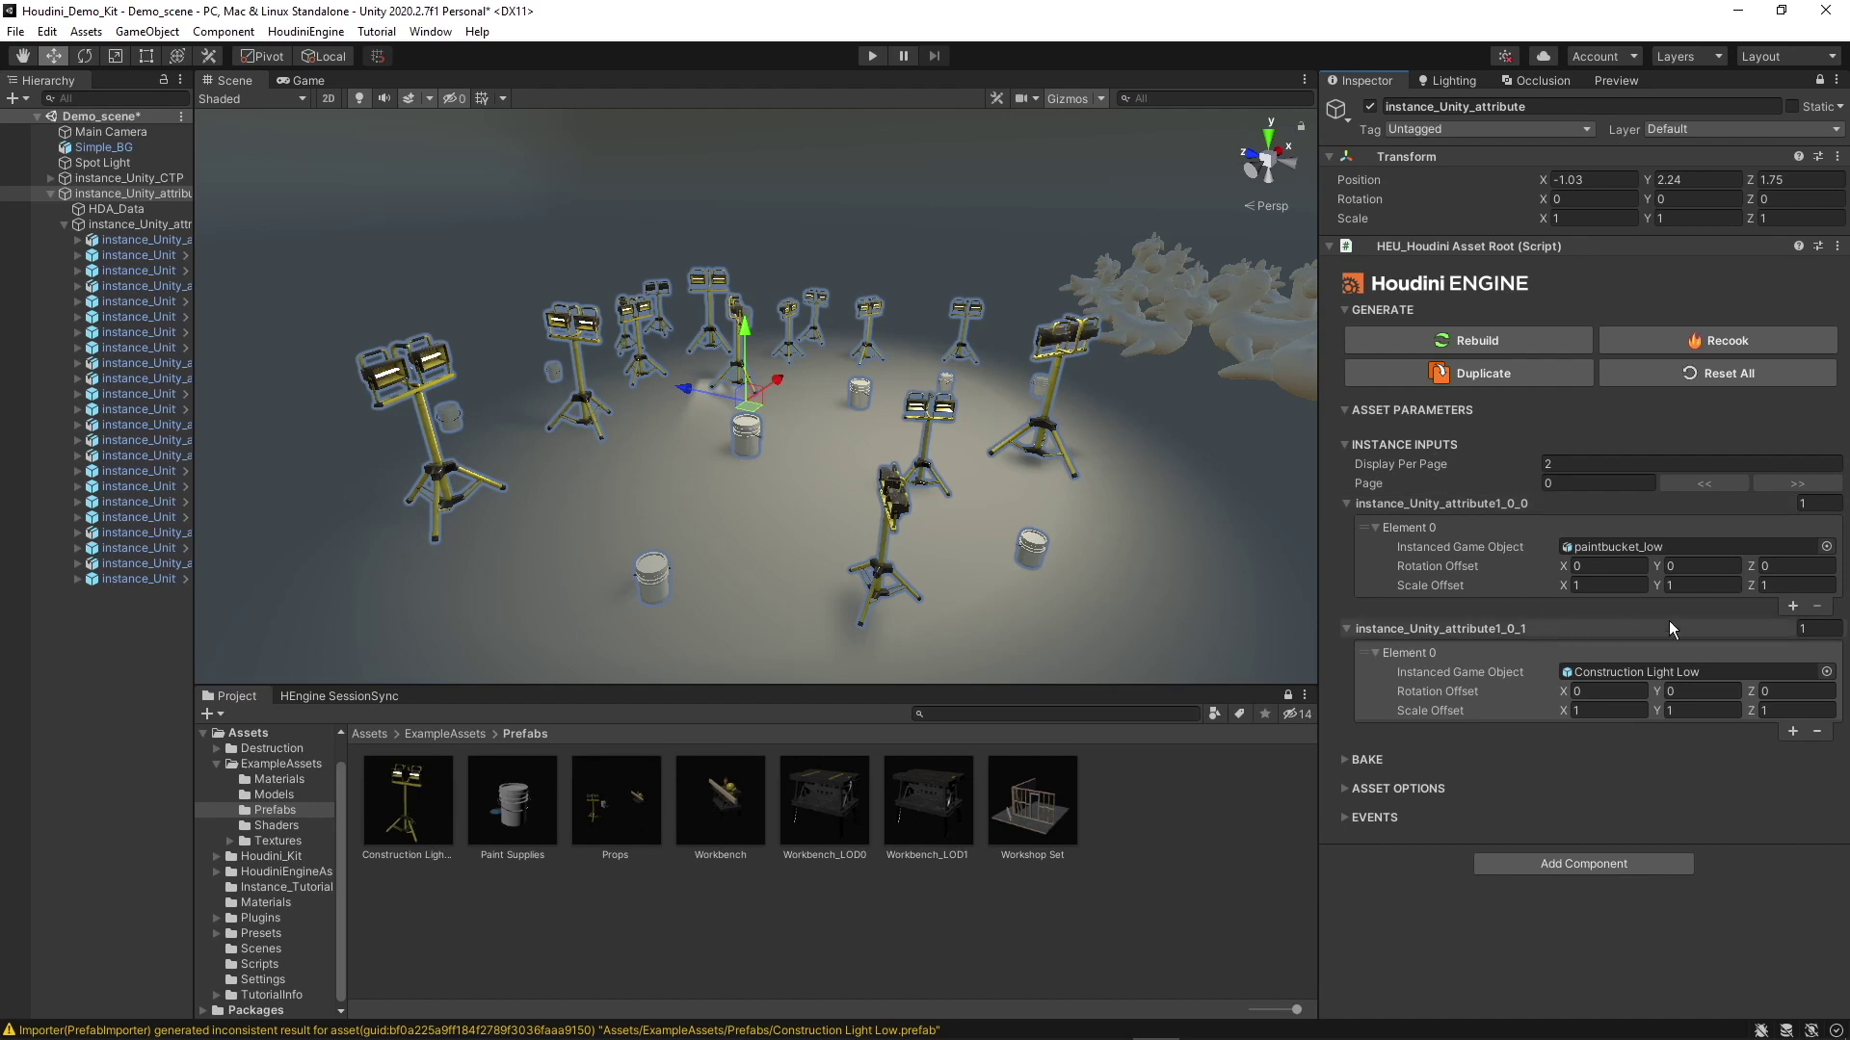
{"action": "left_click", "coordinate": [1791, 732]}
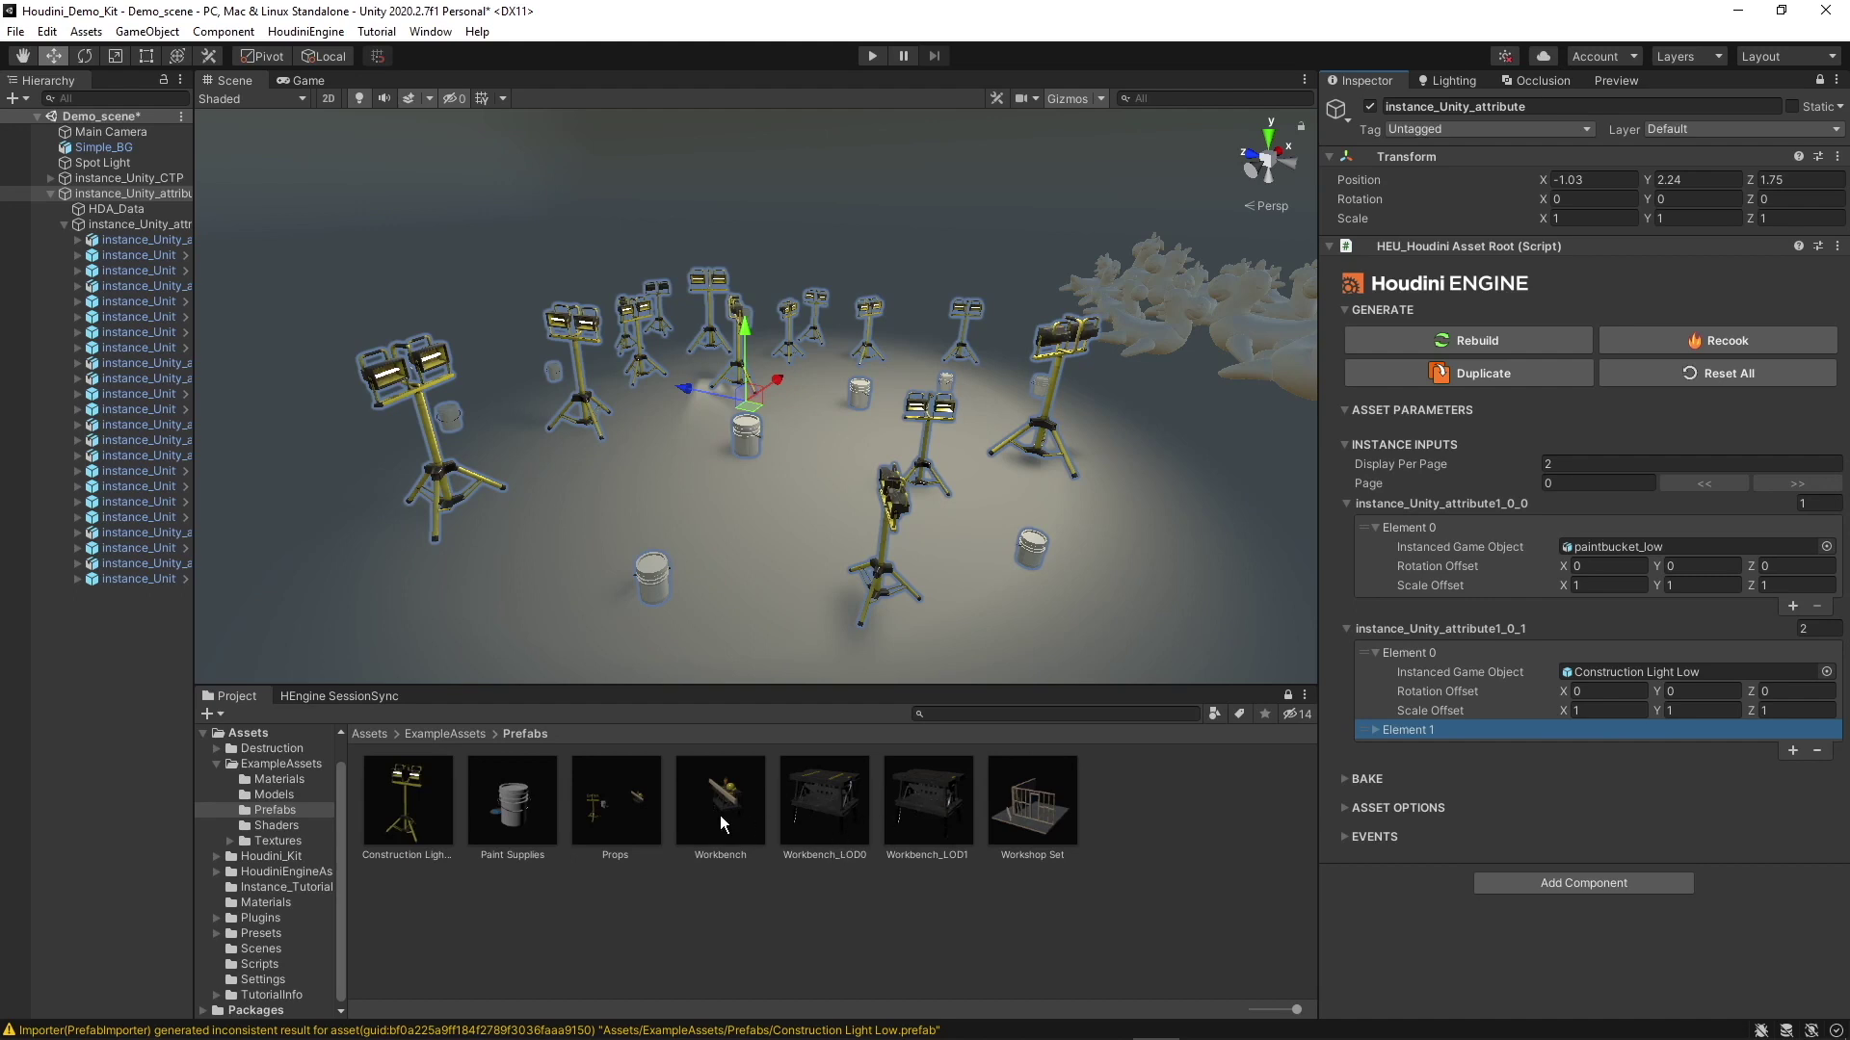
{"action": "left_click_drag", "start_coordinate": [720, 815], "coordinate": [1542, 734]}
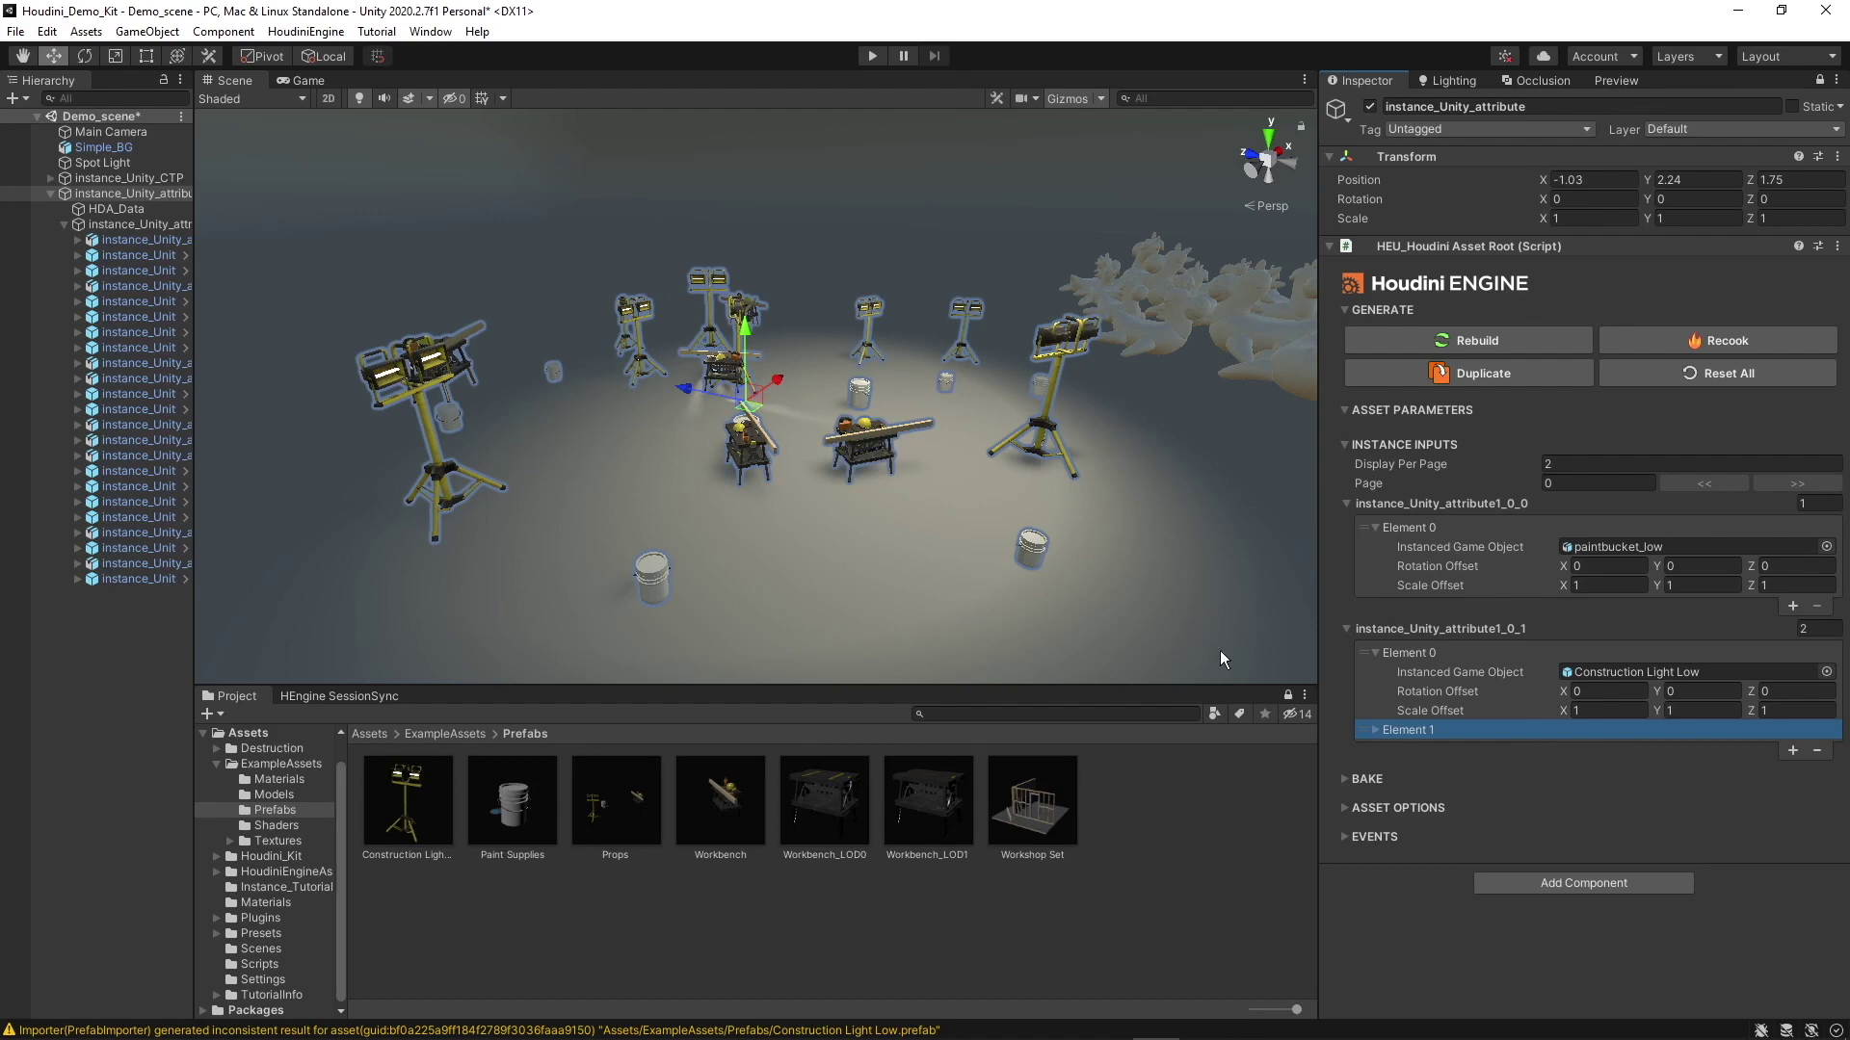
{"action": "mouse_move", "coordinate": [1079, 616]}
{"action": "left_mouse_down", "text": "alt"}
{"action": "mouse_move", "coordinate": [1039, 570]}
{"action": "mouse_move", "coordinate": [727, 456]}
{"action": "mouse_move", "coordinate": [808, 777]}
{"action": "mouse_move", "coordinate": [866, 578]}
{"action": "mouse_move", "coordinate": [935, 526]}
{"action": "mouse_move", "coordinate": [856, 512]}
{"action": "mouse_move", "coordinate": [852, 557]}
{"action": "mouse_move", "coordinate": [765, 499]}
{"action": "mouse_move", "coordinate": [489, 431]}
{"action": "mouse_move", "coordinate": [686, 339]}
{"action": "mouse_move", "coordinate": [848, 364]}
{"action": "left_mouse_up", "text": "alt"}
{"action": "key", "text": "ctrl+z"}
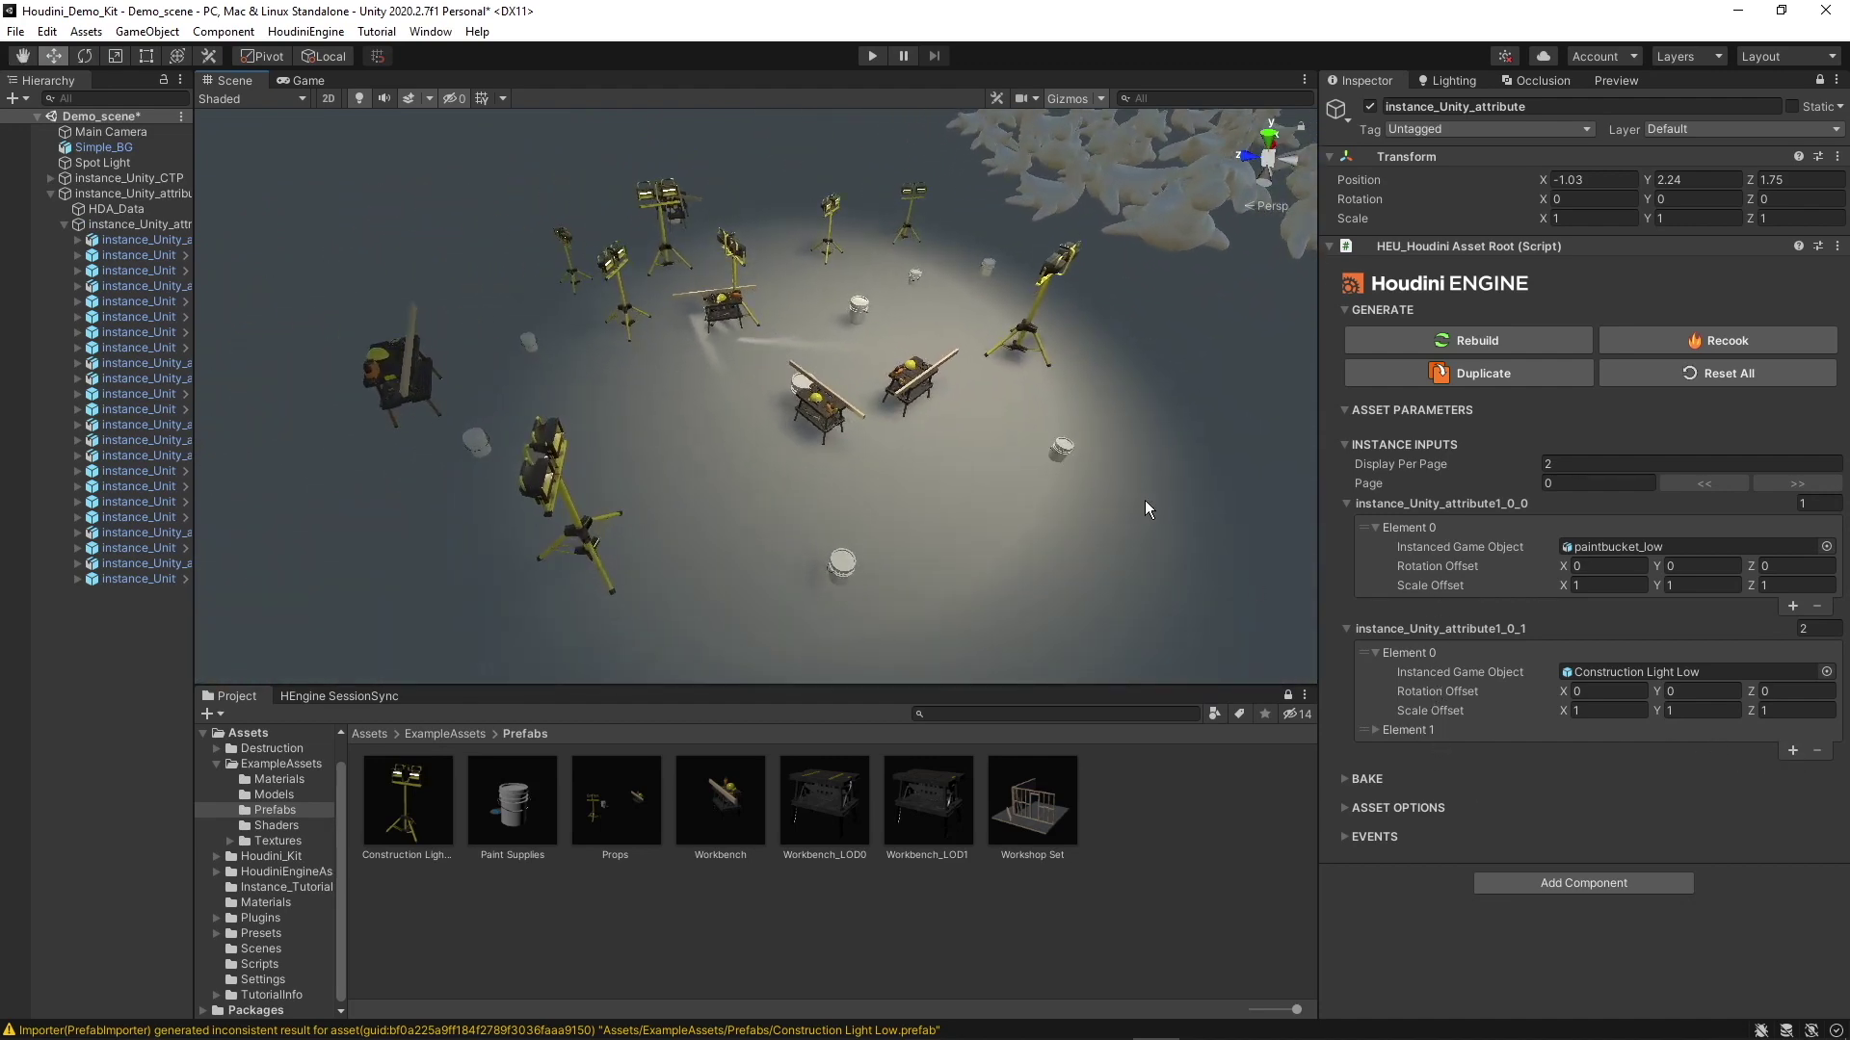
{"action": "left_click_drag", "start_coordinate": [1144, 510], "coordinate": [939, 416], "text": "alt"}
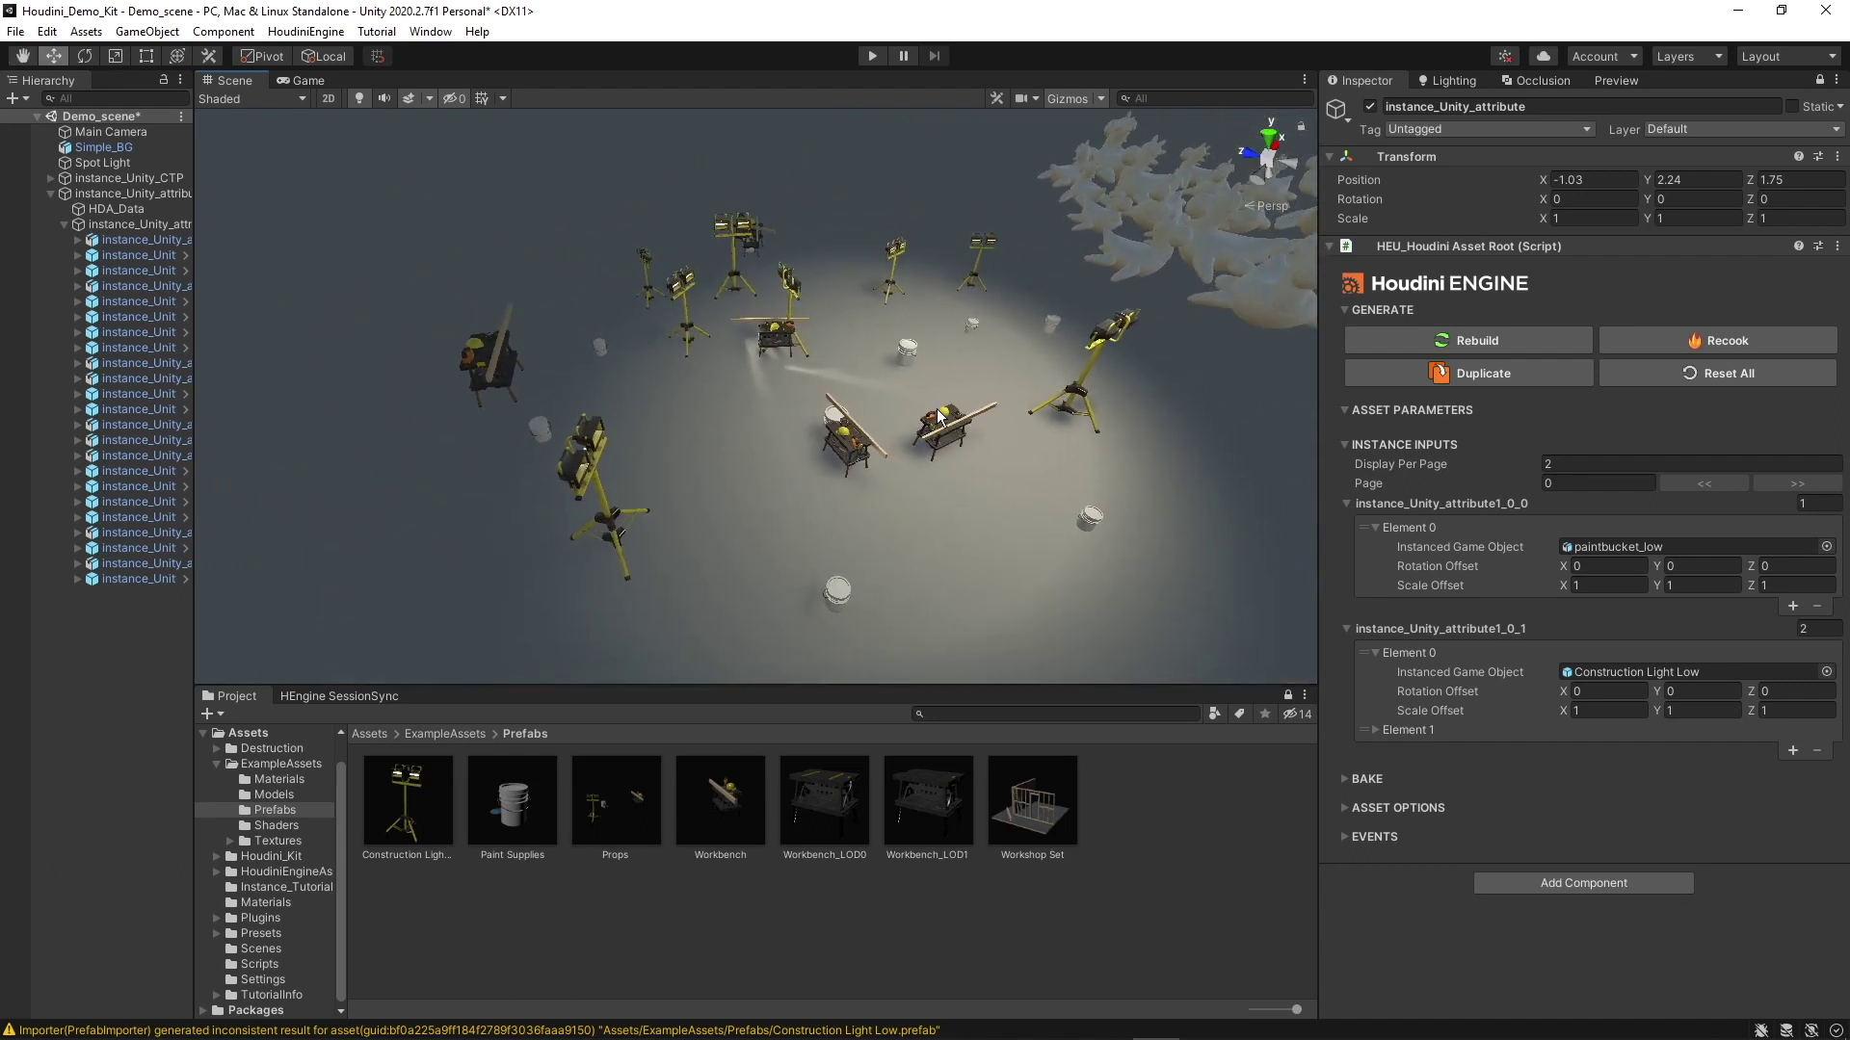
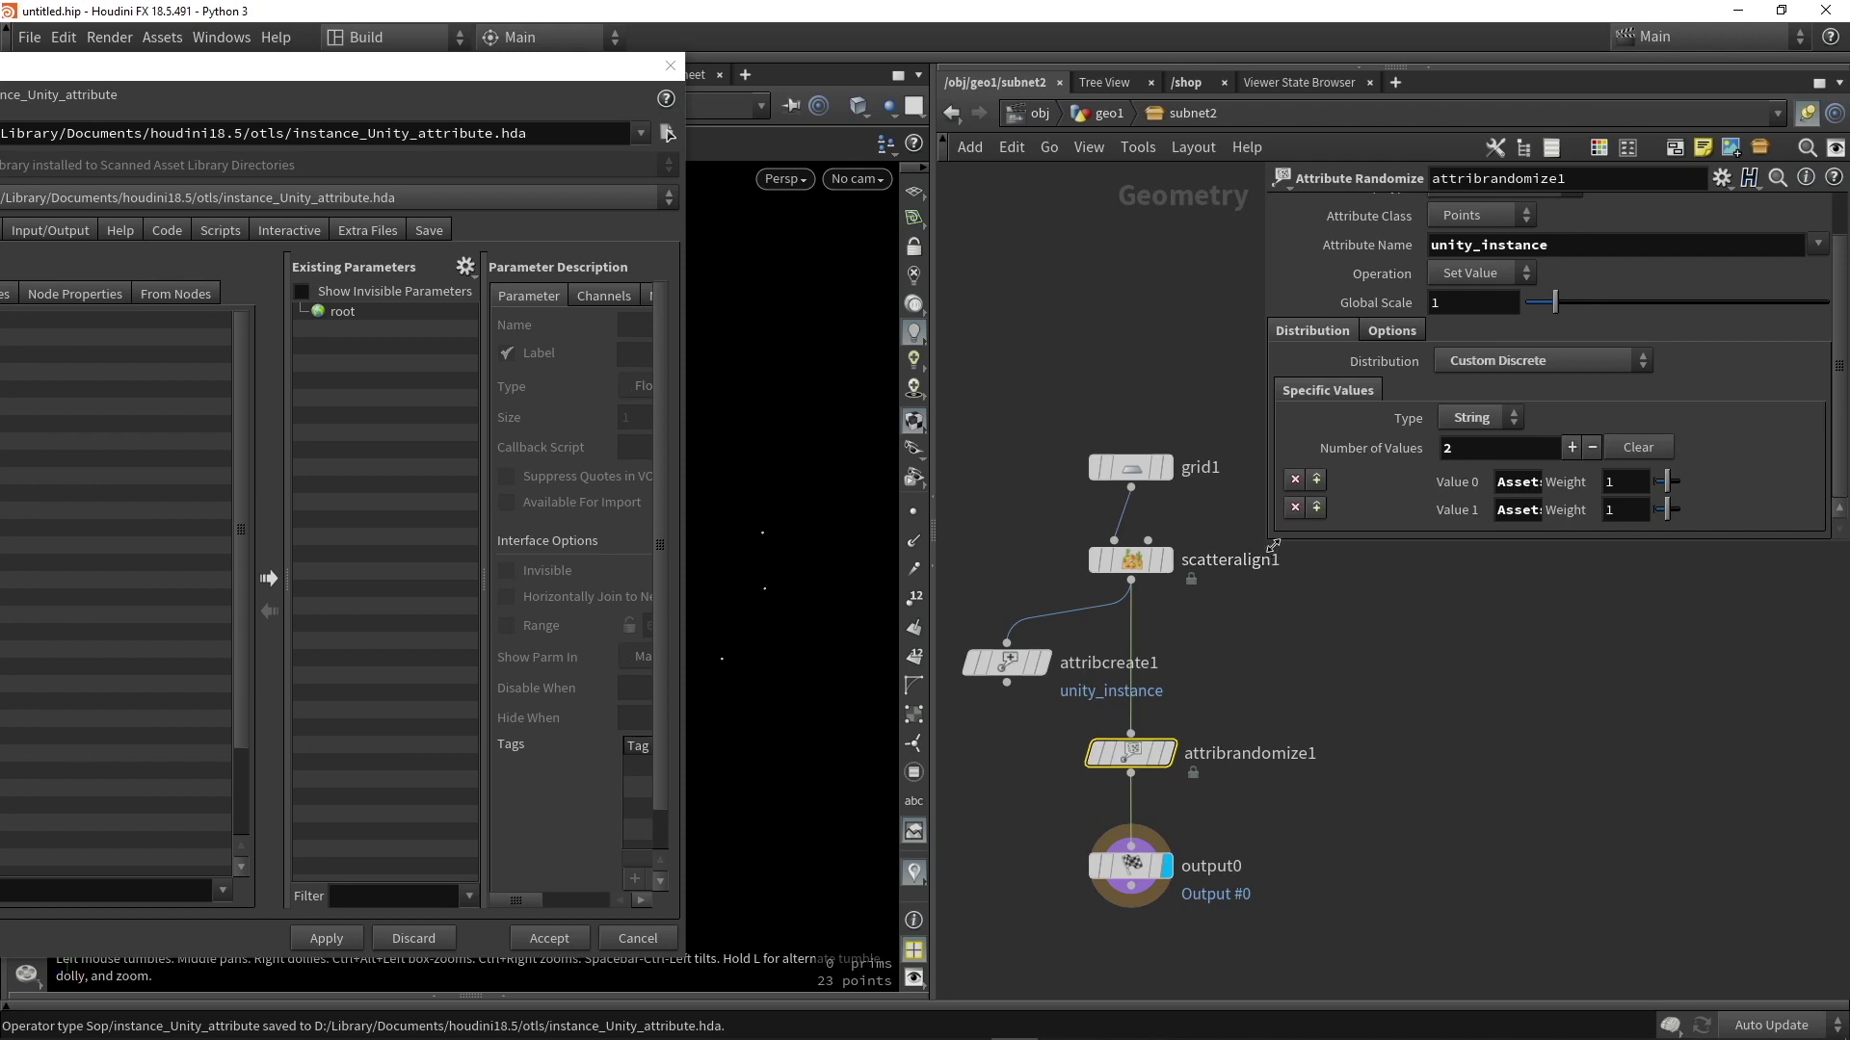
Switch to Houdini, add attribrandomize1's Global Seed to the instance_Unity_attribute asset's parameters and apply the change.
{"action": "left_click_drag", "start_coordinate": [1270, 555], "coordinate": [994, 584]}
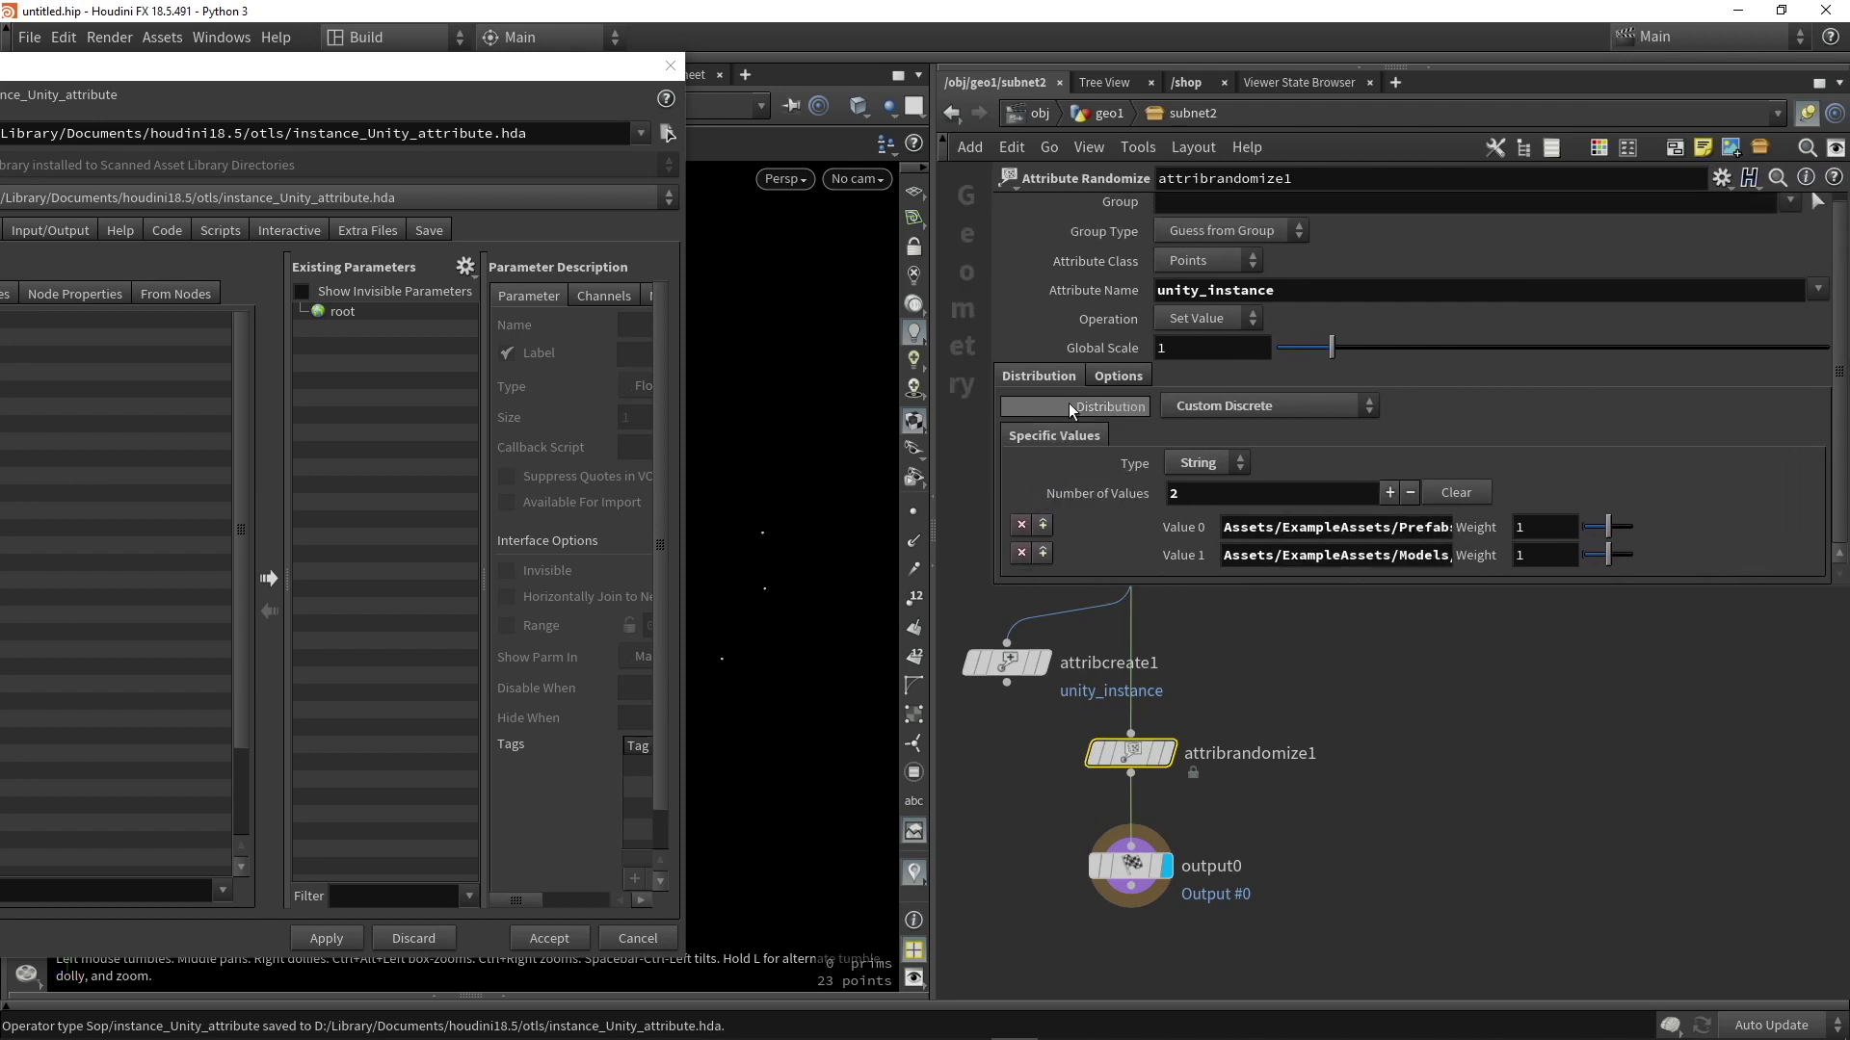
{"action": "left_click", "coordinate": [1109, 383]}
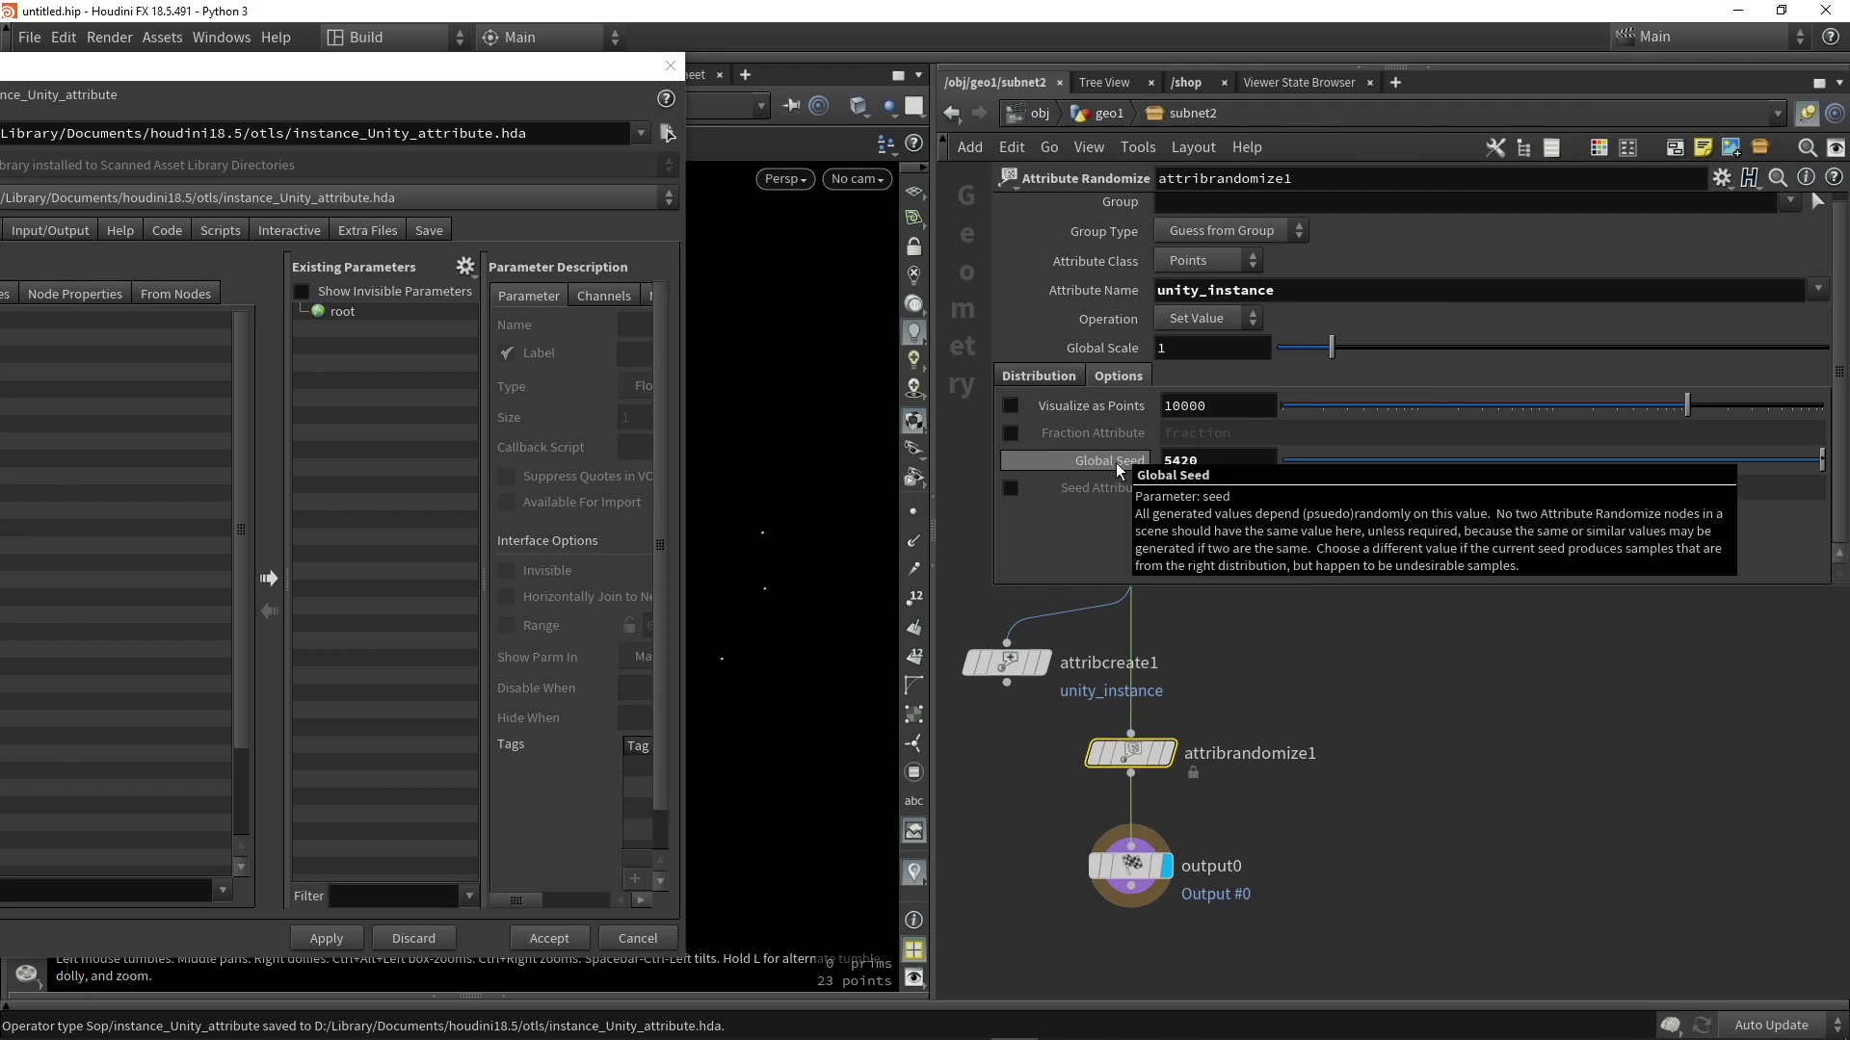
{"action": "left_click_drag", "start_coordinate": [1116, 463], "coordinate": [366, 373]}
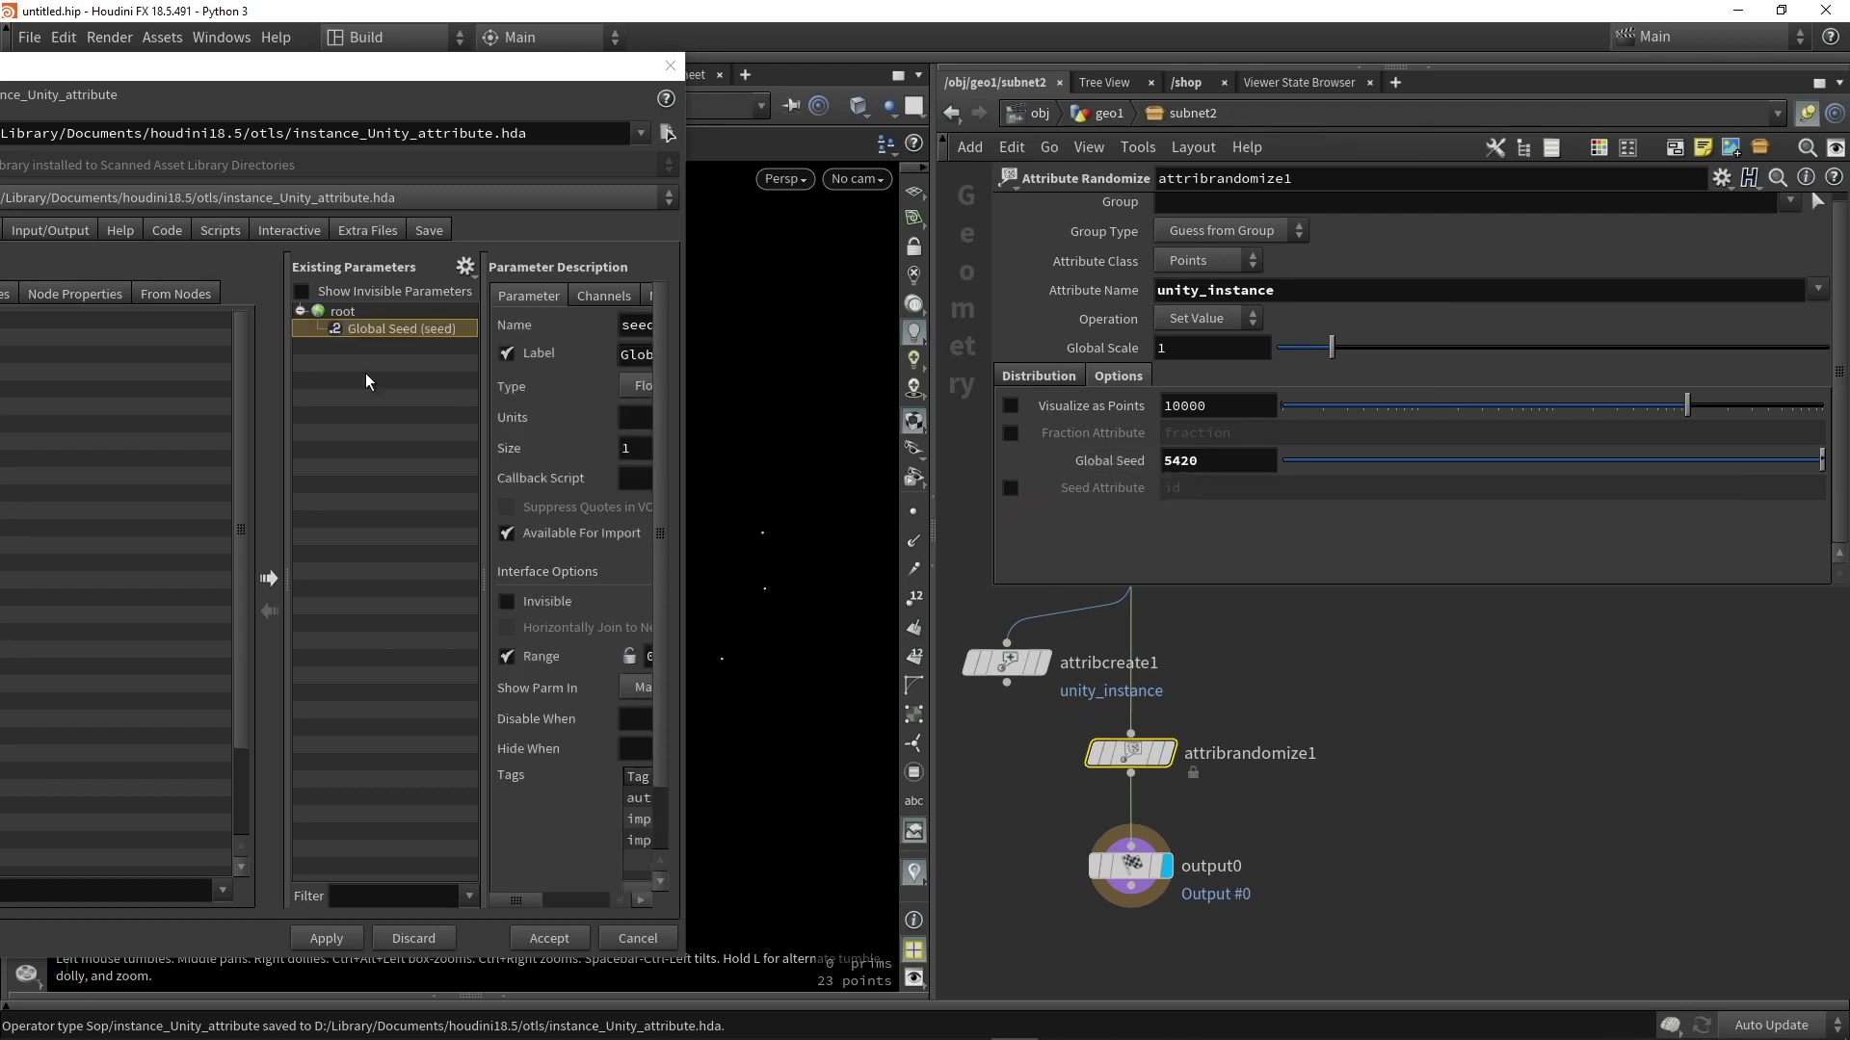
{"action": "left_click", "coordinate": [344, 939]}
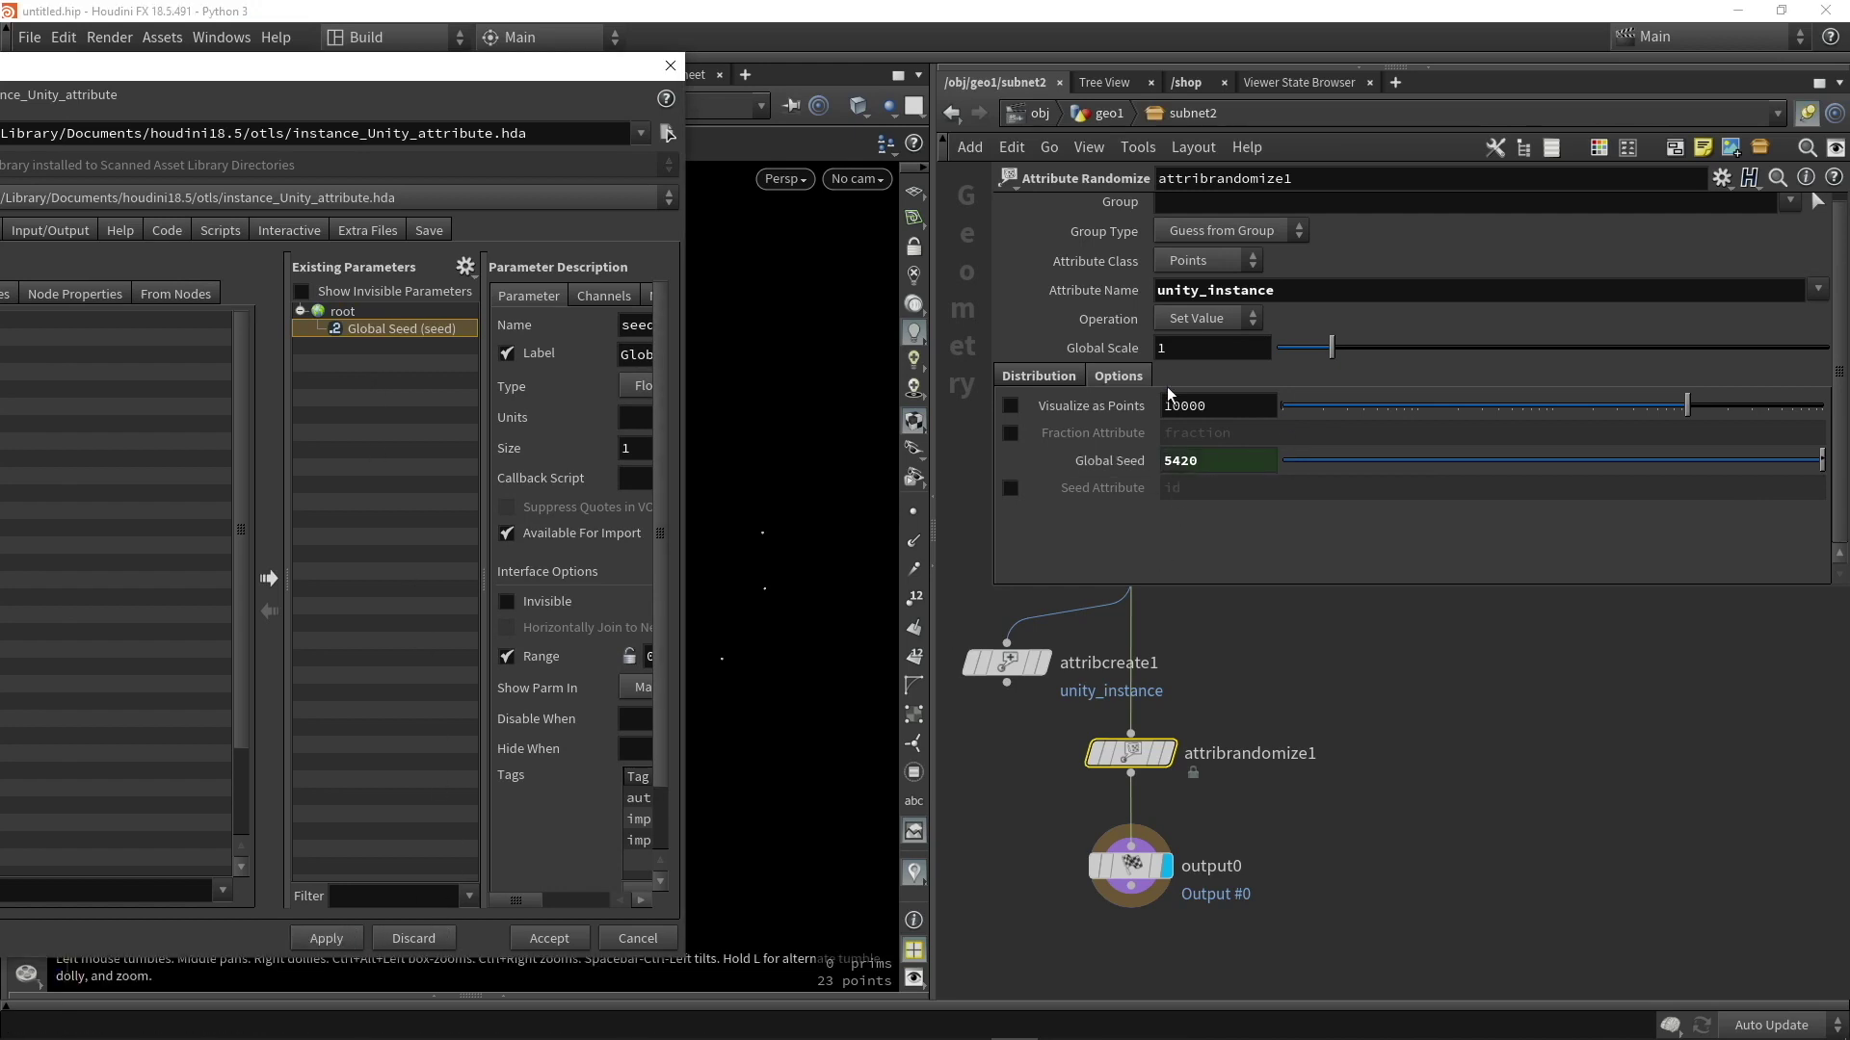
Add attribrandomize1's Value 0, Value 1 and both of their Weight parameters to the instance_Unity_attribute asset's parameters.
{"action": "left_click", "coordinate": [1042, 379]}
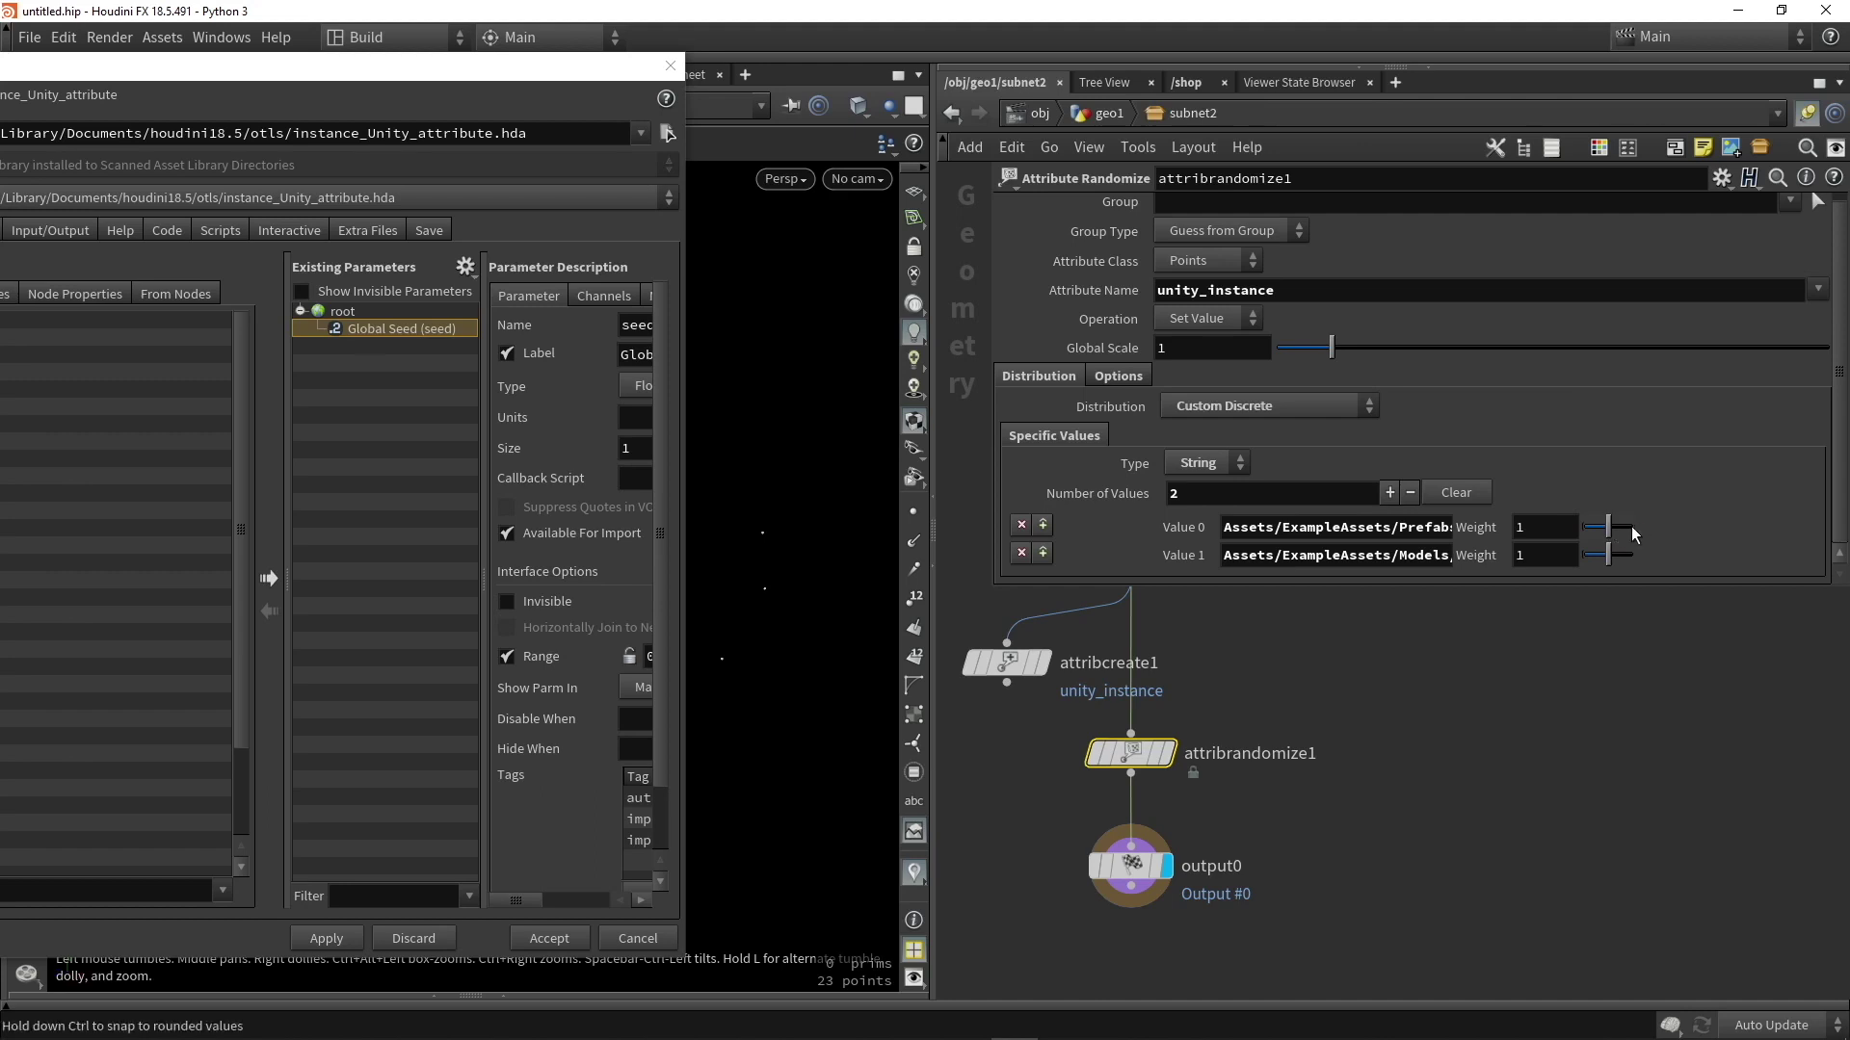
{"action": "left_click_drag", "start_coordinate": [1184, 530], "coordinate": [387, 368]}
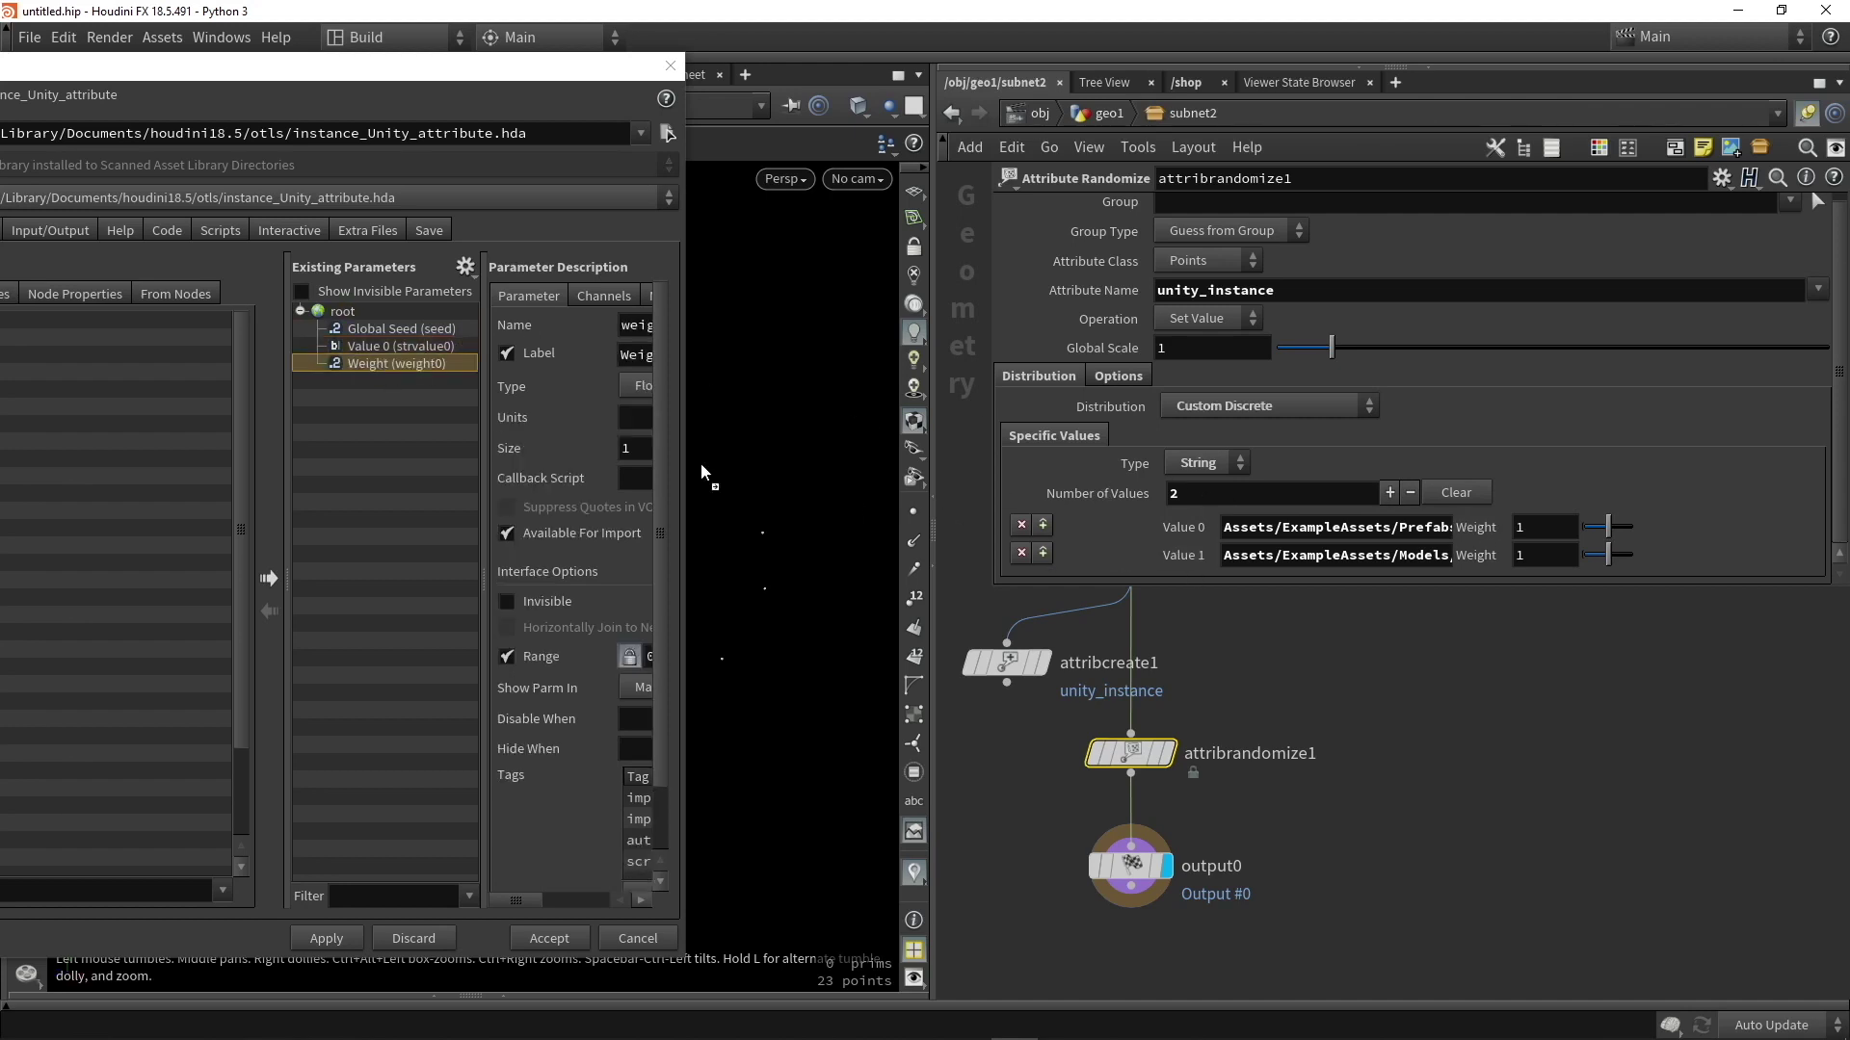
{"action": "left_click_drag", "start_coordinate": [702, 472], "coordinate": [405, 386]}
{"action": "left_click_drag", "start_coordinate": [1475, 557], "coordinate": [375, 476]}
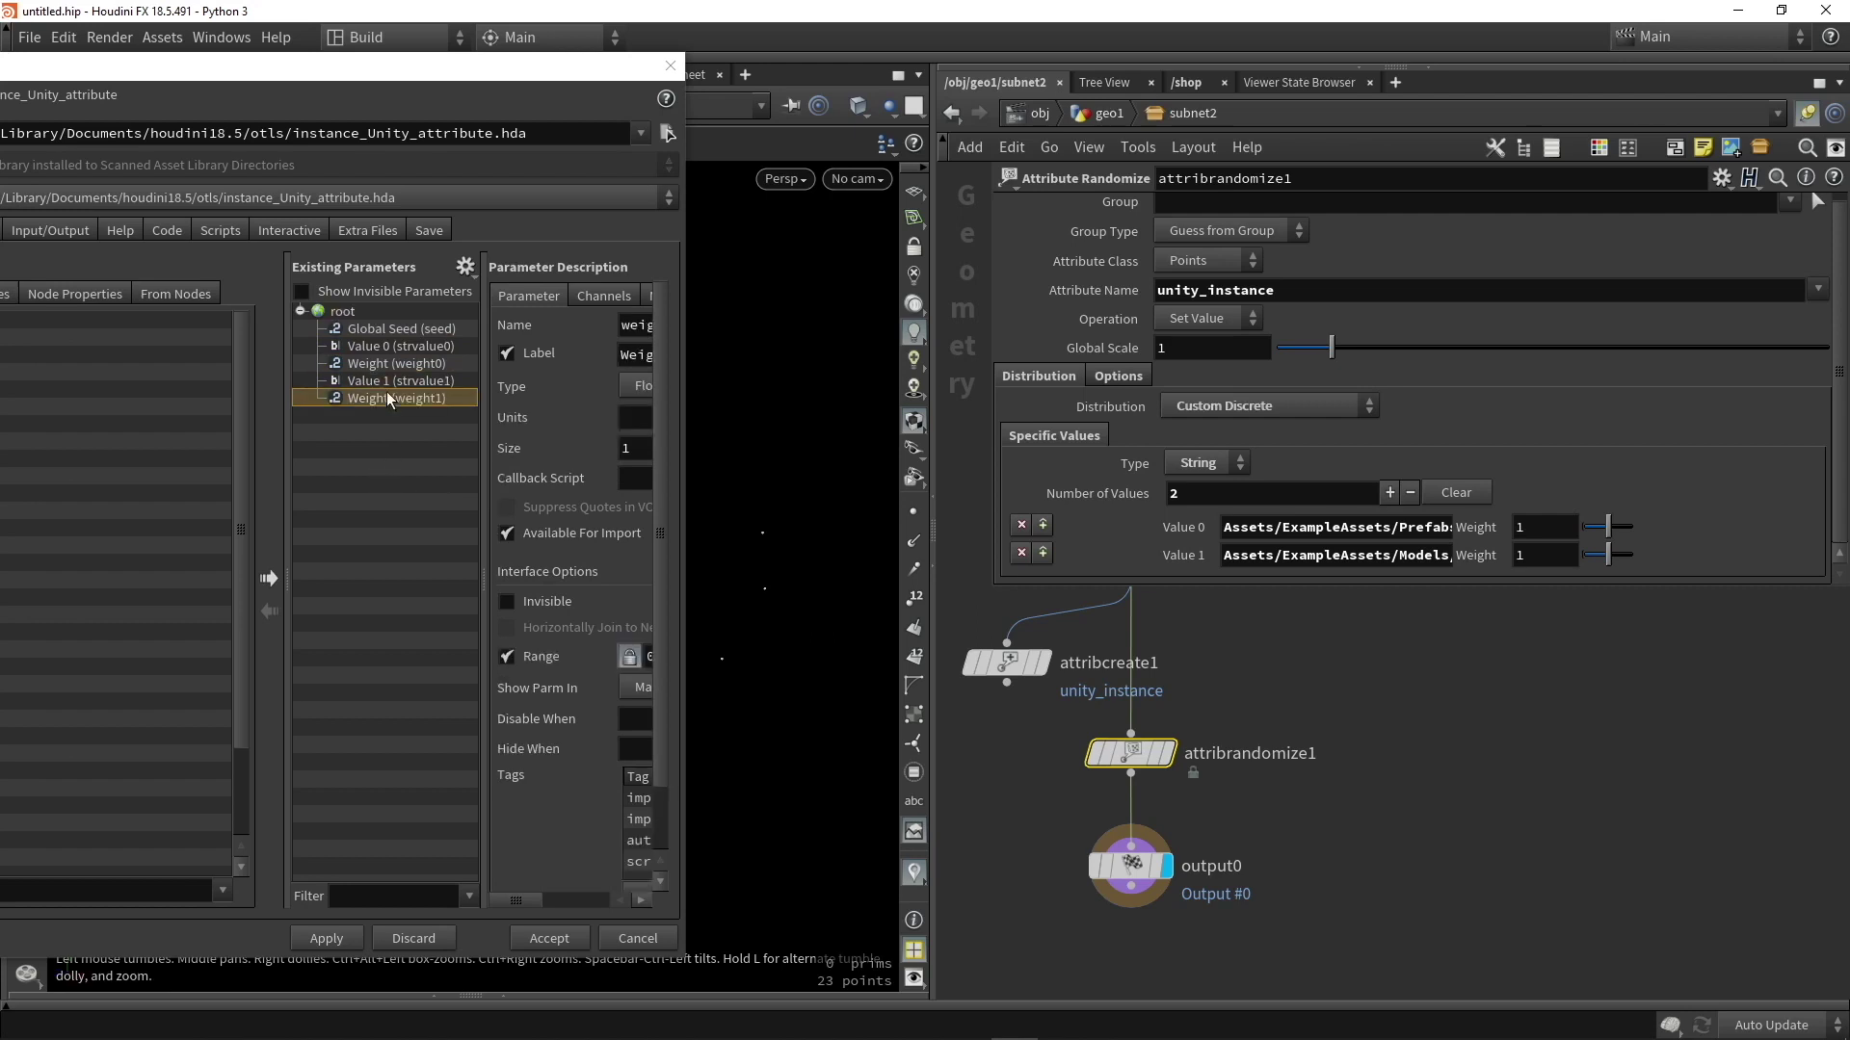
Label the strvalue0 parameter Model 1 and the strvalue1 parameter Model 2, and apply the changes.
{"action": "left_click_drag", "start_coordinate": [687, 292], "coordinate": [887, 292]}
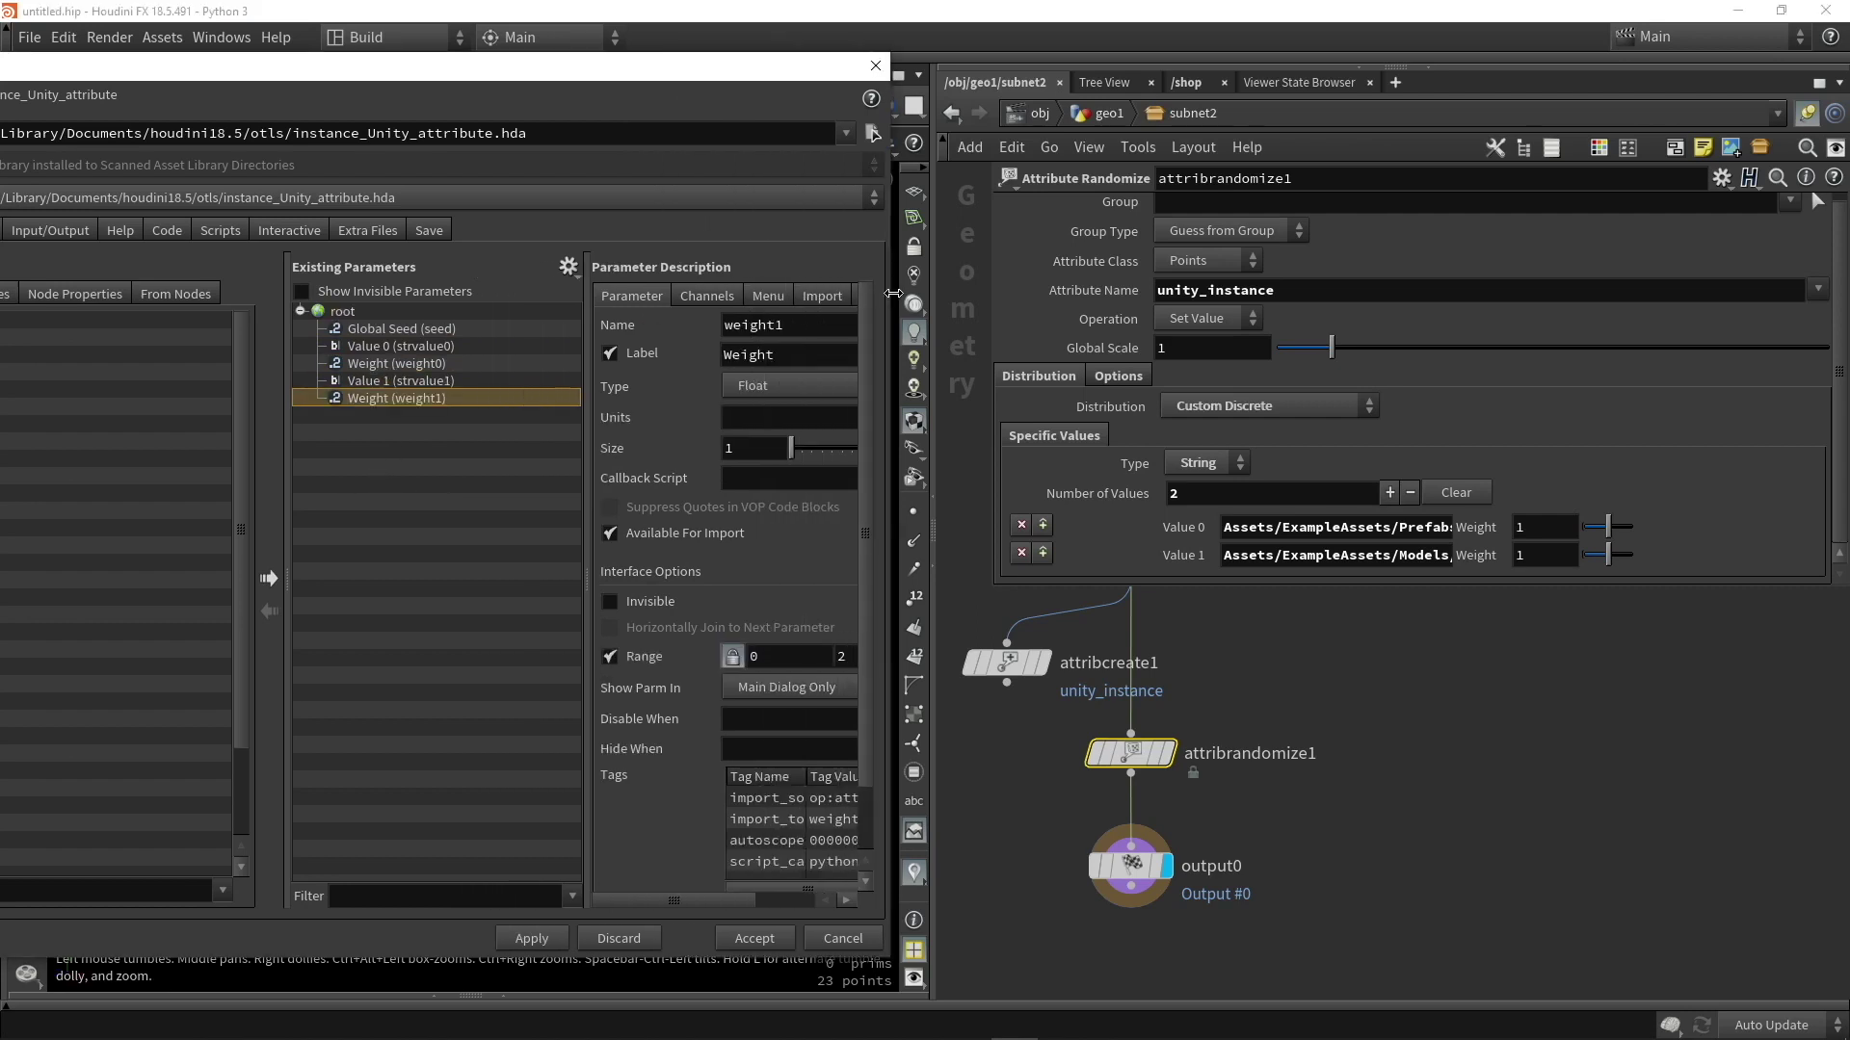
{"action": "left_click", "coordinate": [425, 347]}
{"action": "triple_click", "coordinate": [788, 353]}
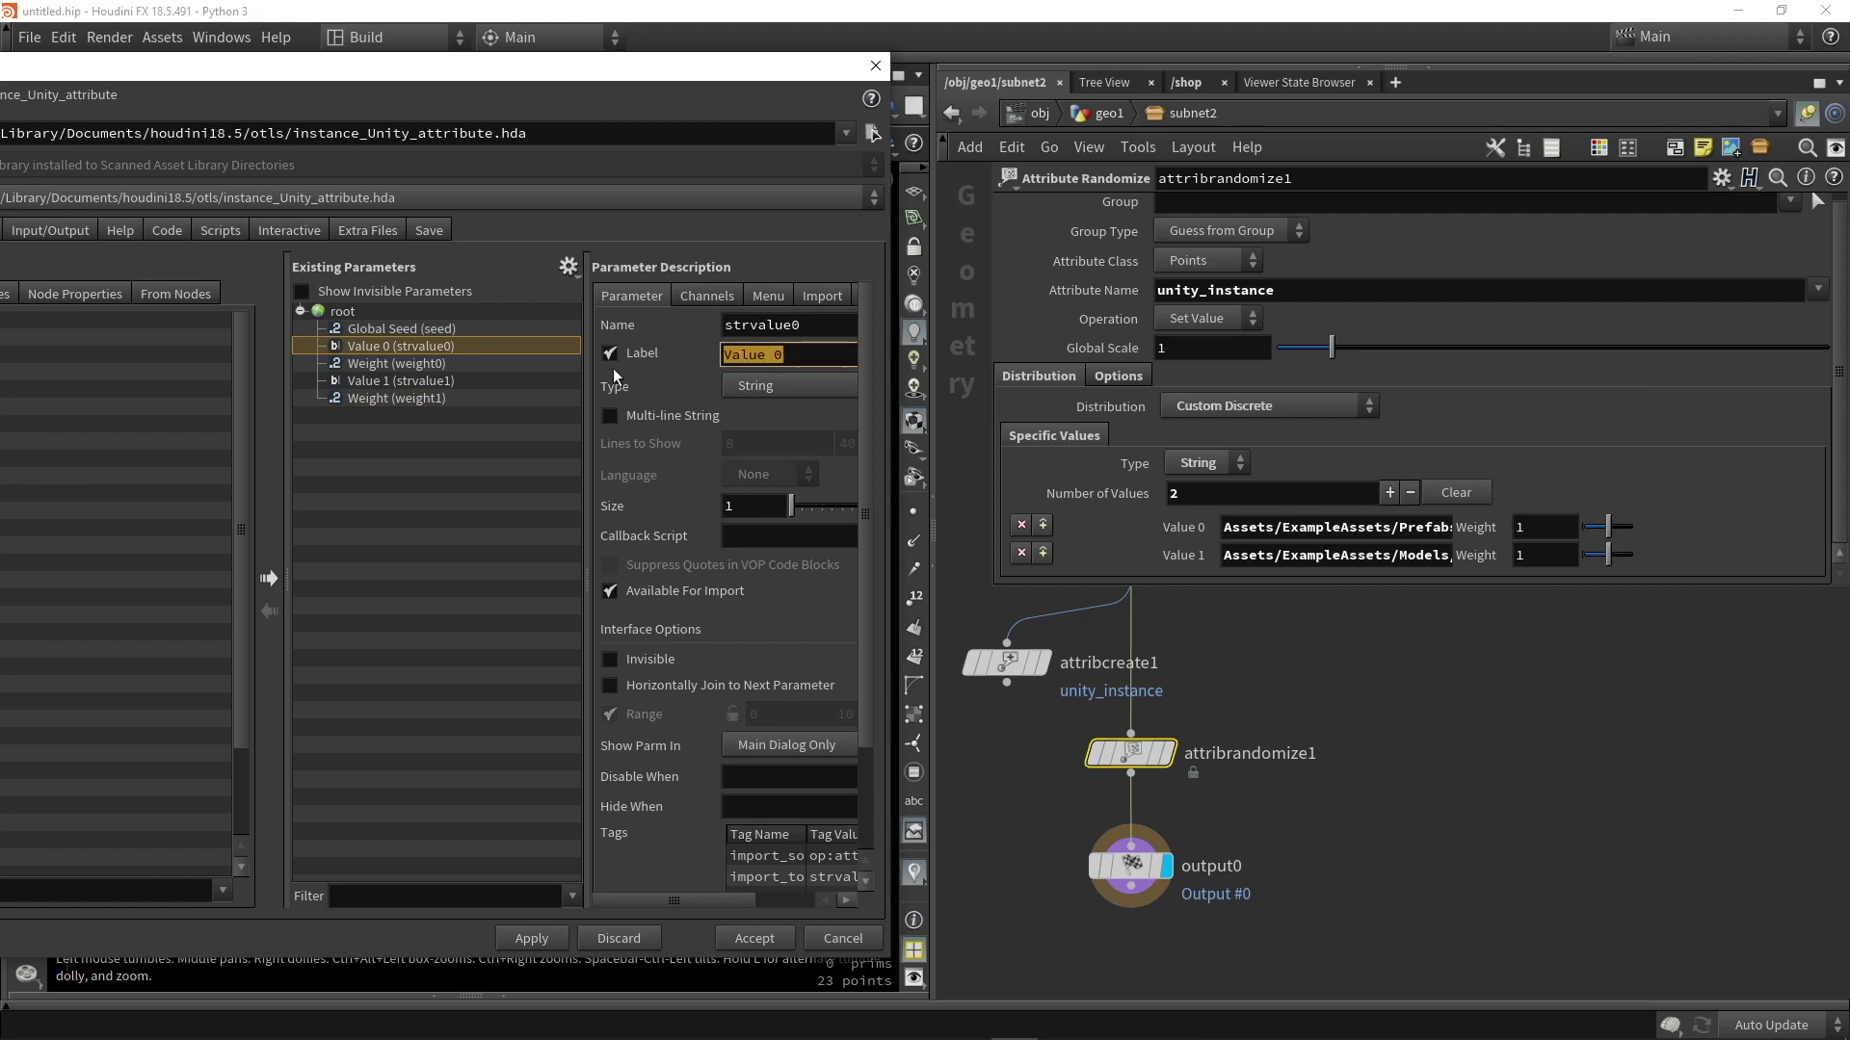
{"action": "type", "text": "Model 1"}
{"action": "key", "text": "Return"}
{"action": "left_click", "coordinate": [506, 381]}
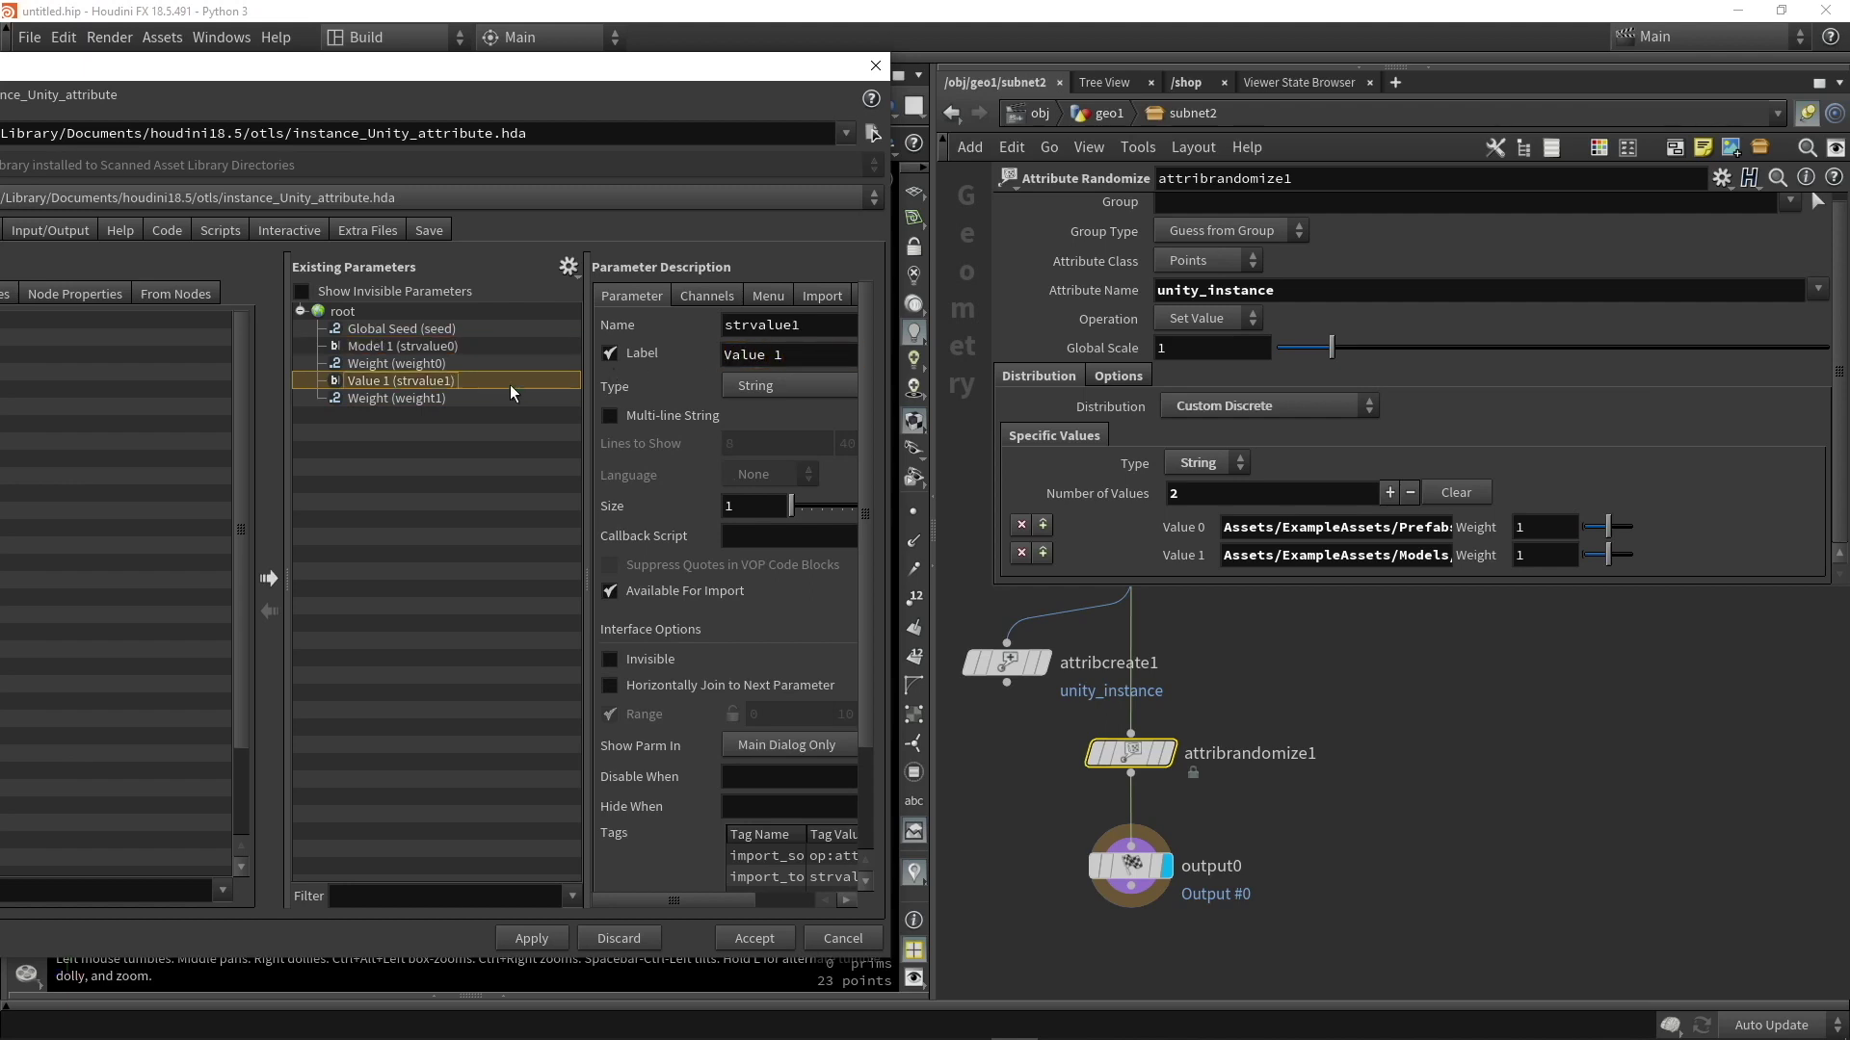
{"action": "triple_click", "coordinate": [829, 353]}
{"action": "type", "text": "Model 2"}
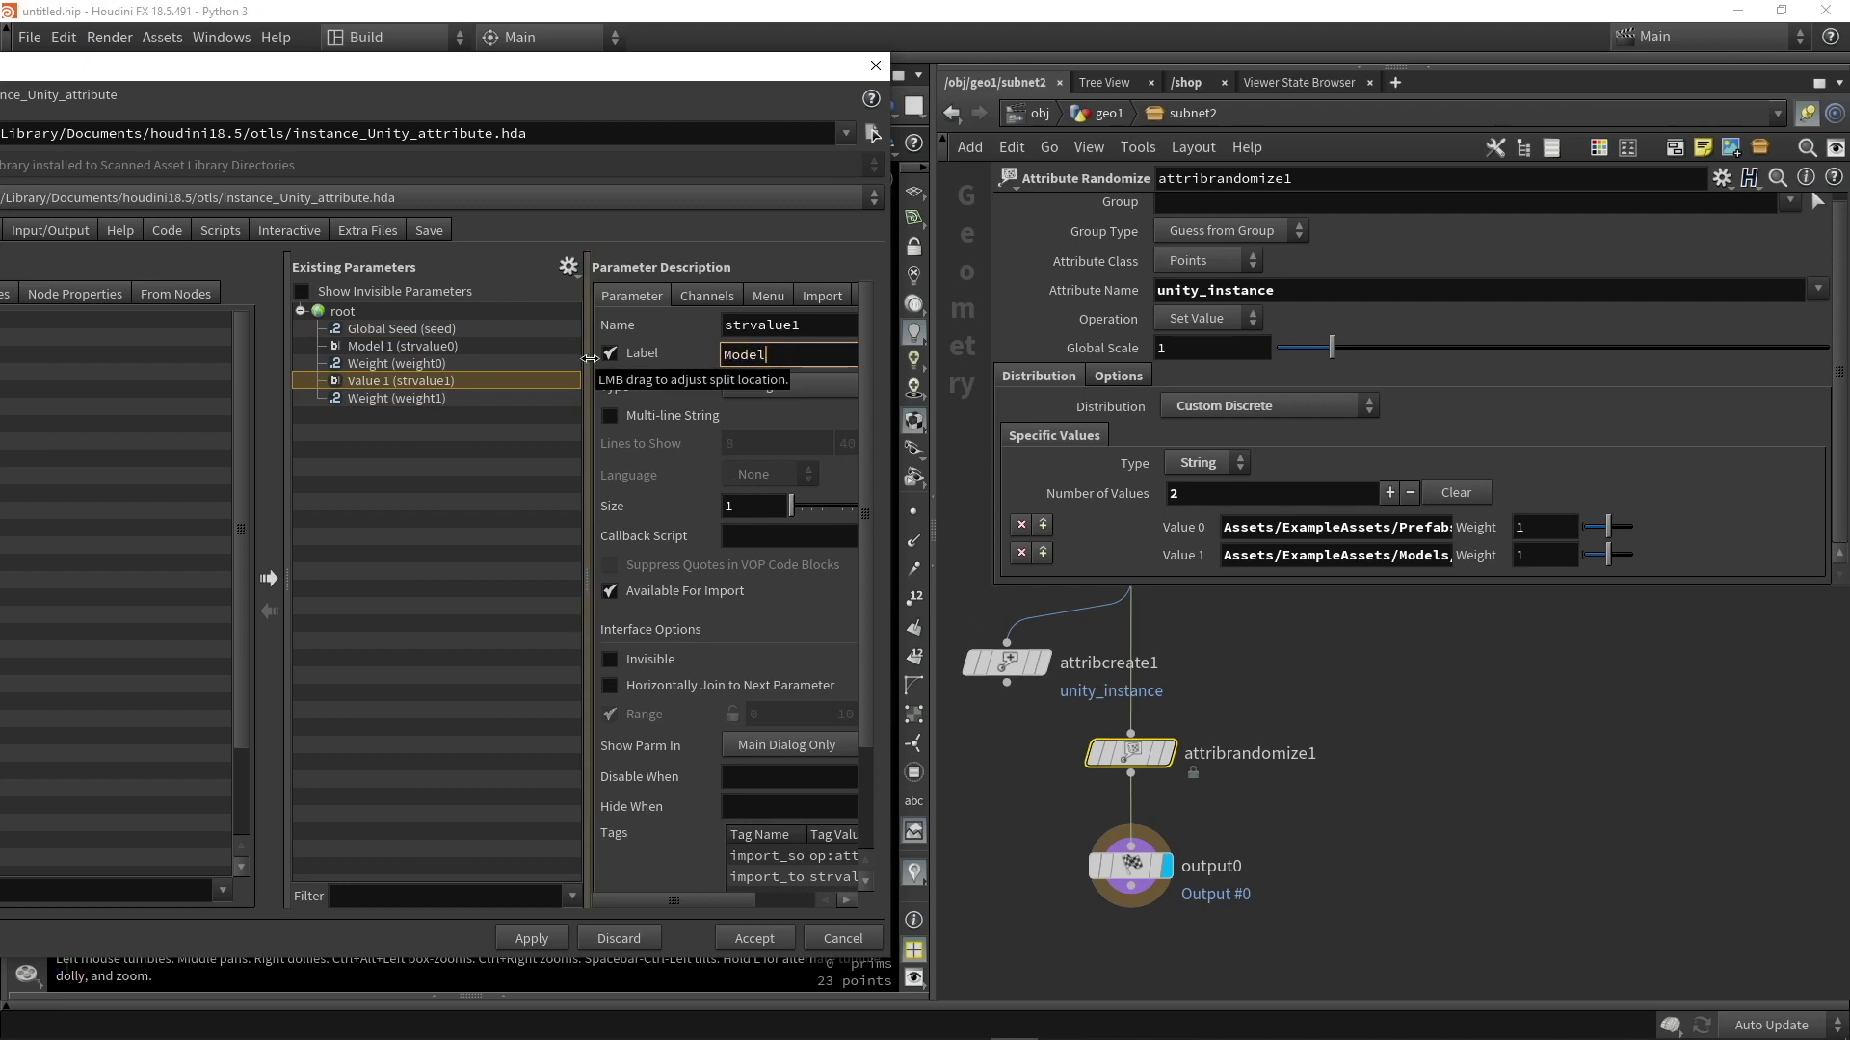
{"action": "key", "text": "Return"}
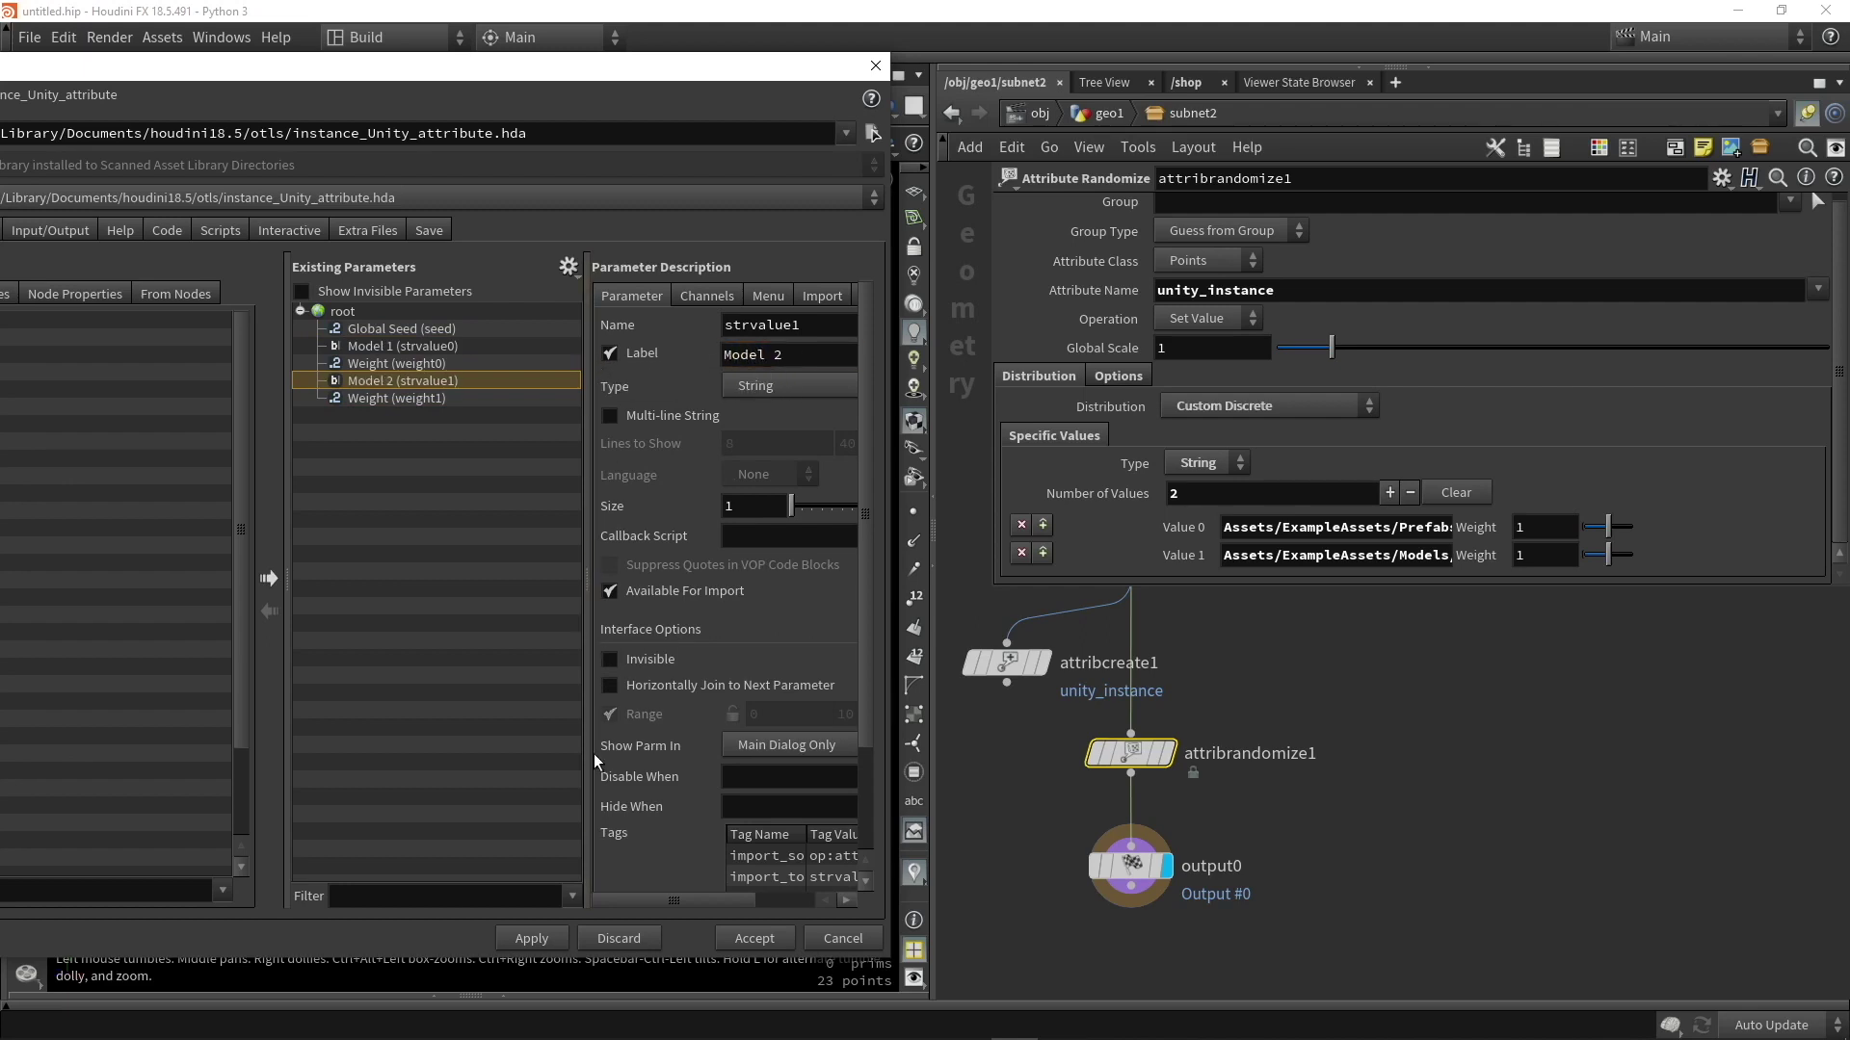
{"action": "left_click", "coordinate": [530, 939]}
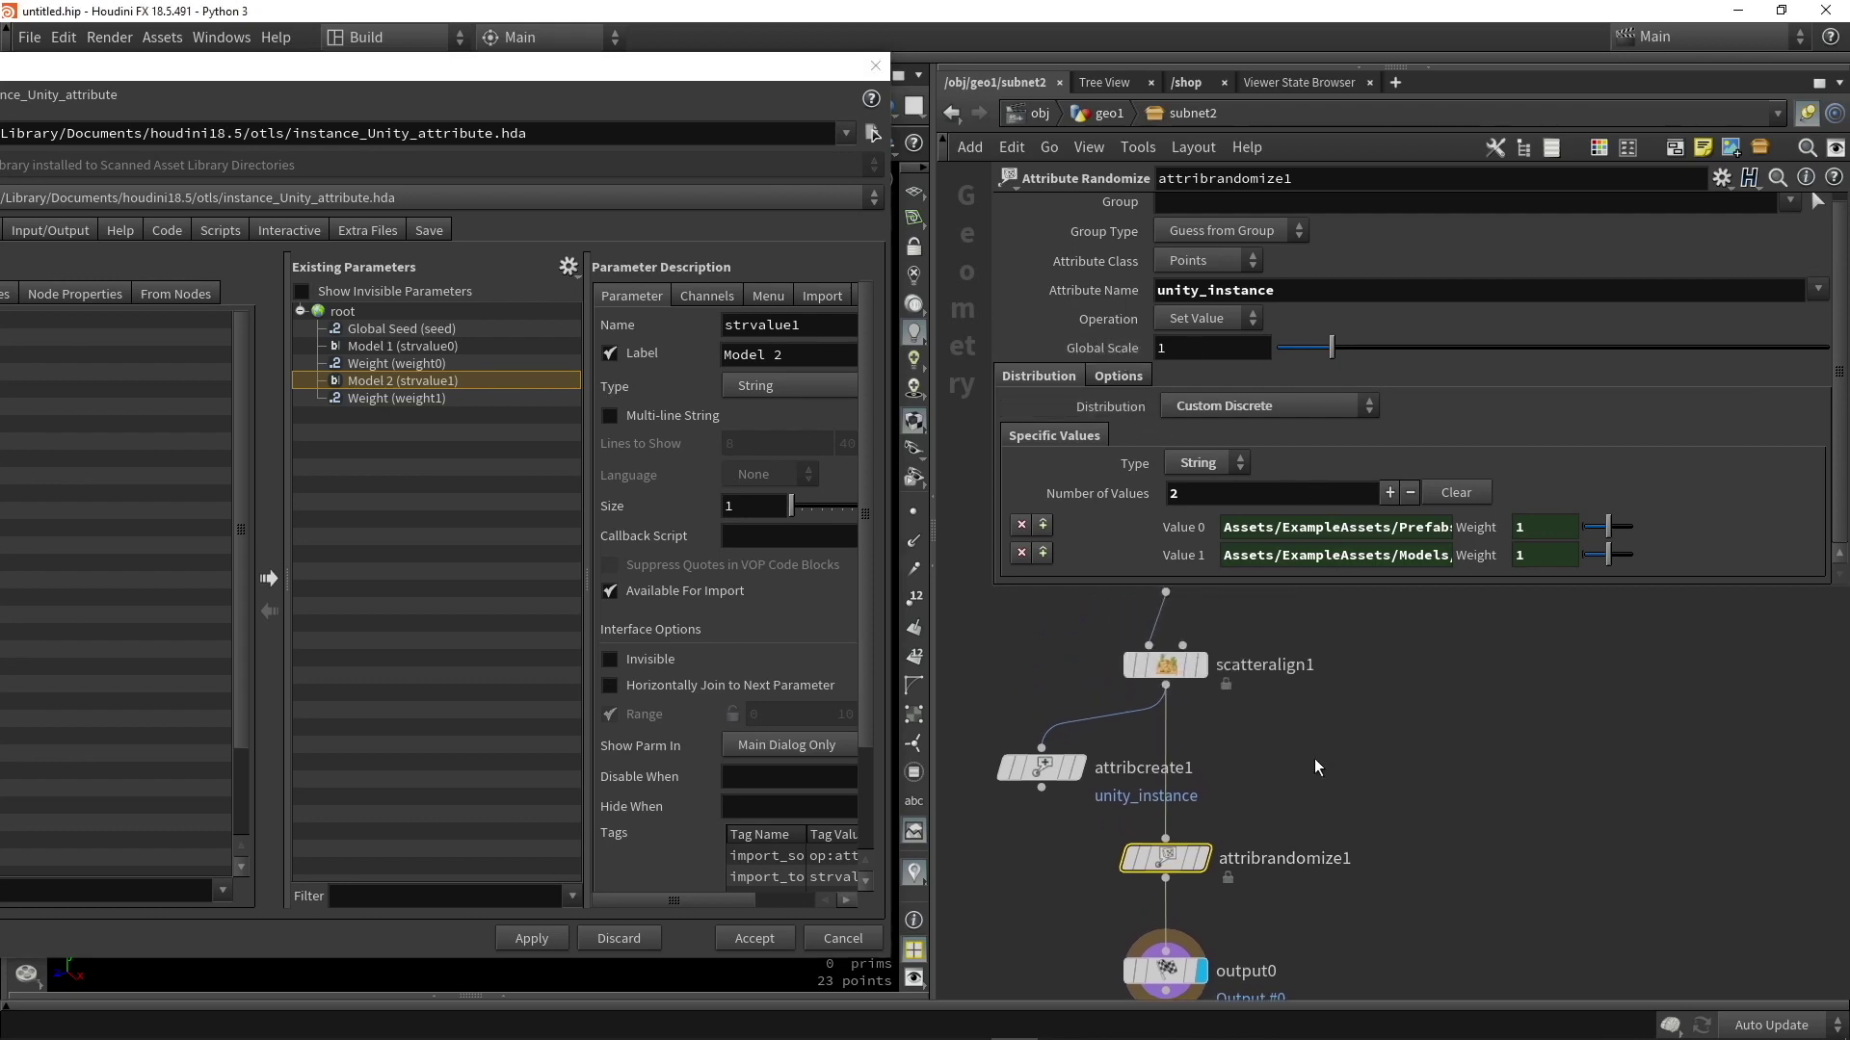
Add scatteralign1's Uniform Scale to the asset's parameters, apply the change and accept the asset properties.
{"action": "left_click", "coordinate": [1179, 670]}
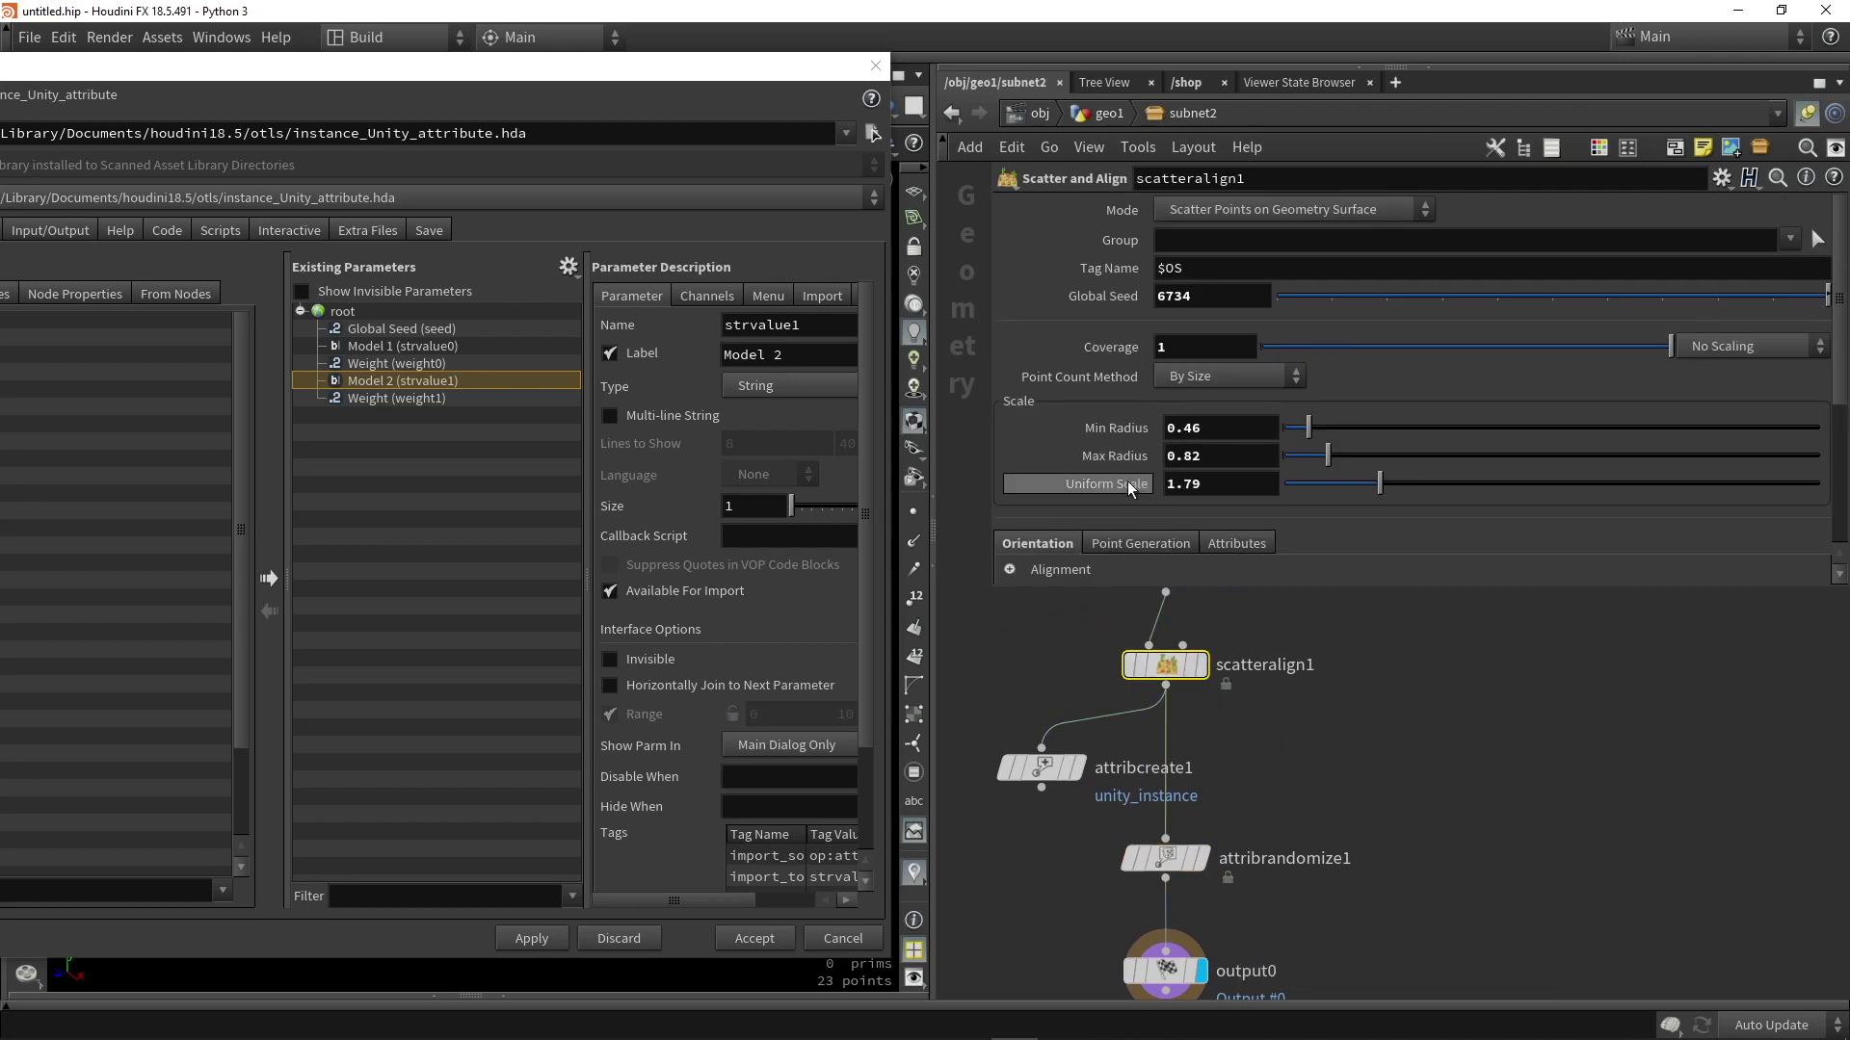
{"action": "left_click_drag", "start_coordinate": [1130, 485], "coordinate": [357, 429]}
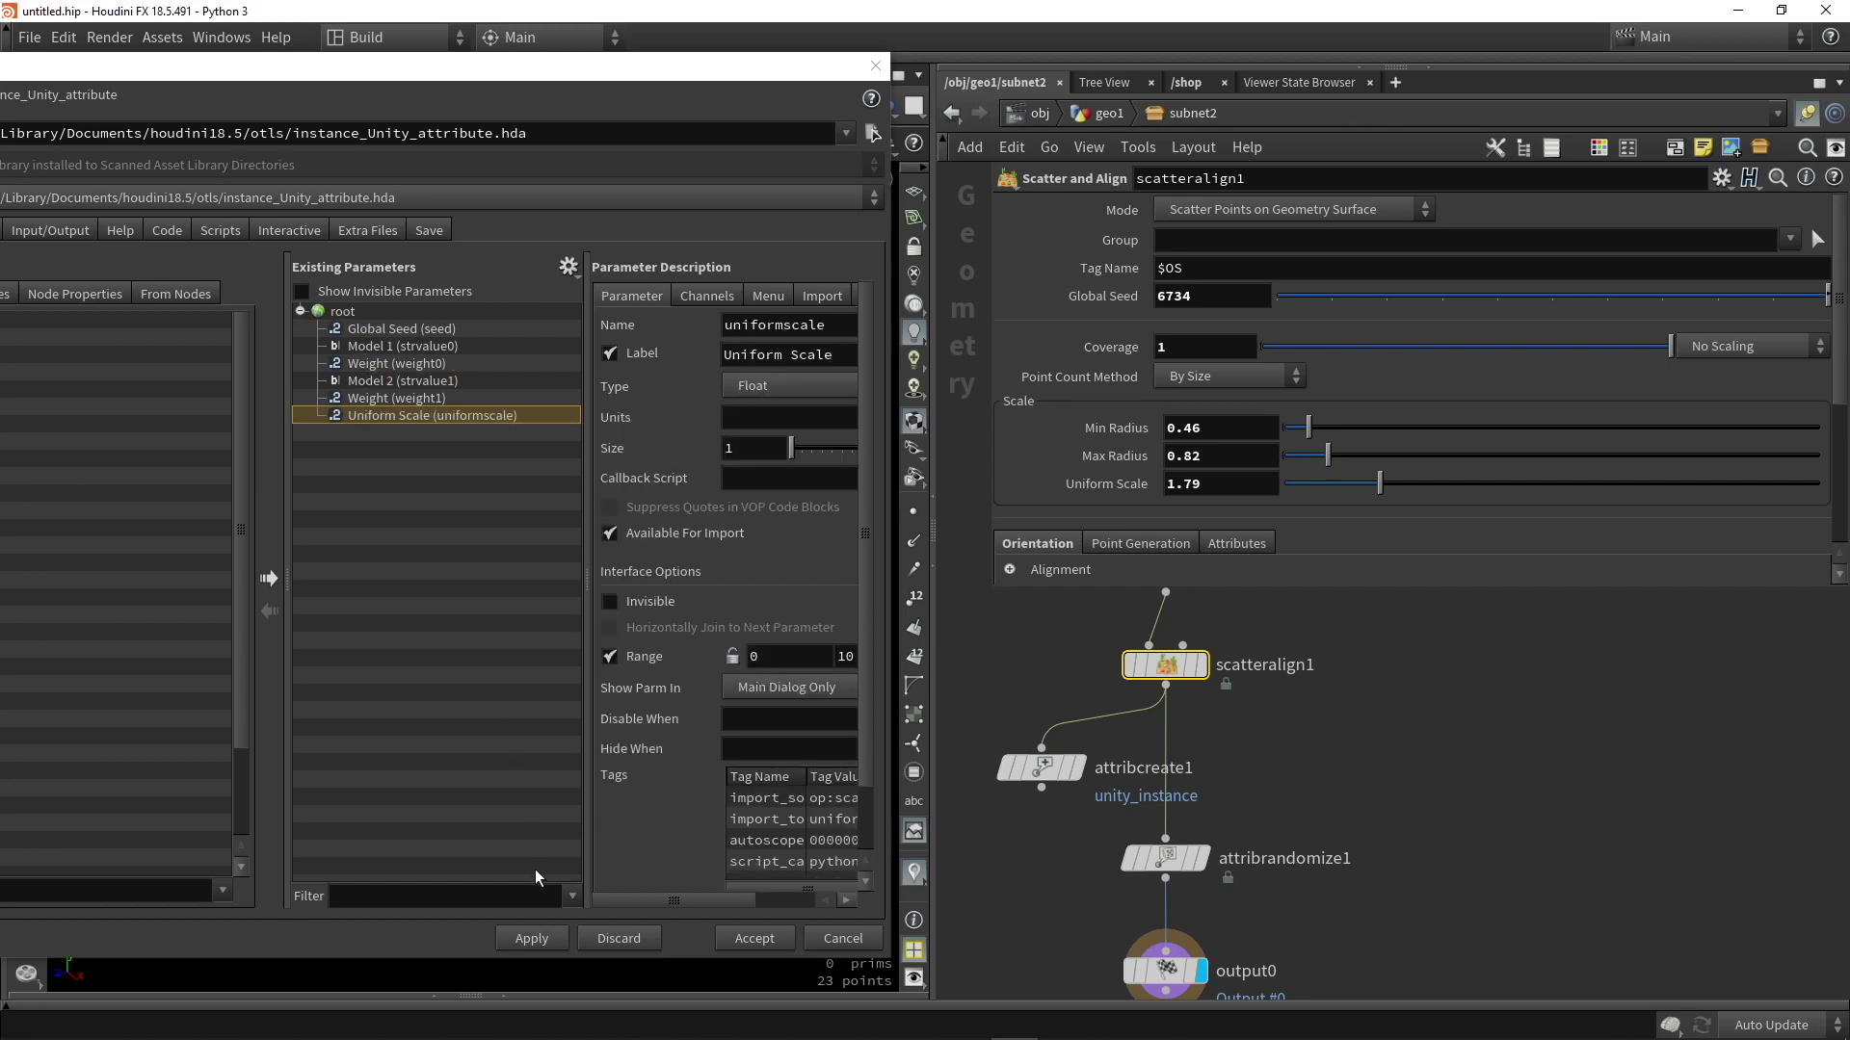
{"action": "left_click", "coordinate": [539, 940]}
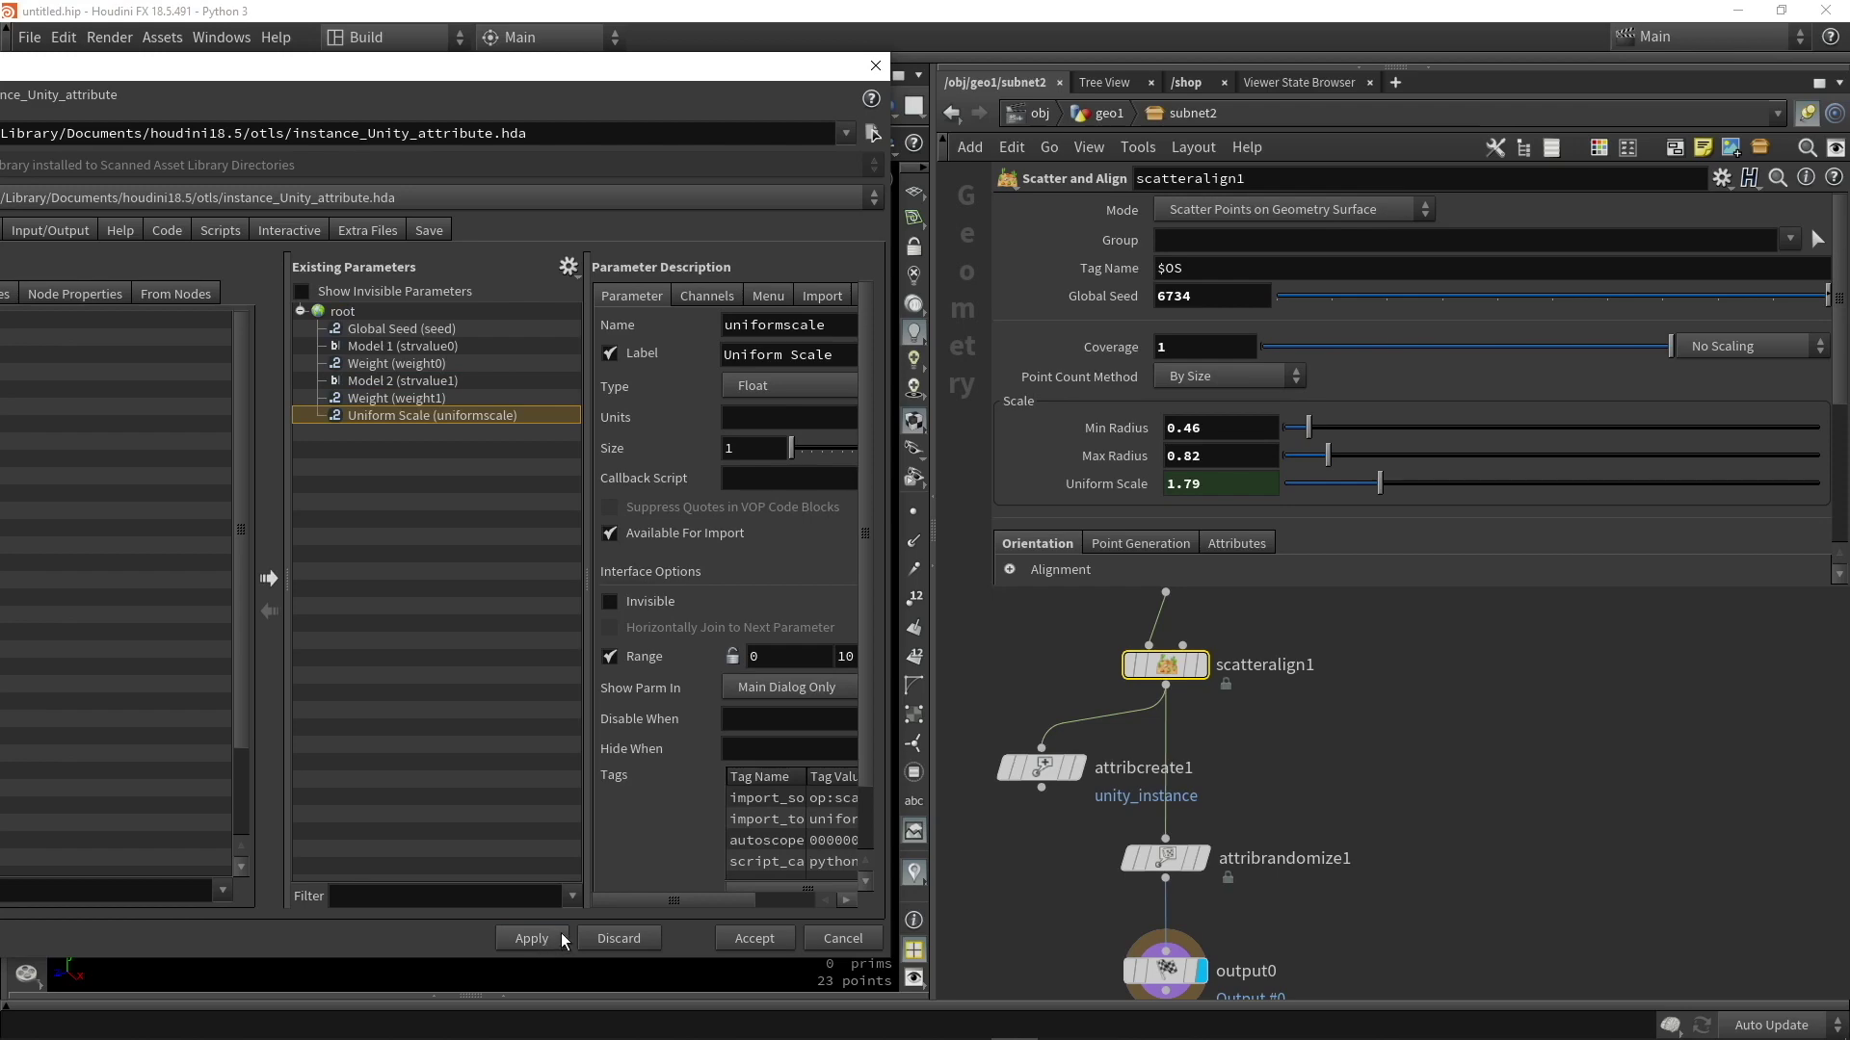
{"action": "left_click", "coordinate": [753, 940]}
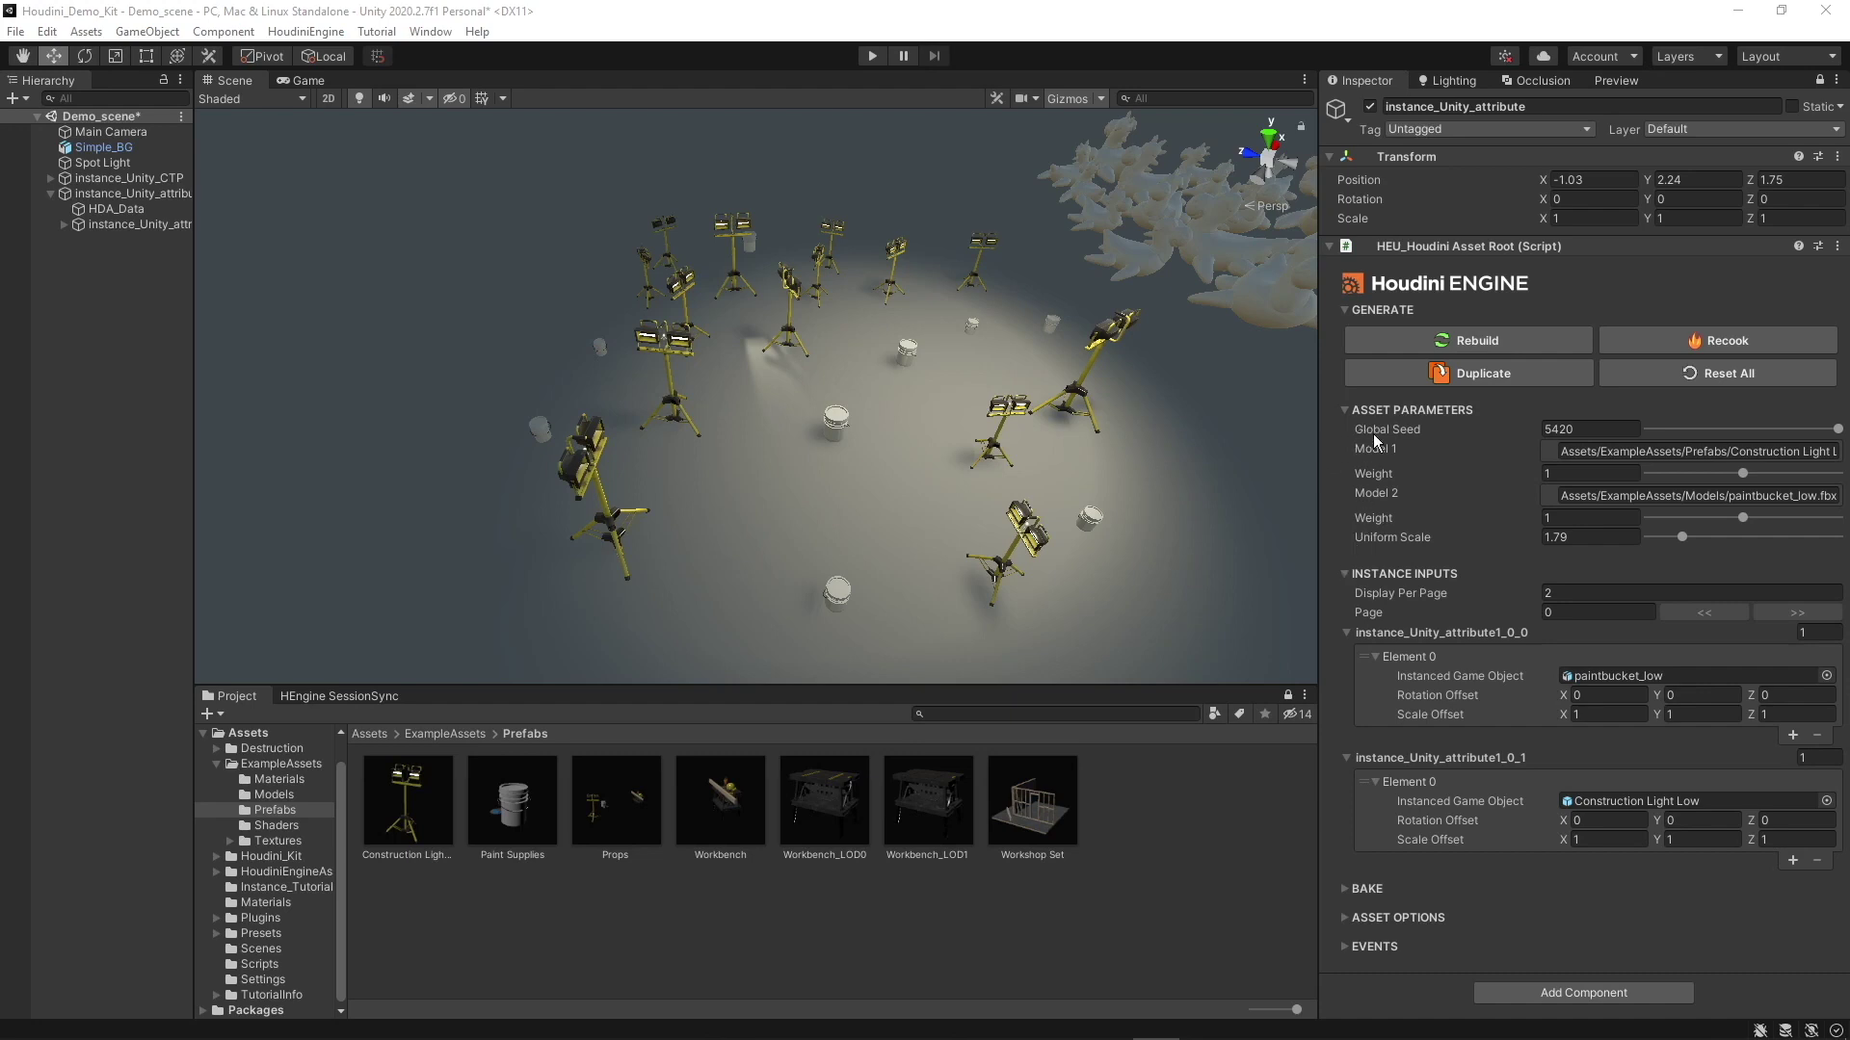
Switch to Unity, collapse the asset's instance inputs and vary its Global Seed, ending at 1523.94.
{"action": "left_click", "coordinate": [1344, 575]}
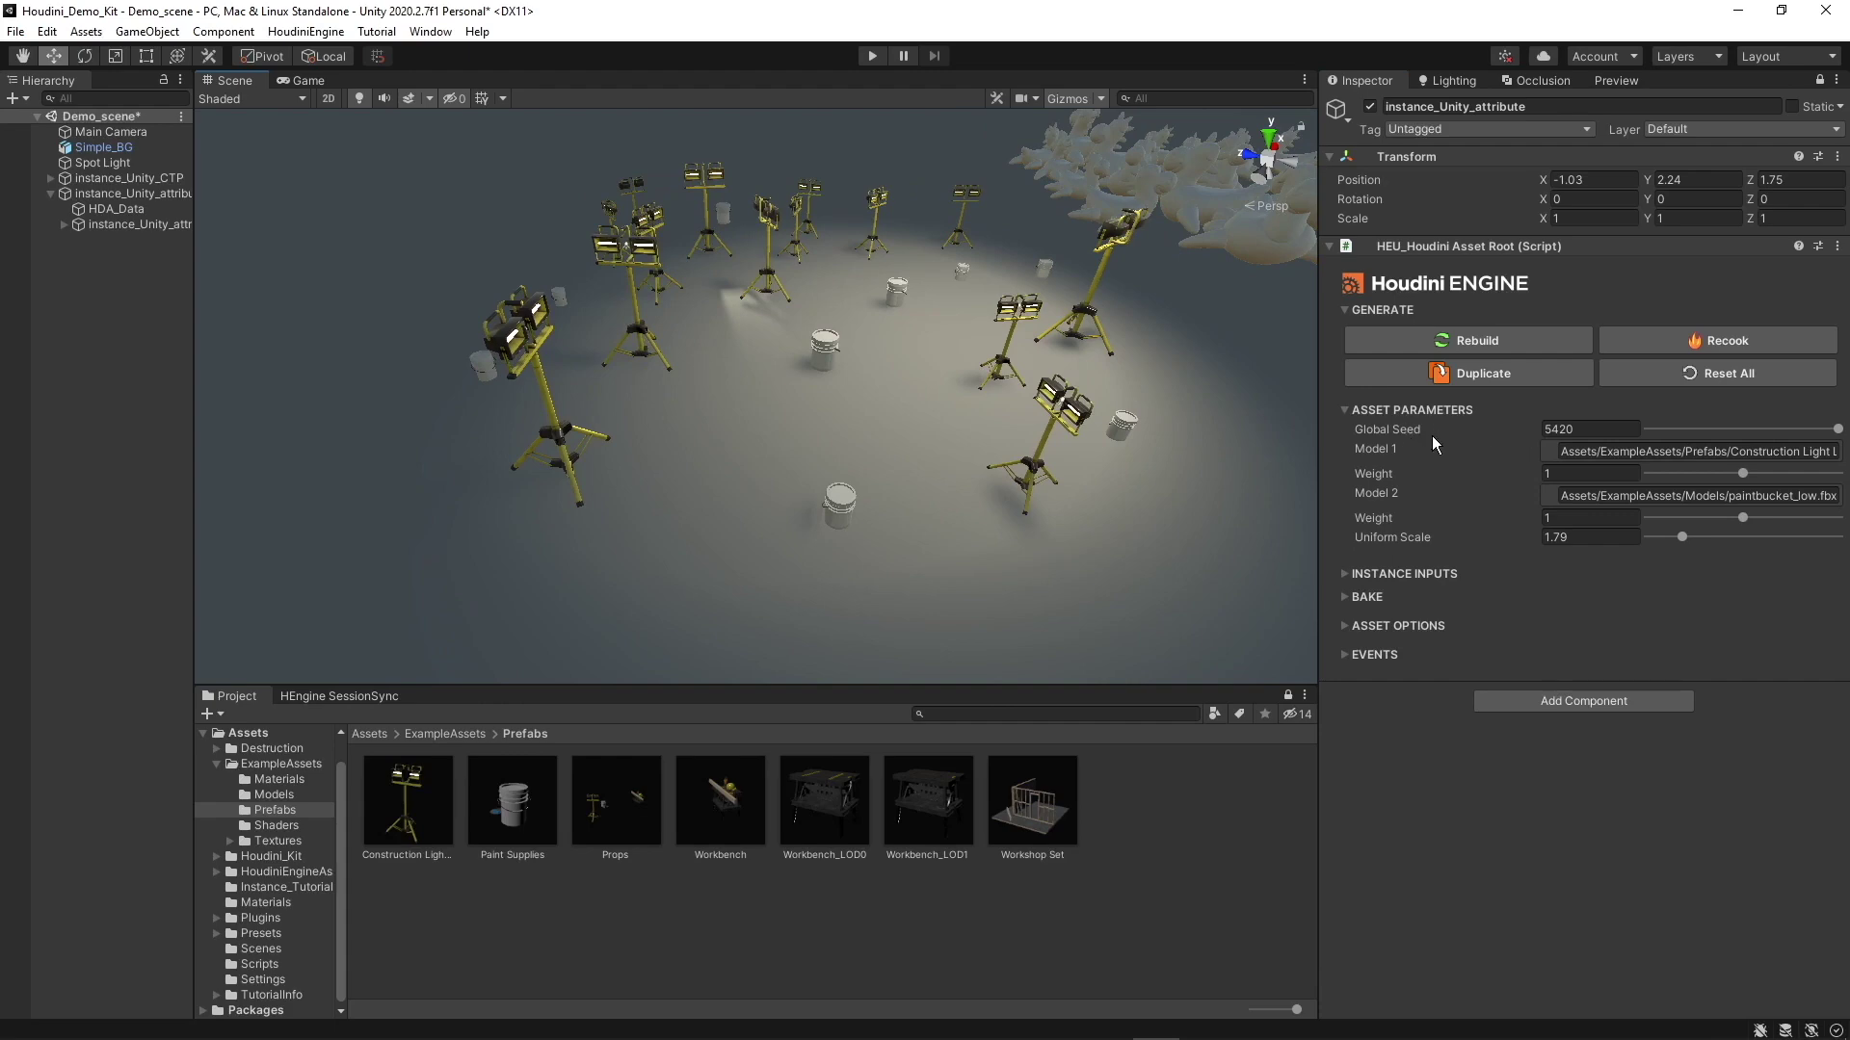
{"action": "left_click_drag", "start_coordinate": [1838, 430], "coordinate": [1703, 428]}
{"action": "mouse_move", "coordinate": [1021, 375]}
{"action": "left_mouse_down", "text": "alt"}
{"action": "mouse_move", "coordinate": [939, 361]}
{"action": "mouse_move", "coordinate": [1036, 399]}
{"action": "left_mouse_up", "text": "alt"}
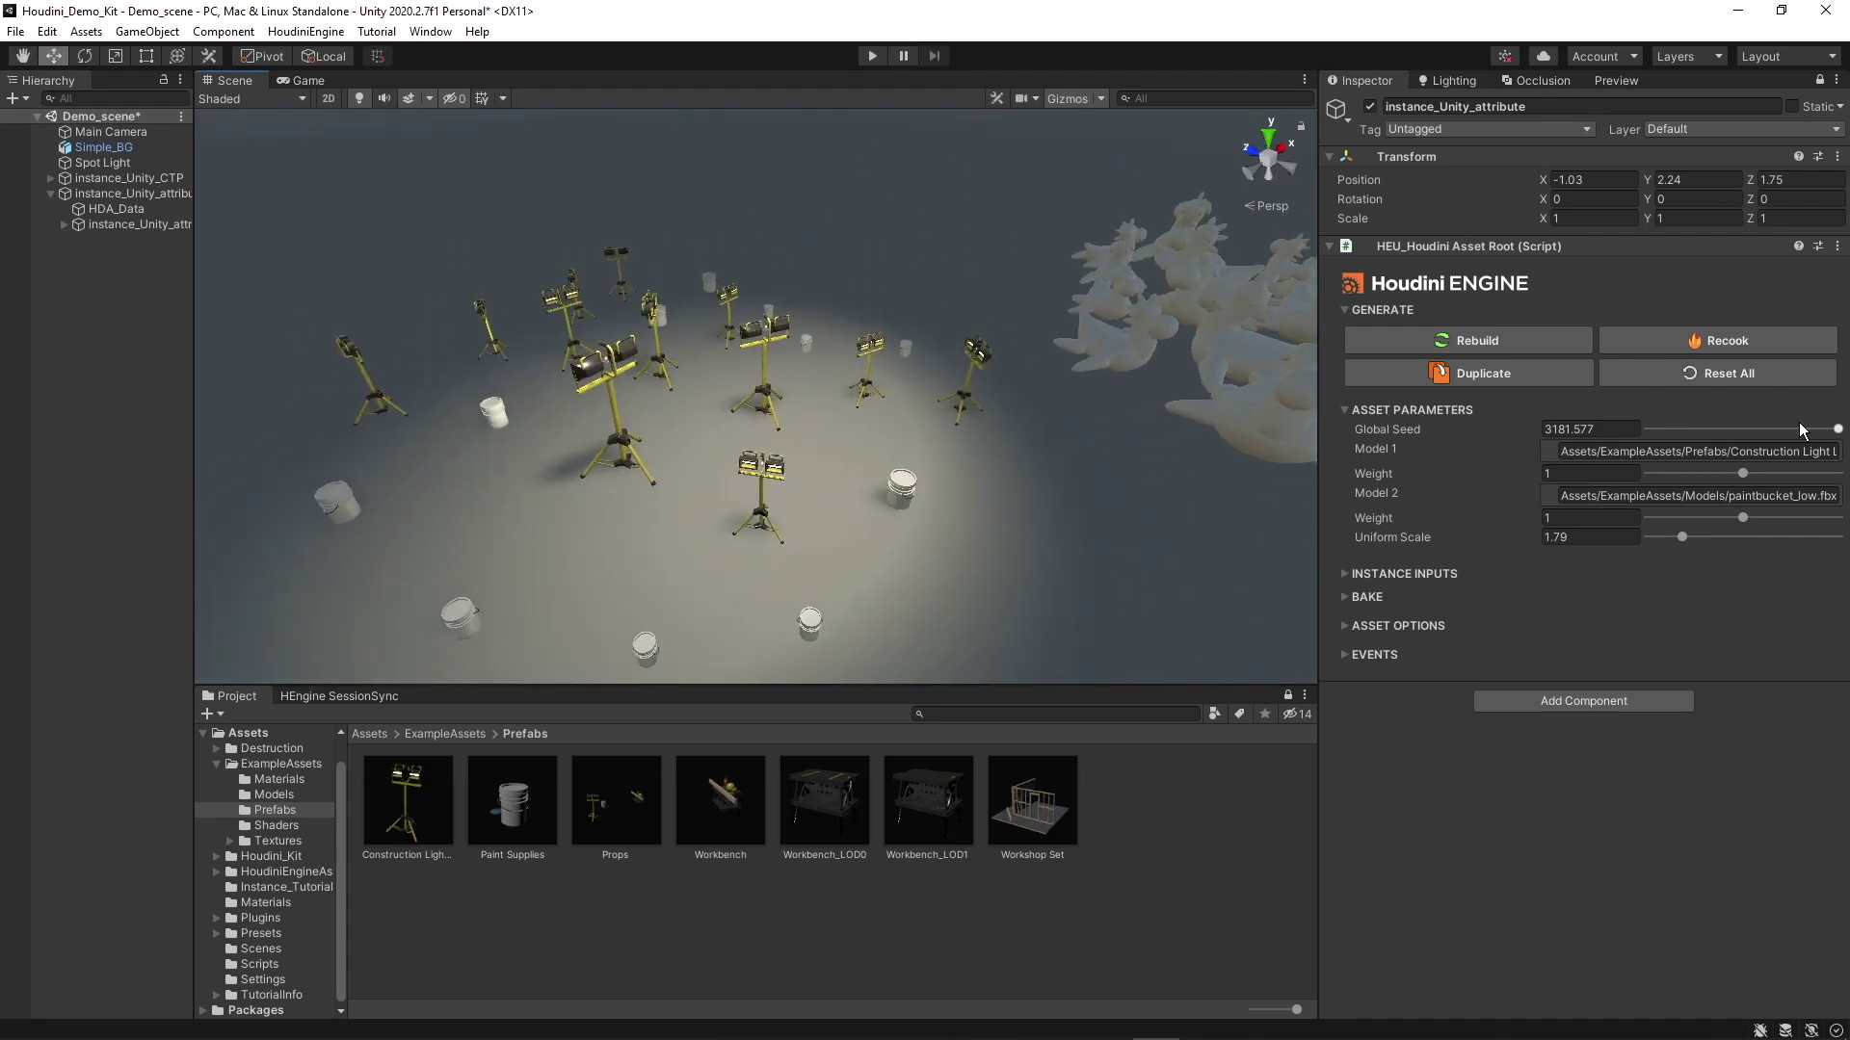
{"action": "left_click_drag", "start_coordinate": [1837, 430], "coordinate": [1638, 427]}
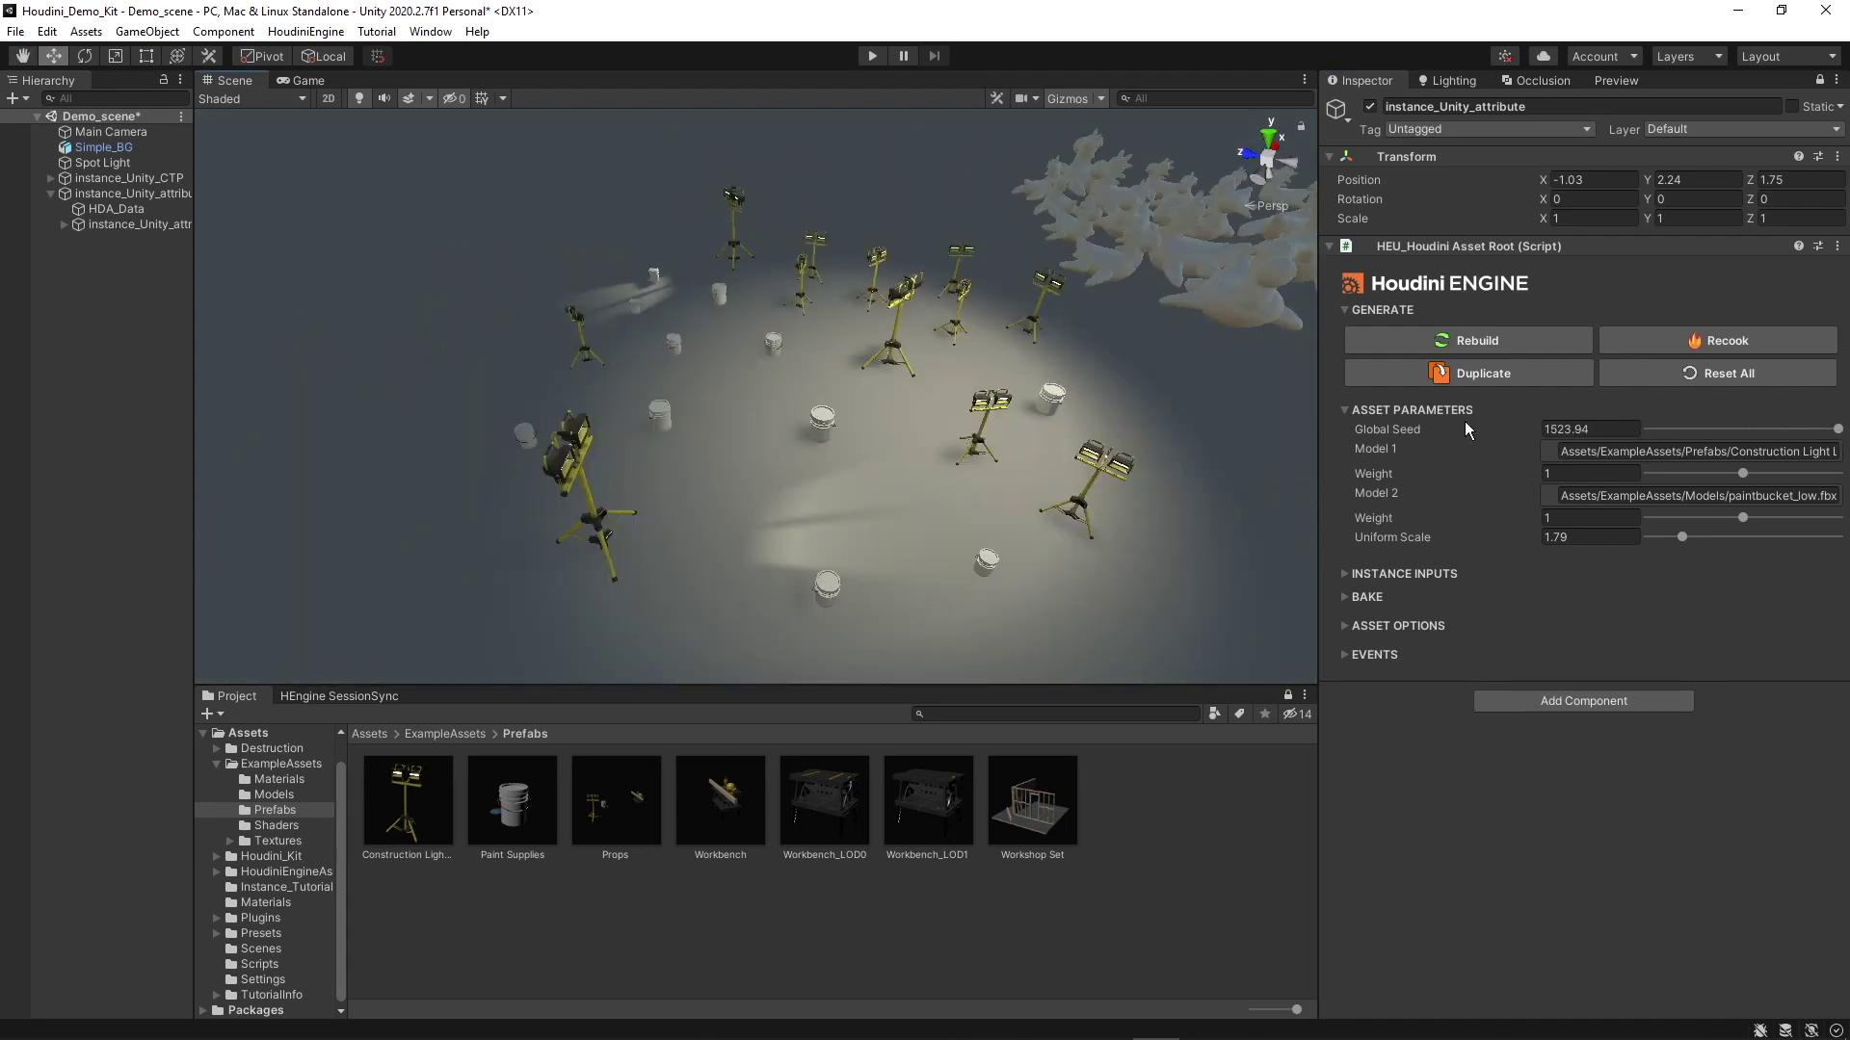
Try to assign the Workshop Set prefab from the project's Prefabs folder to the Model 1 path.
{"action": "left_click", "coordinate": [1716, 452]}
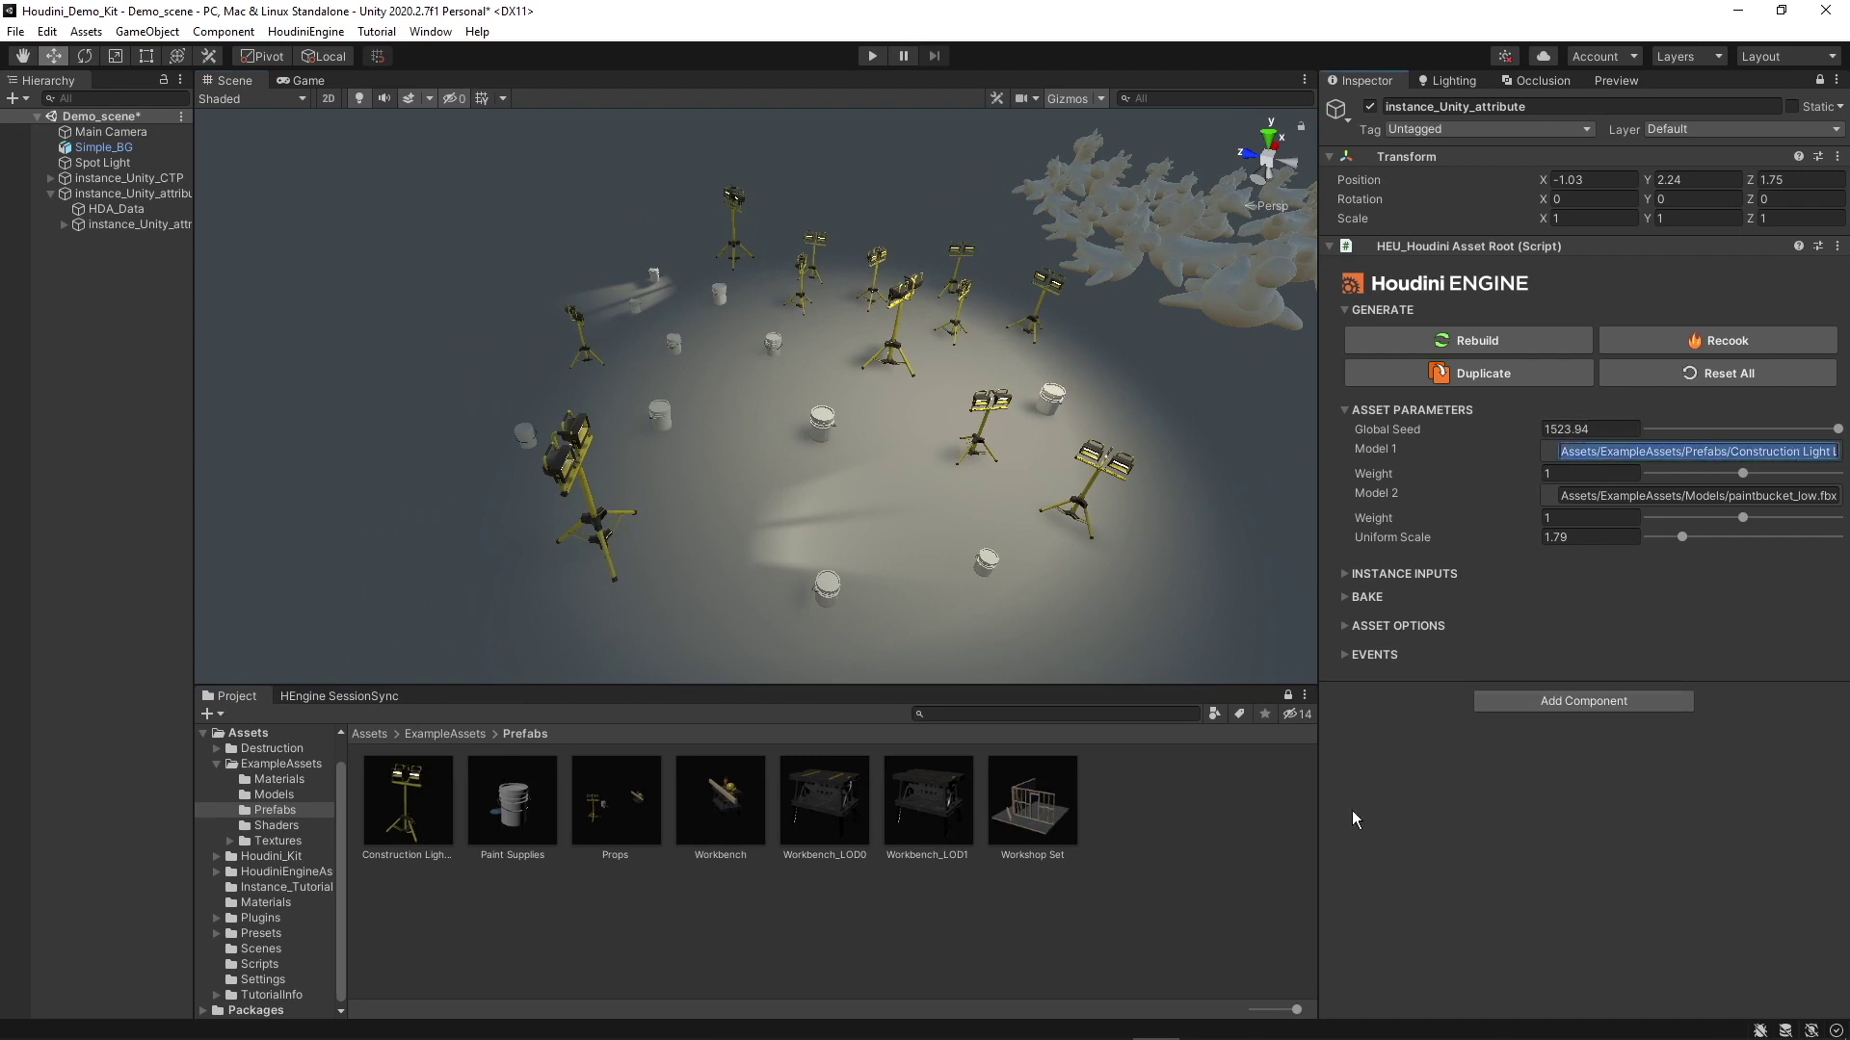
{"action": "left_click", "coordinate": [1452, 804]}
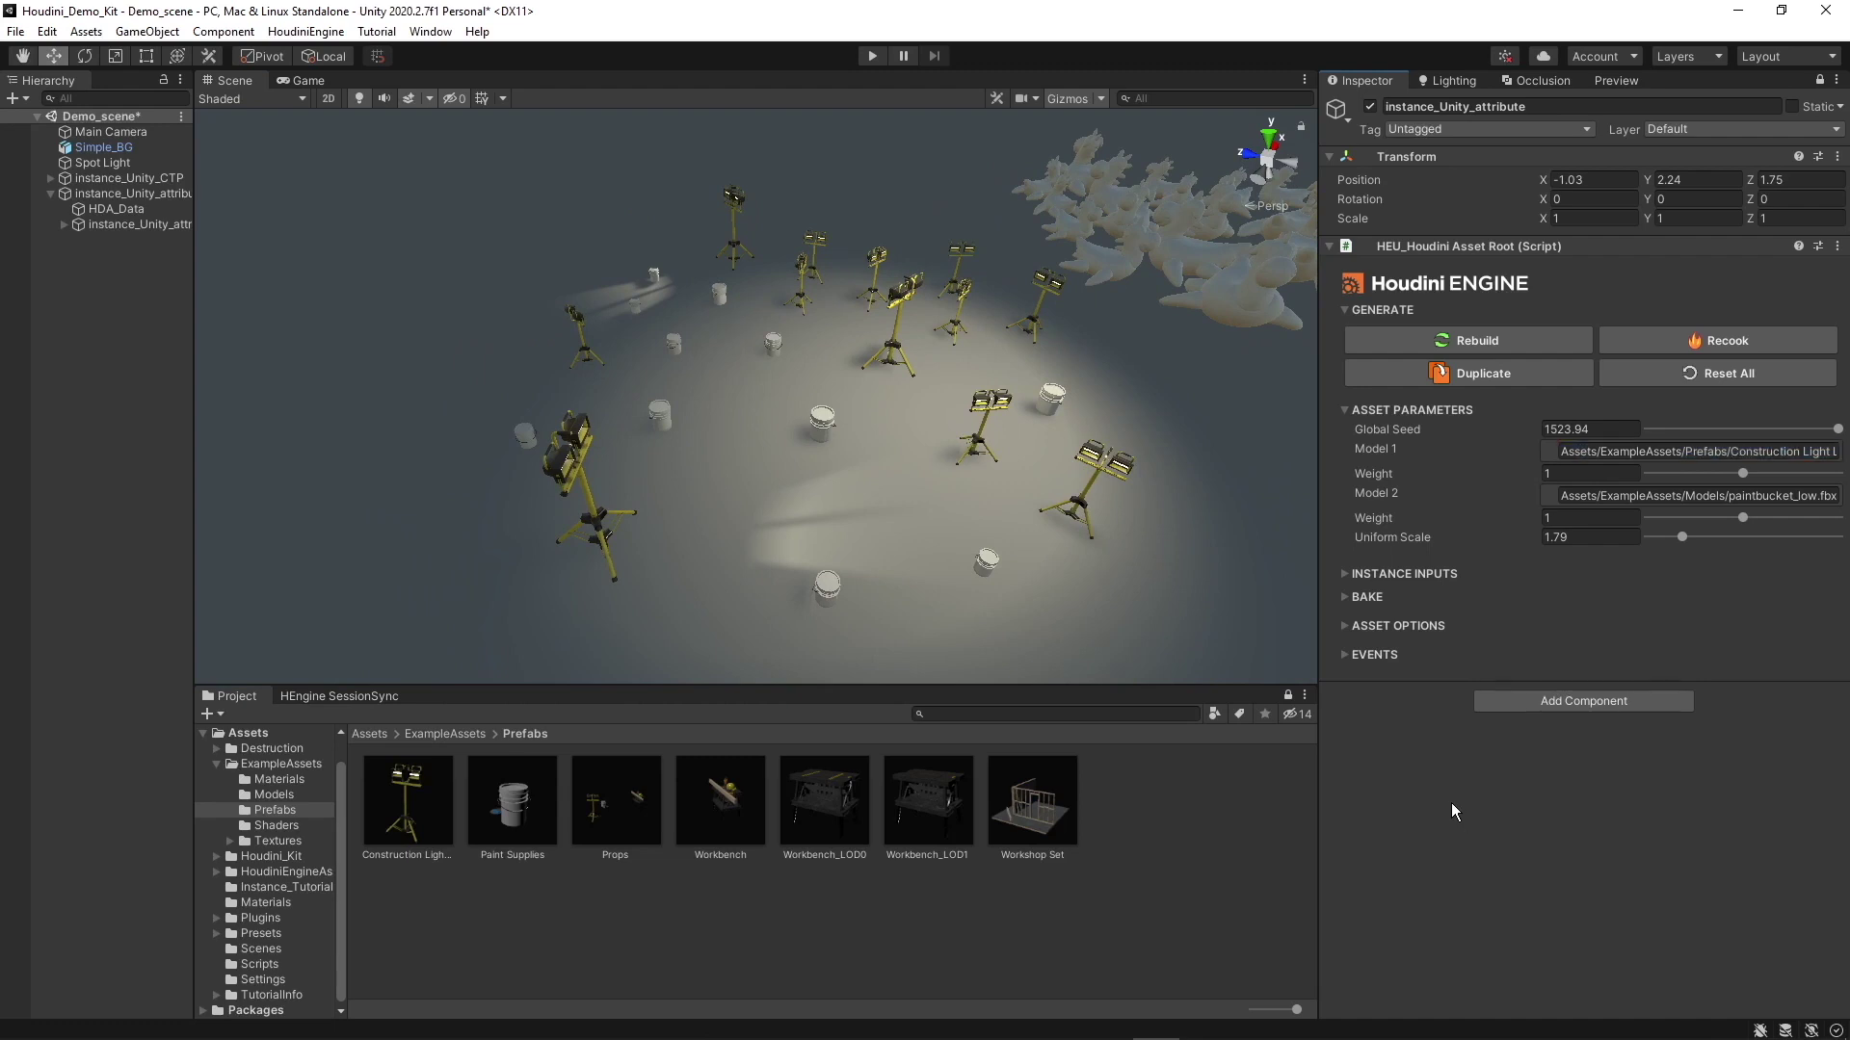
{"action": "left_click_drag", "start_coordinate": [1037, 811], "coordinate": [1601, 449]}
Vary Model 1's Weight from 2 to 0 and back to about 0.95, and slightly increase the Uniform Scale.
{"action": "left_click_drag", "start_coordinate": [1743, 472], "coordinate": [1845, 476]}
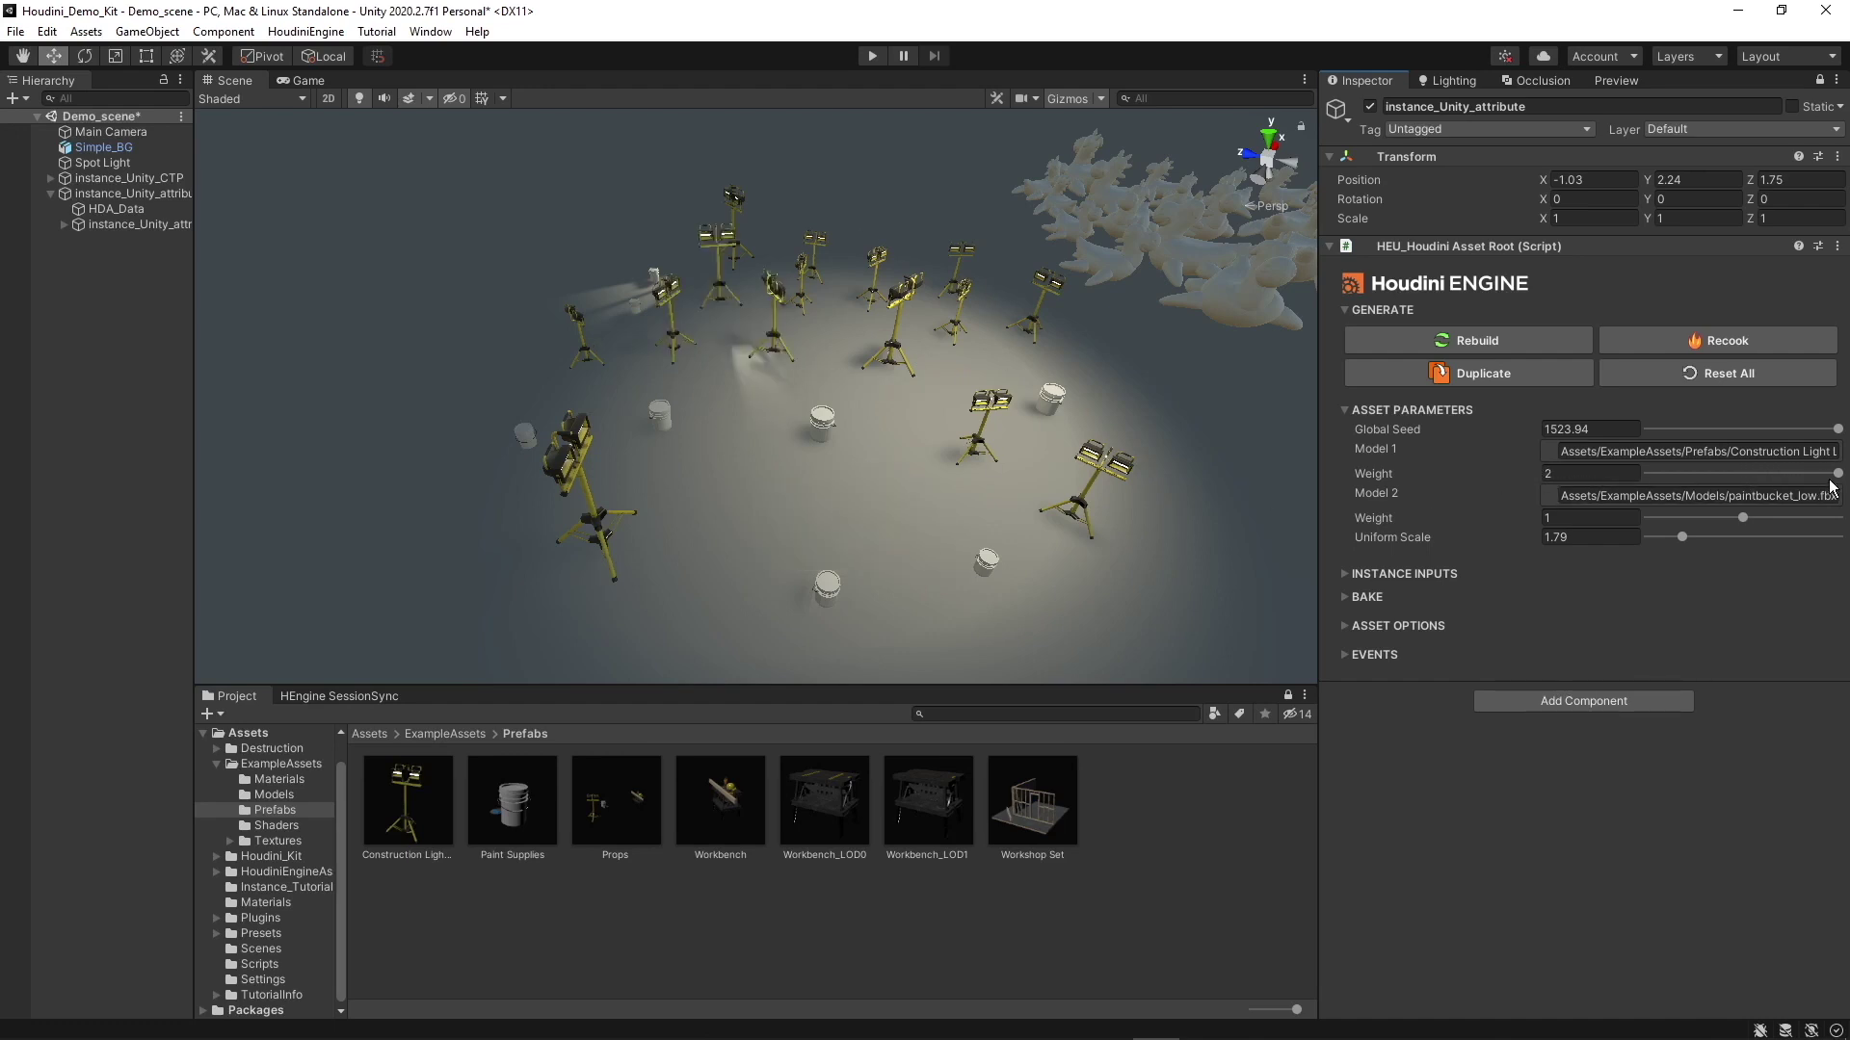
{"action": "left_click_drag", "start_coordinate": [1837, 474], "coordinate": [1647, 479]}
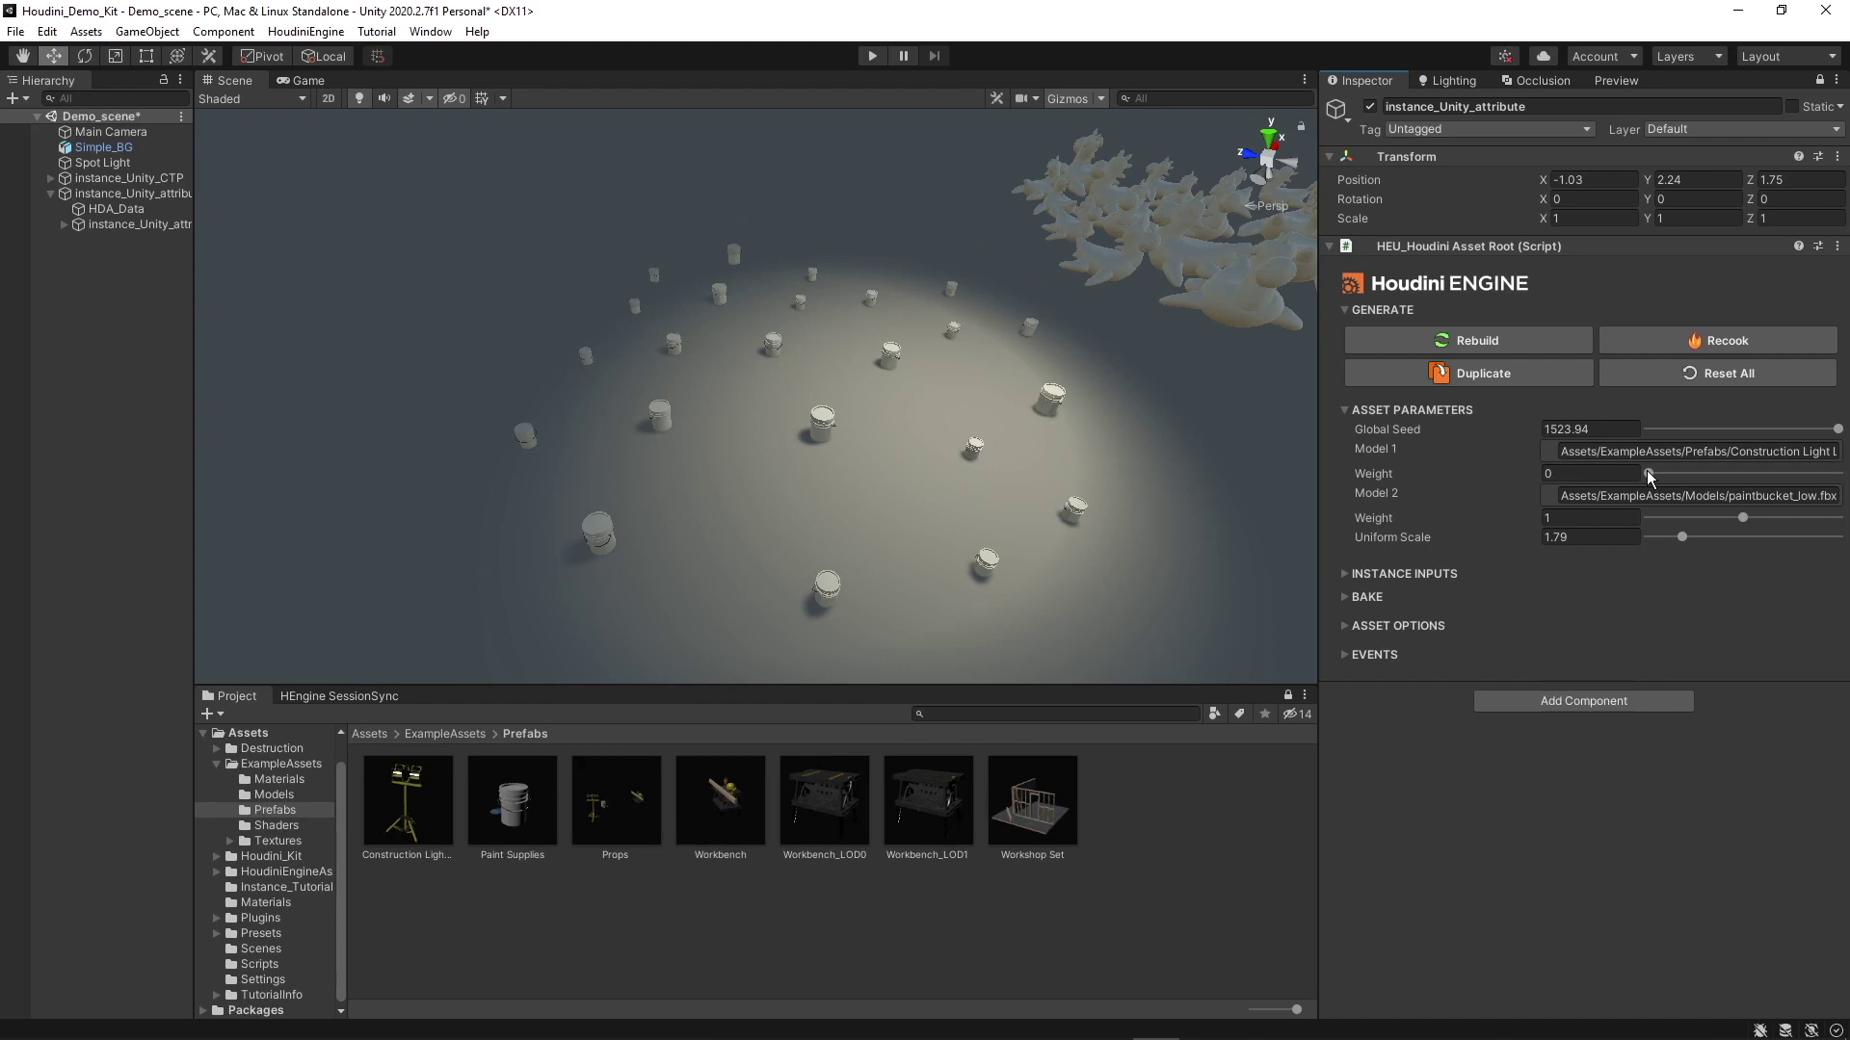
{"action": "left_click_drag", "start_coordinate": [1648, 474], "coordinate": [1737, 481]}
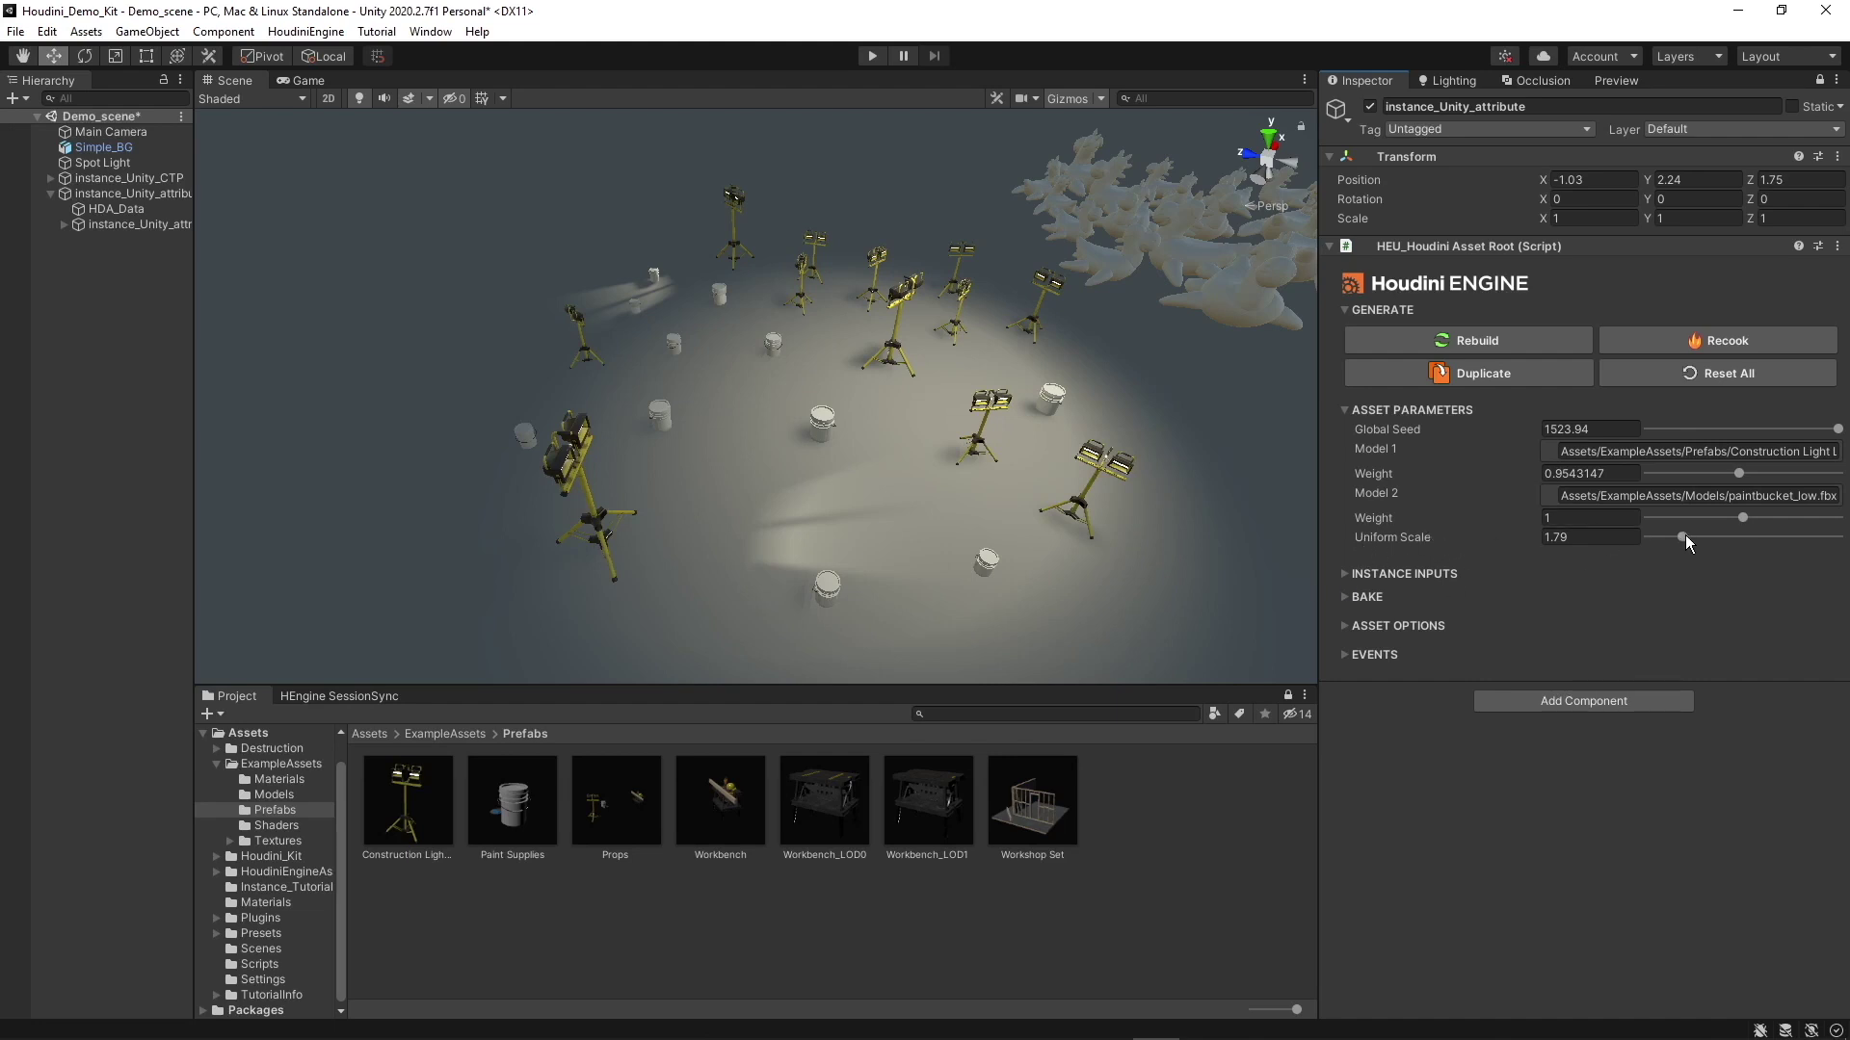
{"action": "mouse_move", "coordinate": [1685, 535]}
{"action": "left_mouse_down"}
{"action": "mouse_move", "coordinate": [1732, 536]}
{"action": "mouse_move", "coordinate": [1677, 540]}
{"action": "mouse_move", "coordinate": [1711, 537]}
{"action": "mouse_move", "coordinate": [1696, 538]}
{"action": "left_mouse_up"}
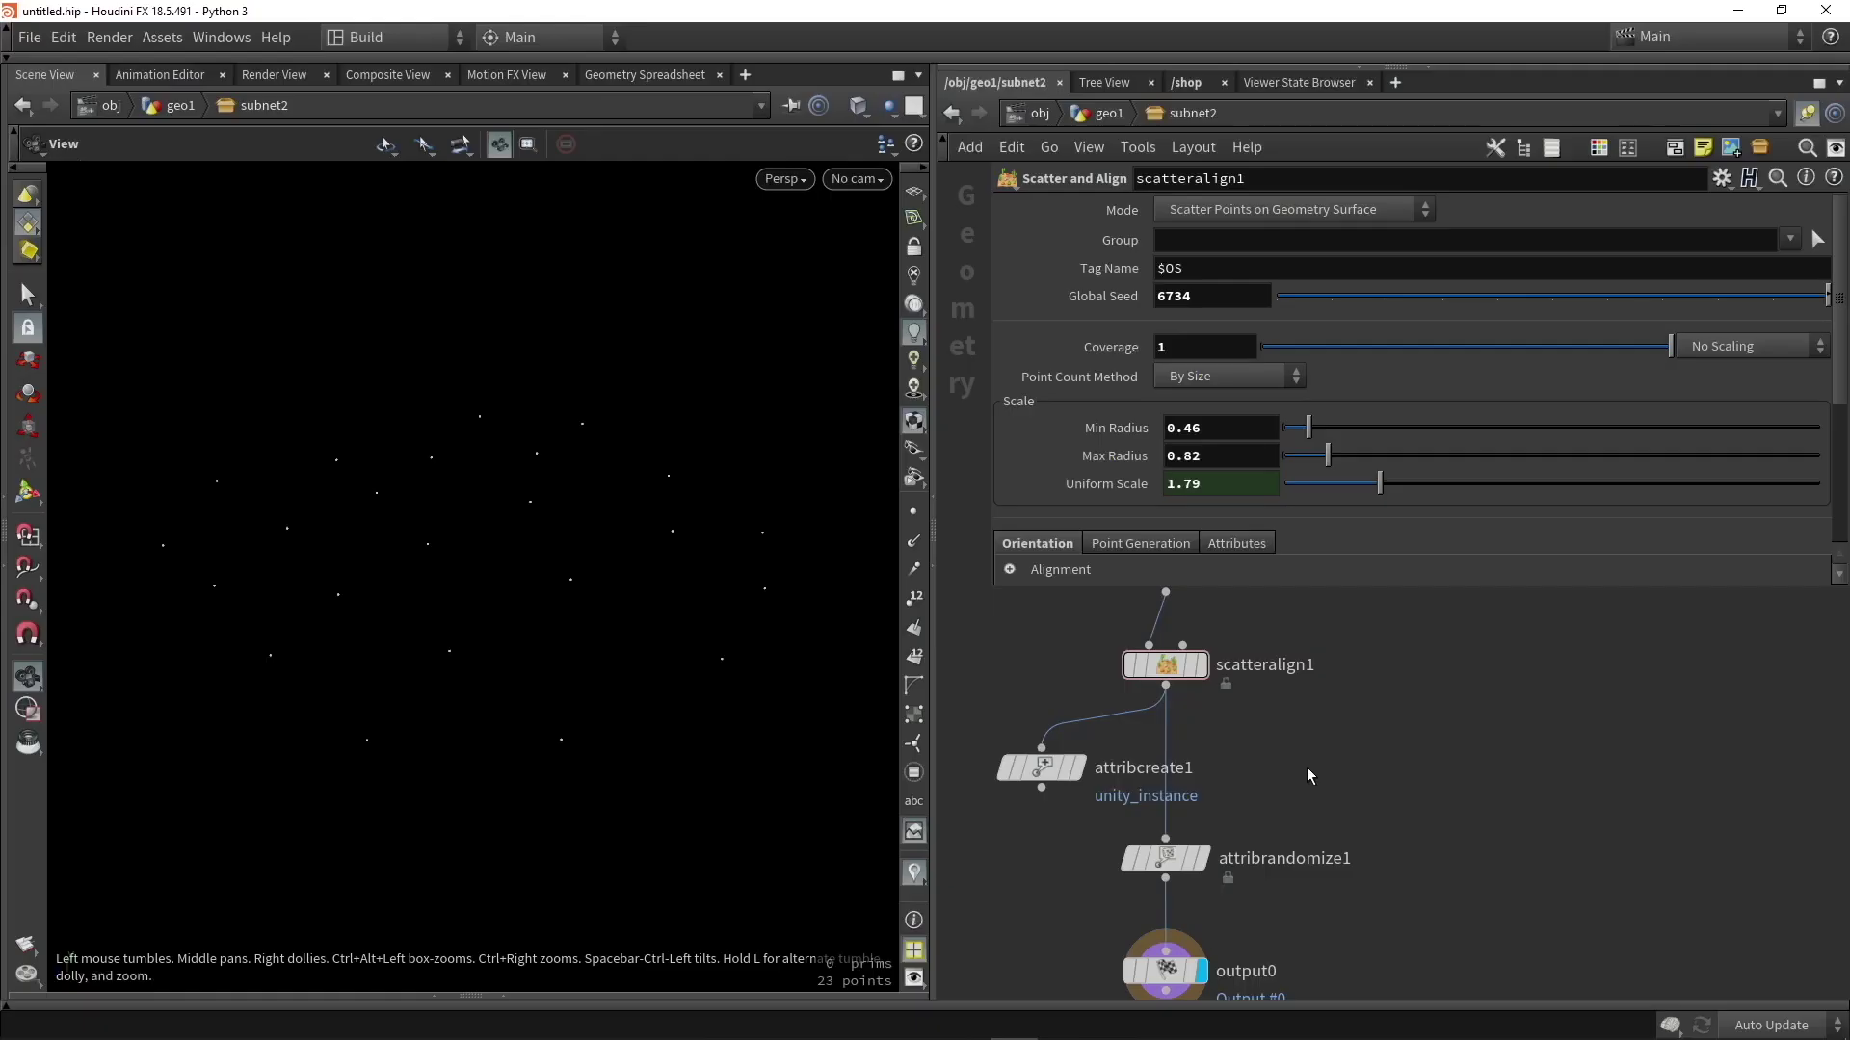
Switch to Houdini, select attribrandomize1 and open the asset properties of Instance Unity attribute.
{"action": "left_click", "coordinate": [1166, 858]}
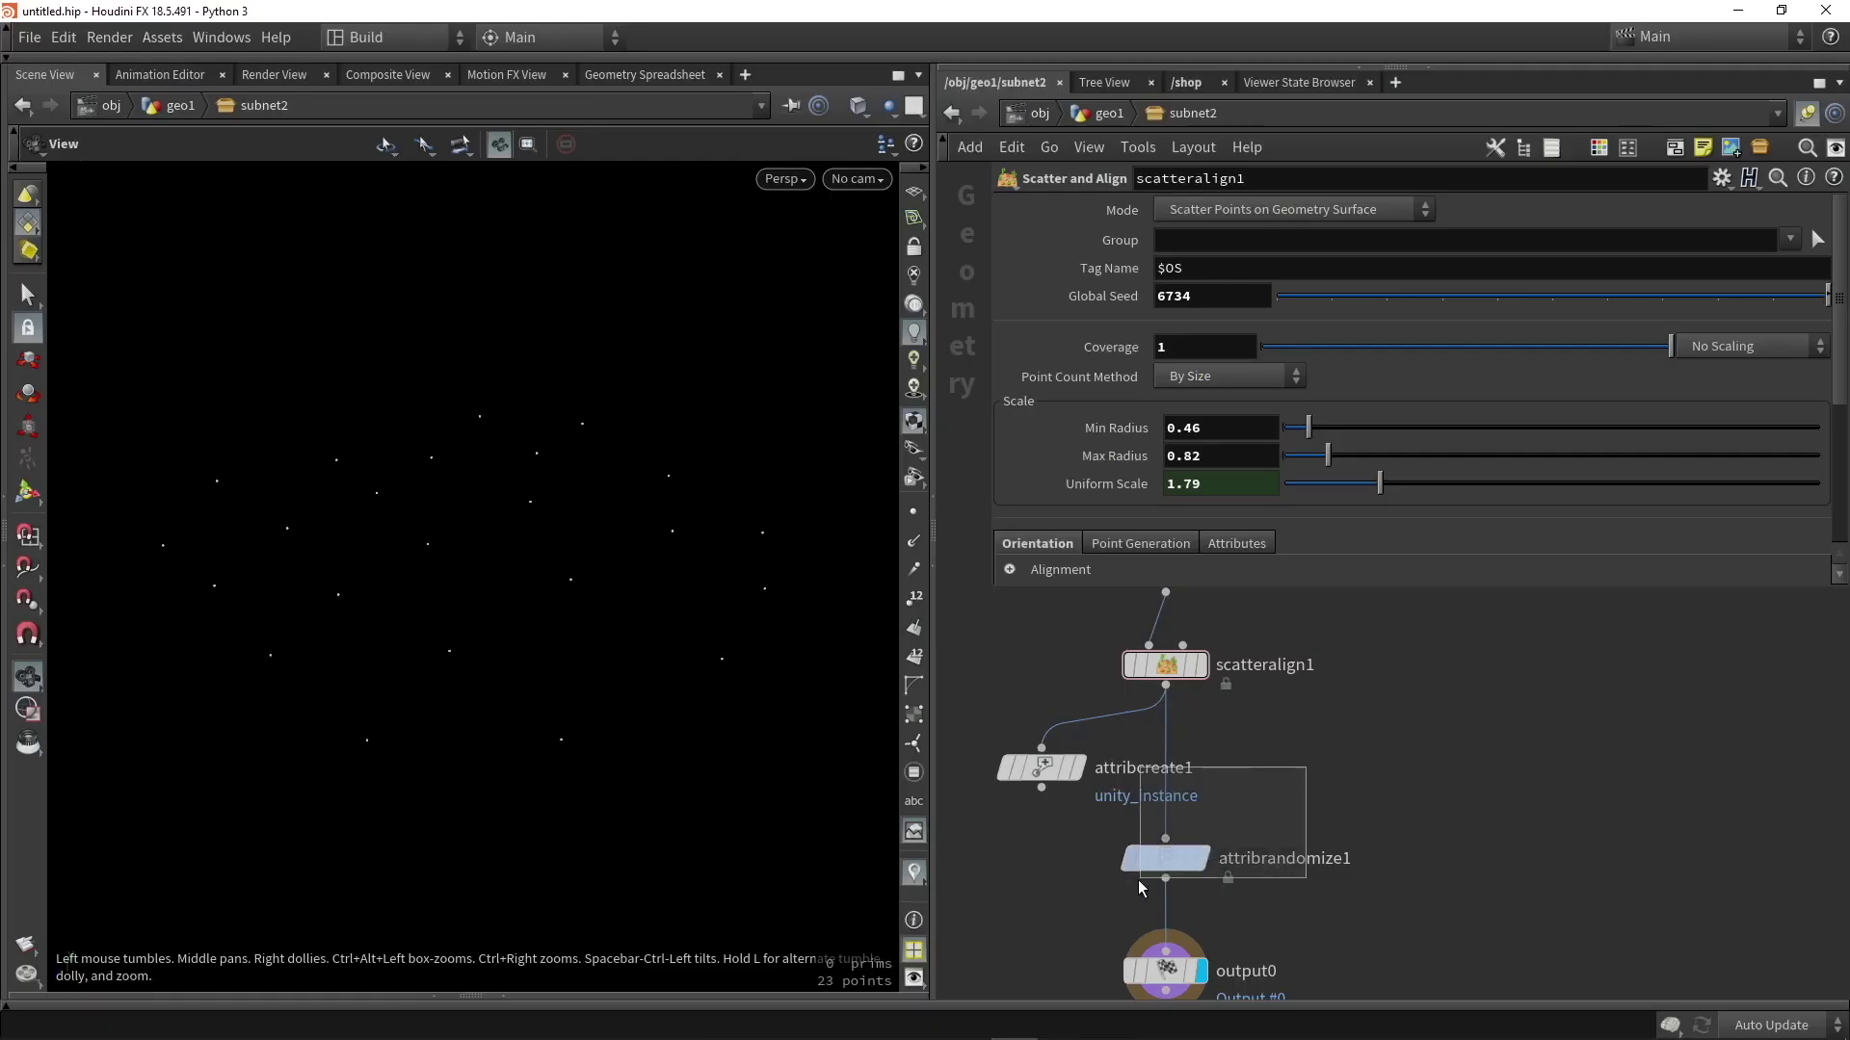
{"action": "left_click", "coordinate": [162, 37]}
{"action": "mouse_move", "coordinate": [410, 176]}
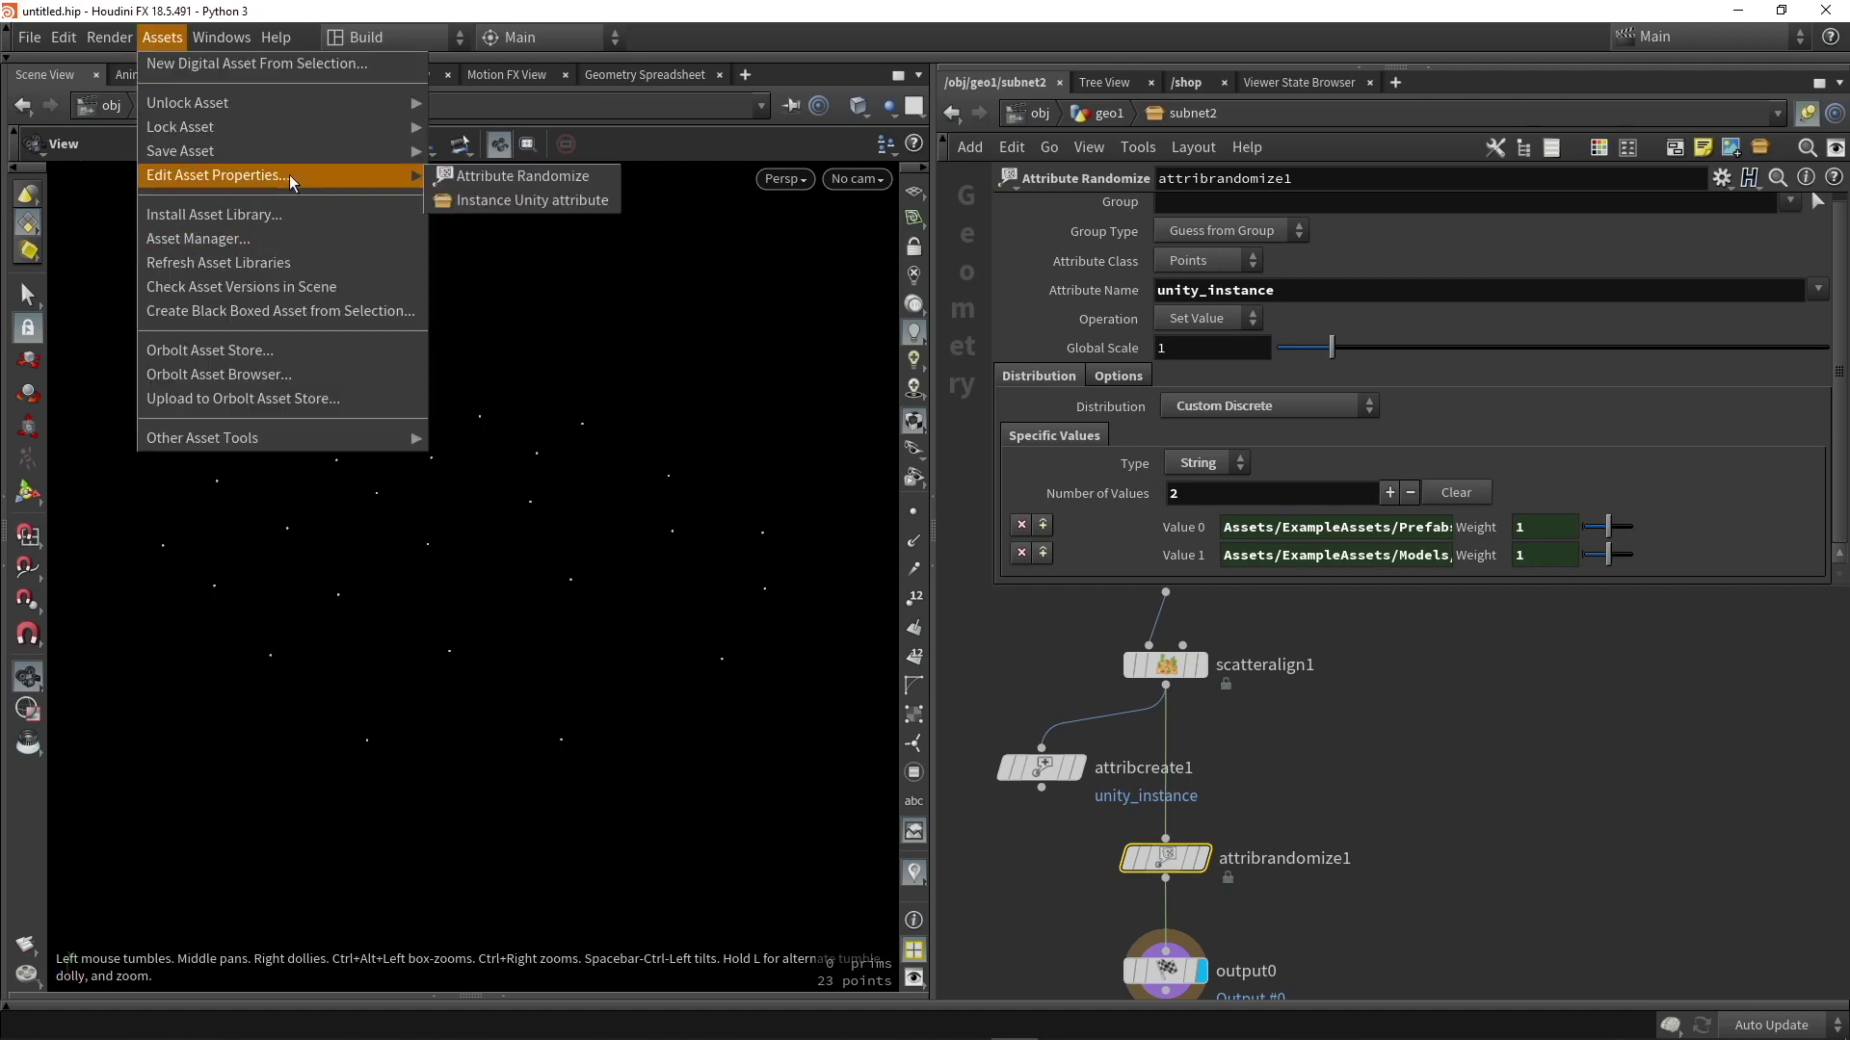
{"action": "left_click", "coordinate": [470, 201]}
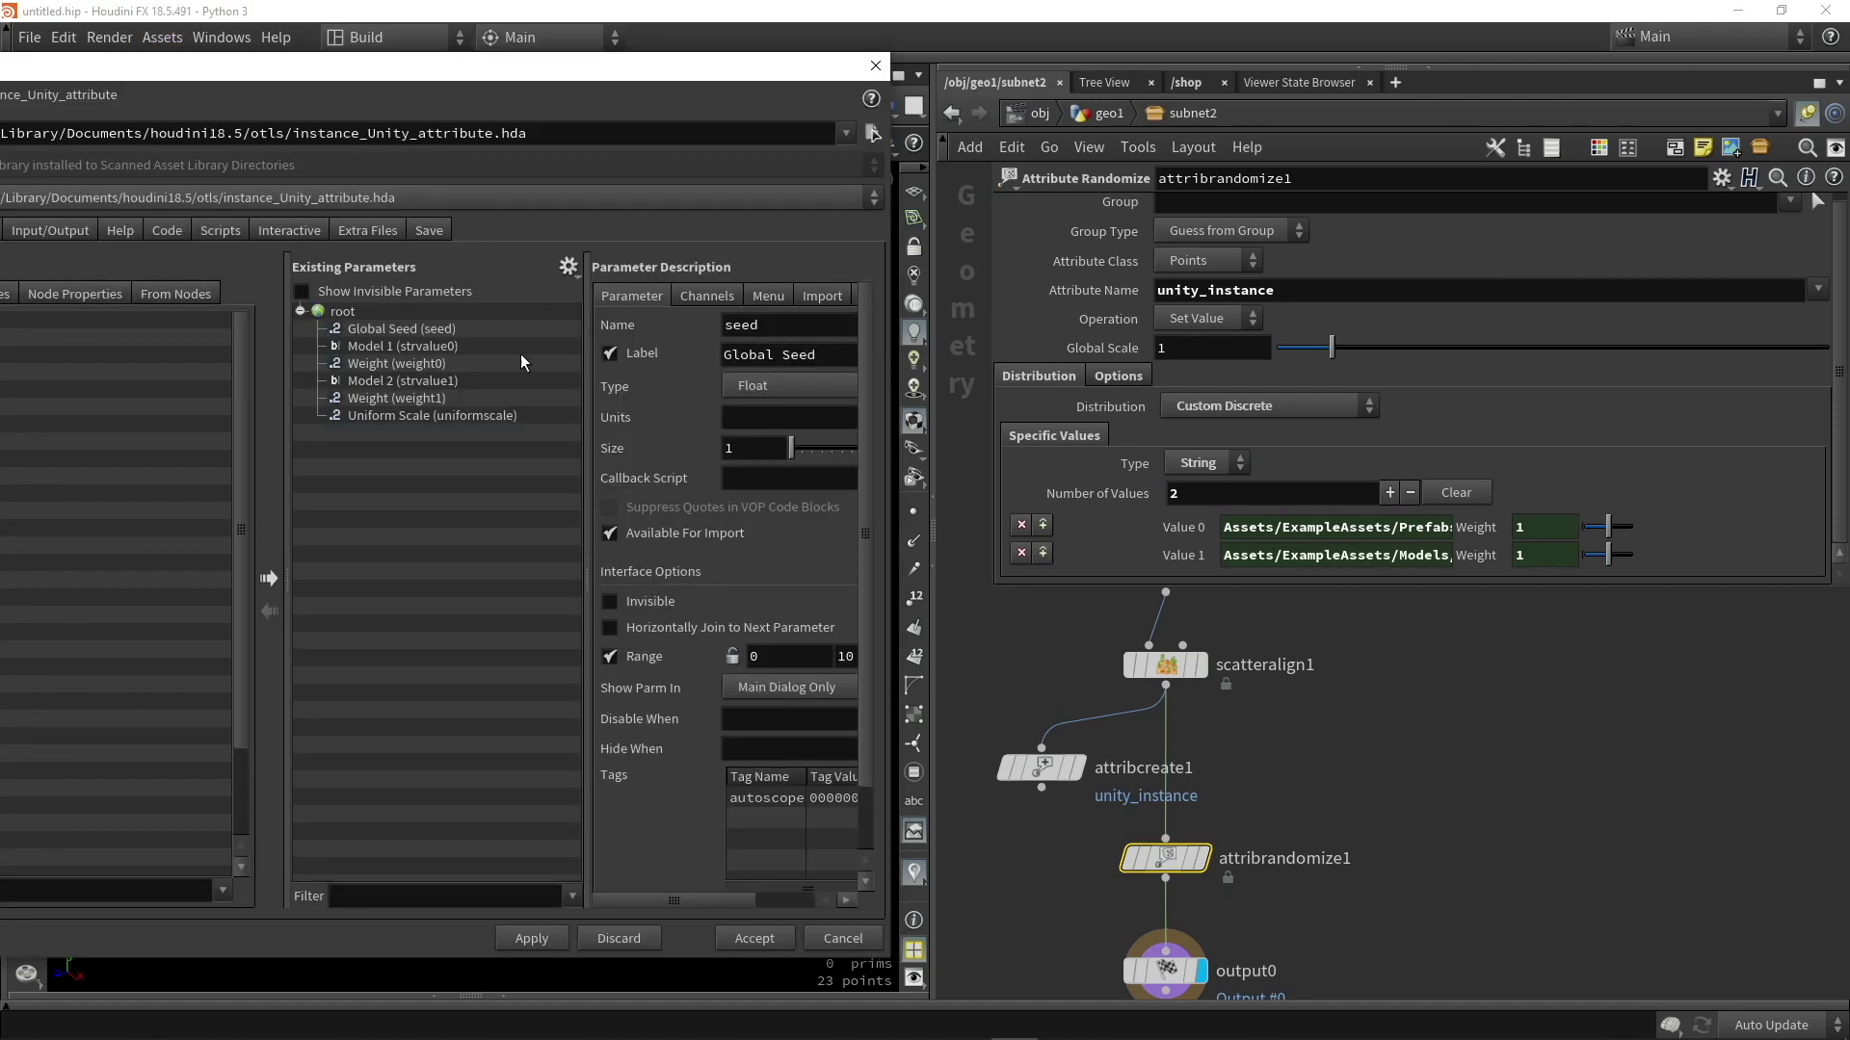
Add a heuassetpath tag to both the Model 1 and Model 2 parameters, apply it and check Model 1's tags.
{"action": "left_click", "coordinate": [374, 345]}
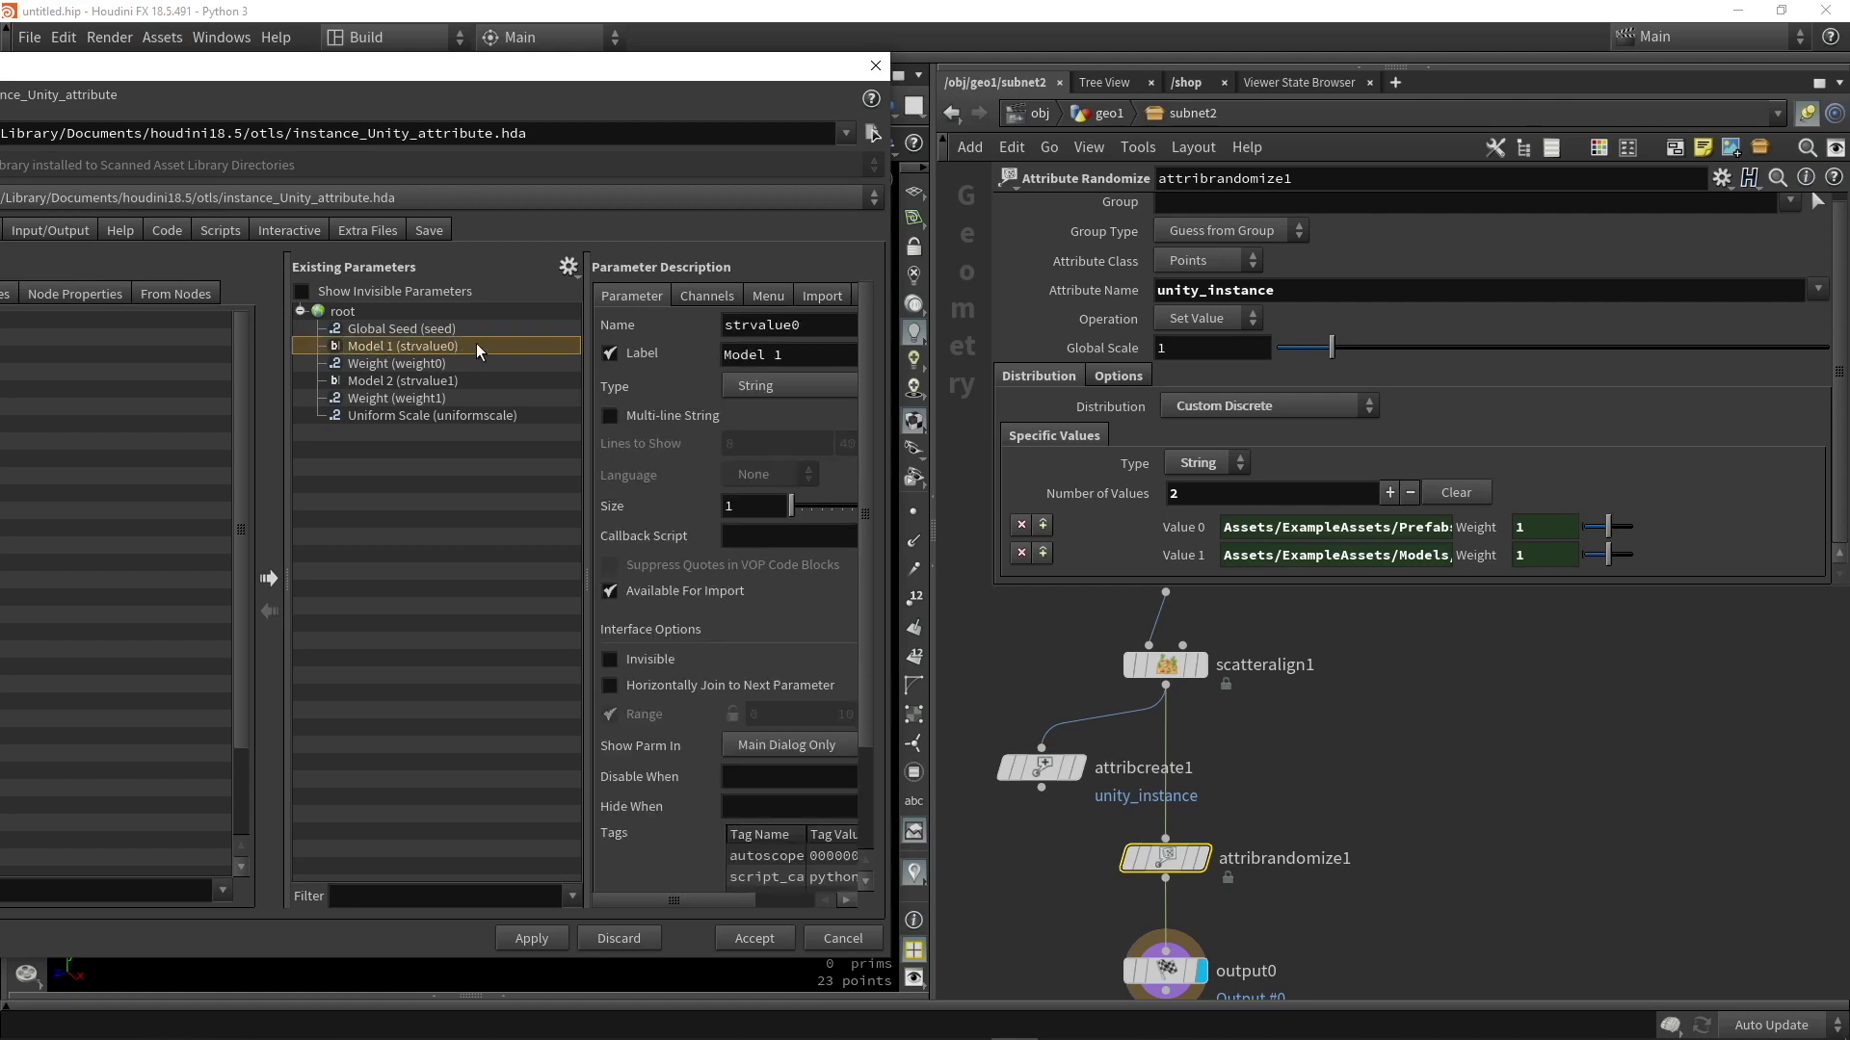
{"action": "left_click", "coordinate": [397, 381], "text": "ctrl"}
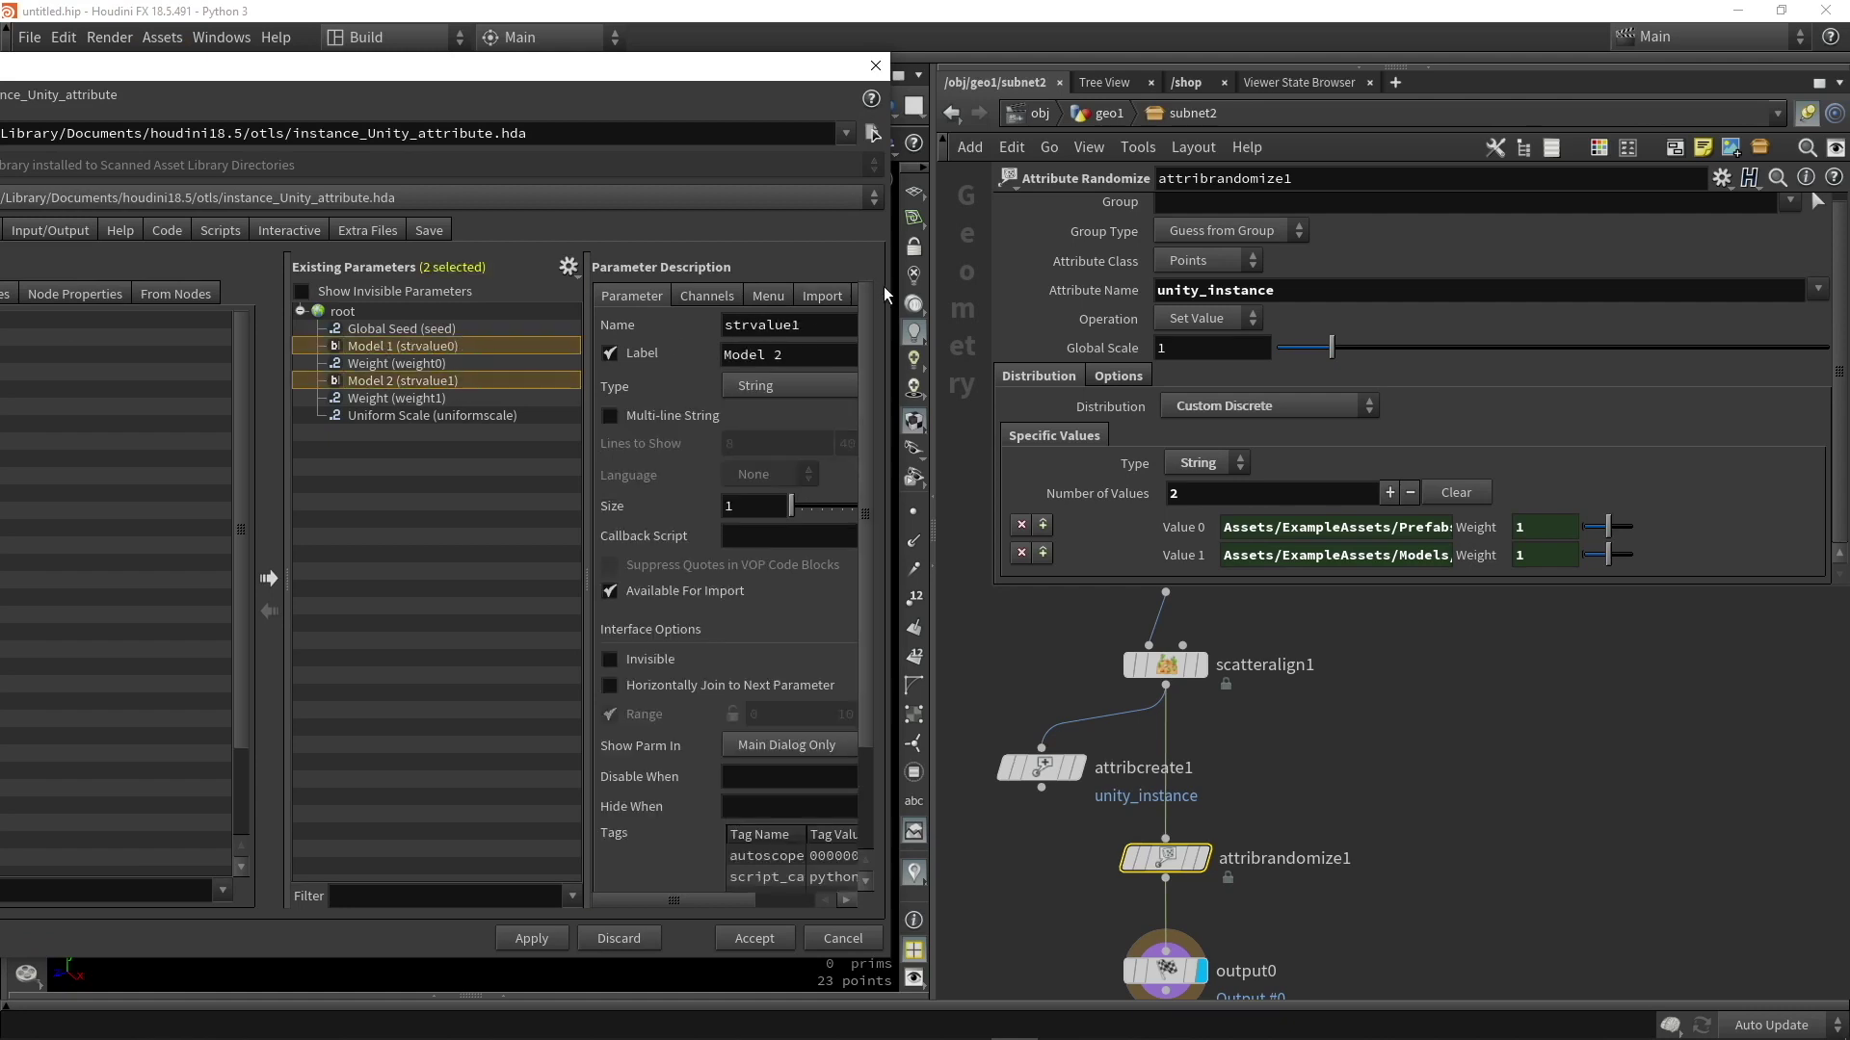
{"action": "left_click_drag", "start_coordinate": [889, 277], "coordinate": [1176, 276]}
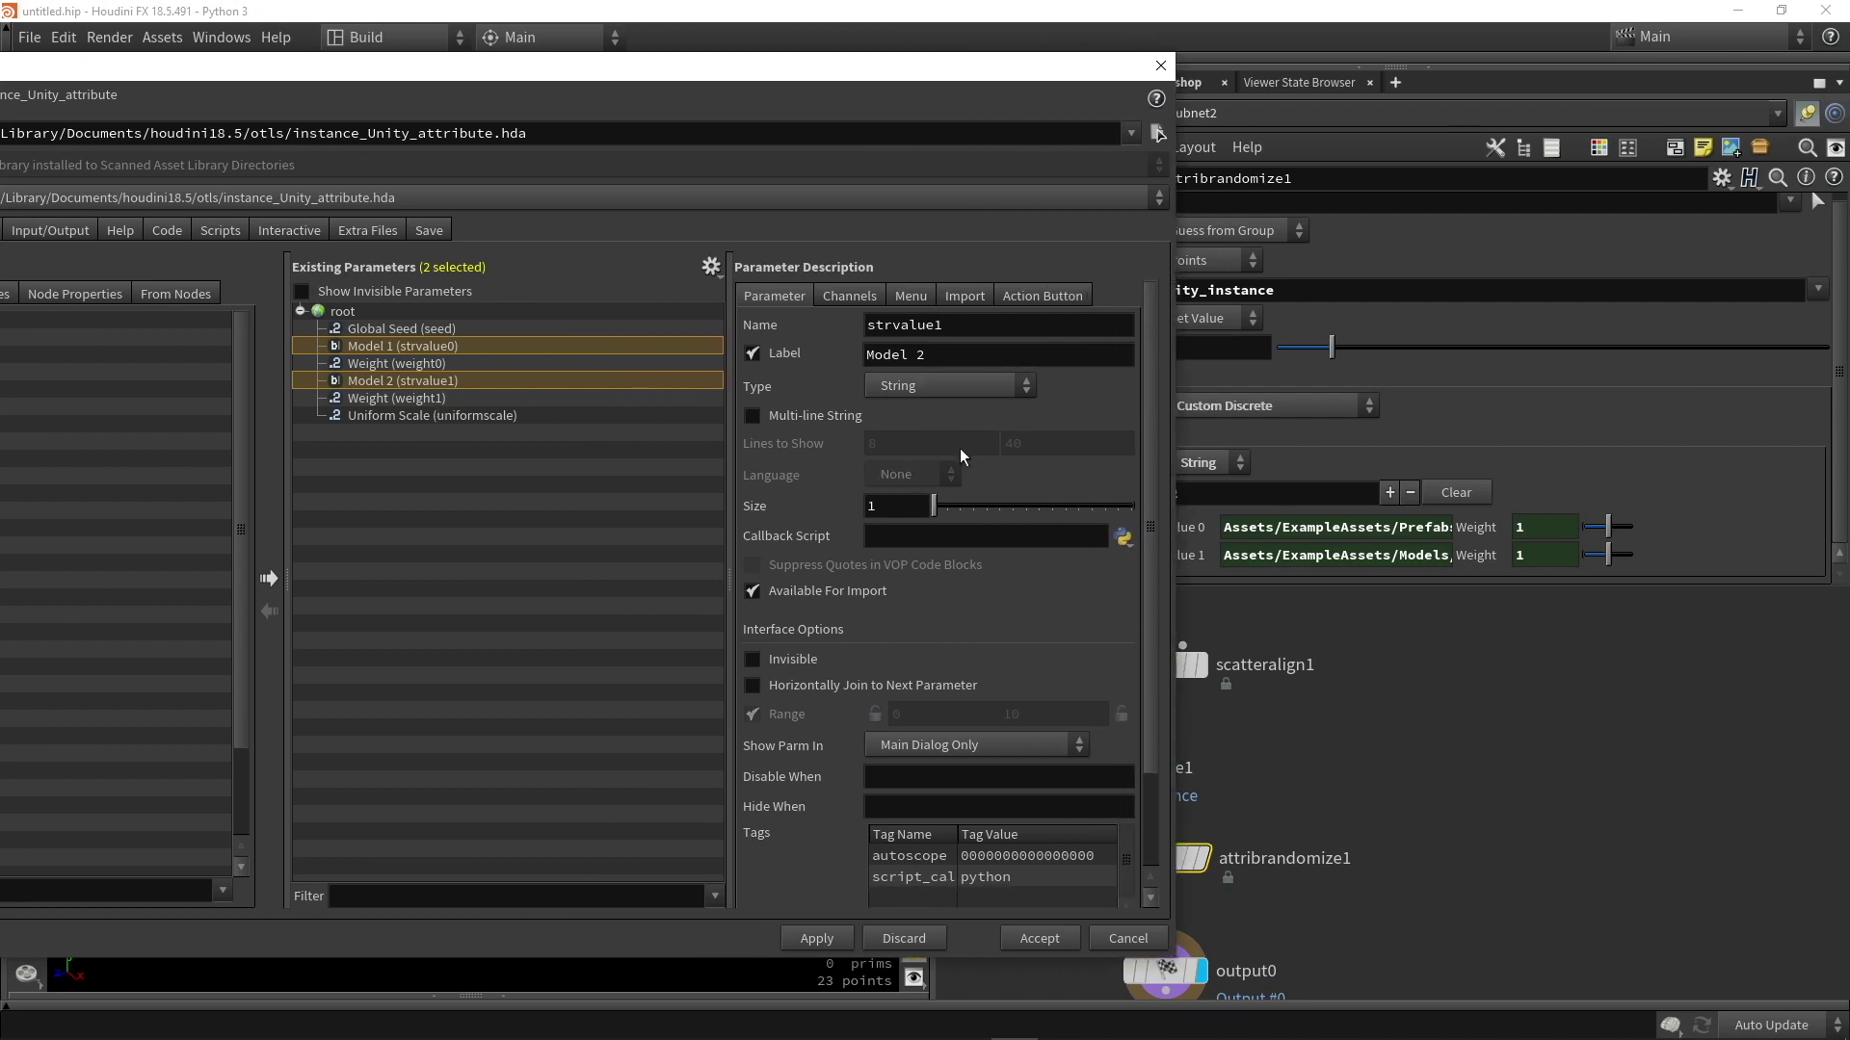
{"action": "scroll", "coordinate": [954, 449], "scroll_direction": "down", "scroll_amount": 1}
{"action": "scroll", "coordinate": [948, 454], "scroll_direction": "down", "scroll_amount": 1}
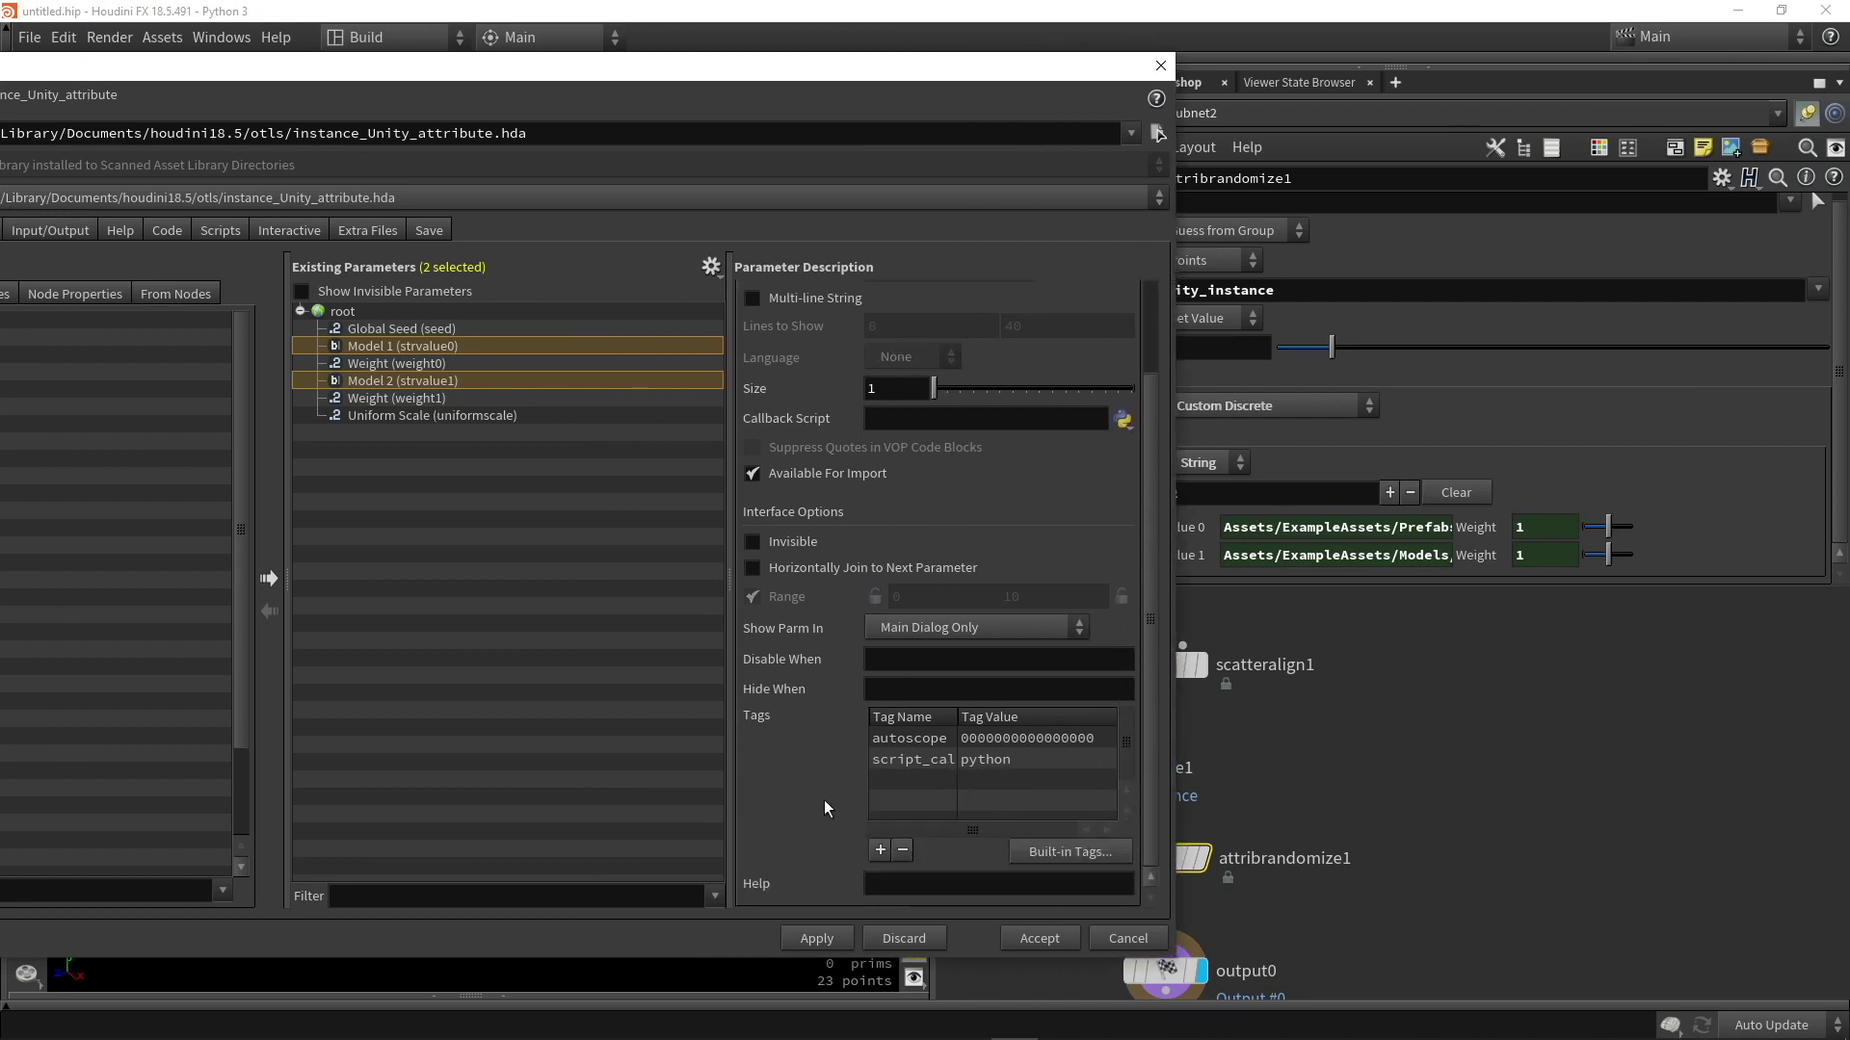
{"action": "left_click", "coordinate": [877, 856]}
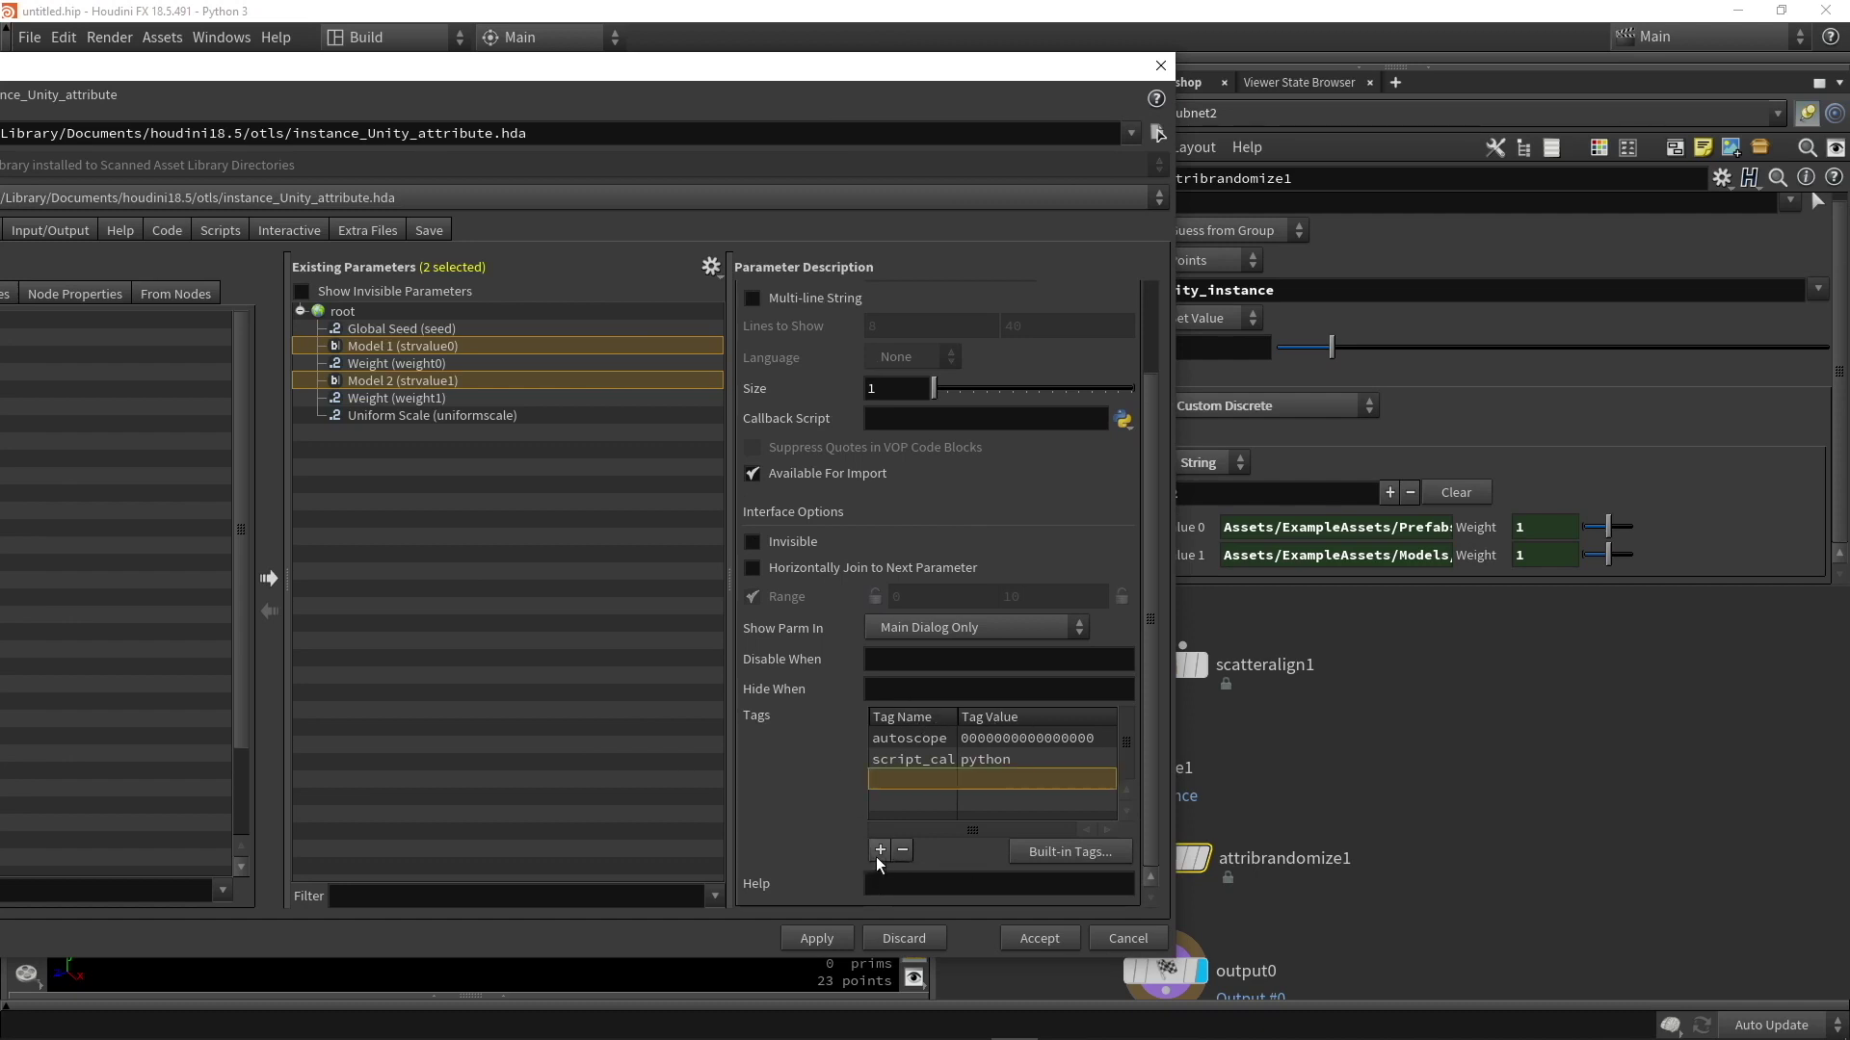
{"action": "double_click", "coordinate": [909, 782]}
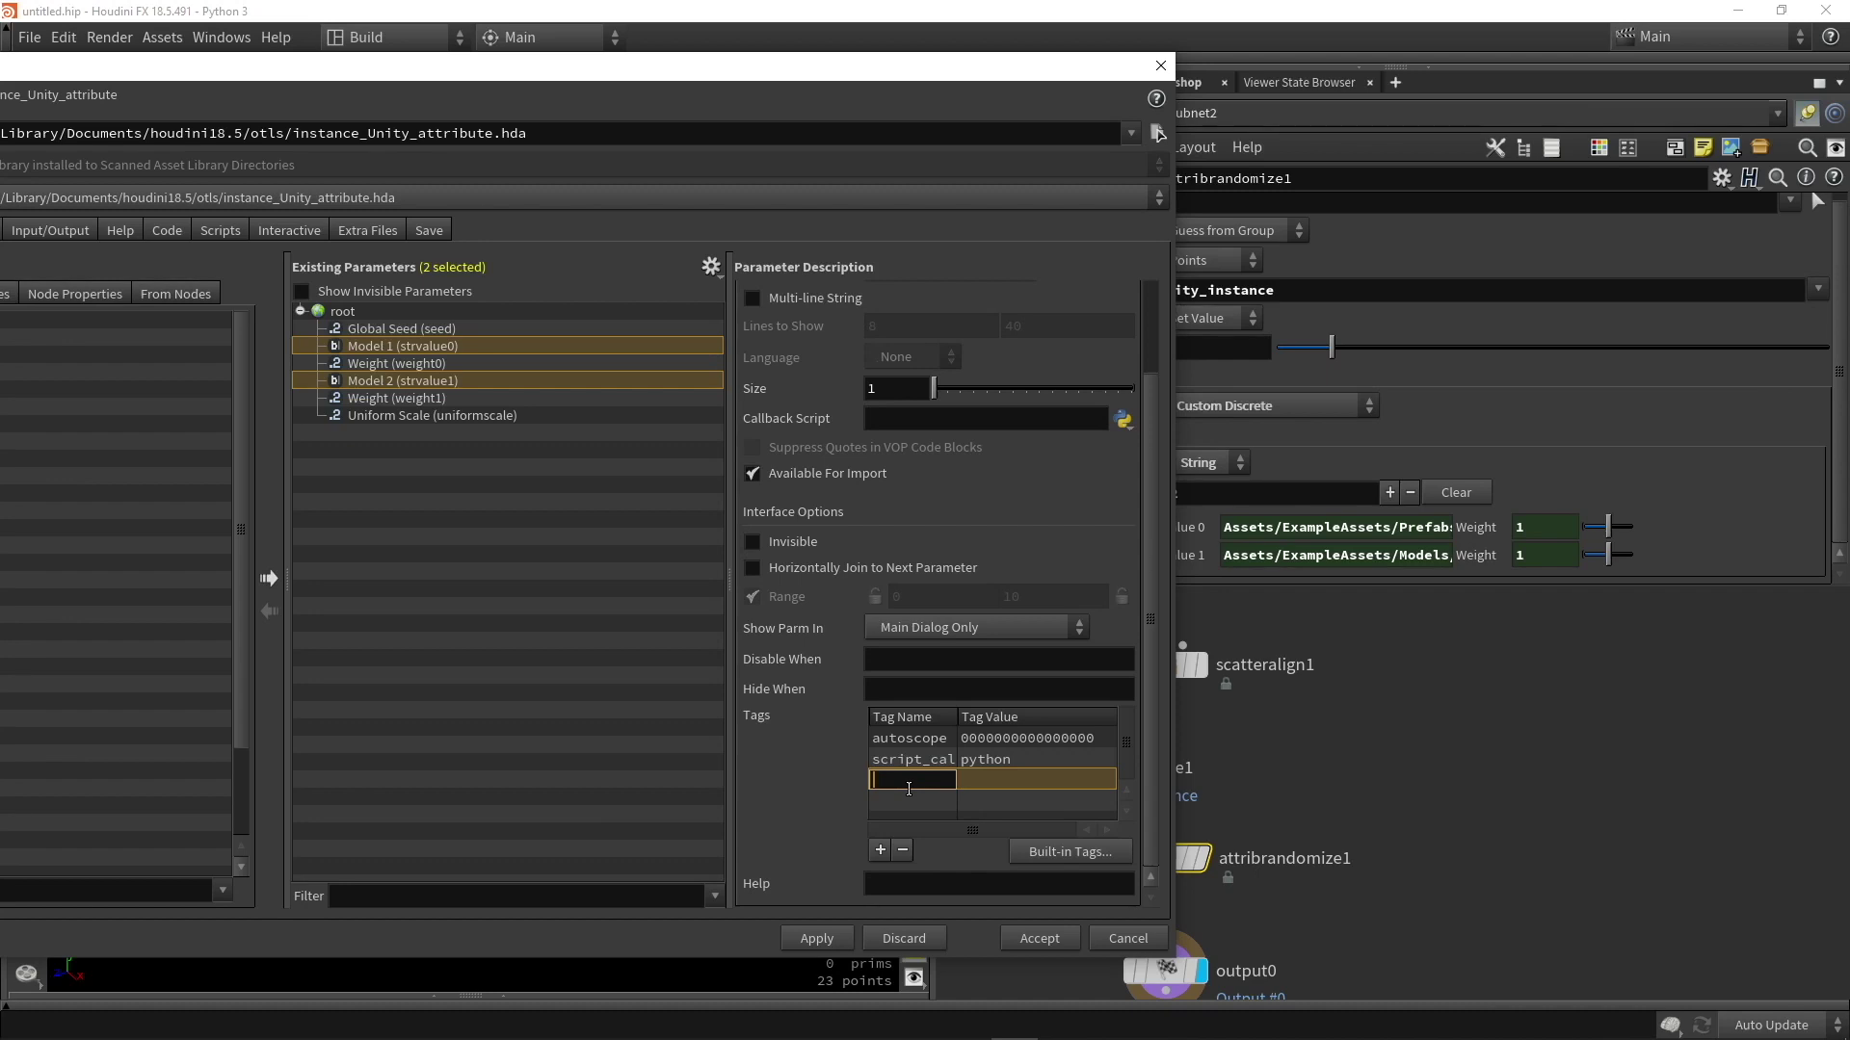
{"action": "type", "text": "heuas"}
{"action": "type", "text": "setpat"}
{"action": "type", "text": "h"}
{"action": "key", "text": "Return"}
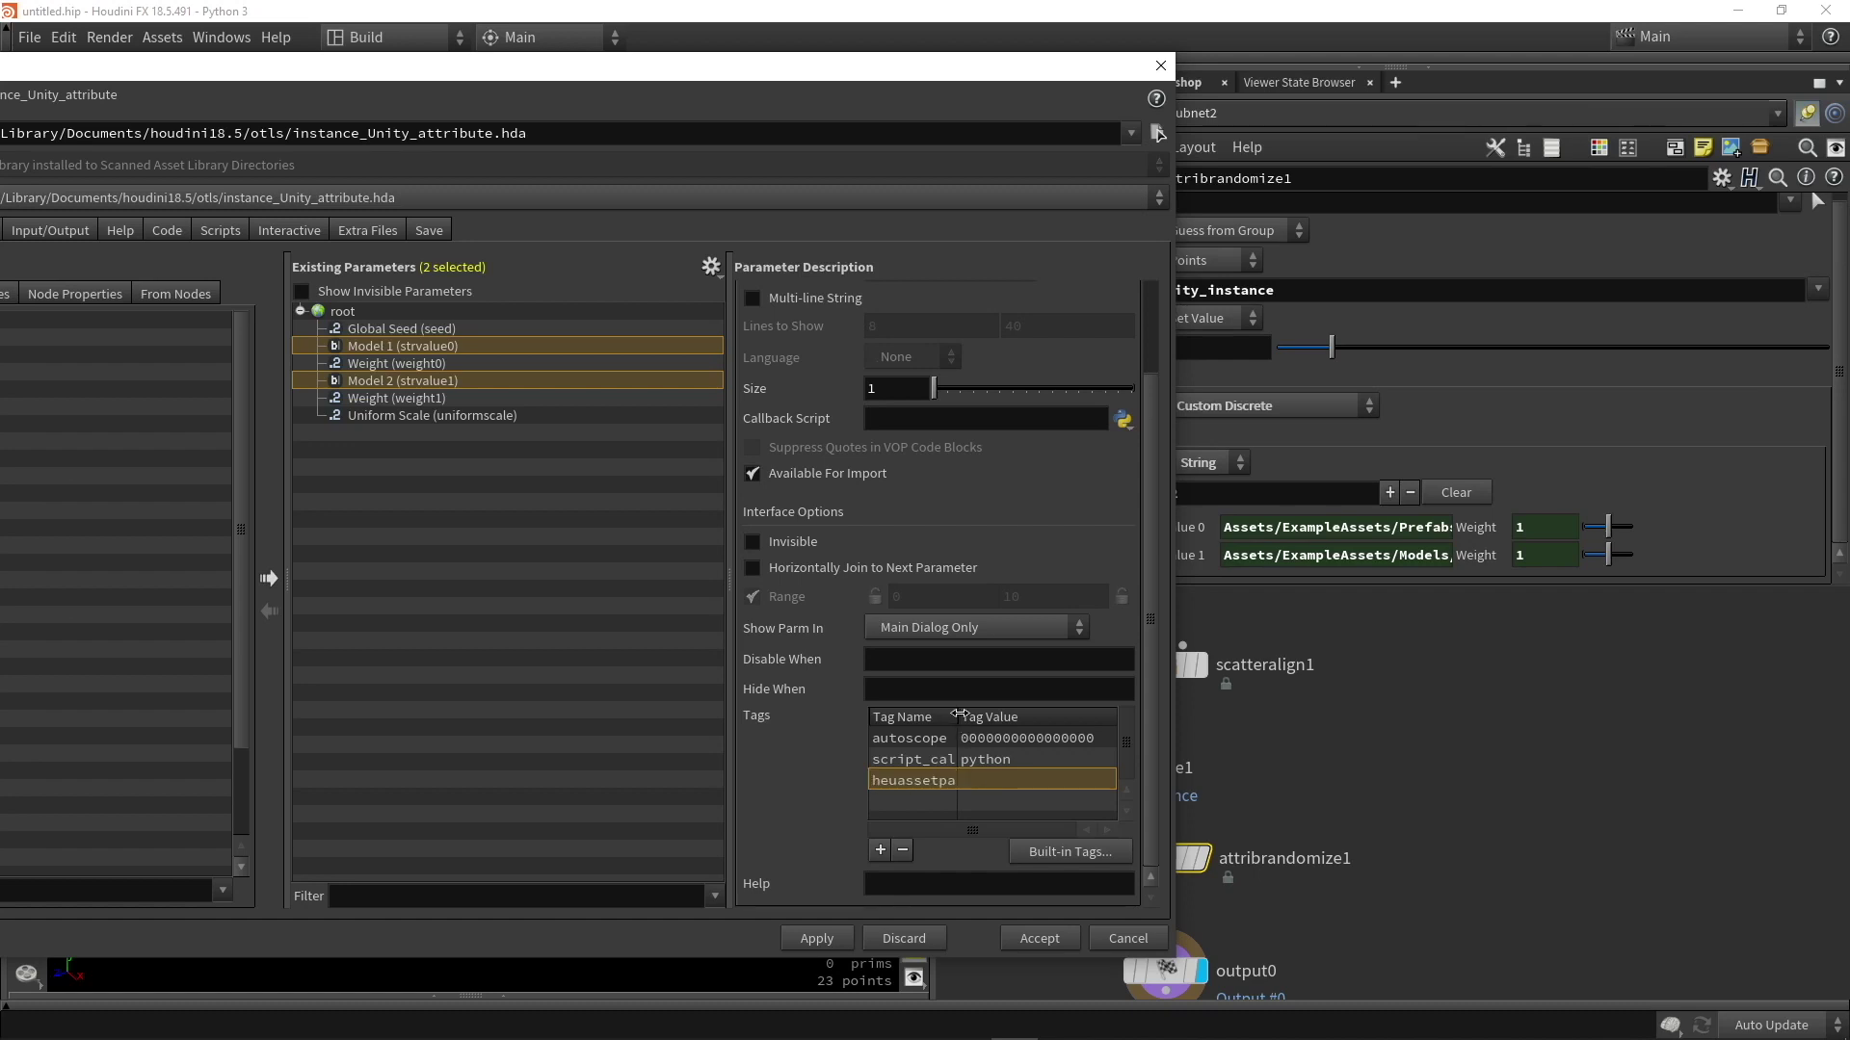
{"action": "left_click_drag", "start_coordinate": [958, 714], "coordinate": [1024, 709]}
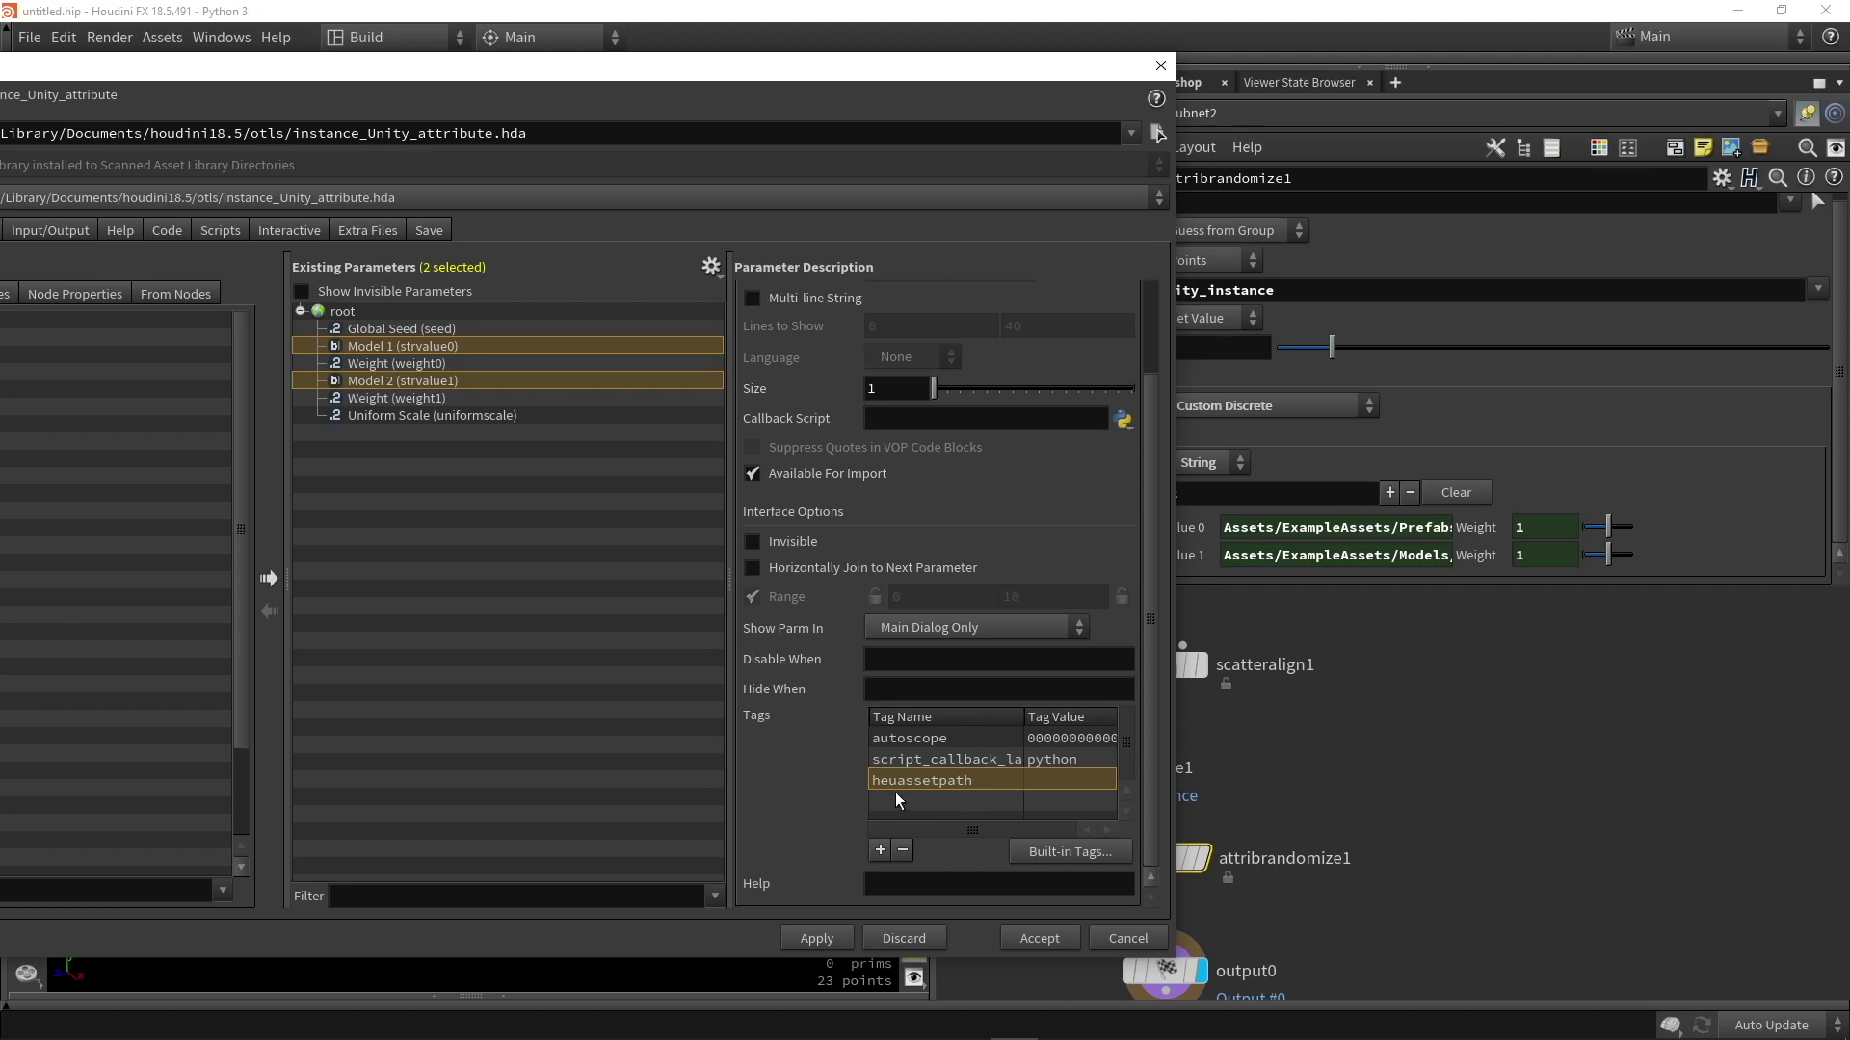
{"action": "left_click", "coordinate": [818, 938]}
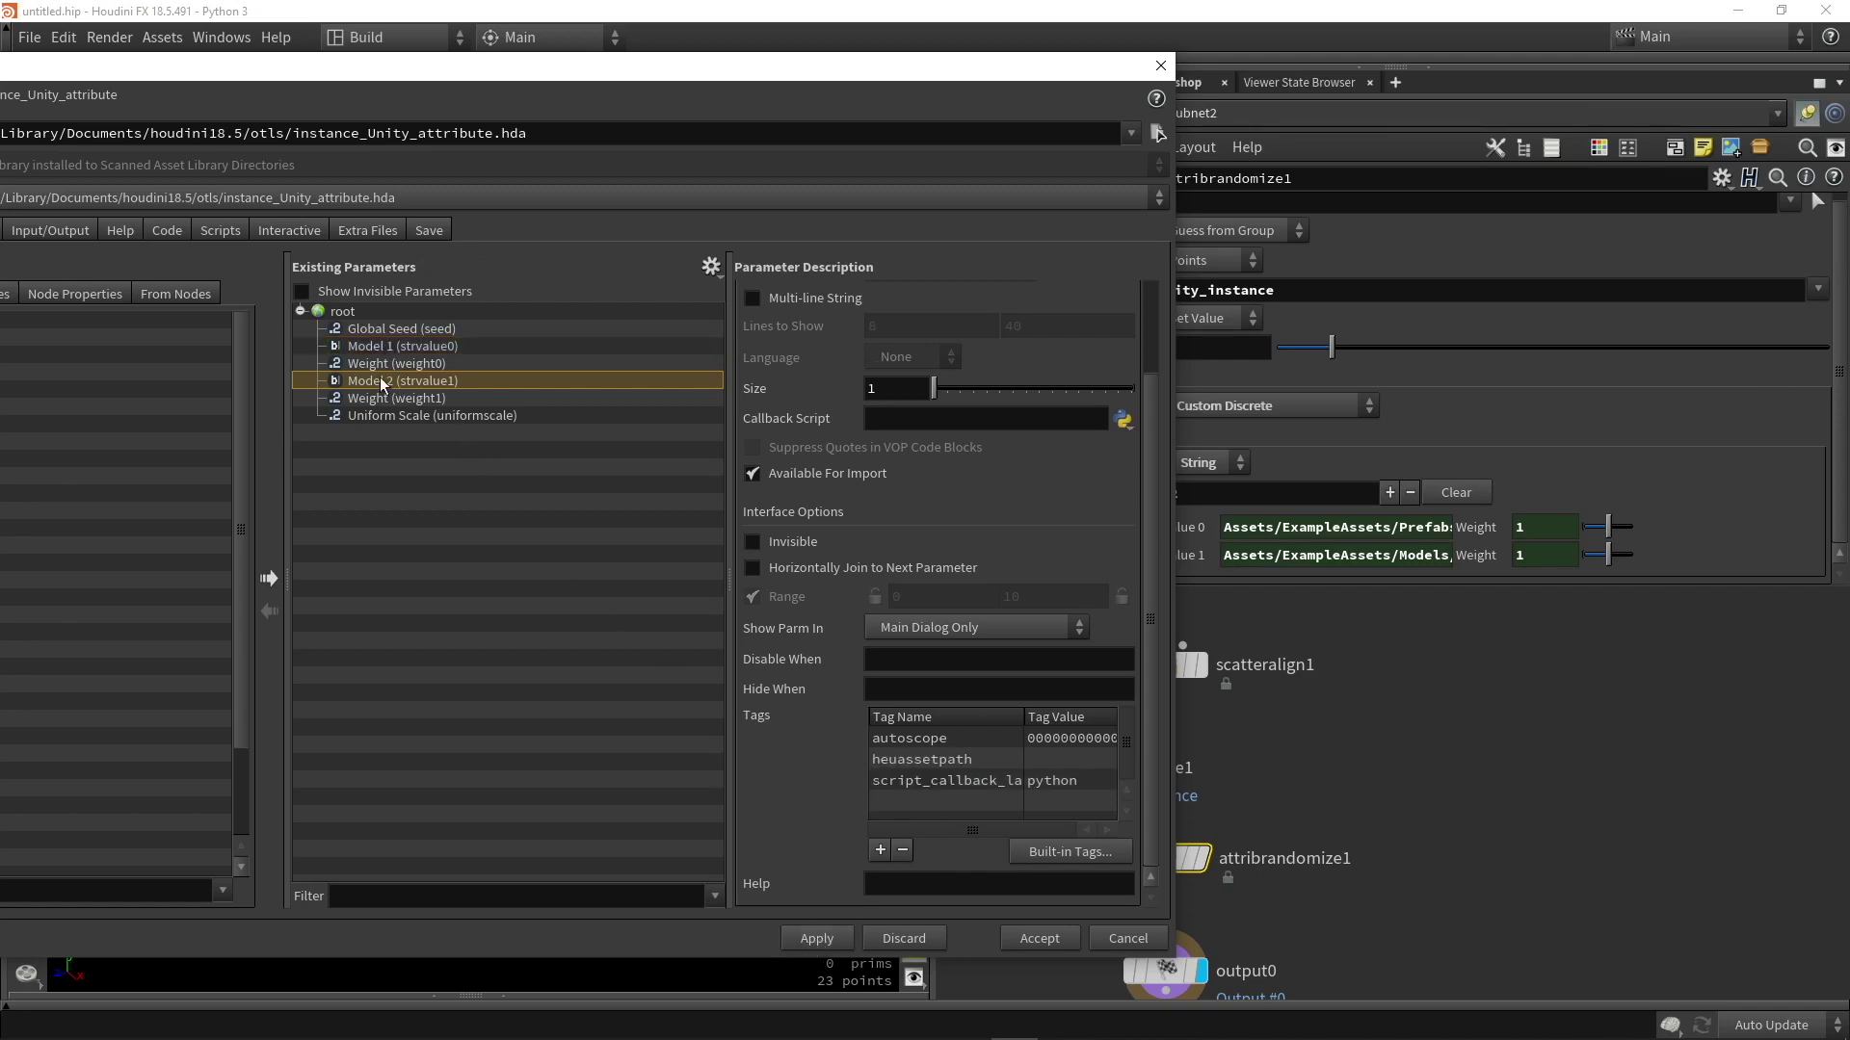
{"action": "left_click", "coordinate": [372, 346]}
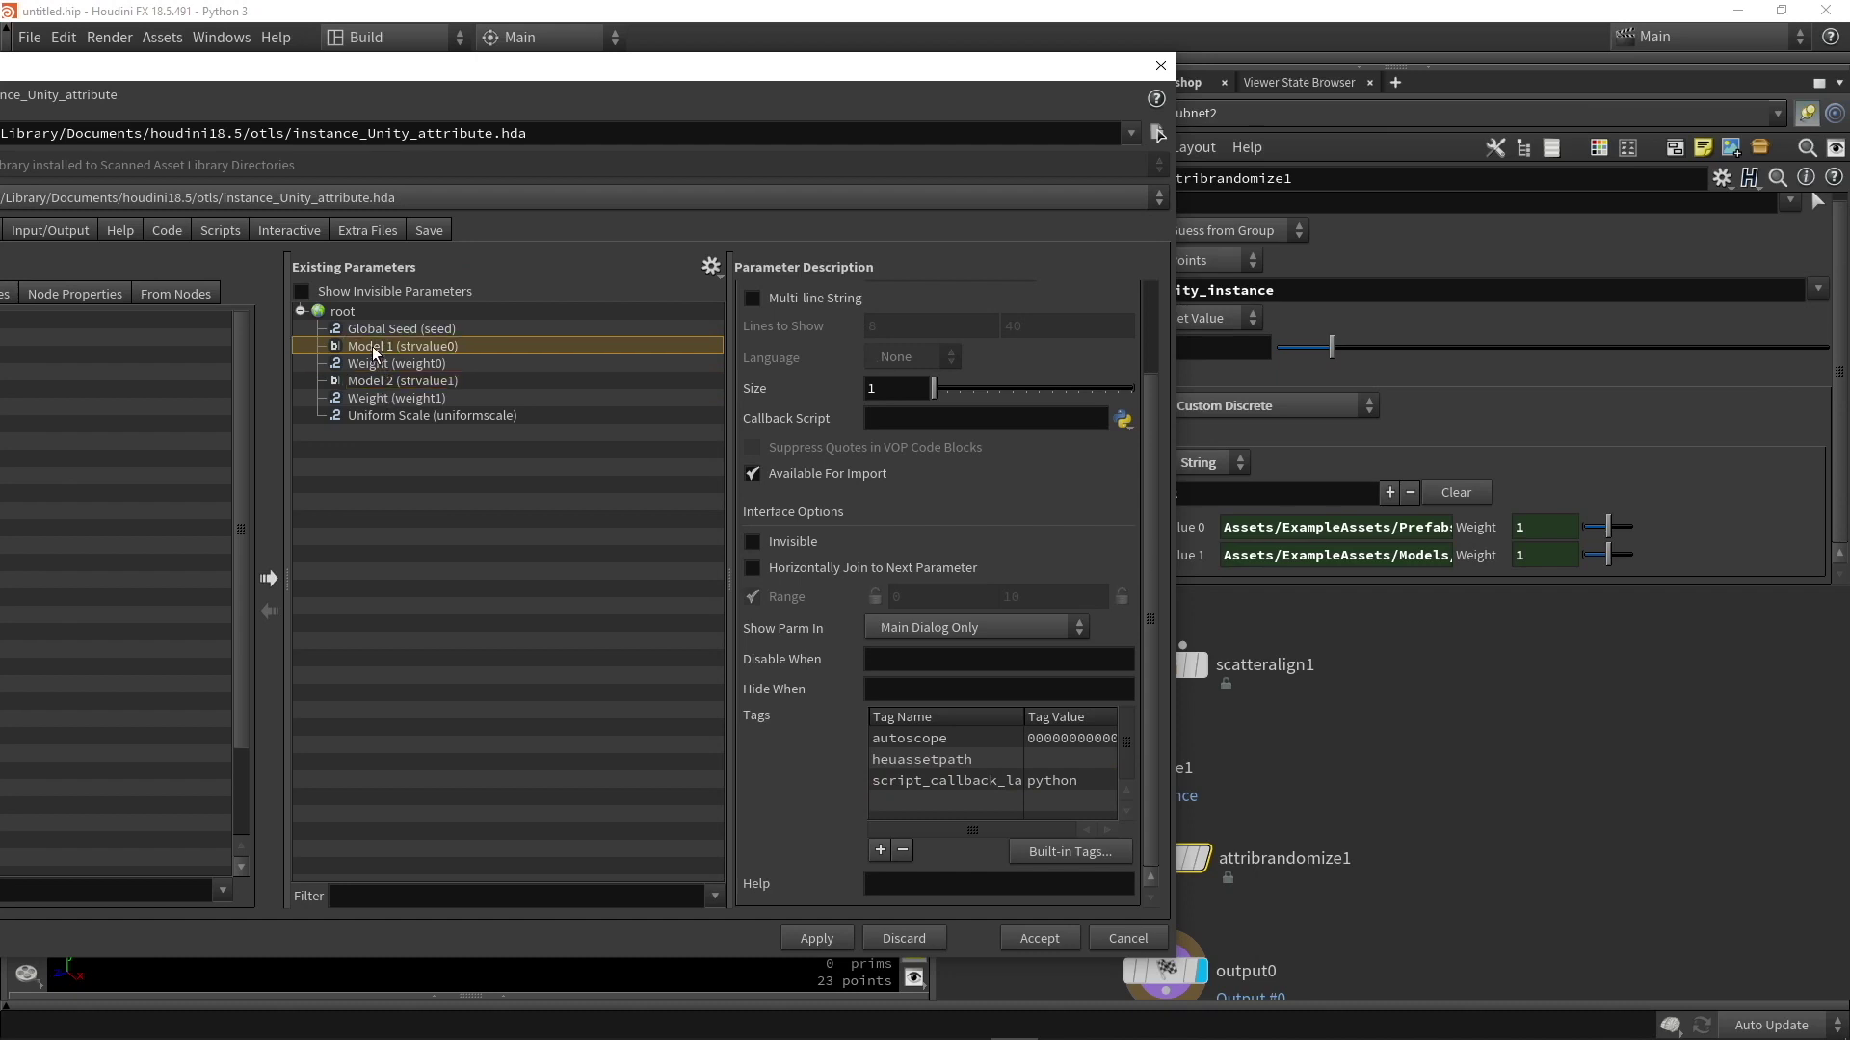
Check Model 2's tags, accept the asset's parameter changes, switch to Unity and rebuild the instance_Unity_attribute asset.
{"action": "left_click", "coordinate": [376, 378]}
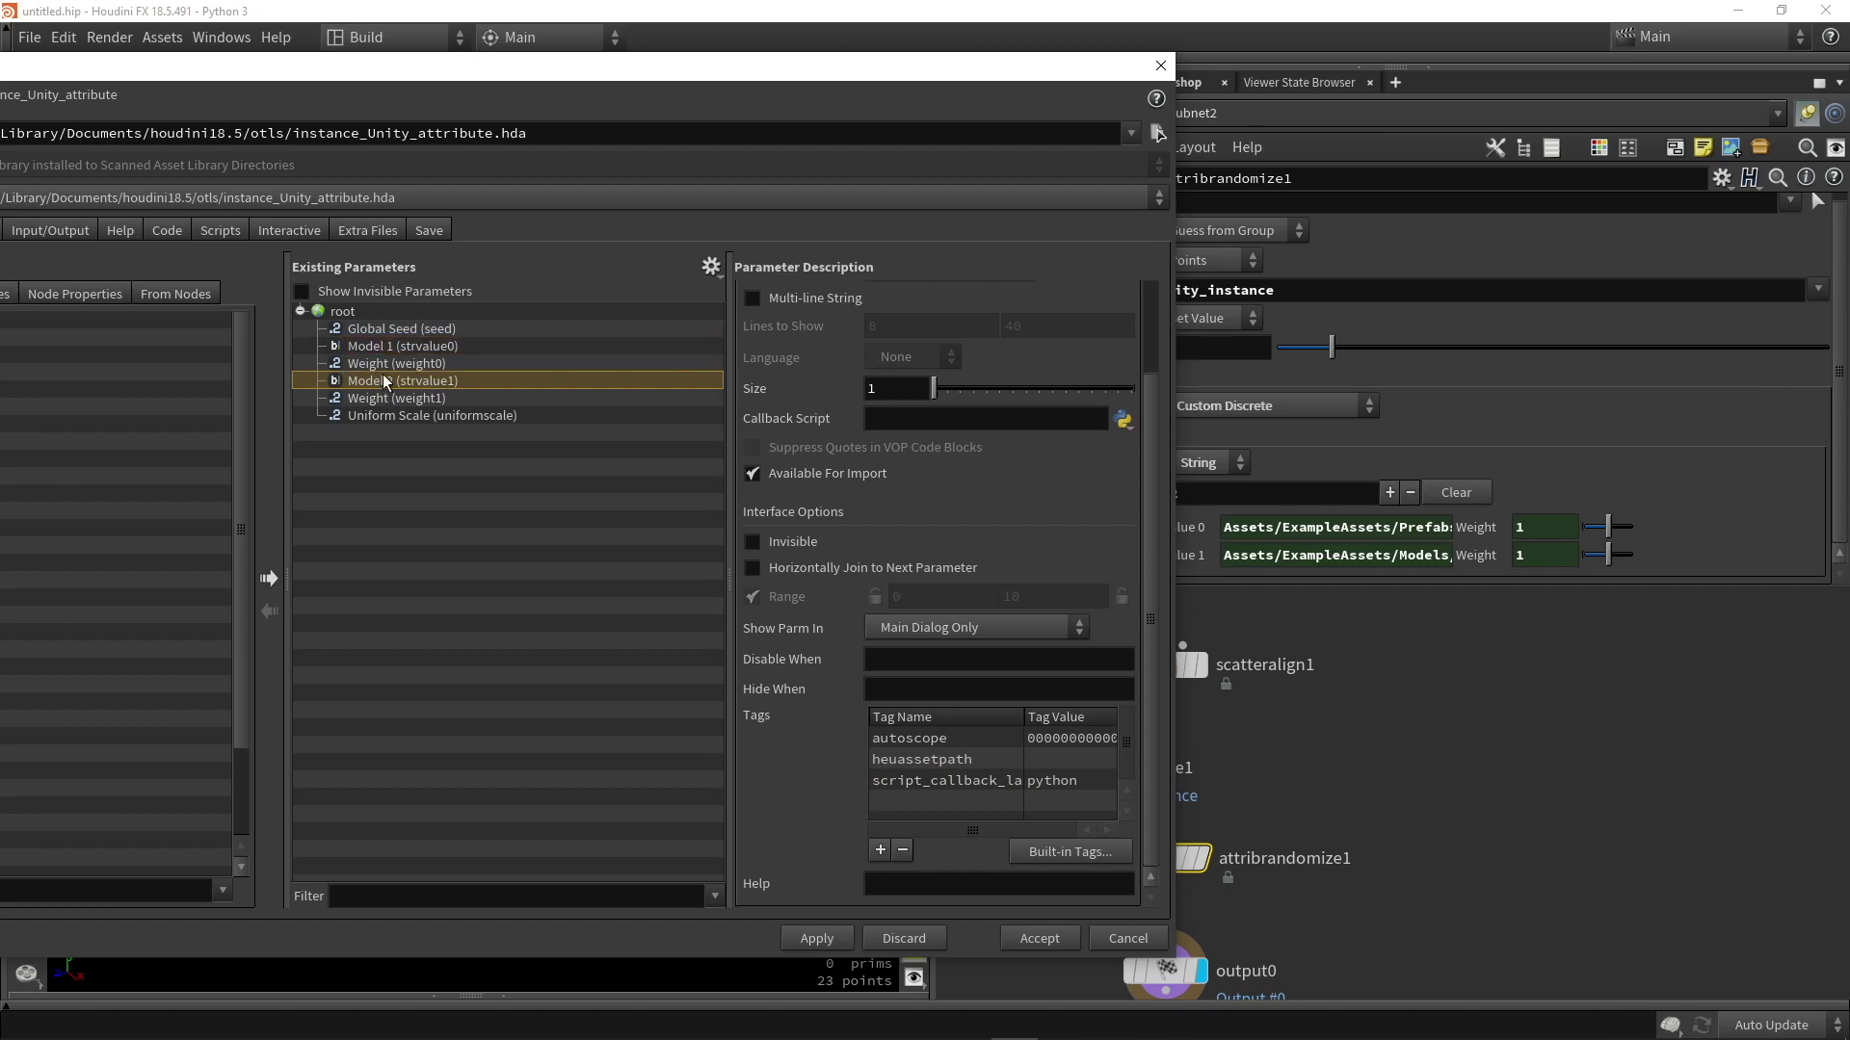
{"action": "left_click", "coordinate": [1037, 939]}
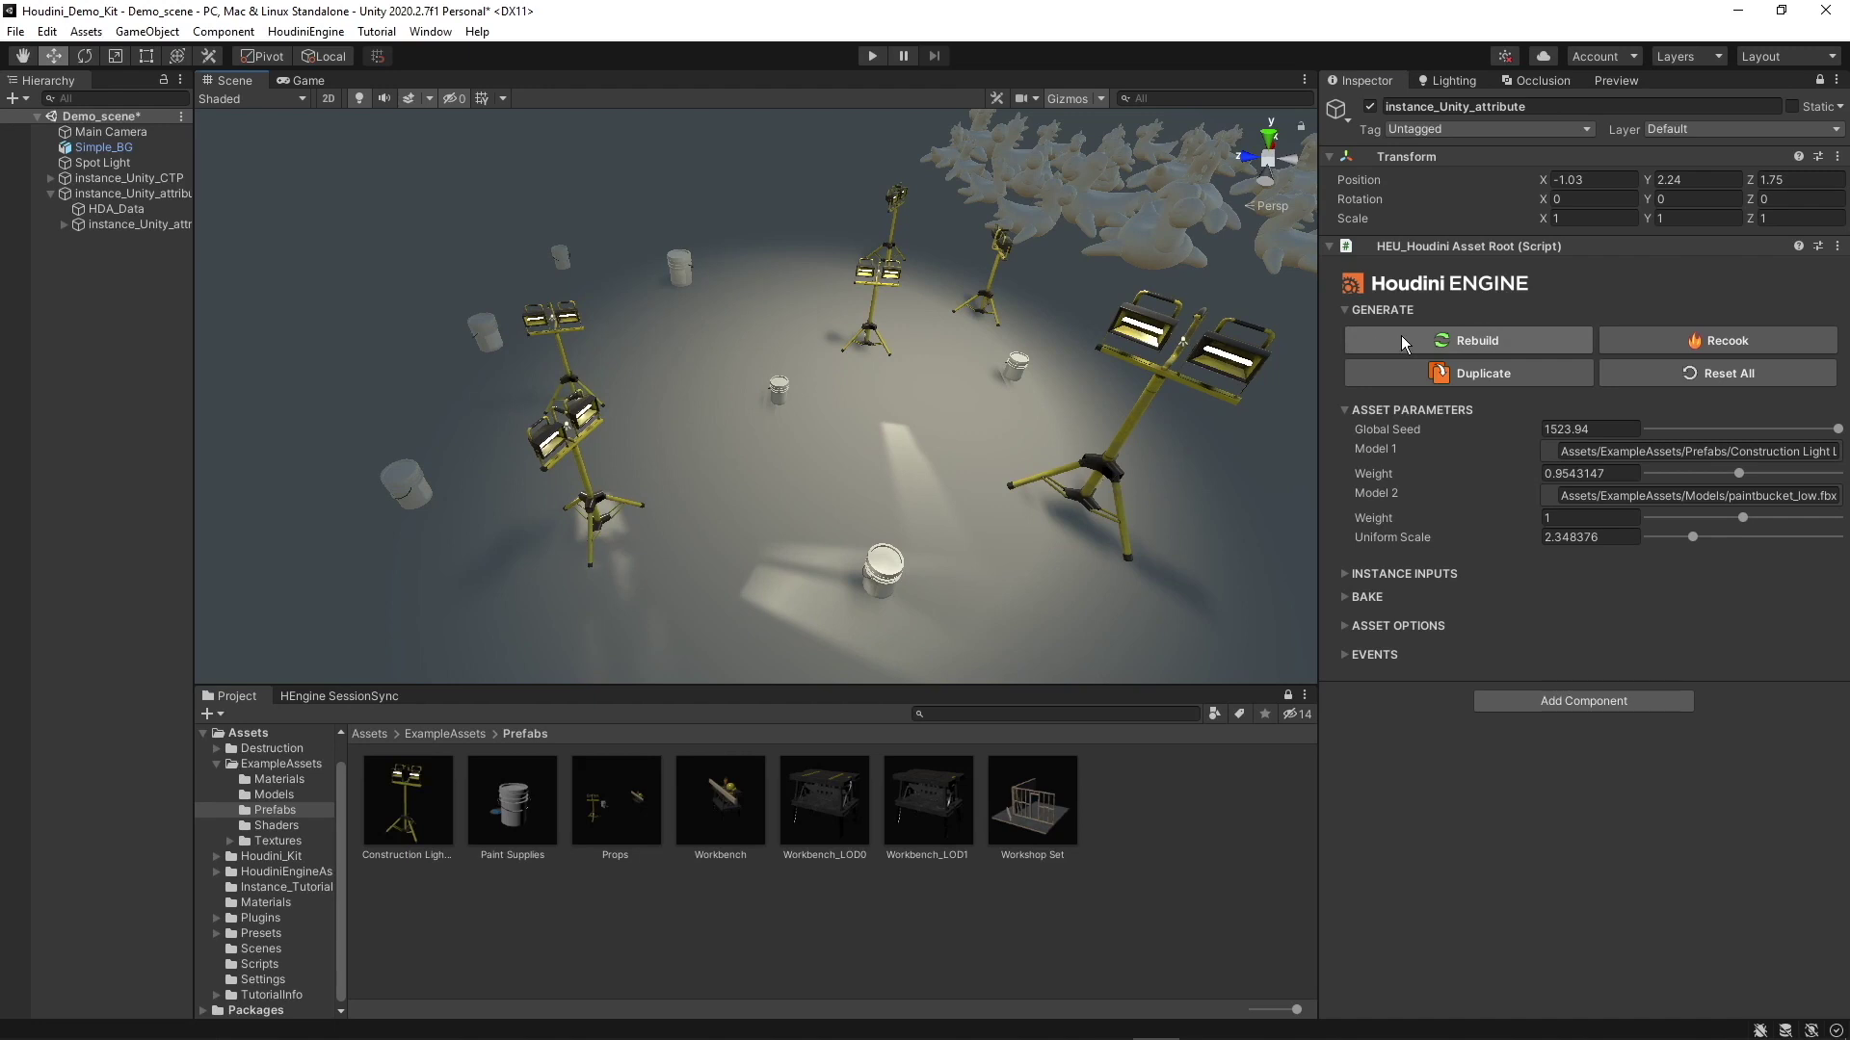
{"action": "left_click", "coordinate": [1401, 335]}
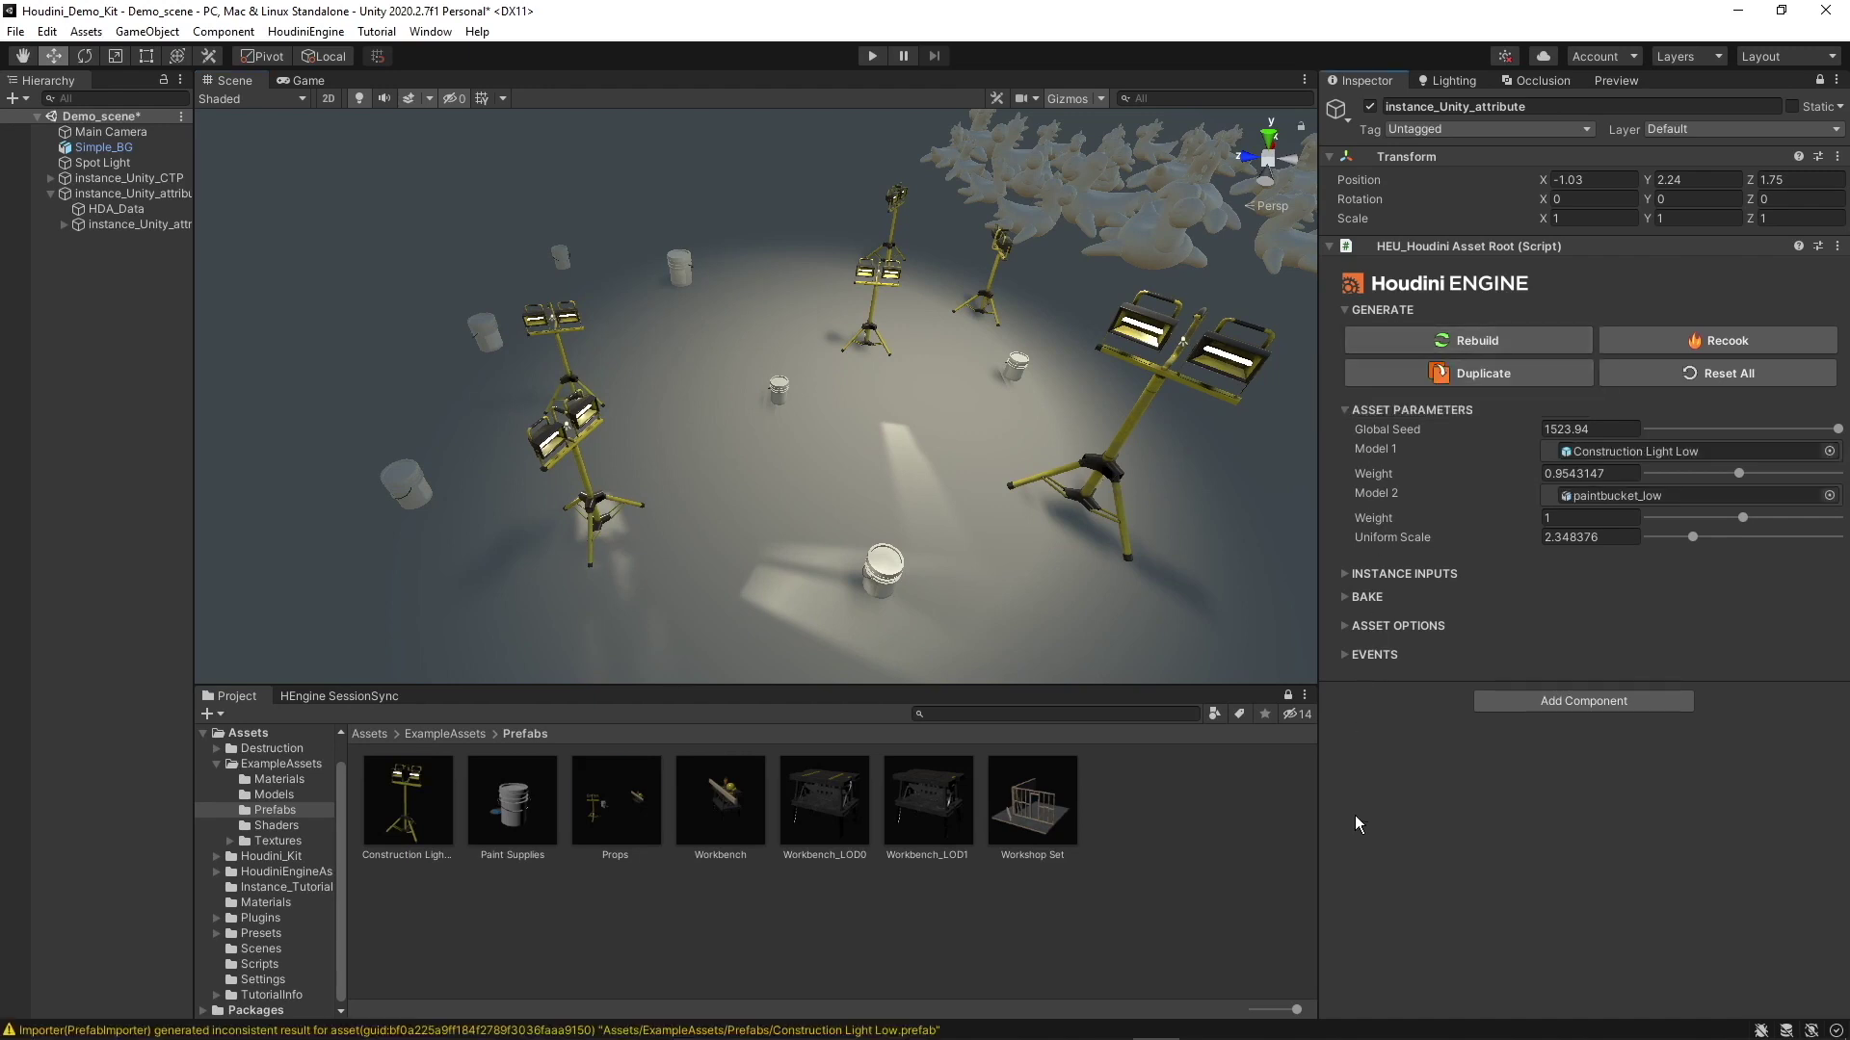
Browse the selectable objects for Model 1, then try to assign the Workbench_LOD1 prefab to it.
{"action": "left_click", "coordinate": [1829, 451]}
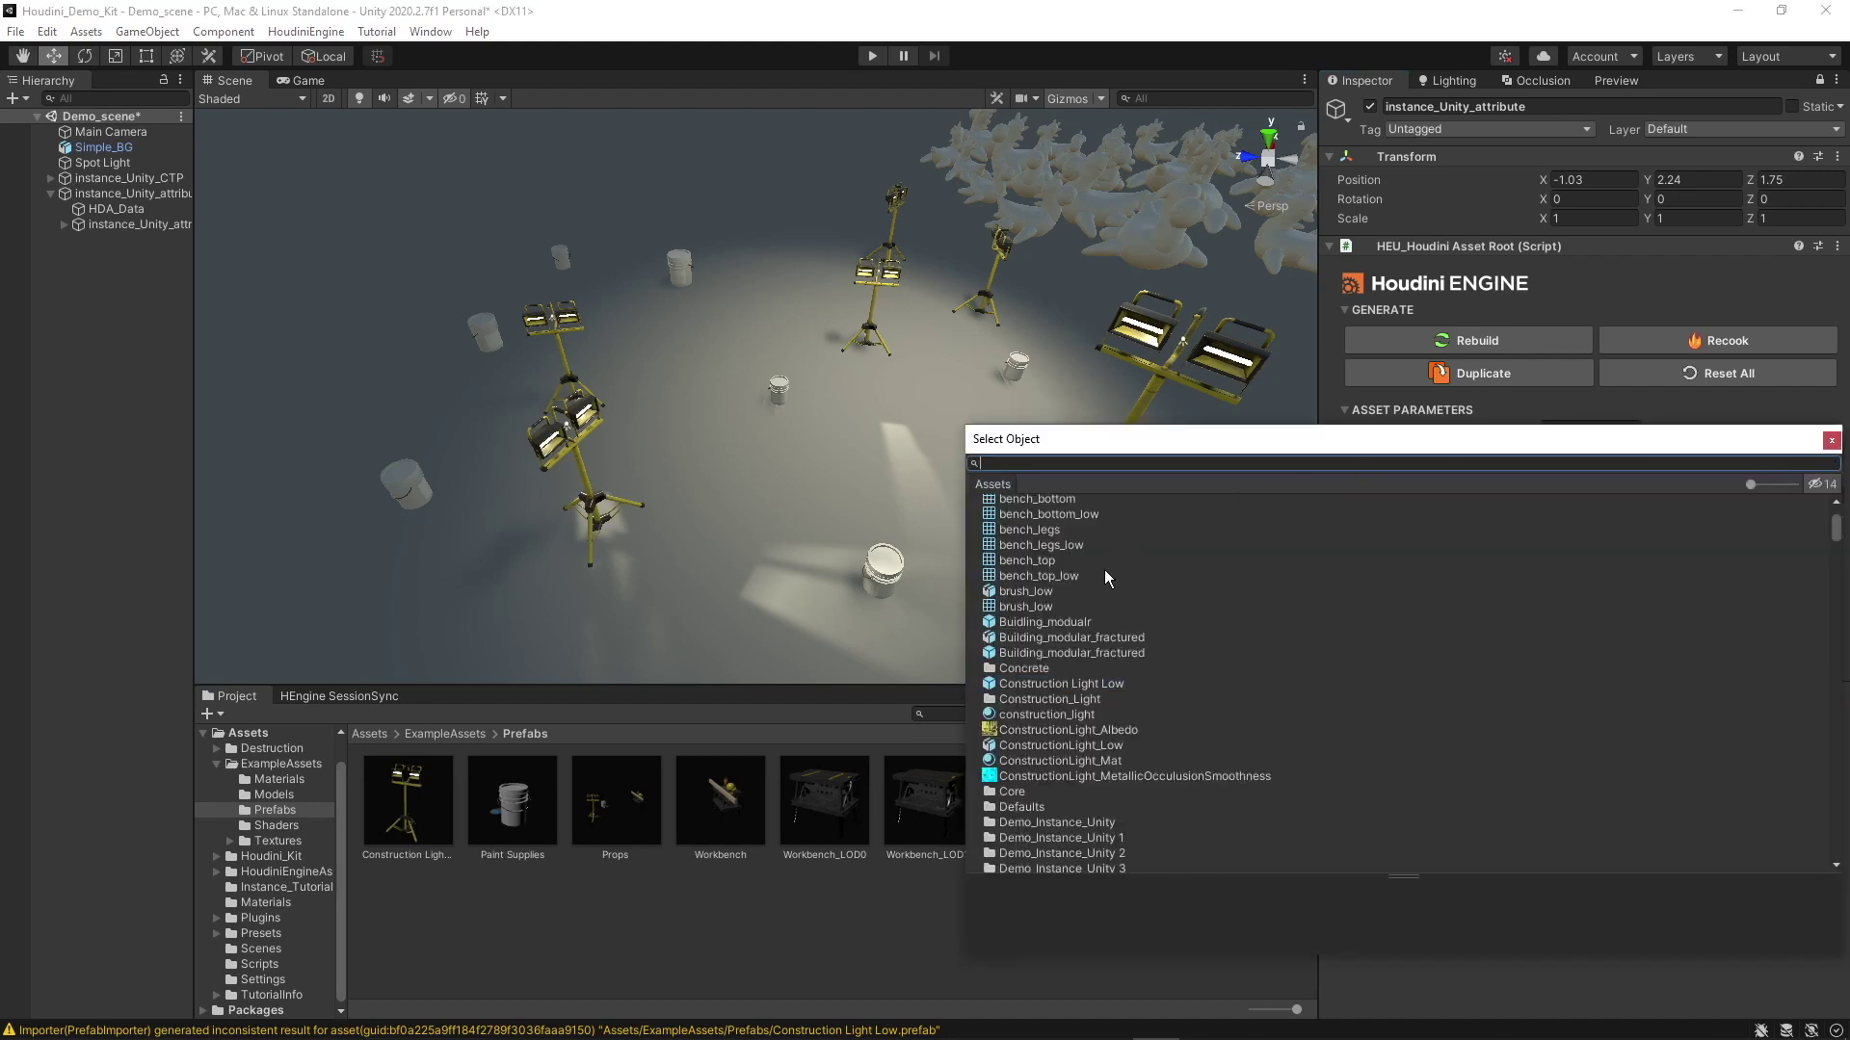
{"action": "left_click", "coordinate": [1830, 441]}
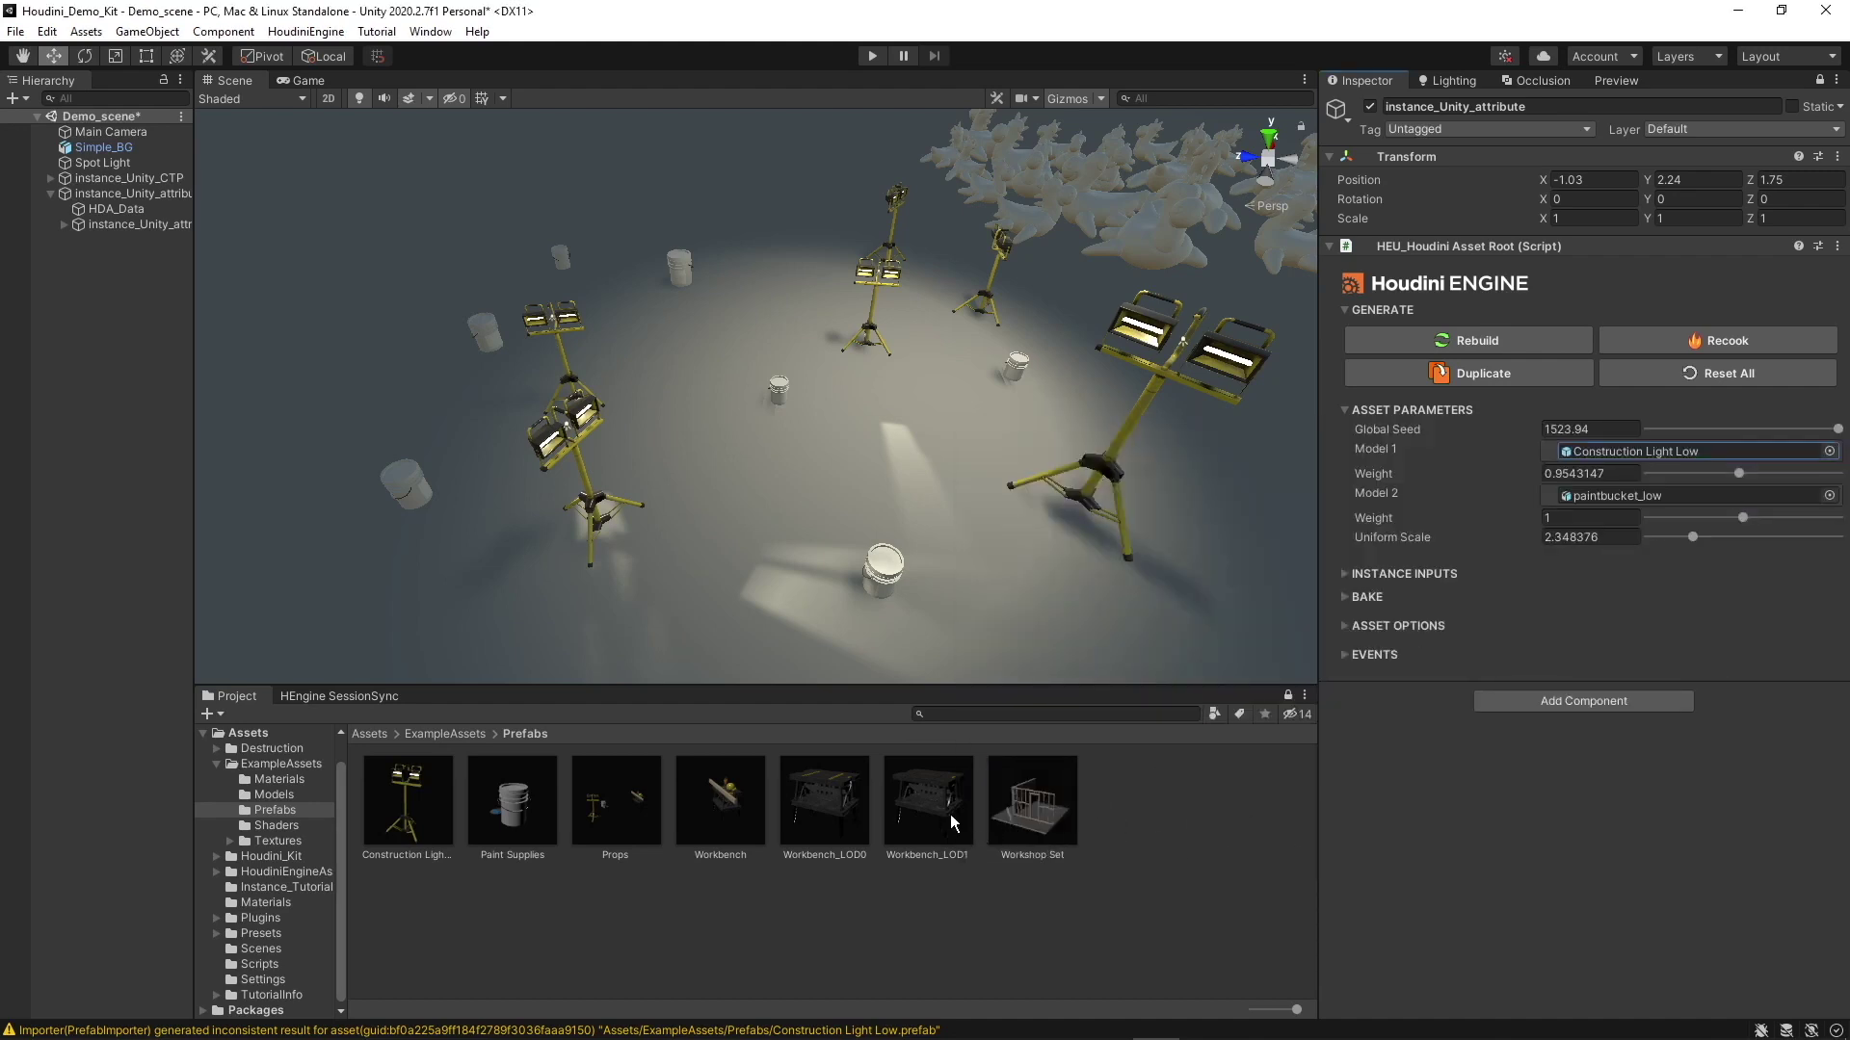
{"action": "mouse_move", "coordinate": [952, 817]}
{"action": "left_mouse_down"}
{"action": "mouse_move", "coordinate": [1631, 509]}
{"action": "mouse_move", "coordinate": [1626, 462]}
{"action": "left_mouse_up"}
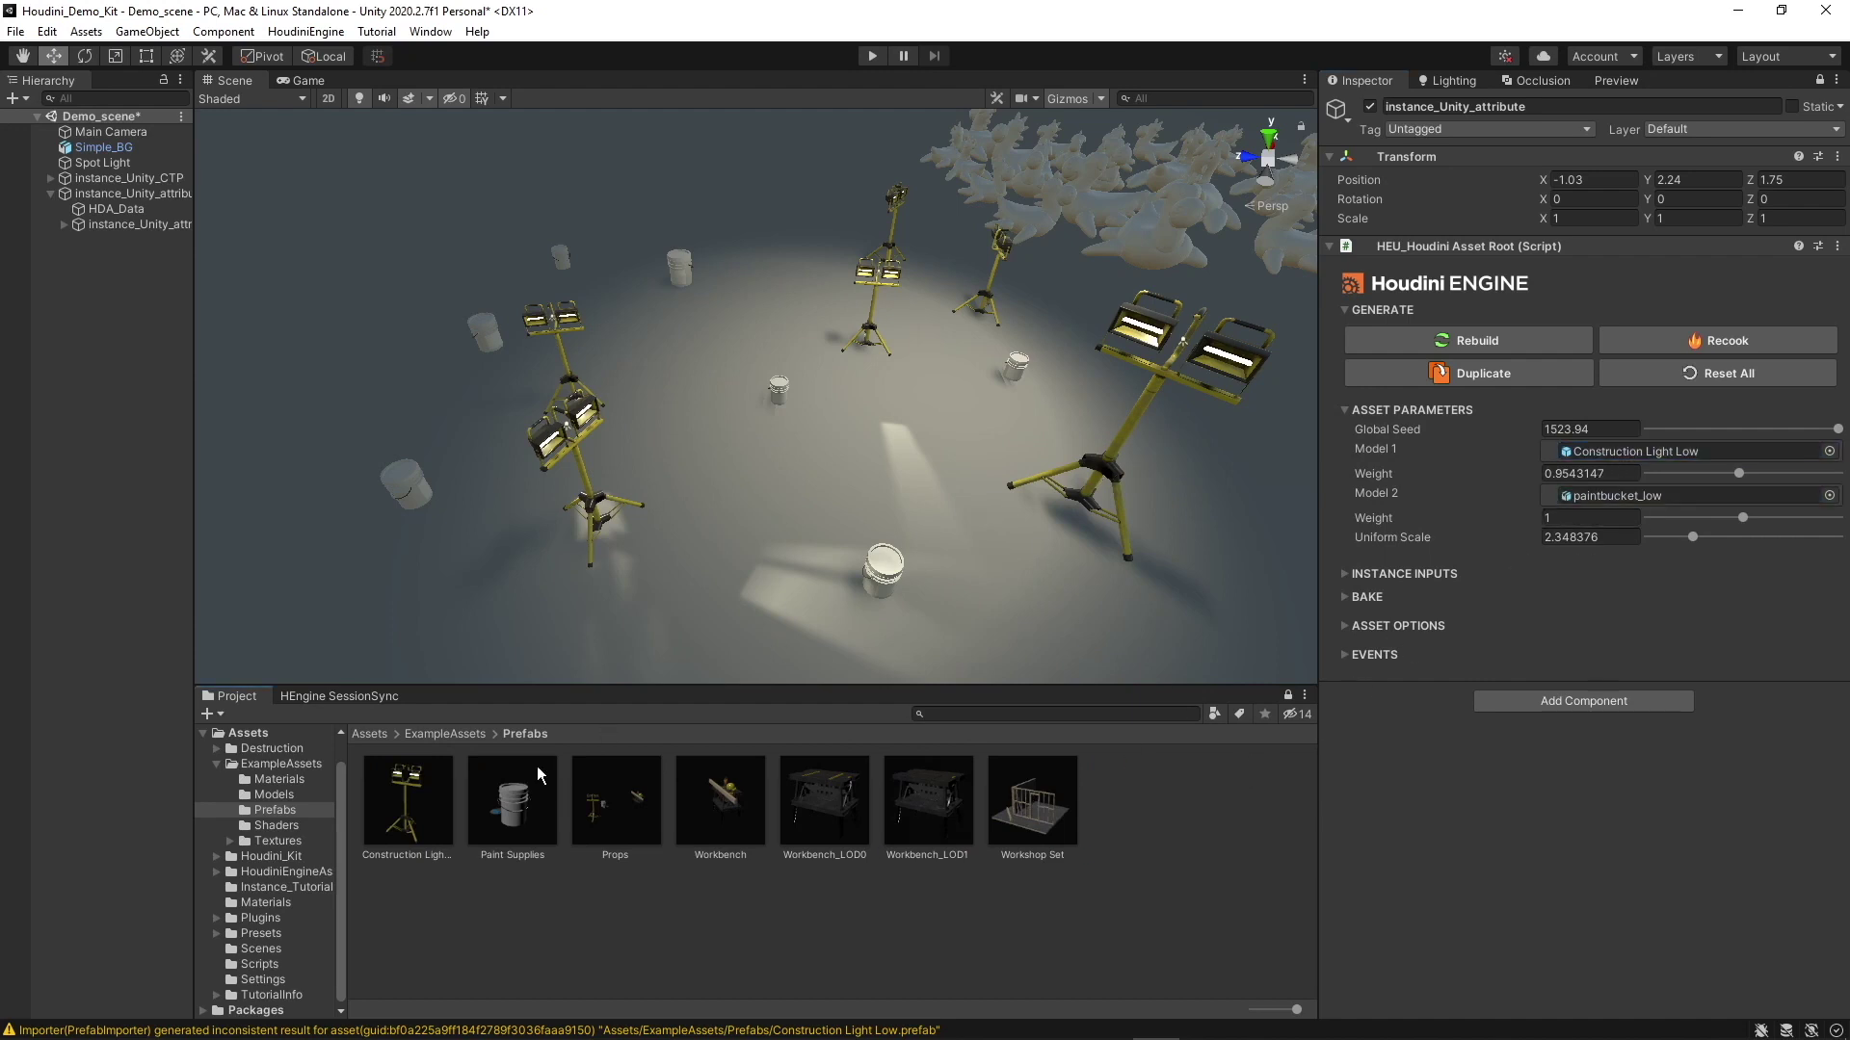
Assign the safetyhat_low model from the ExampleAssets Models folder to Model 1 and inspect its instances up close.
{"action": "left_click", "coordinate": [270, 798]}
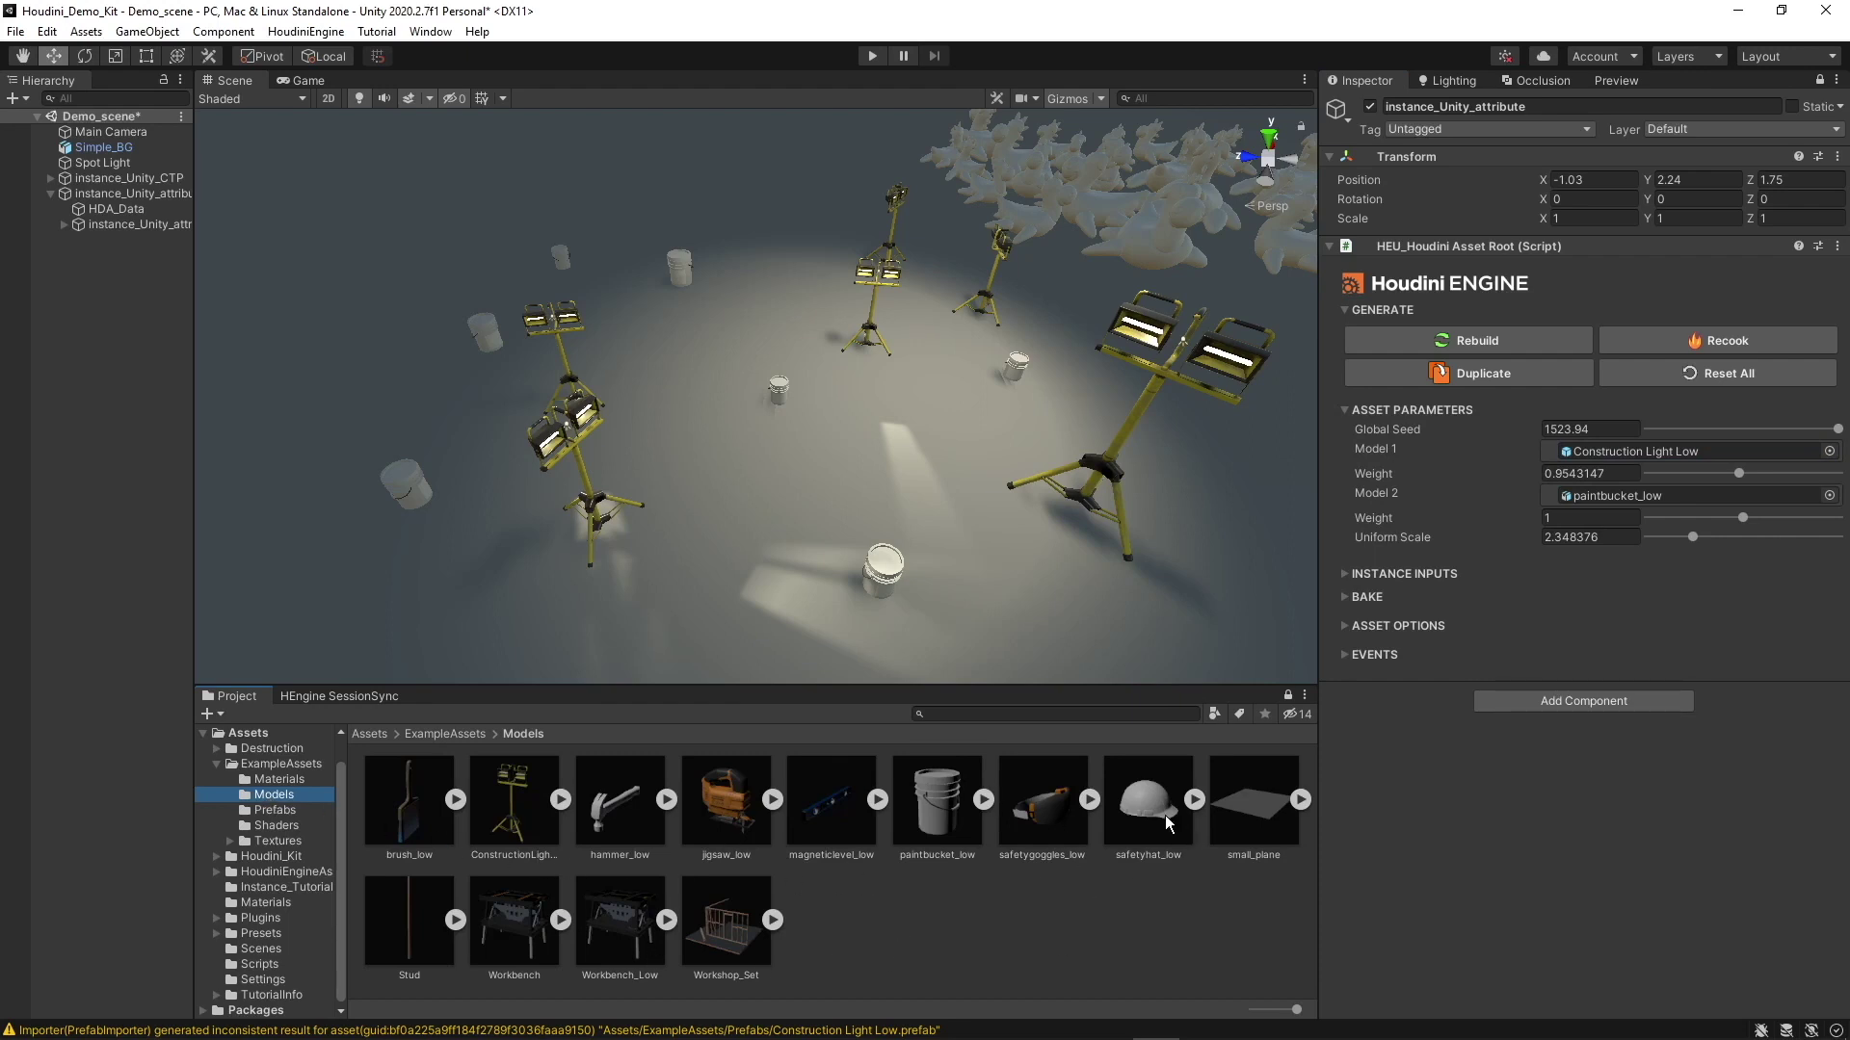
{"action": "left_click_drag", "start_coordinate": [1164, 815], "coordinate": [1611, 460]}
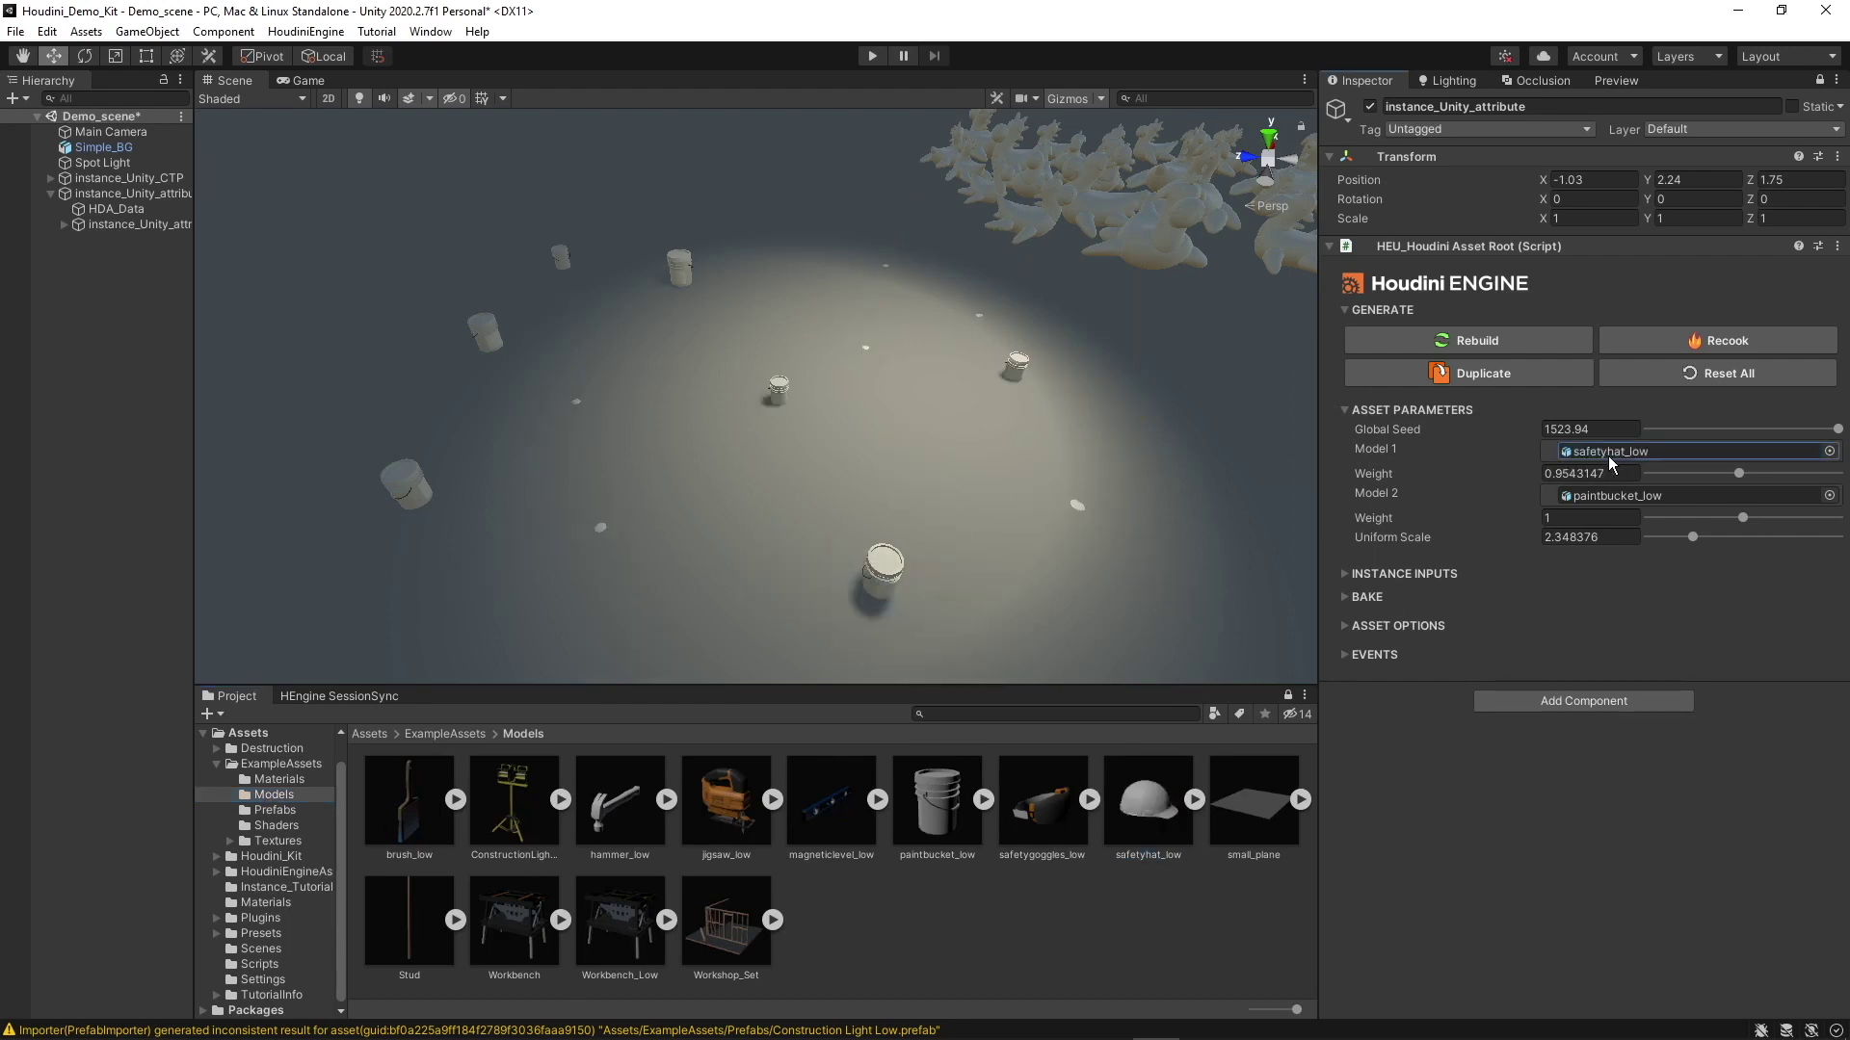
{"action": "scroll", "coordinate": [958, 440], "scroll_direction": "up", "scroll_amount": 10}
{"action": "right_click_drag", "start_coordinate": [958, 440], "coordinate": [944, 327]}
{"action": "scroll", "coordinate": [942, 445], "scroll_direction": "up", "scroll_amount": 8}
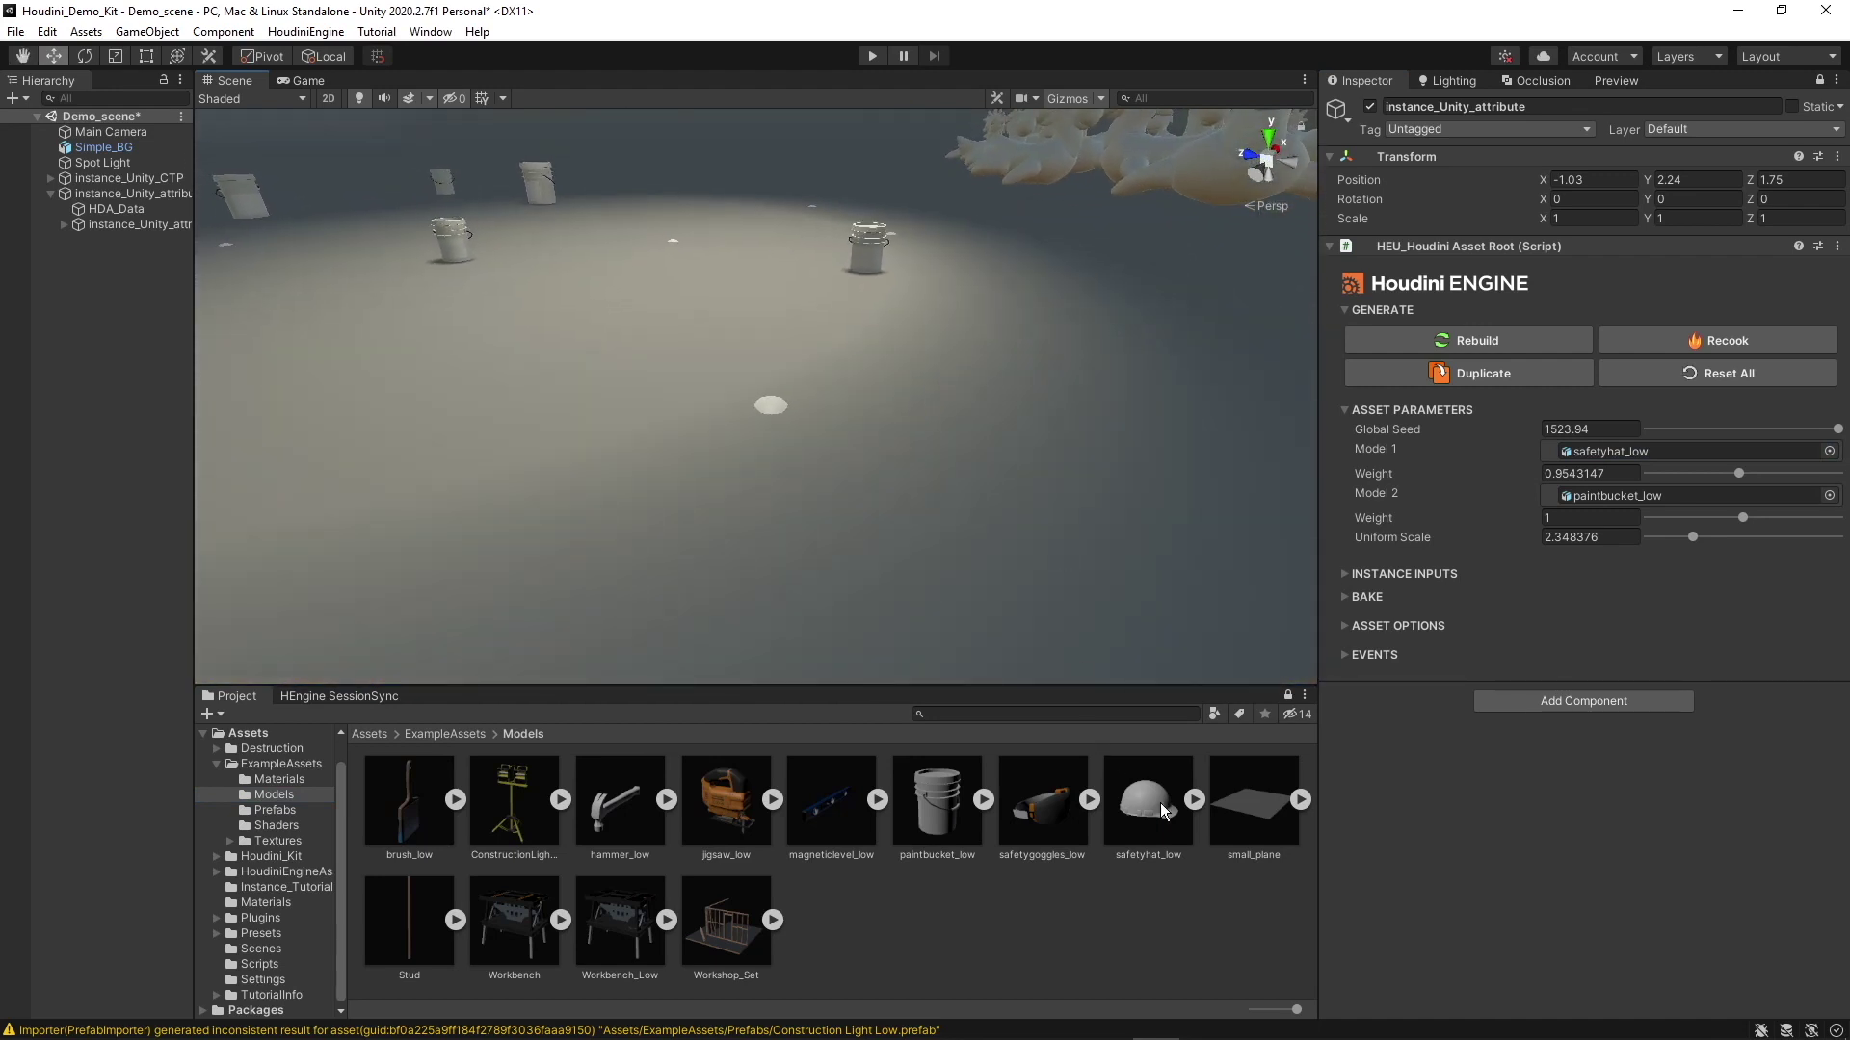
Place a safetyhat_low model directly in the scene for comparison with the instances, and delete it again.
{"action": "left_click_drag", "start_coordinate": [1164, 812], "coordinate": [954, 496]}
{"action": "left_click_drag", "start_coordinate": [973, 409], "coordinate": [988, 302]}
{"action": "key", "text": "Delete"}
{"action": "right_click_drag", "start_coordinate": [1011, 454], "coordinate": [1053, 467]}
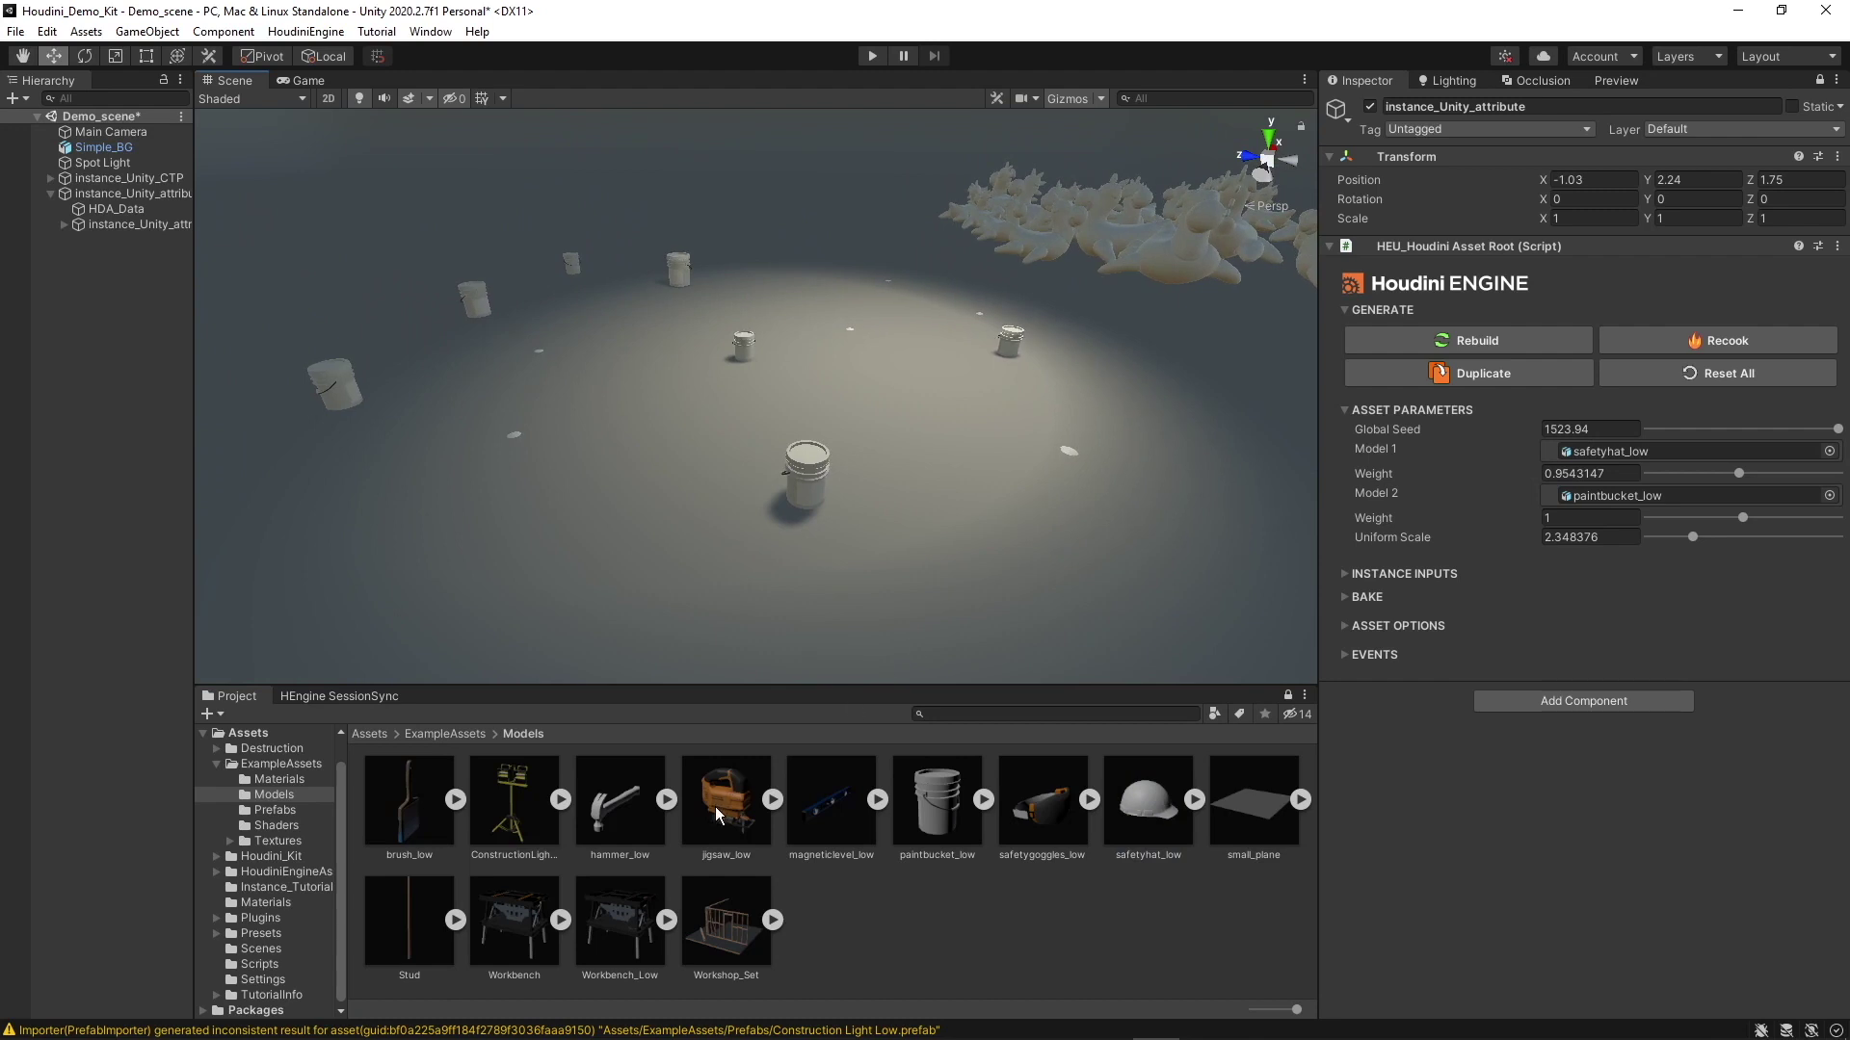
Assign the jigsaw_low model to Model 1 and view the updated instances.
{"action": "left_click_drag", "start_coordinate": [726, 800], "coordinate": [1623, 465]}
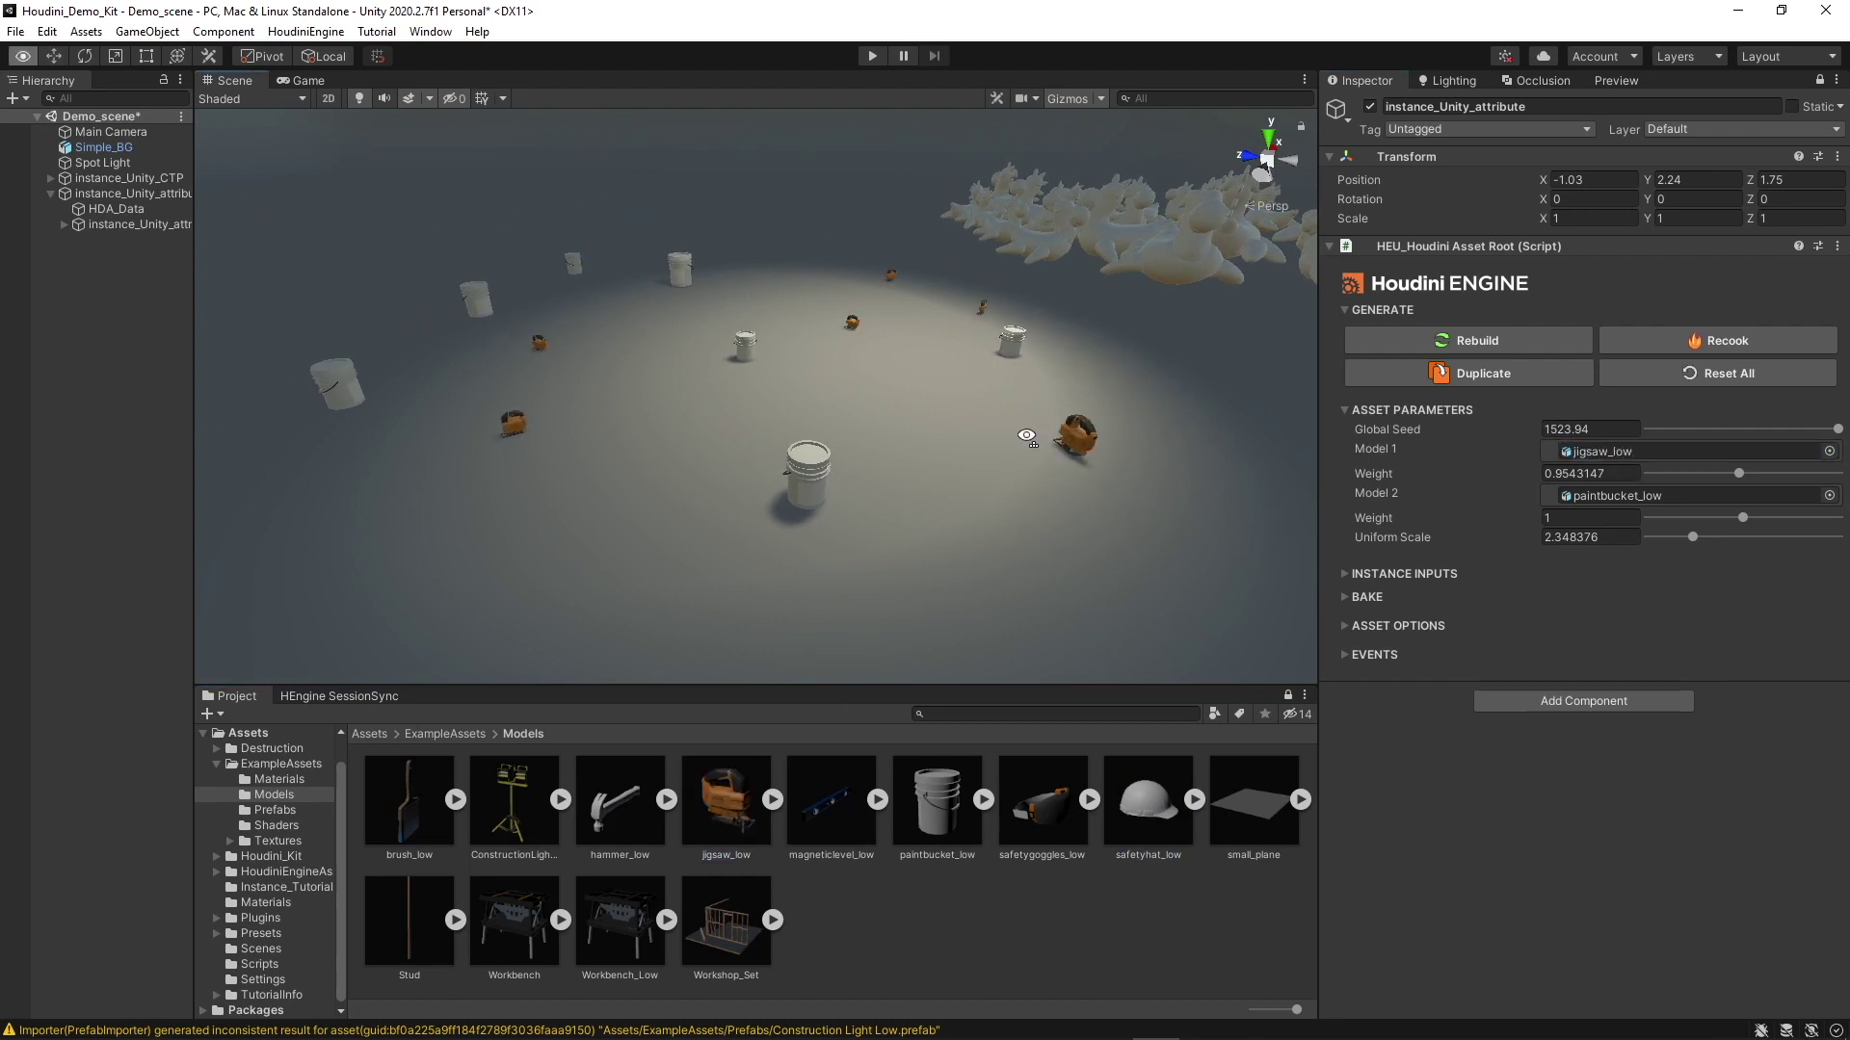
{"action": "mouse_move", "coordinate": [905, 462]}
{"action": "right_mouse_down"}
{"action": "mouse_move", "coordinate": [929, 482]}
{"action": "mouse_move", "coordinate": [995, 467]}
{"action": "mouse_move", "coordinate": [842, 482]}
{"action": "mouse_move", "coordinate": [882, 476]}
{"action": "right_mouse_up"}
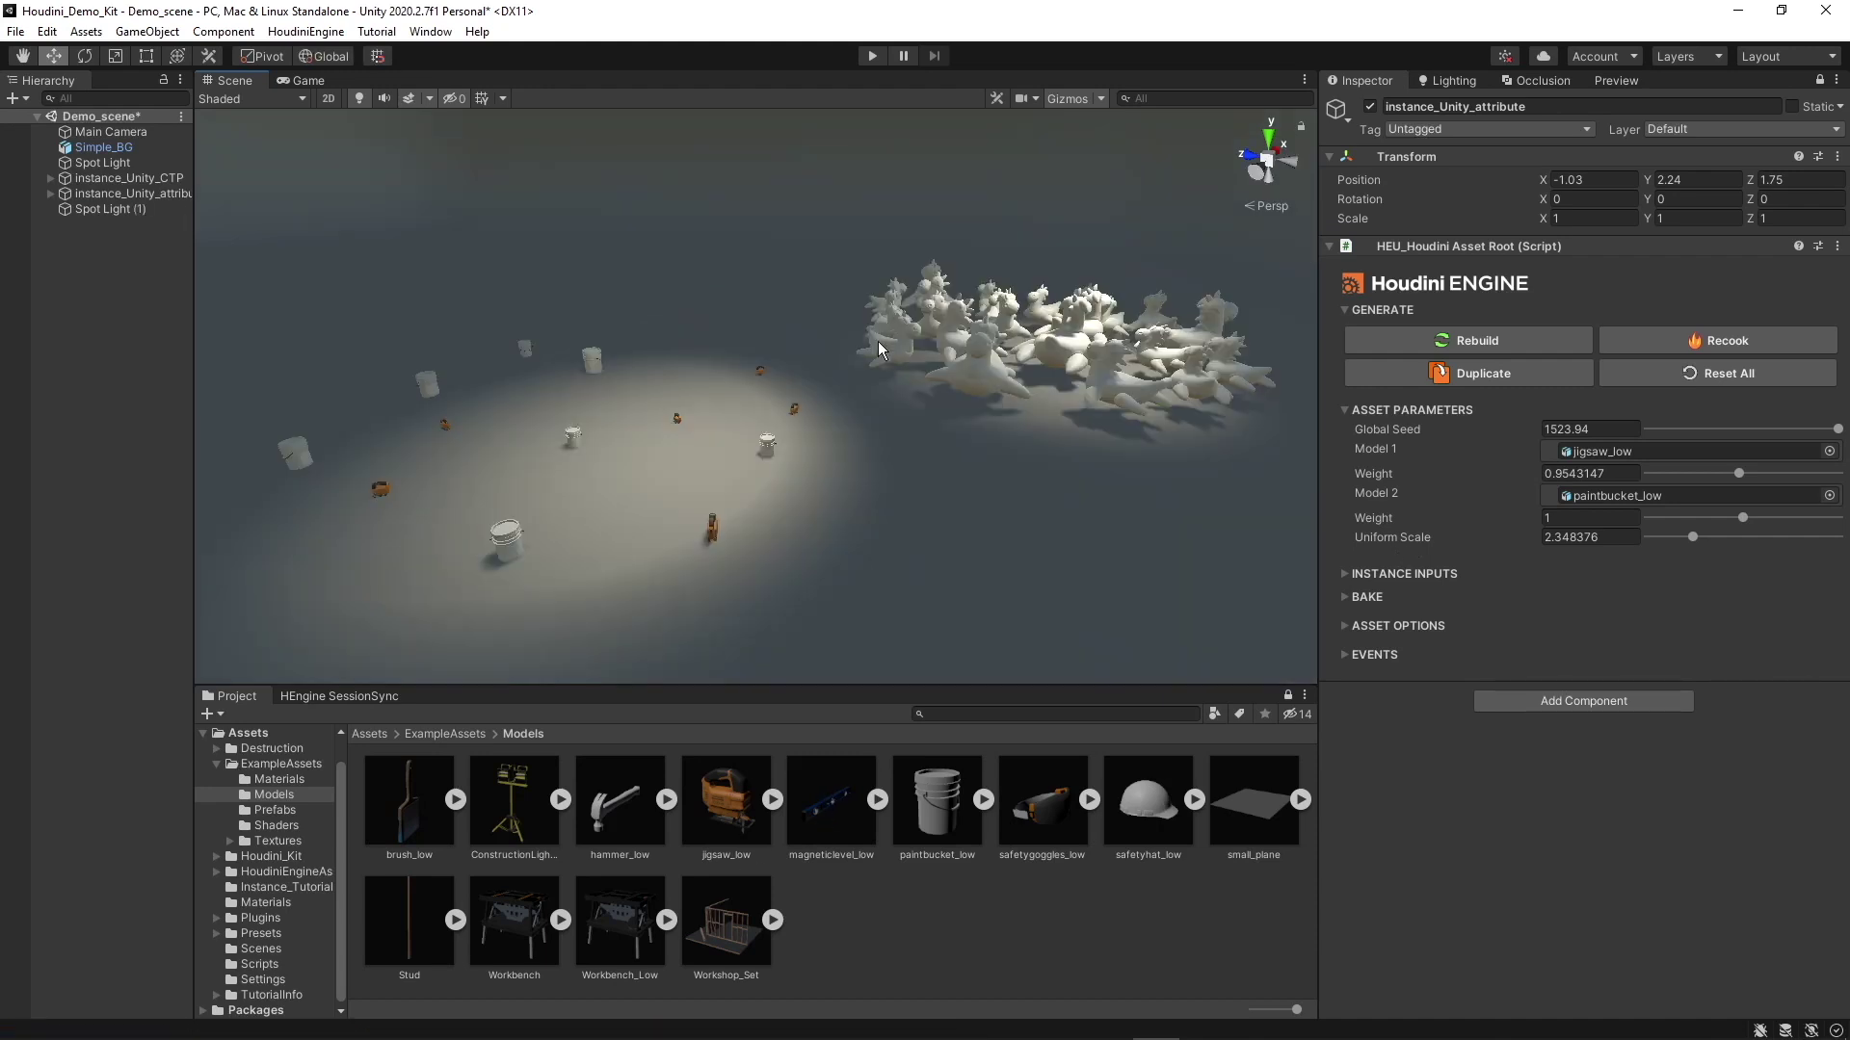
Compare the two assets by selecting the instance_Unity_CTP creatures and a single paint bucket instance of instance_Unity_attribute.
{"action": "key", "text": "w"}
{"action": "right_click_drag", "start_coordinate": [894, 443], "coordinate": [796, 528]}
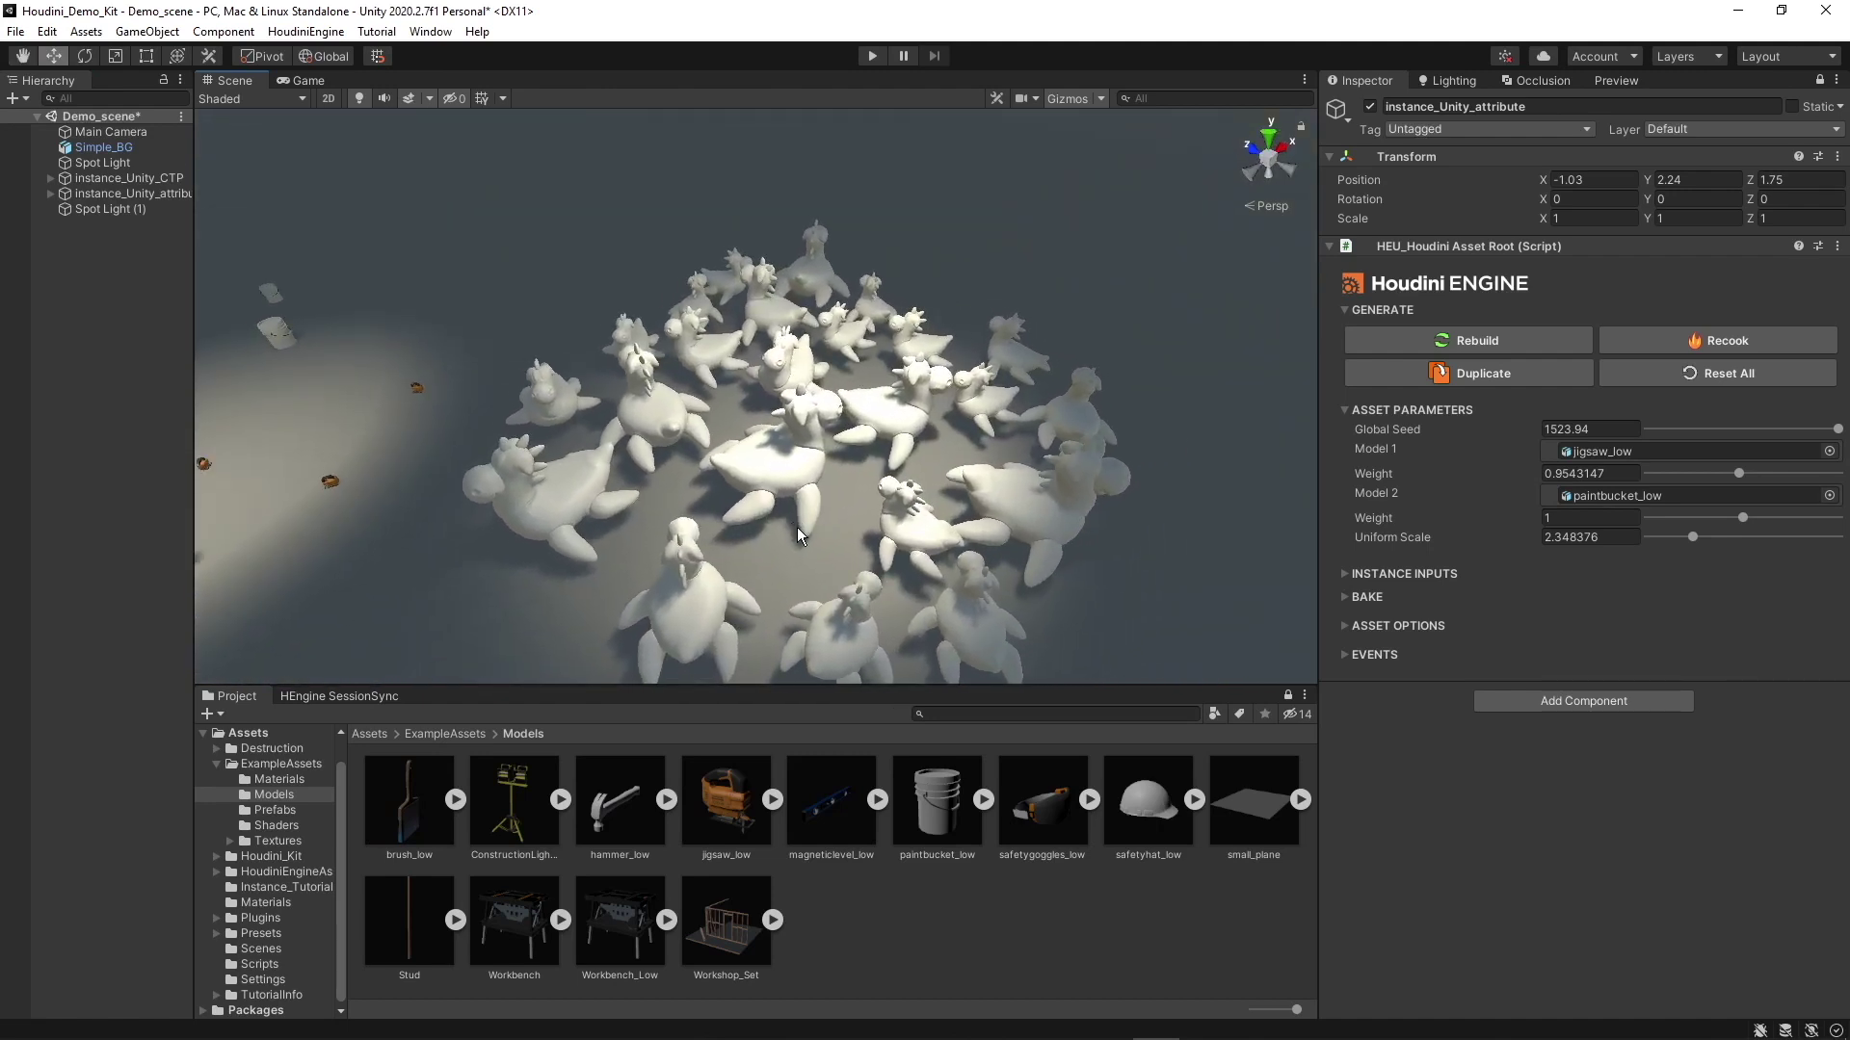
{"action": "left_click", "coordinate": [785, 472]}
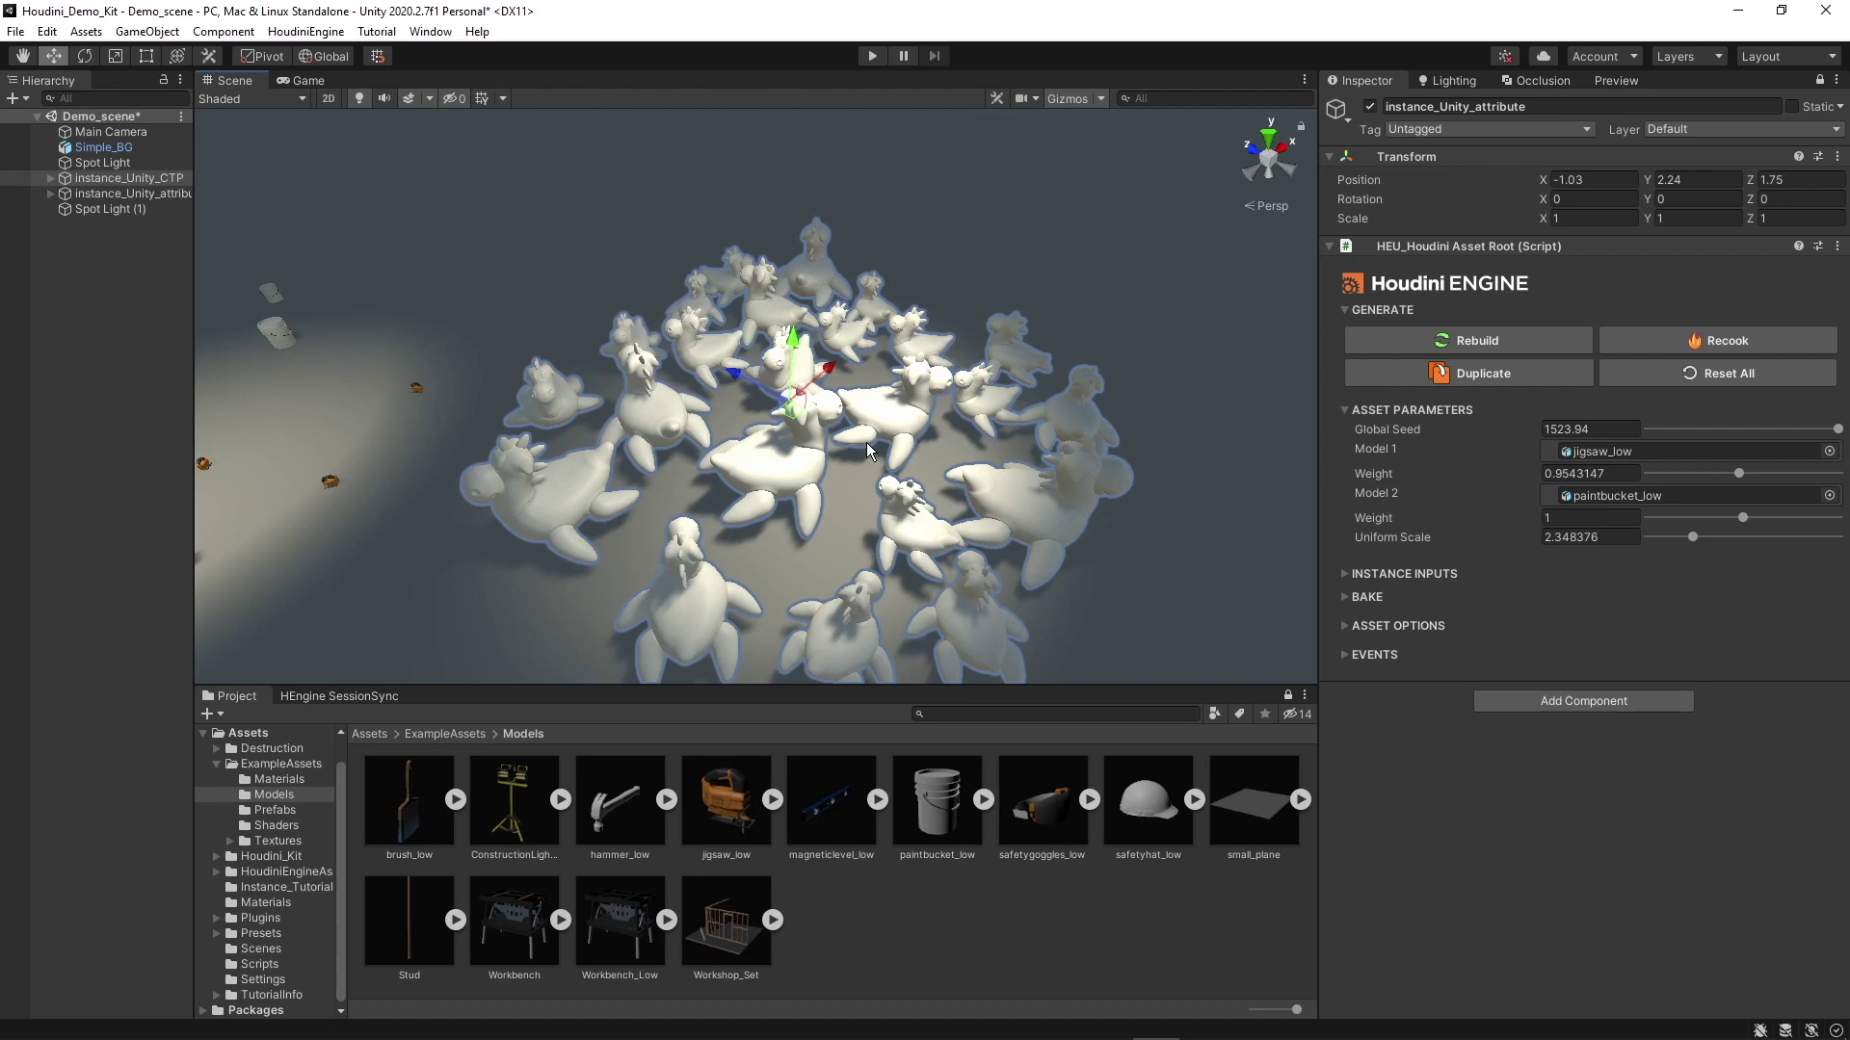
{"action": "right_click_drag", "start_coordinate": [865, 442], "coordinate": [948, 401]}
{"action": "key", "text": "a"}
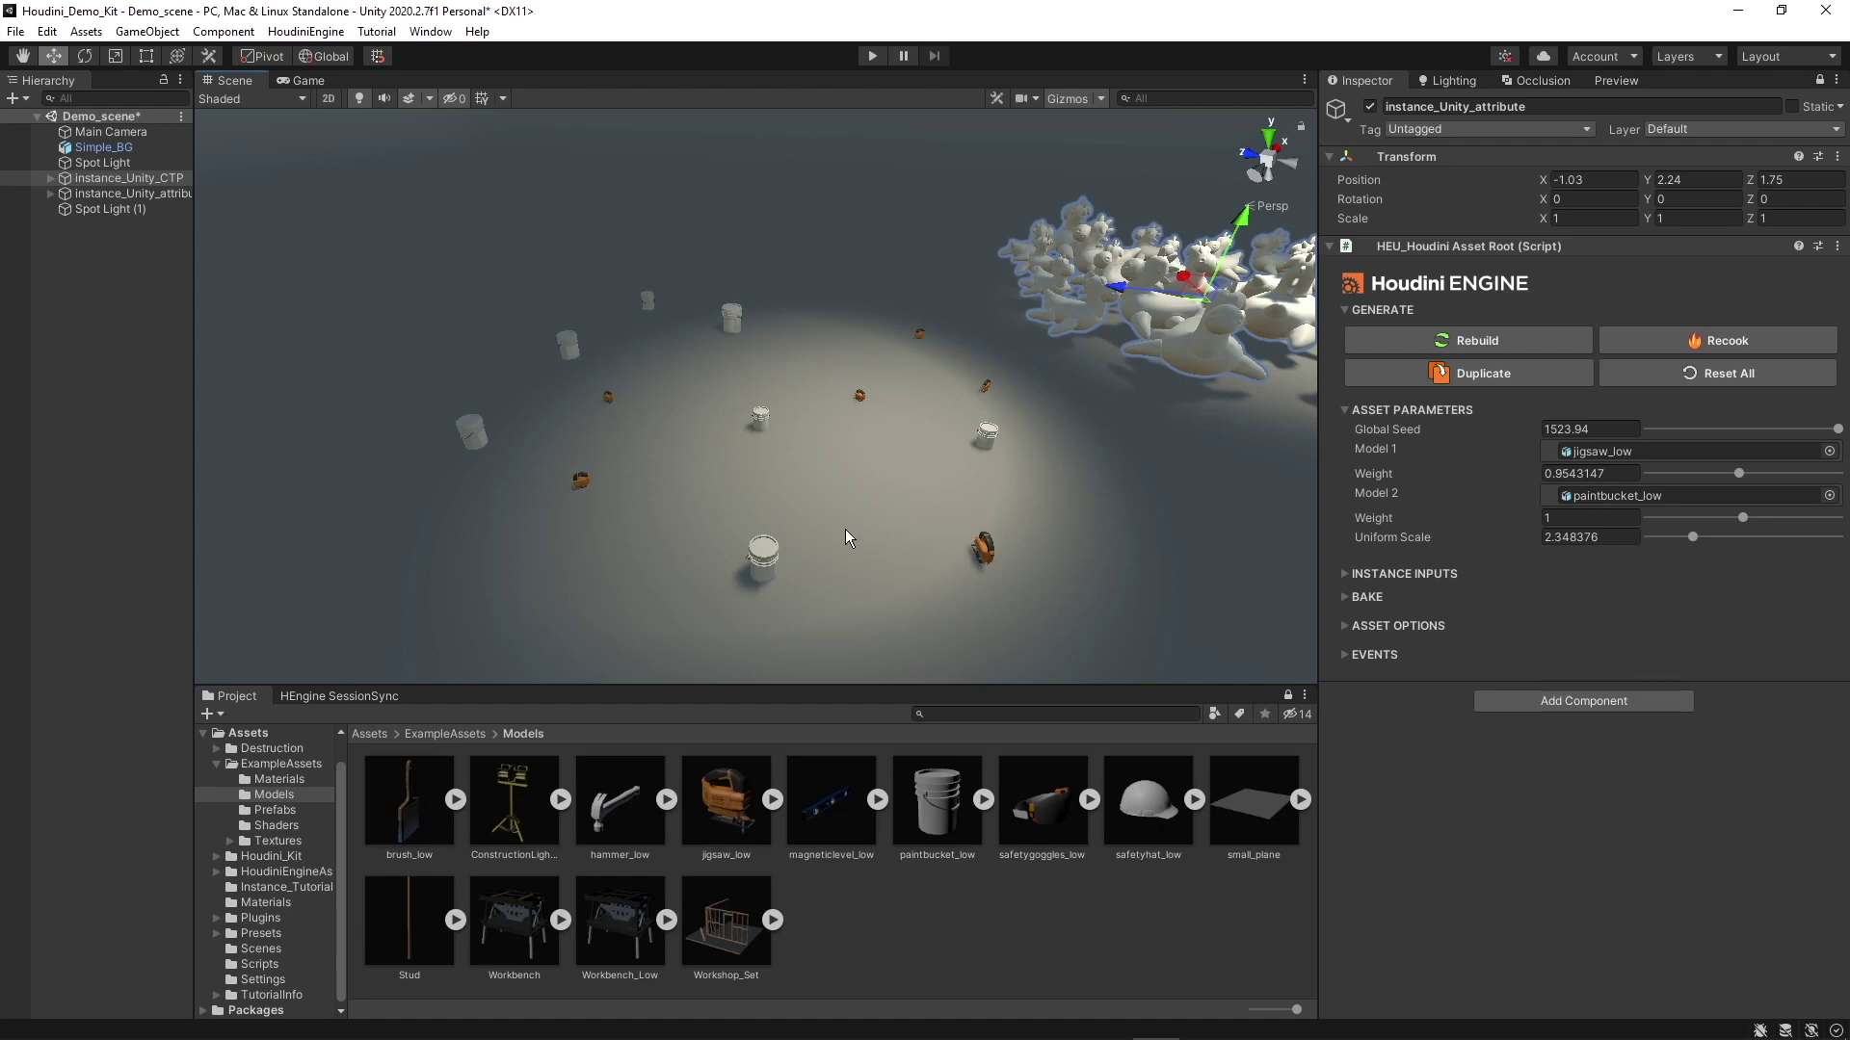
{"action": "left_click", "coordinate": [764, 564]}
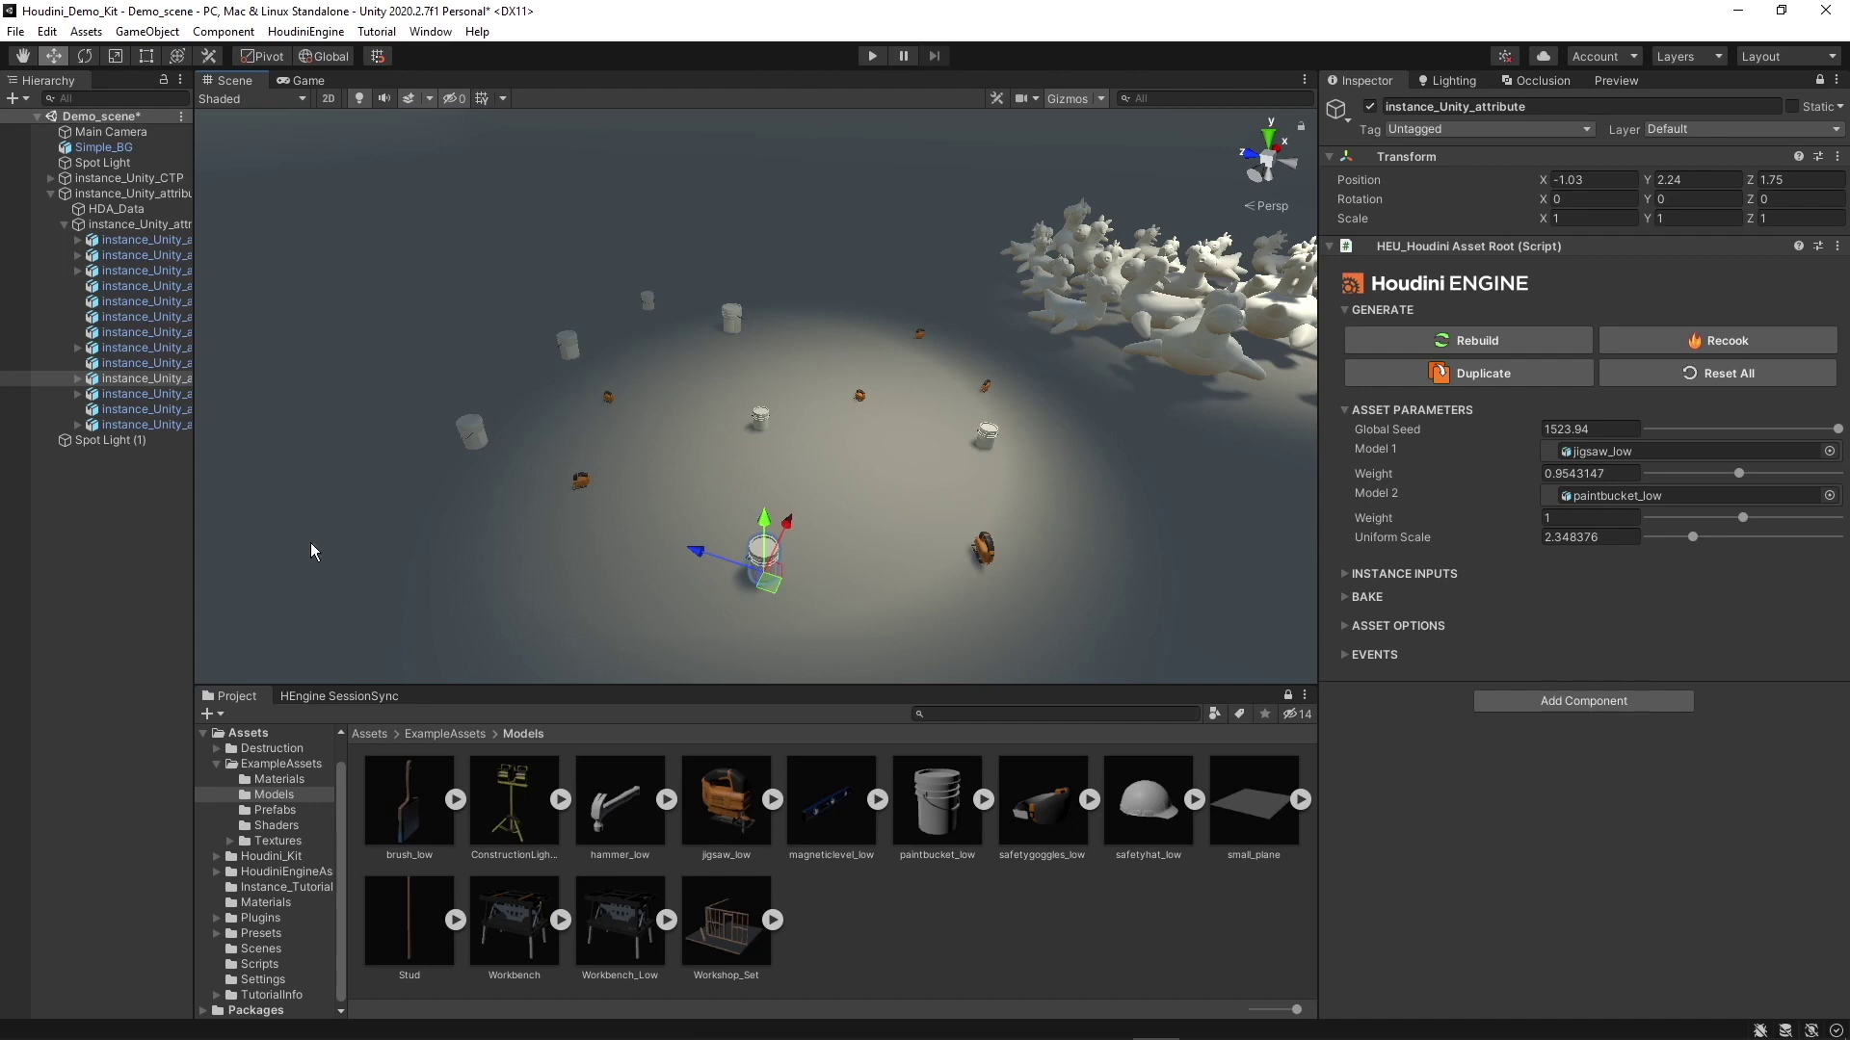
{"action": "left_click_drag", "start_coordinate": [501, 545], "coordinate": [879, 540], "text": "alt"}
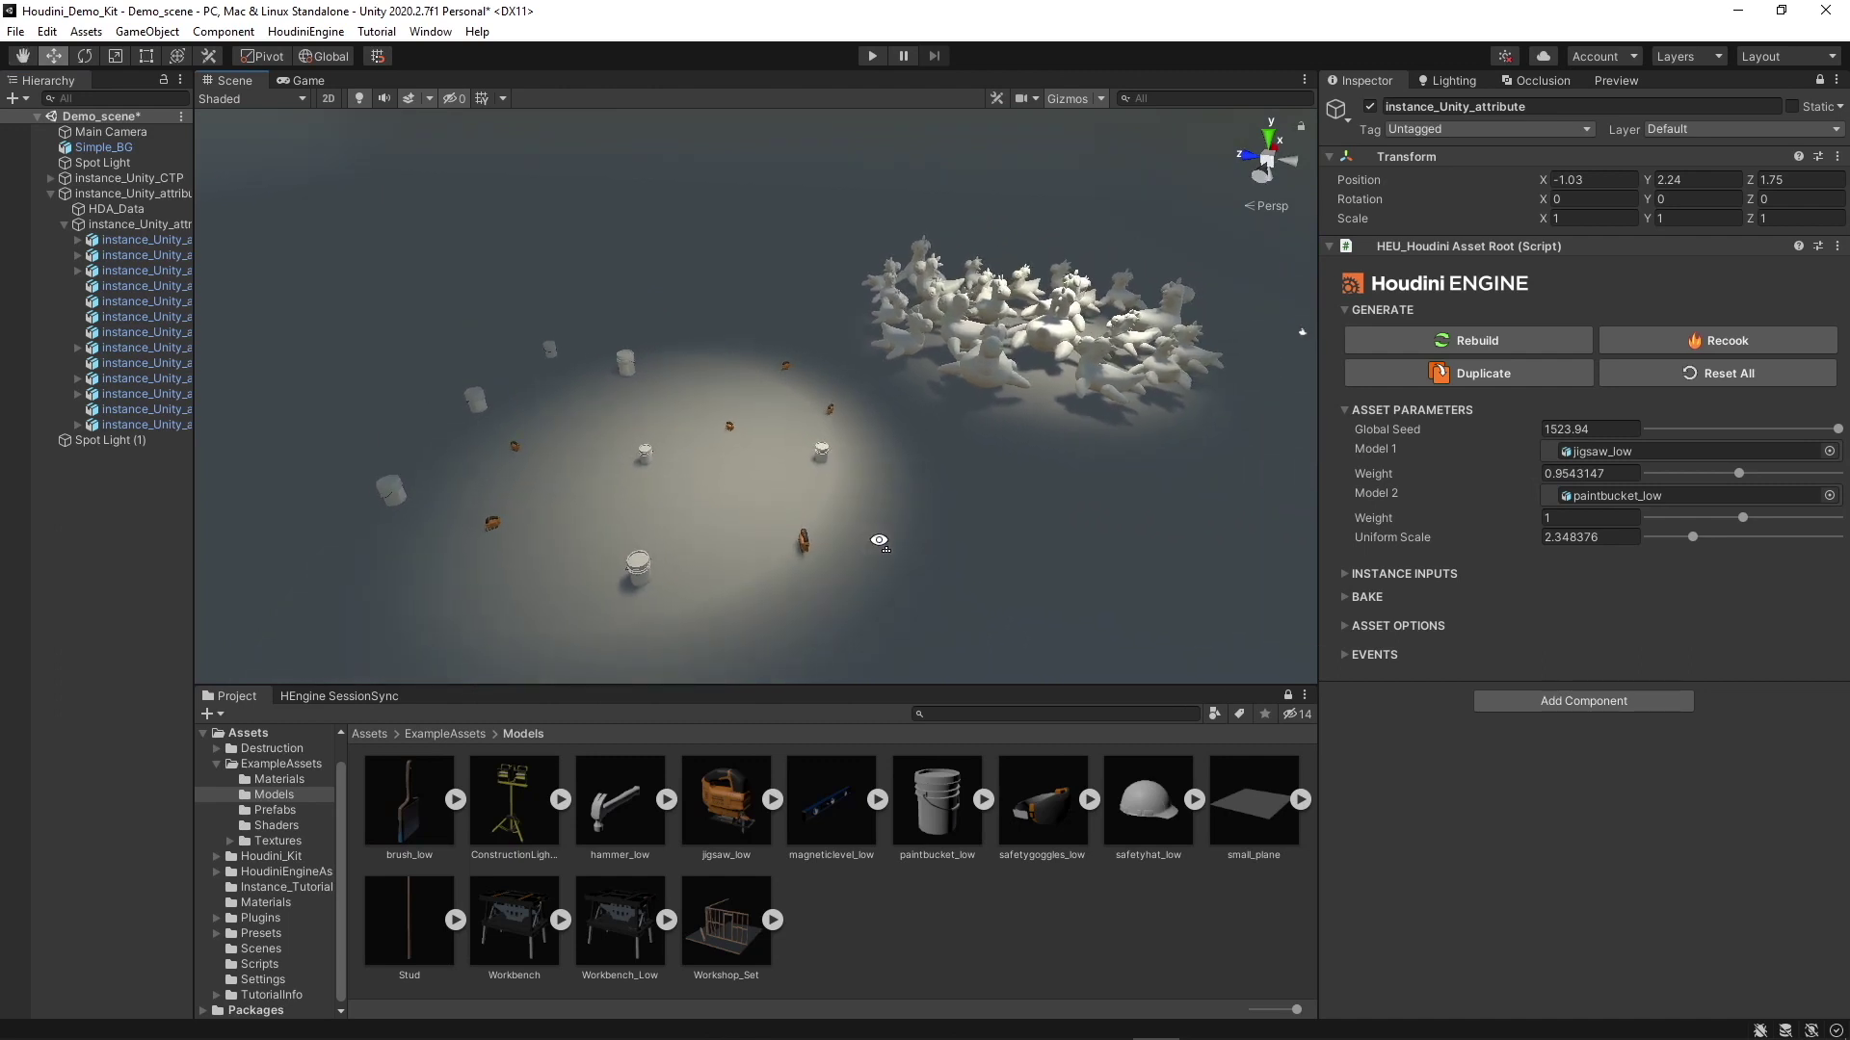